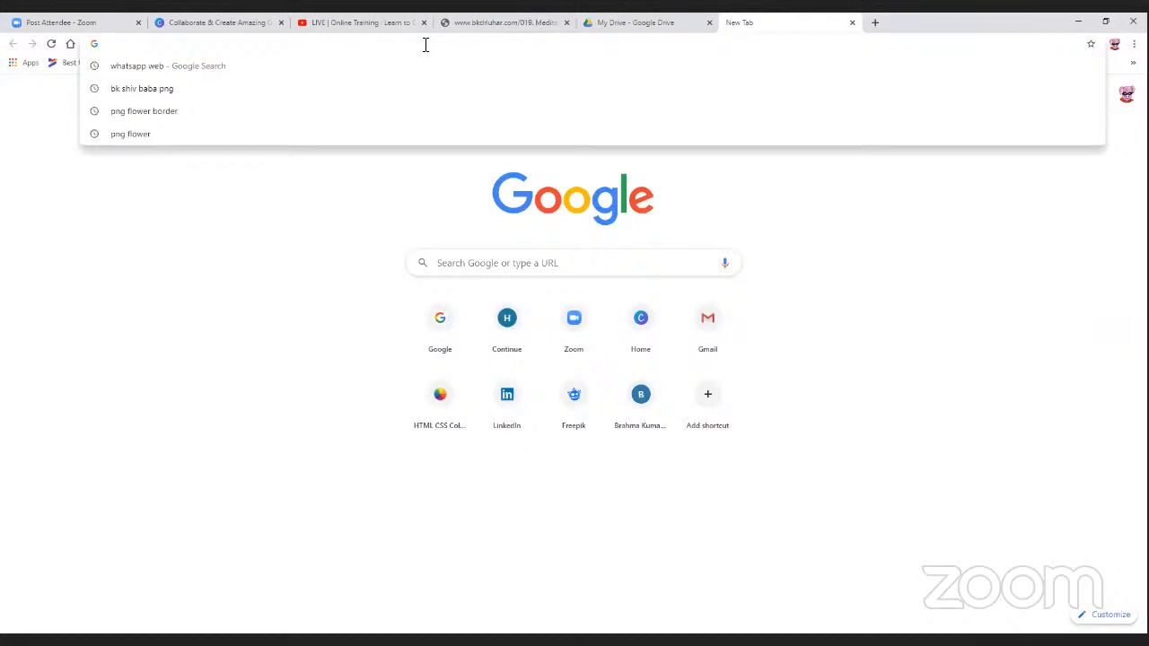
{"action": "type", "text": "pi"}
{"action": "key", "text": "BackSpace"}
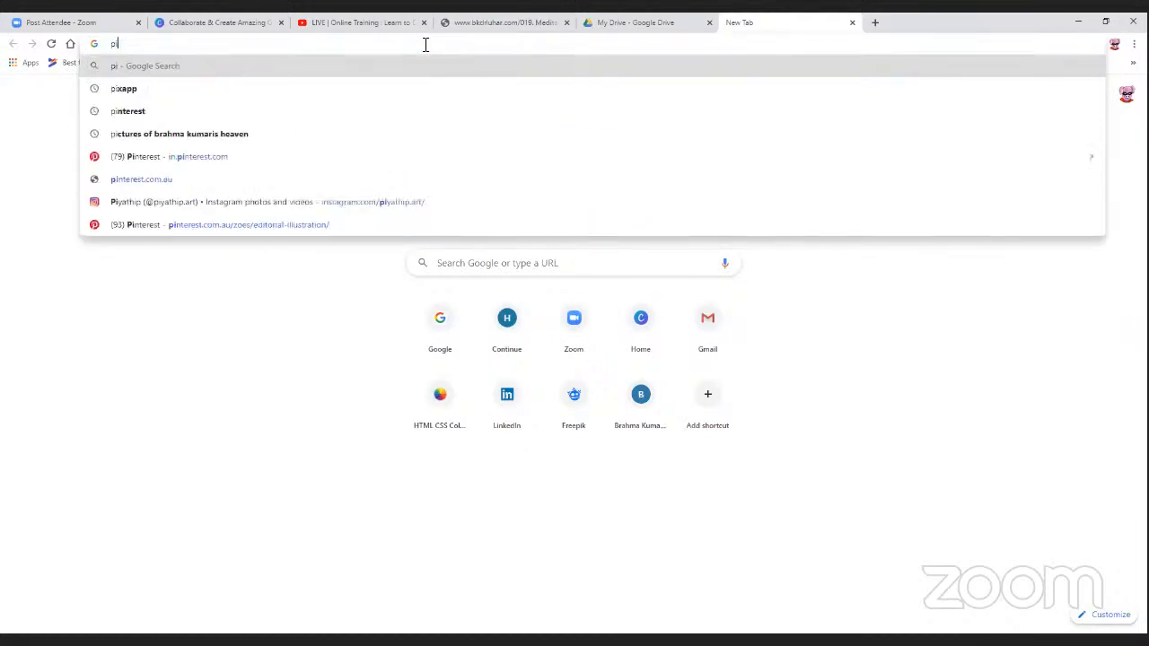
{"action": "key", "text": "BackSpace"}
{"action": "key", "text": "BackSpace"}
{"action": "type", "text": "baba log"}
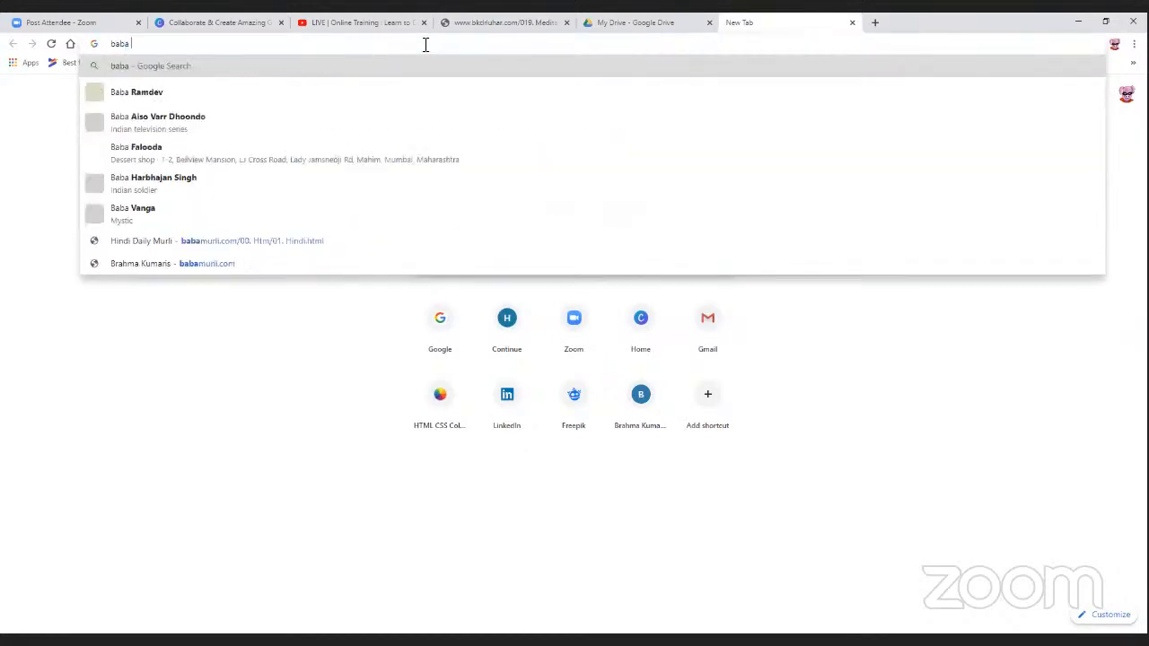
{"action": "key", "text": "BackSpace"}
{"action": "key", "text": "BackSpace"}
{"action": "key", "text": "BackSpace"}
{"action": "key", "text": "BackSpace"}
{"action": "key", "text": "BackSpace"}
{"action": "key", "text": "BackSpace"}
{"action": "key", "text": "BackSpace"}
{"action": "key", "text": "BackSpace"}
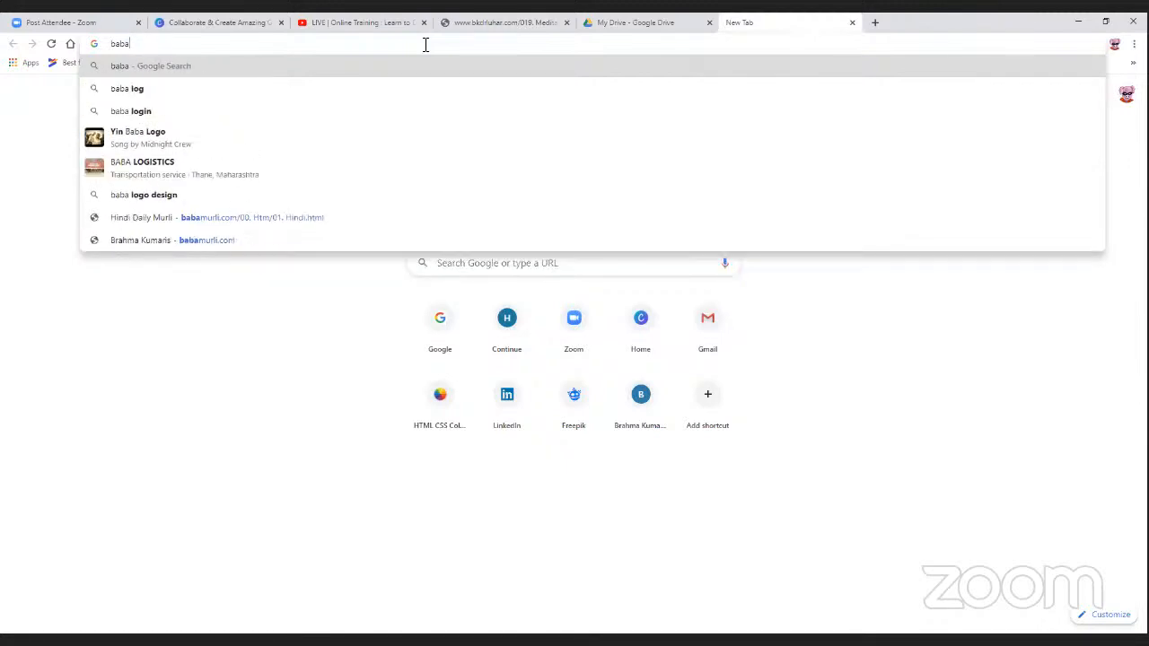
Search the web for "brahma kumaris logo"
{"action": "type", "text": "bra"}
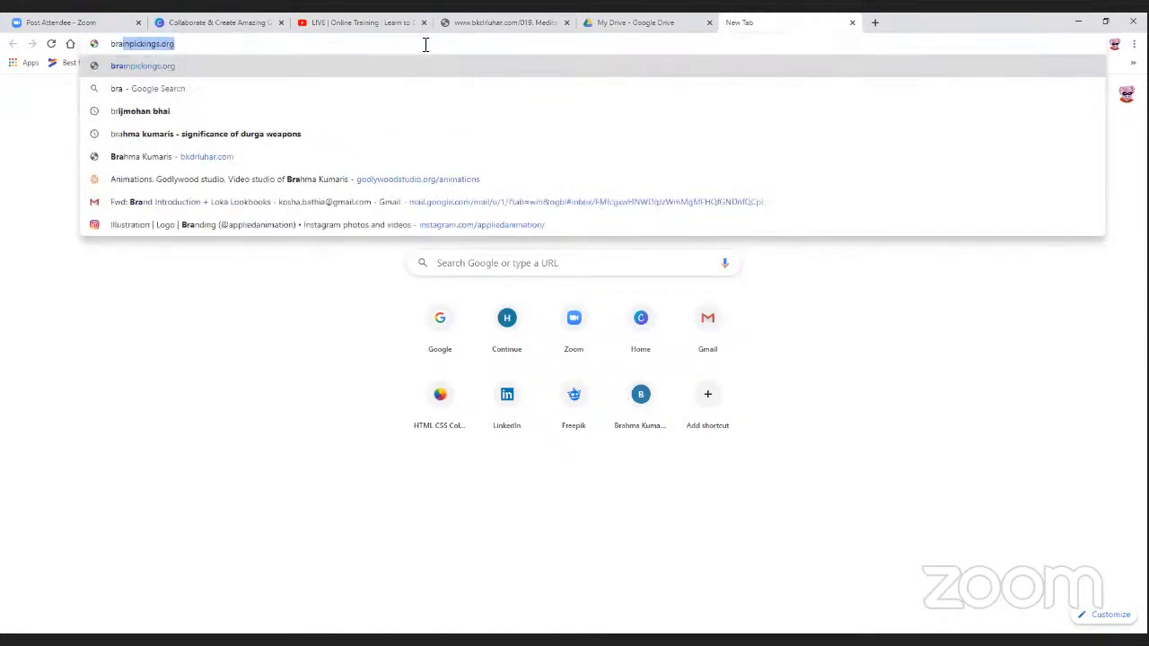
{"action": "type", "text": "hma kumaris logo"}
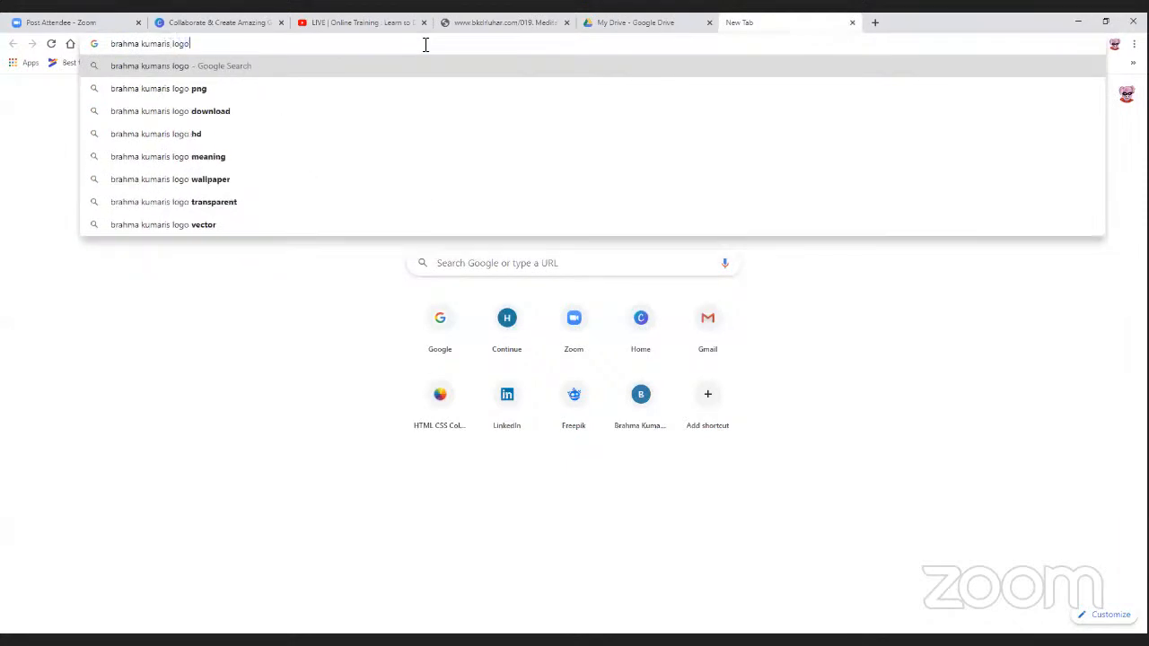
{"action": "key", "text": "Return"}
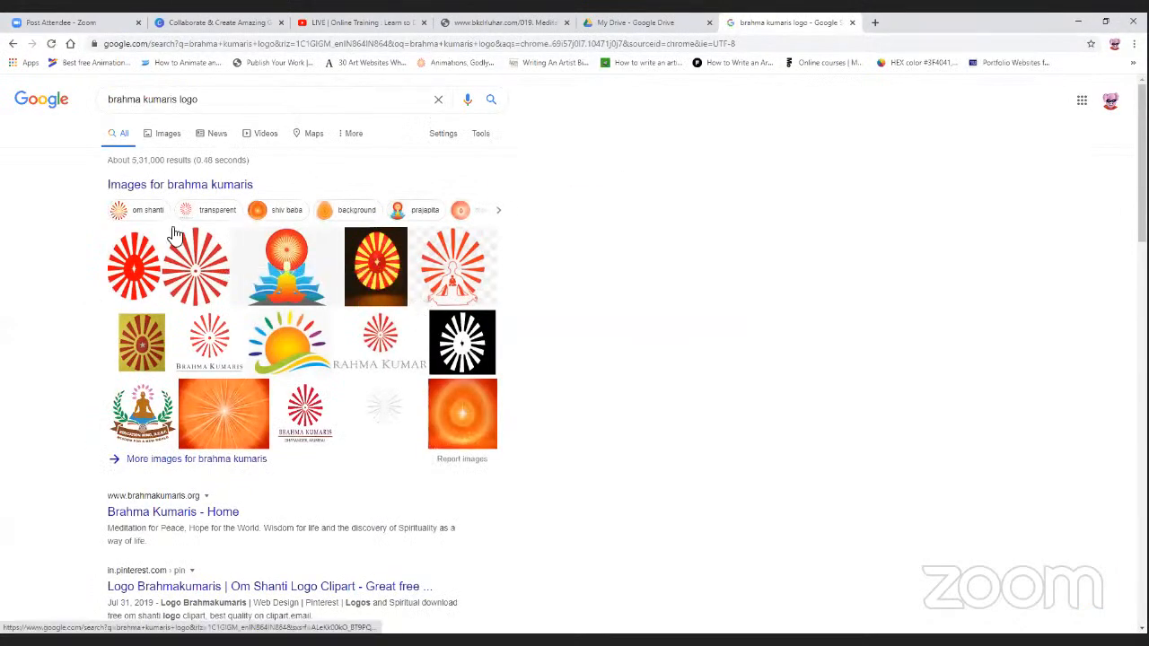
Refine the search to "brahma kumaris logo PNG" and show the image results
{"action": "left_click", "coordinate": [228, 102]}
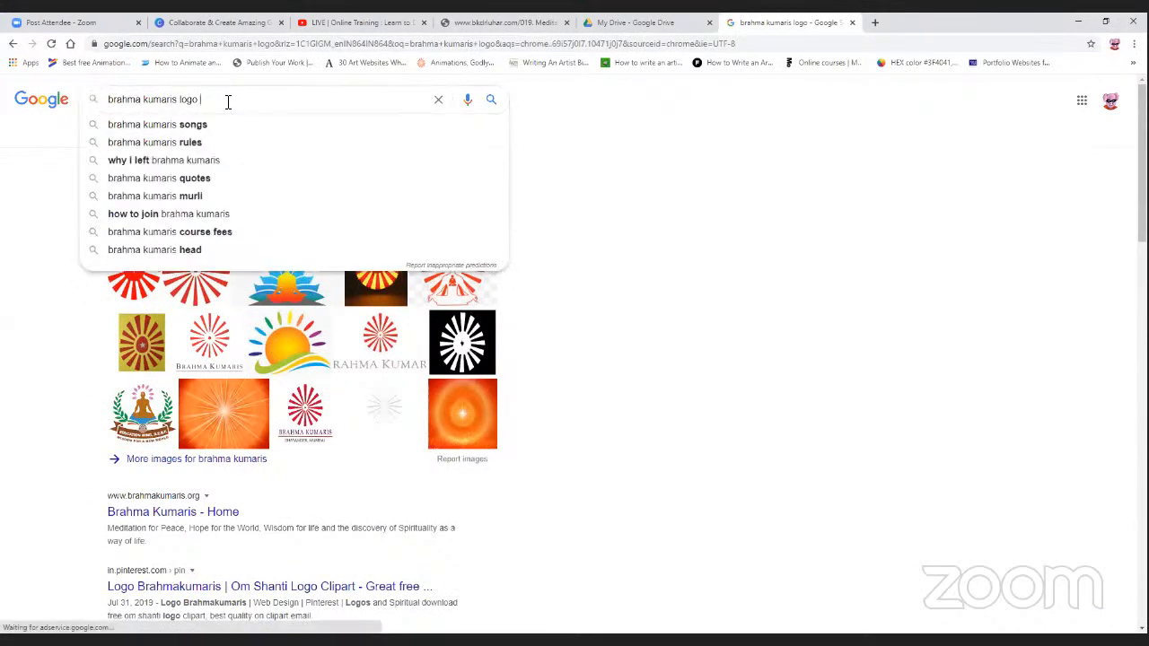
{"action": "type", "text": "PN"}
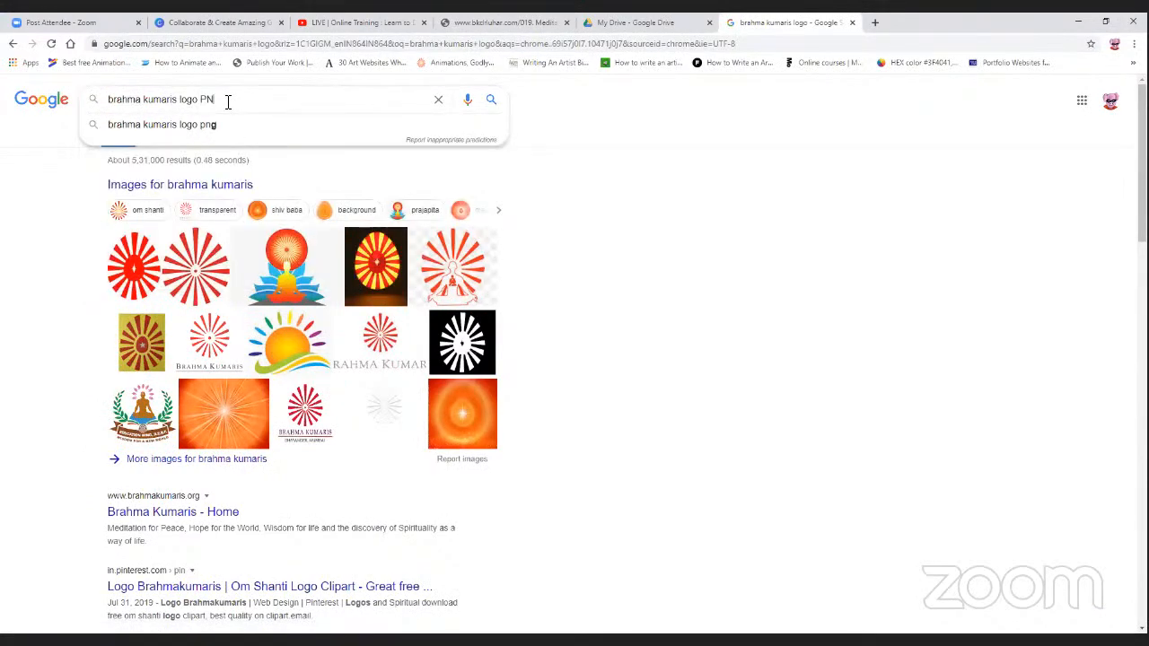
{"action": "type", "text": "G"}
{"action": "key", "text": "Return"}
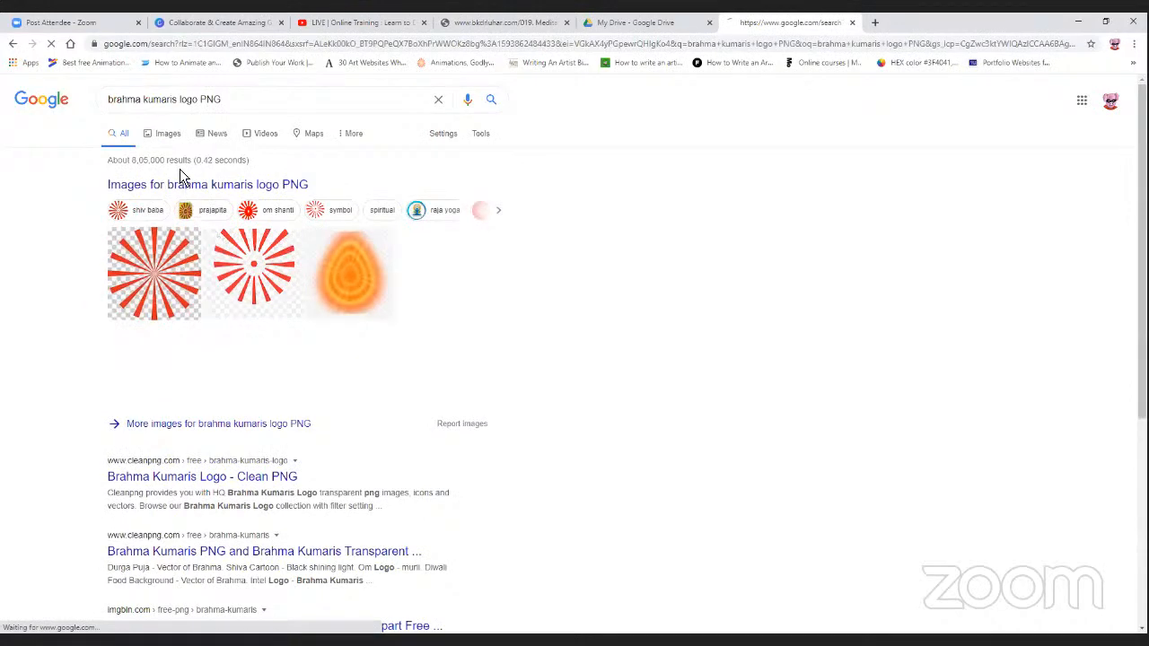
{"action": "left_click", "coordinate": [168, 136]}
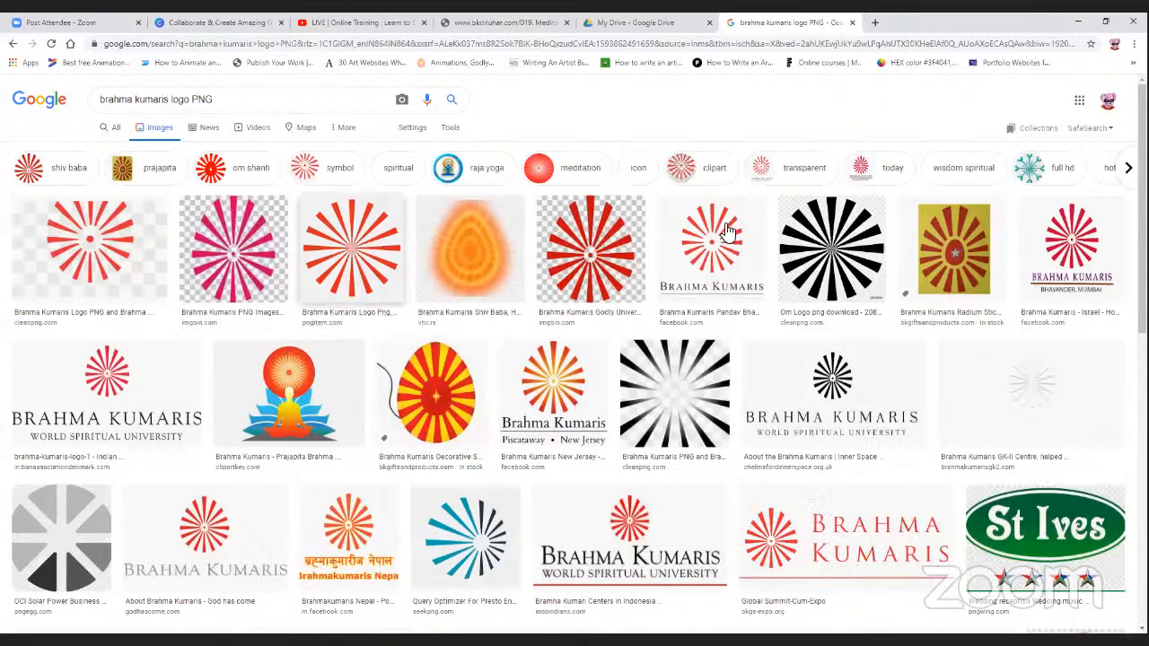
Preview the glowing orange Brahma Kumaris Shiv Baba PNG, then return to the full image results
{"action": "left_click", "coordinate": [471, 265]}
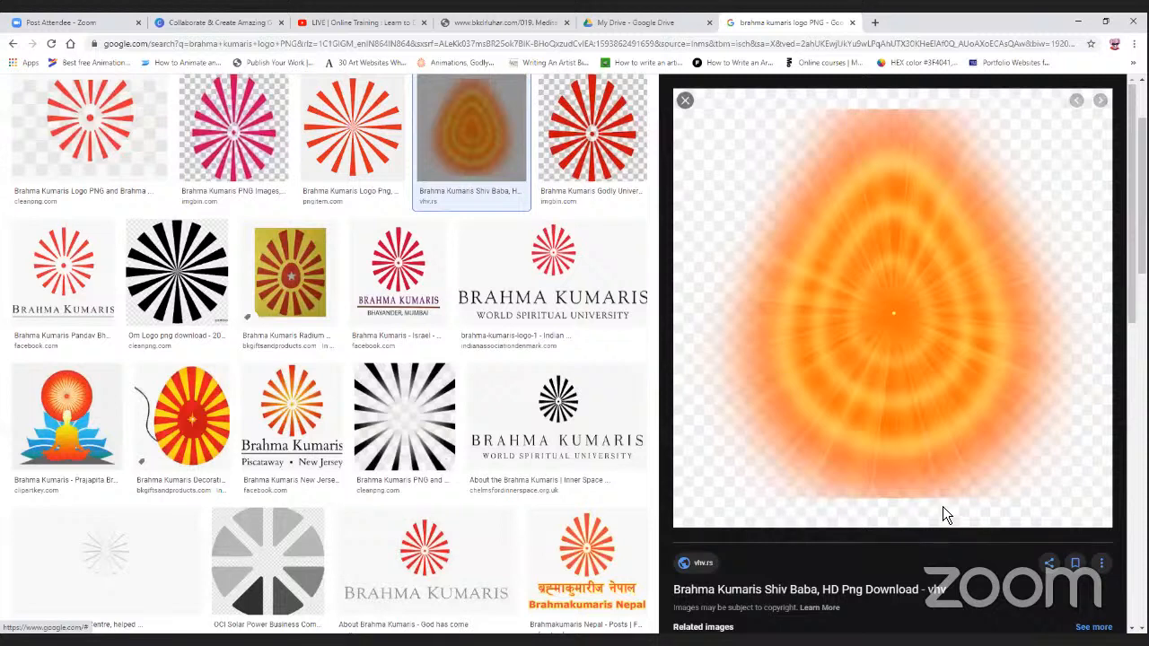
{"action": "key", "text": "Escape"}
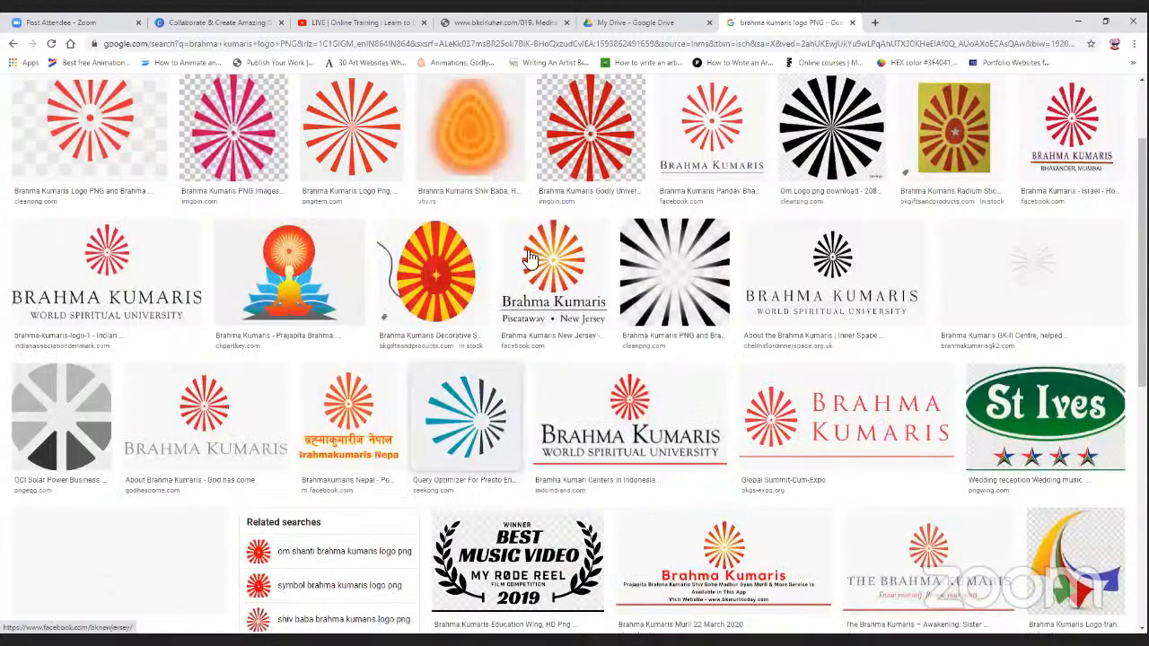
{"action": "scroll", "coordinate": [218, 117], "scroll_direction": "up", "scroll_amount": 2}
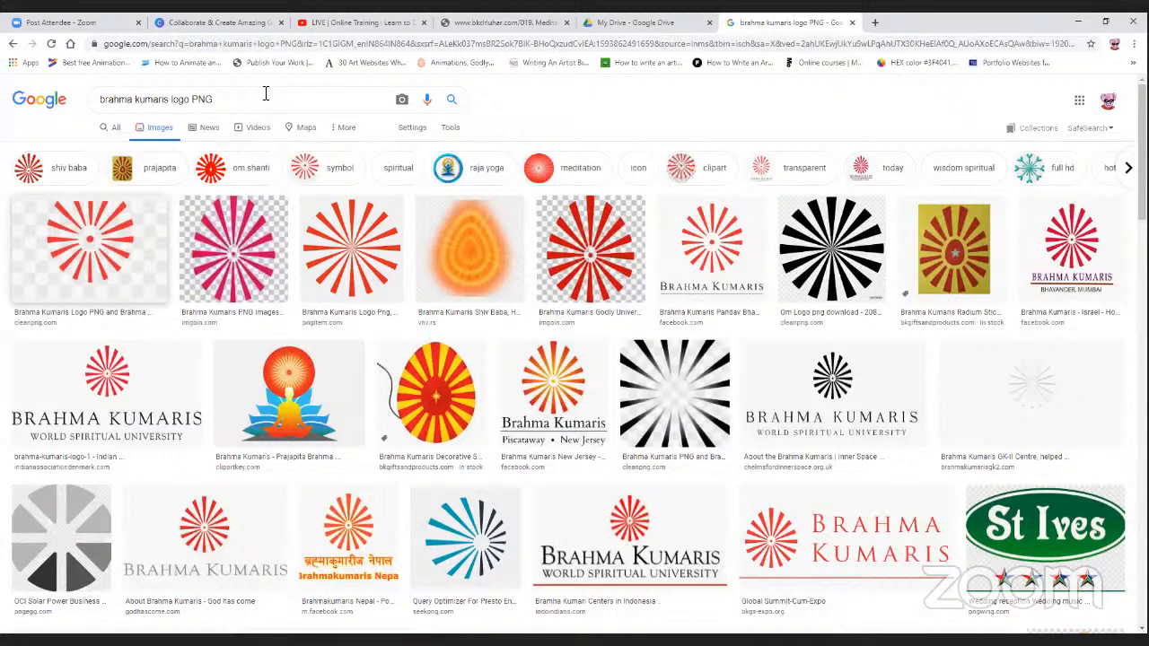
Narrow the image results to "shiv baba" and look through the logo variants
{"action": "left_click", "coordinate": [72, 170]}
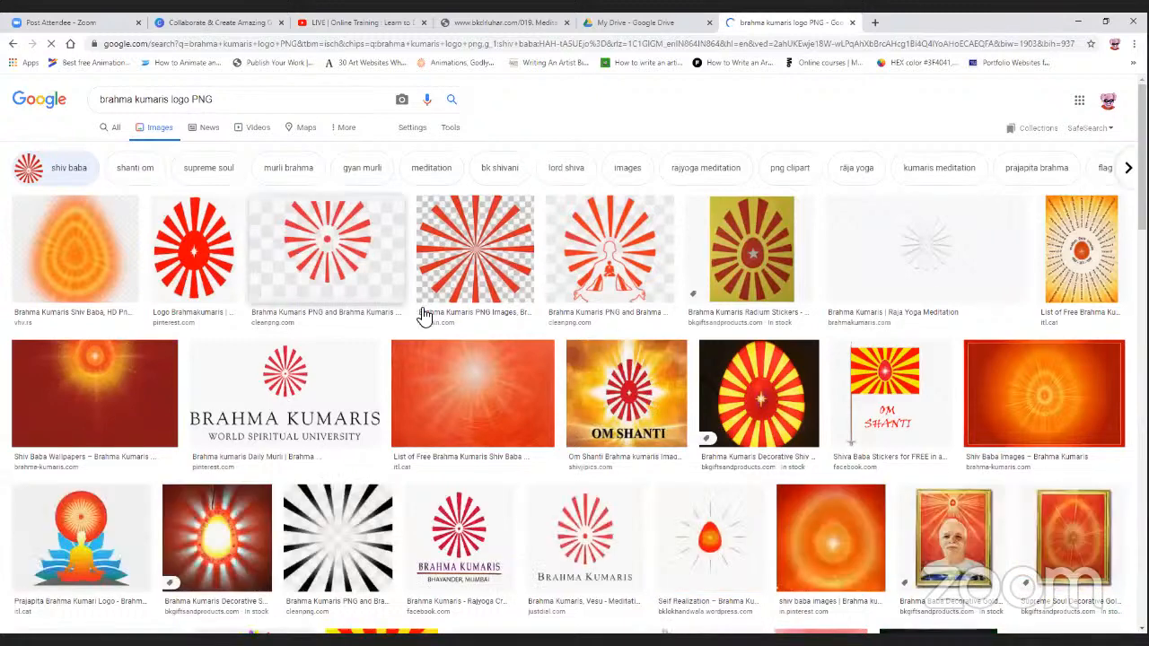
{"action": "scroll", "coordinate": [689, 332], "scroll_direction": "down", "scroll_amount": 3}
{"action": "scroll", "coordinate": [807, 225], "scroll_direction": "up", "scroll_amount": 3}
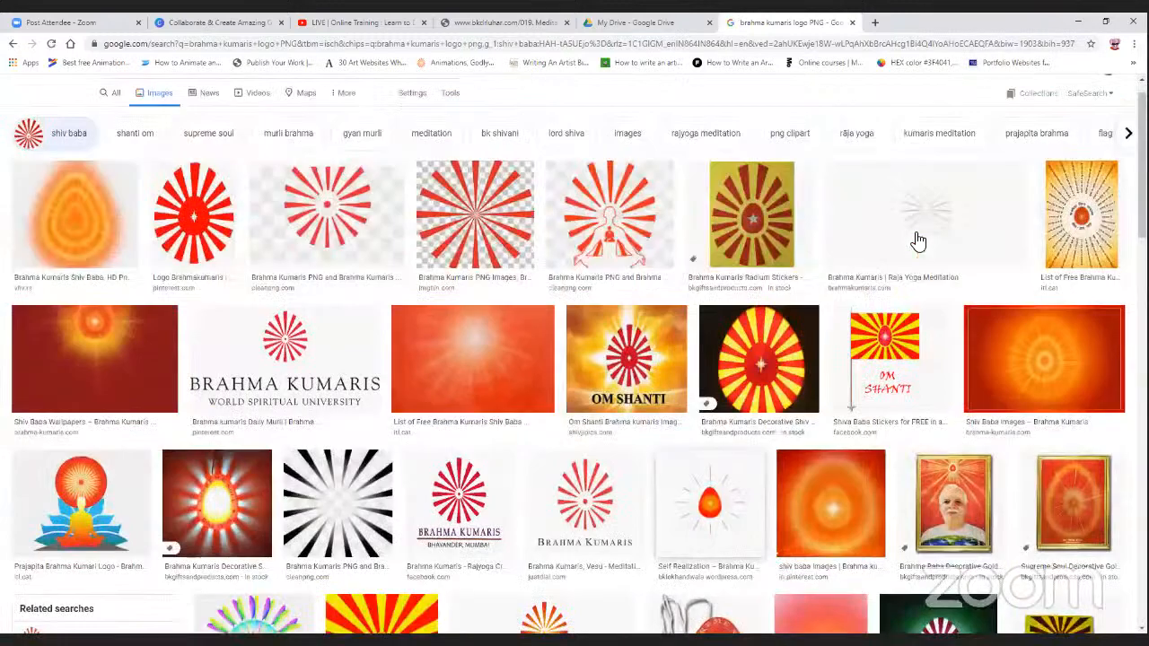
Preview the pale Raja Yoga Meditation logo and related orange and red sunburst logos, then close the preview
{"action": "left_click", "coordinate": [884, 204]}
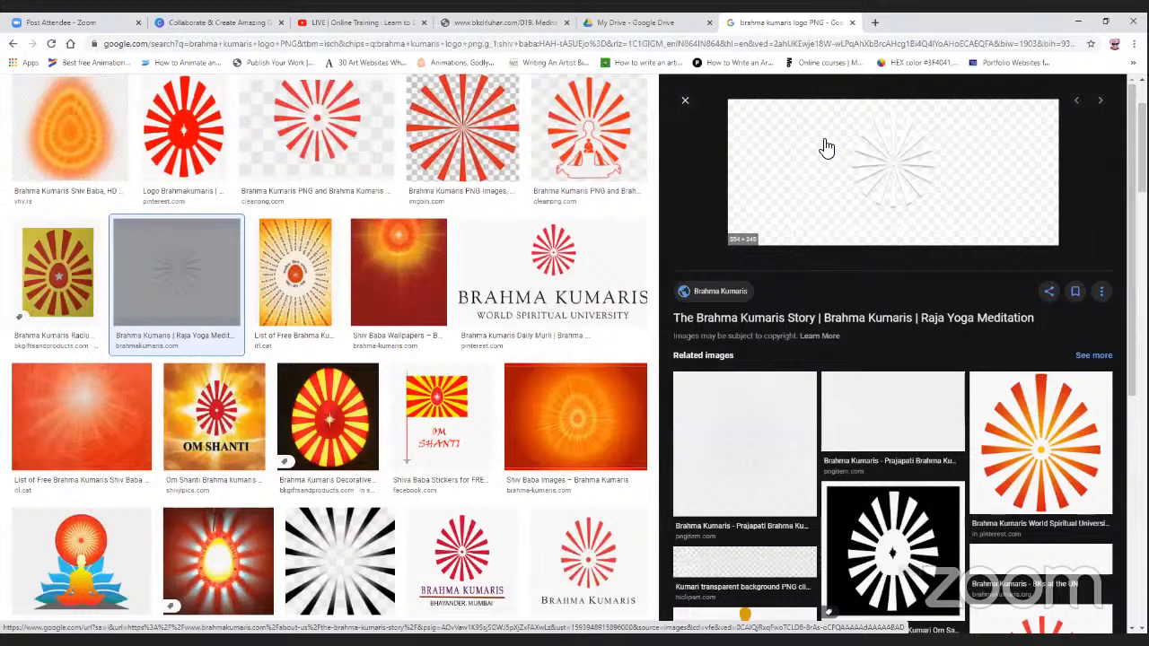
{"action": "left_click", "coordinate": [1007, 449]}
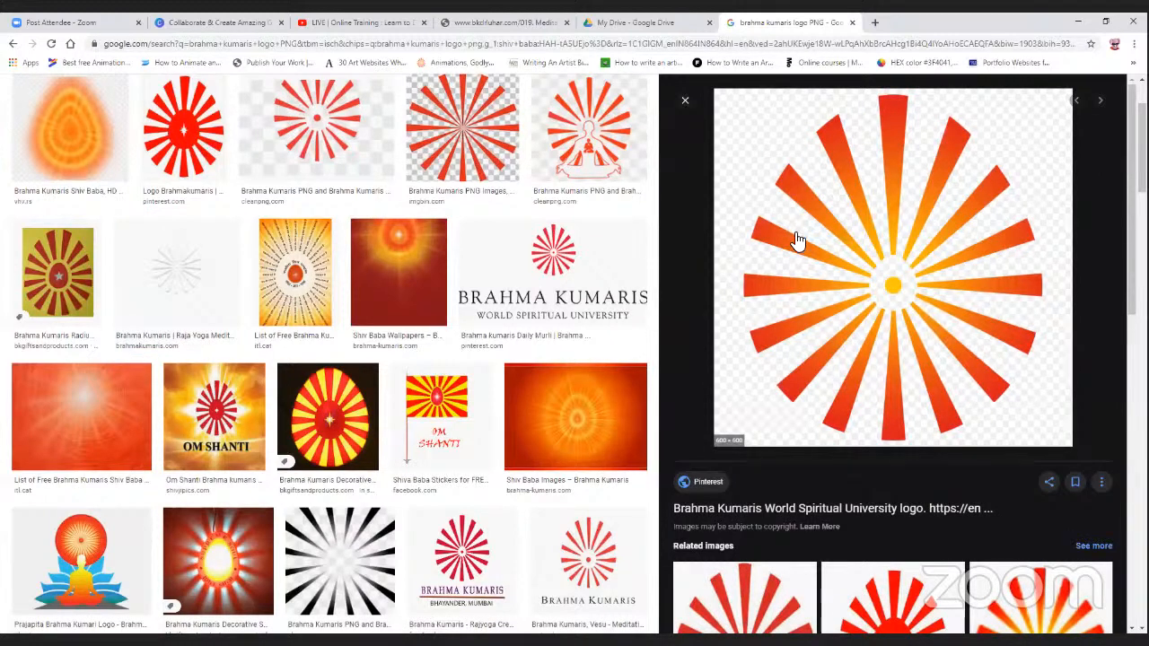
{"action": "scroll", "coordinate": [849, 371], "scroll_direction": "down", "scroll_amount": 5}
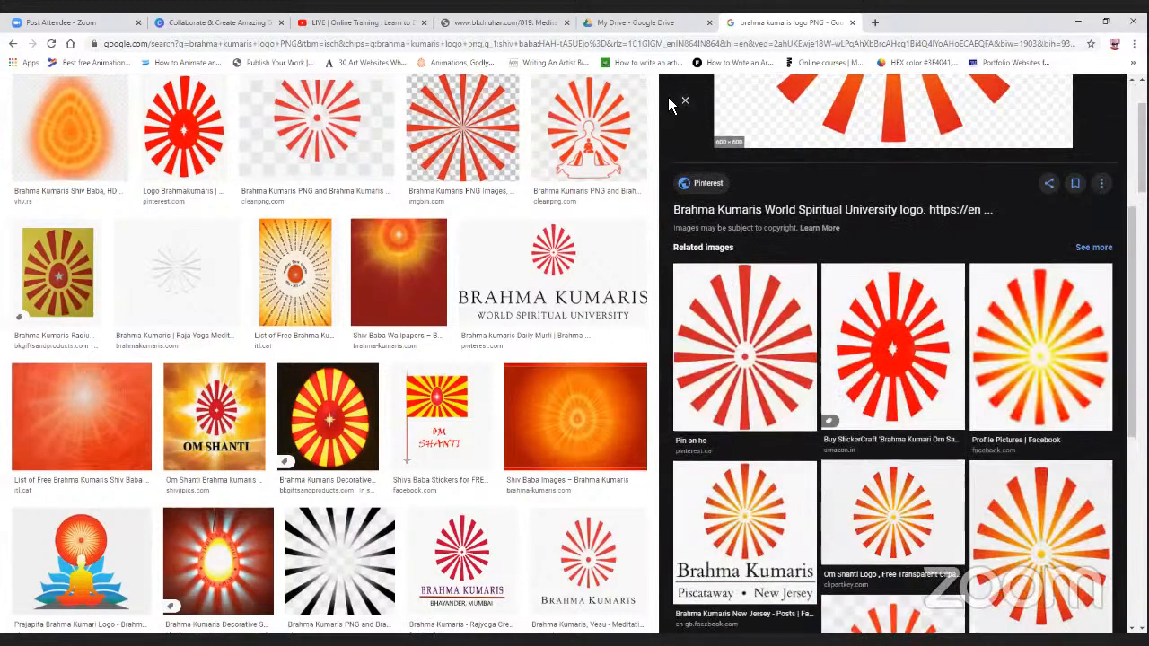
{"action": "left_click", "coordinate": [684, 102]}
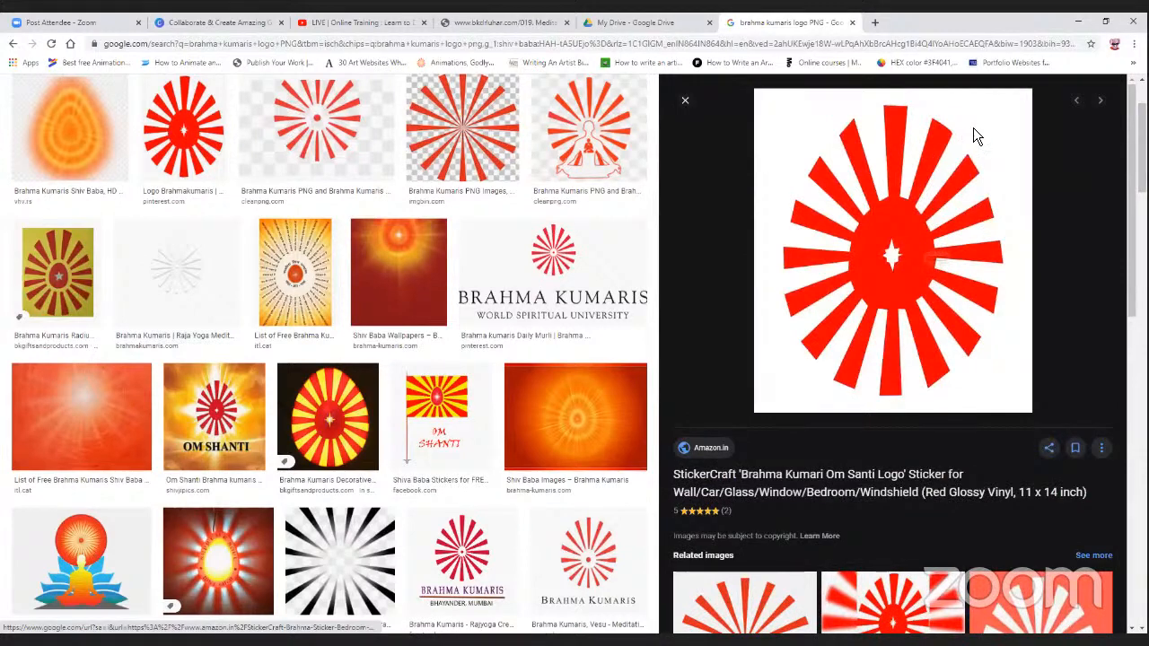
{"action": "key", "text": "Escape"}
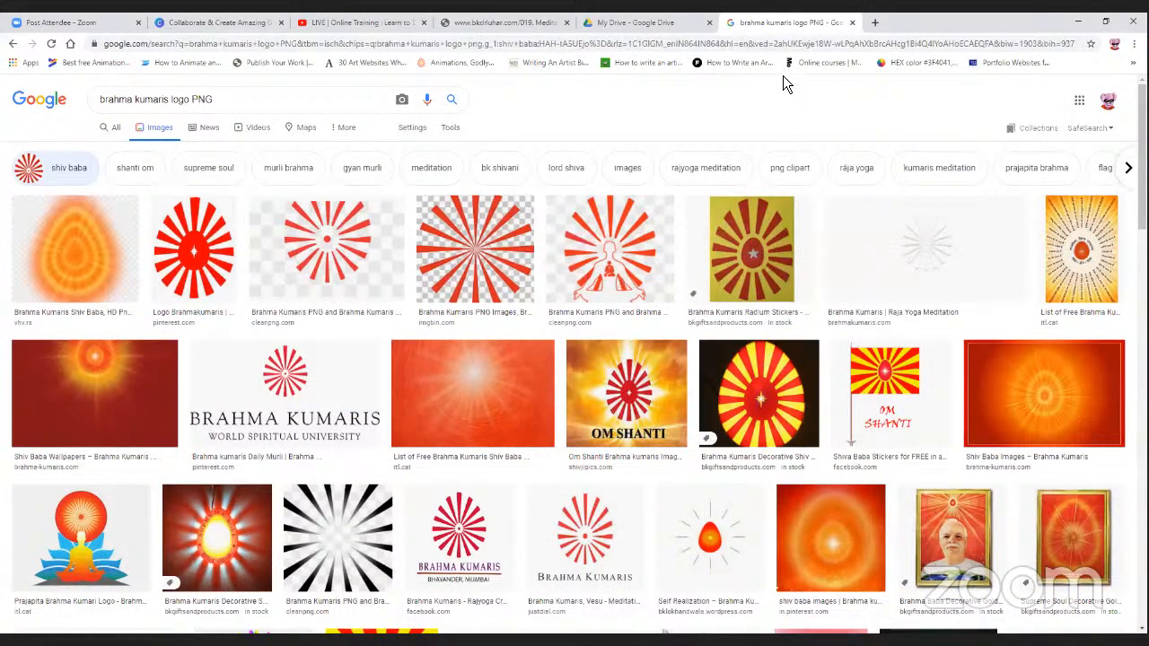
Replace the search text with "pixabay.com" and run the search
{"action": "triple_click", "coordinate": [349, 101]}
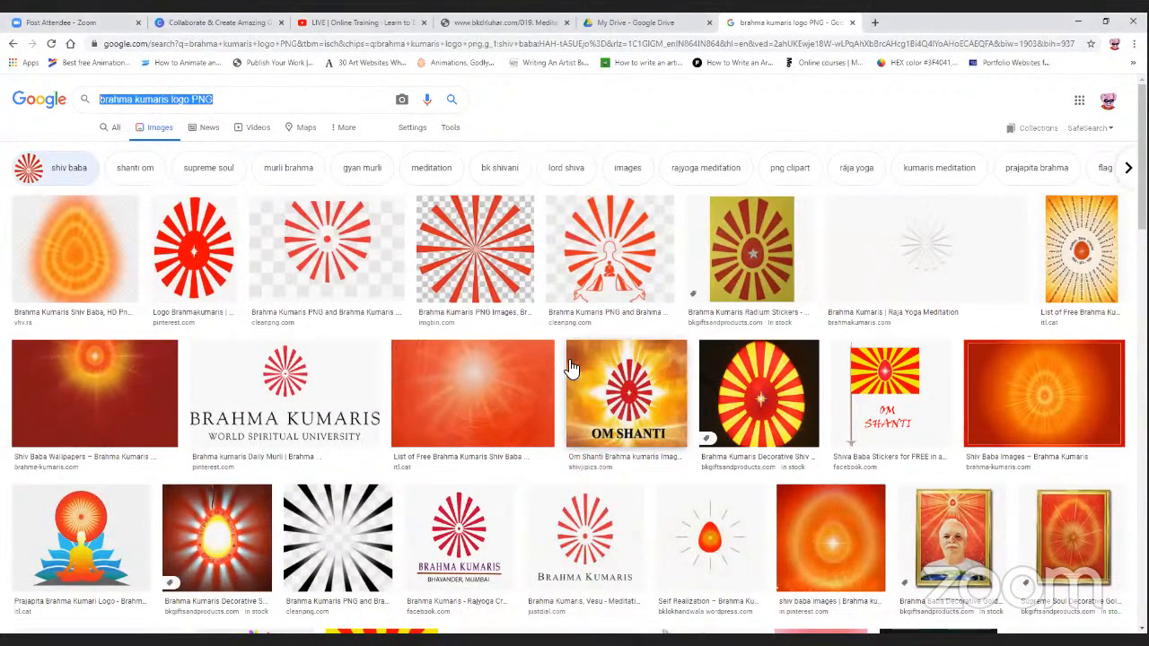
{"action": "key", "text": "BackSpace"}
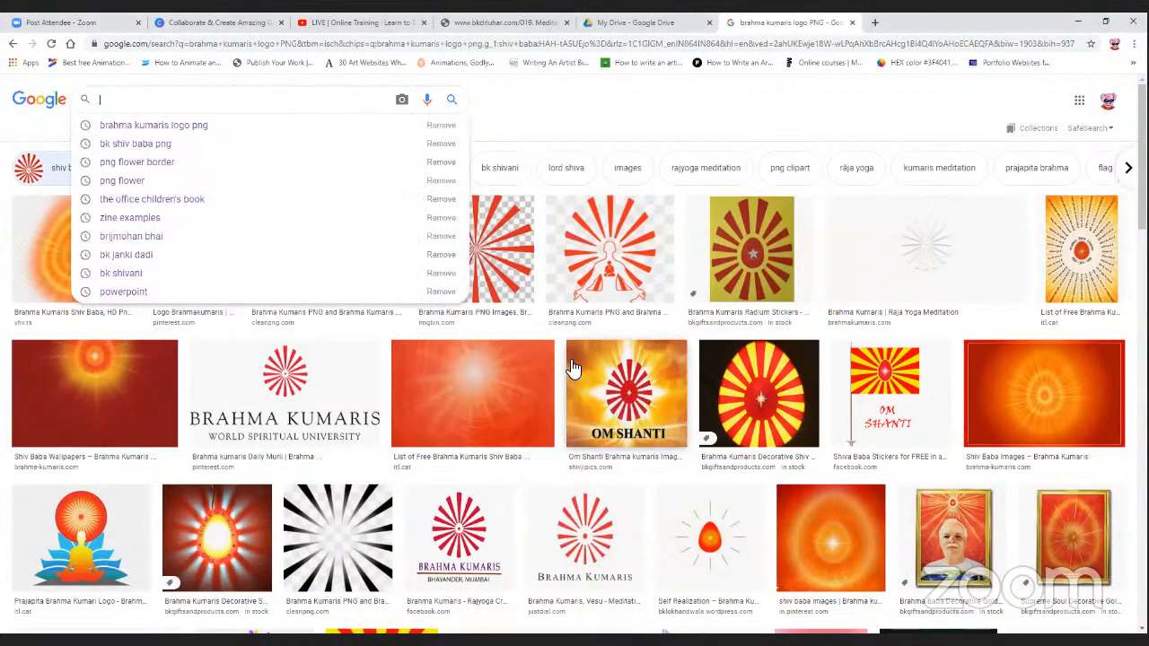
{"action": "type", "text": "p"}
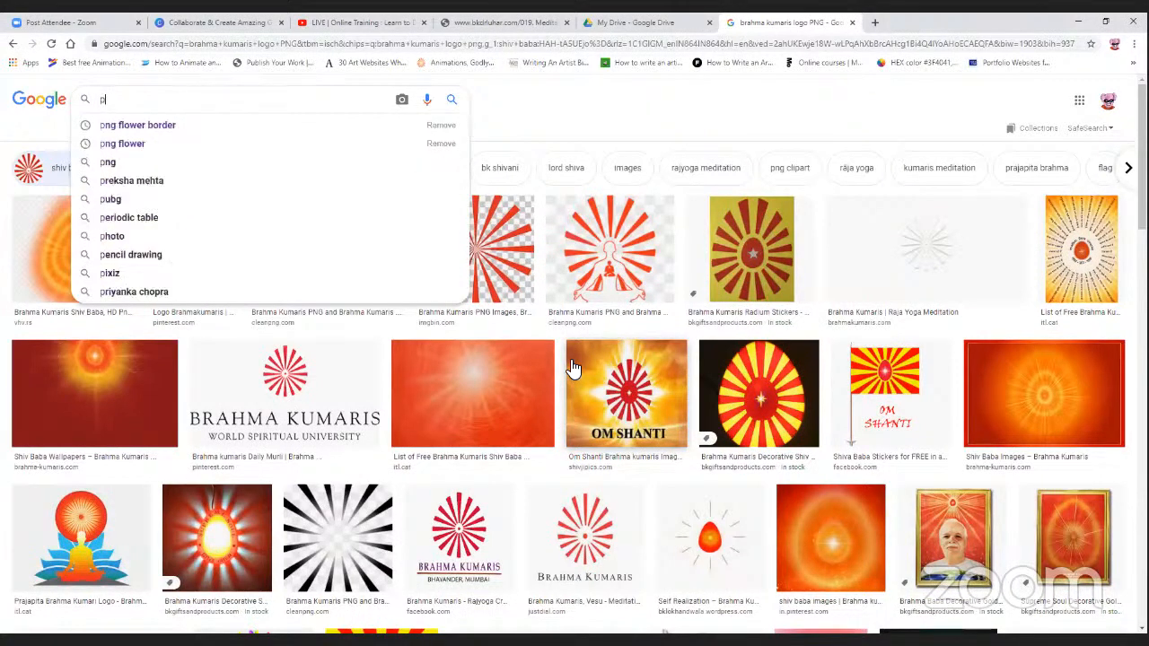
{"action": "type", "text": "ixabay"}
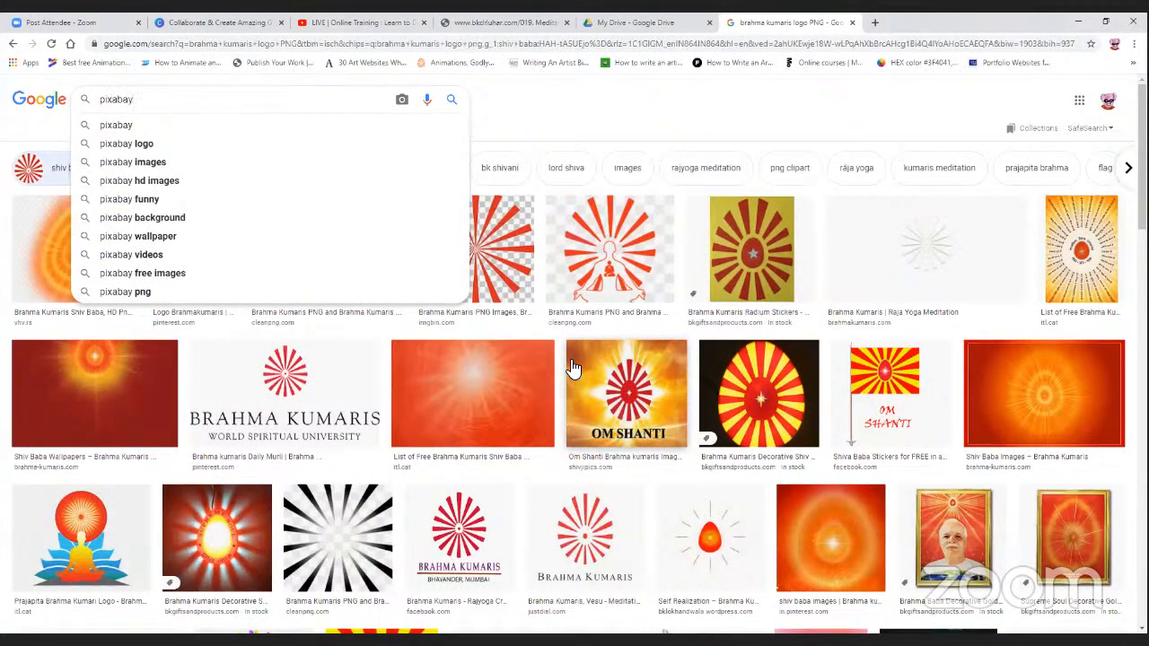
{"action": "type", "text": ".com"}
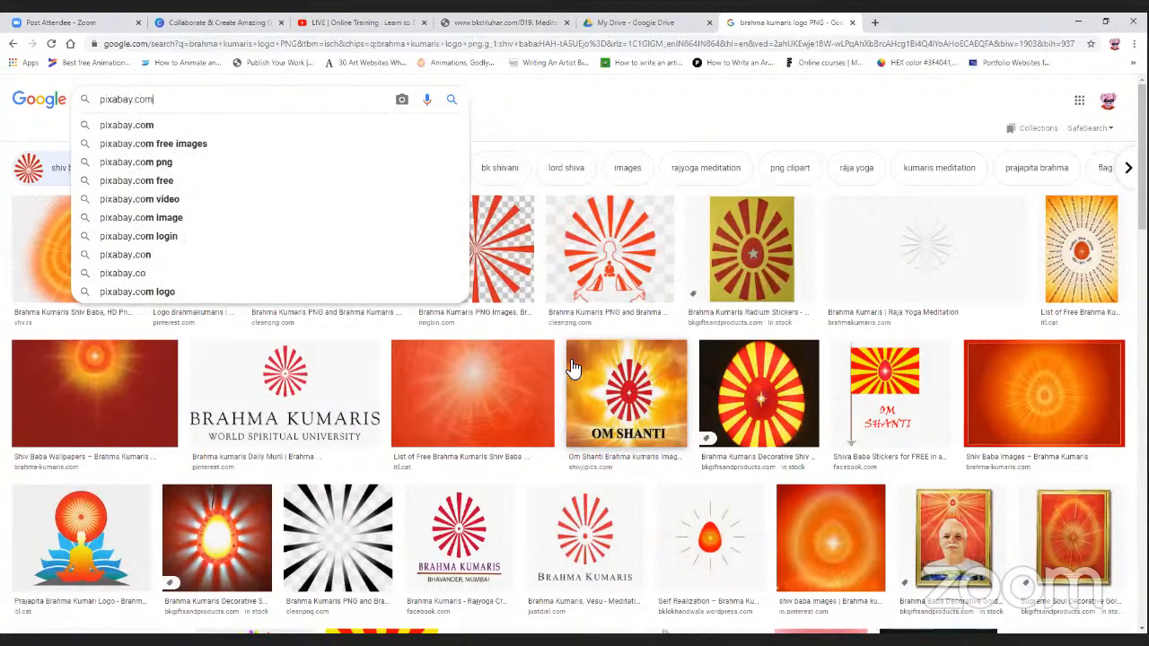
{"action": "key", "text": "Return"}
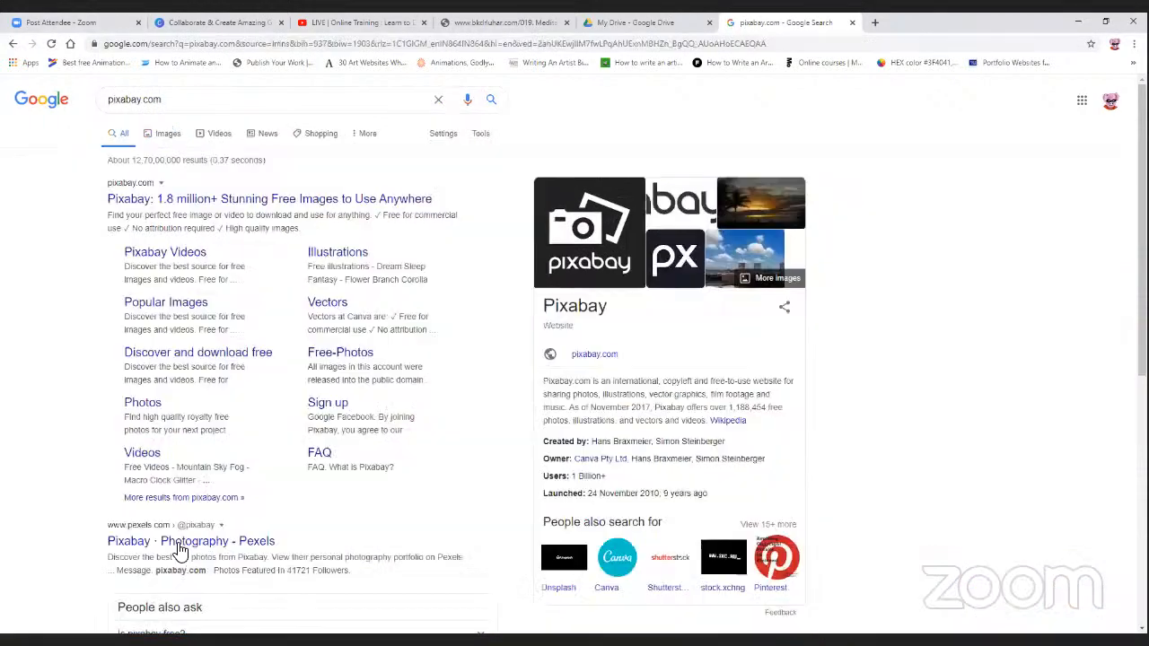
Open Pixabay's photography page on Pexels and search the site for "meditation"
{"action": "left_click", "coordinate": [179, 549]}
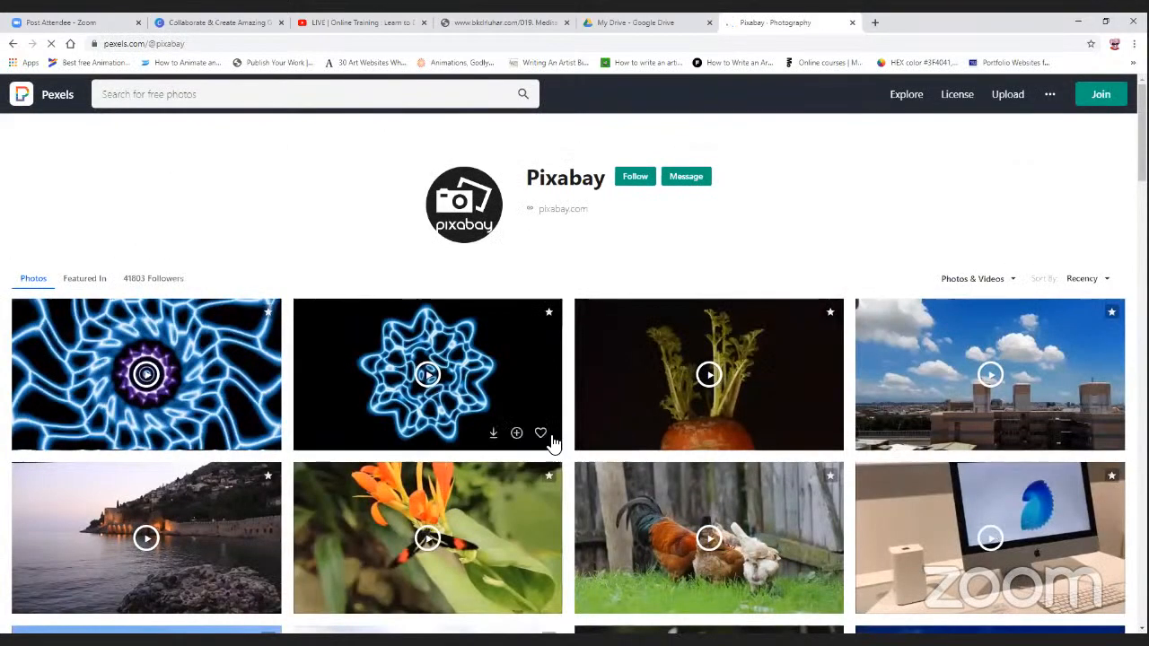
{"action": "left_click", "coordinate": [299, 103]}
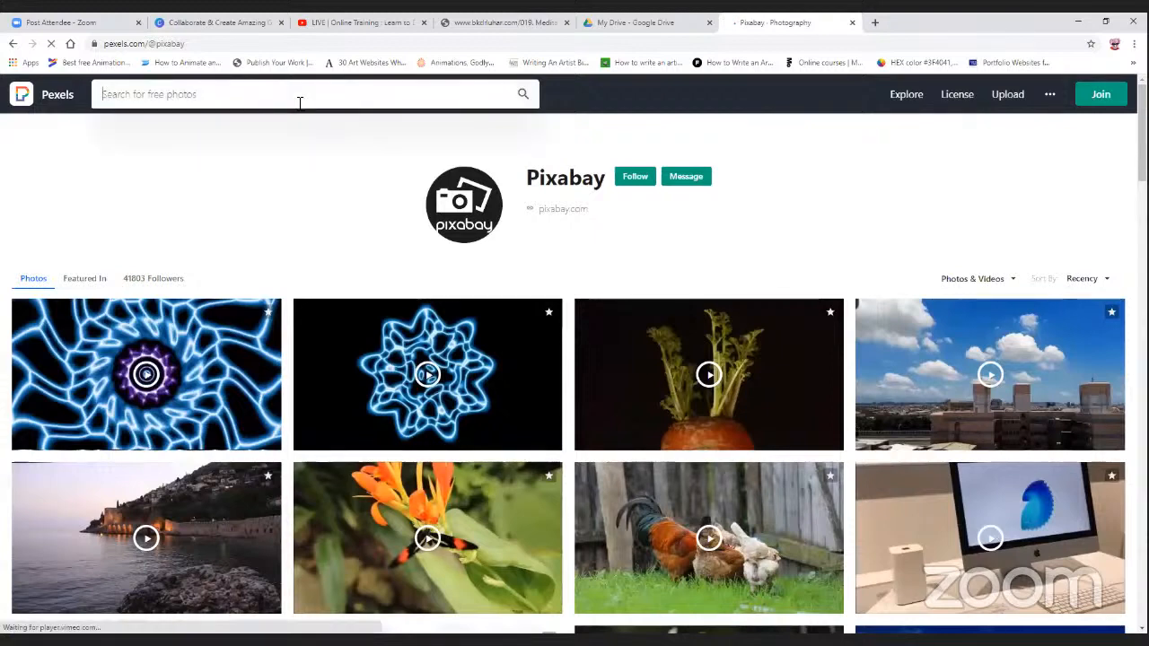
{"action": "type", "text": "meditat"}
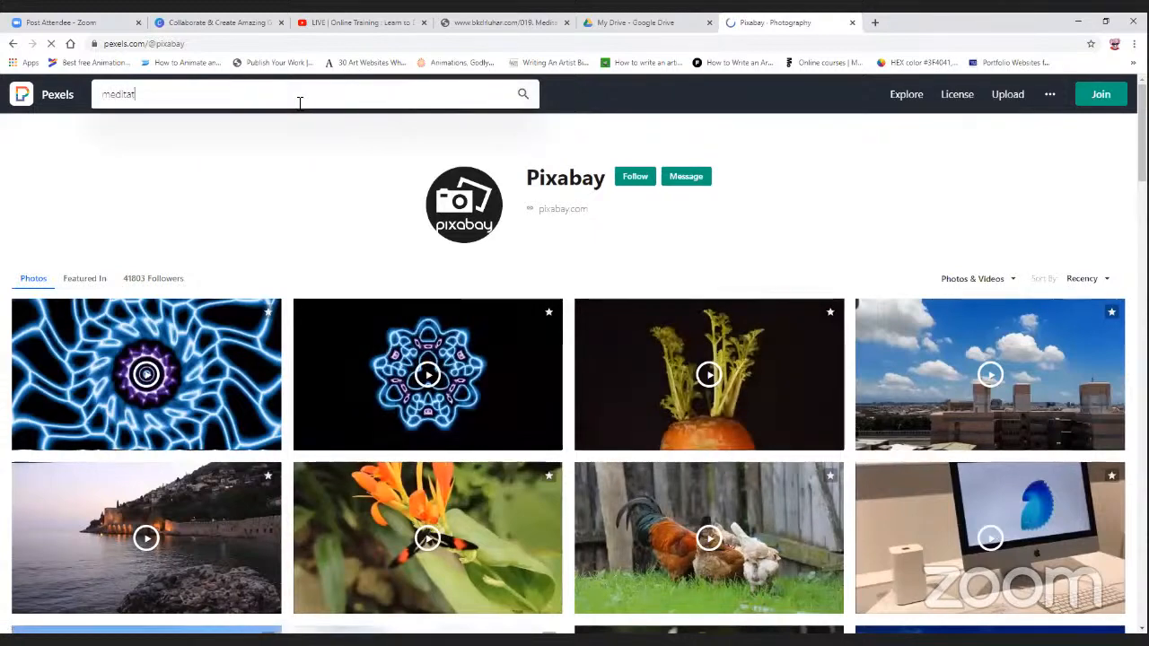
{"action": "type", "text": "ion"}
{"action": "key", "text": "Return"}
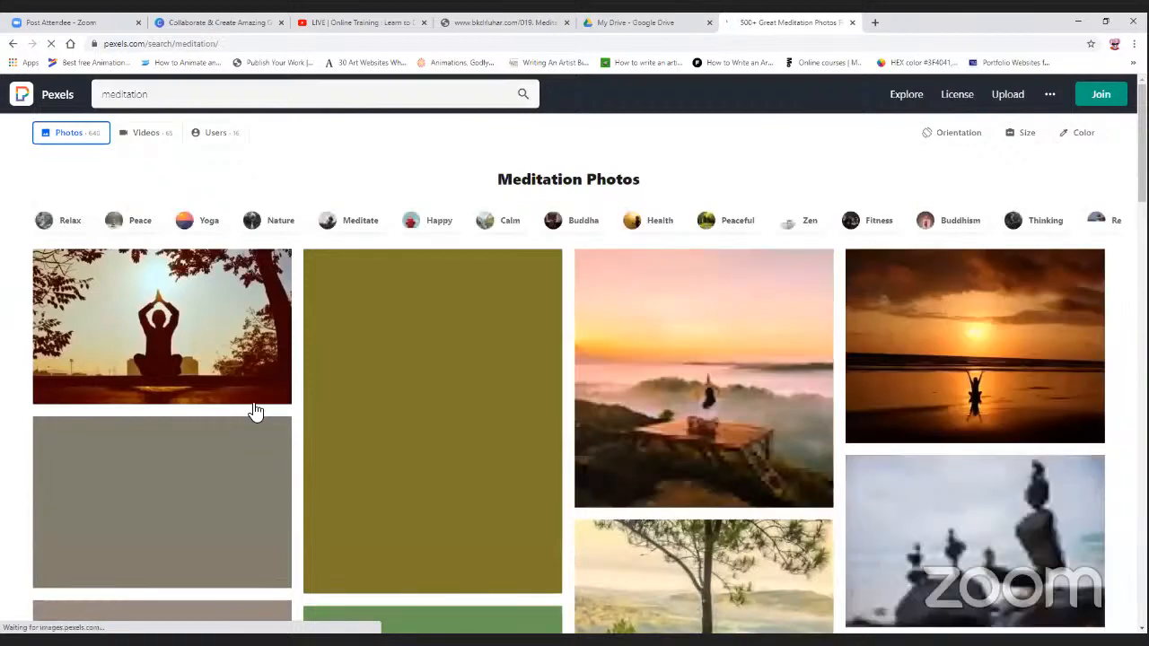
Look through the meditation photo results on Pexels and return to the first photos
{"action": "scroll", "coordinate": [431, 354], "scroll_direction": "down", "scroll_amount": 4}
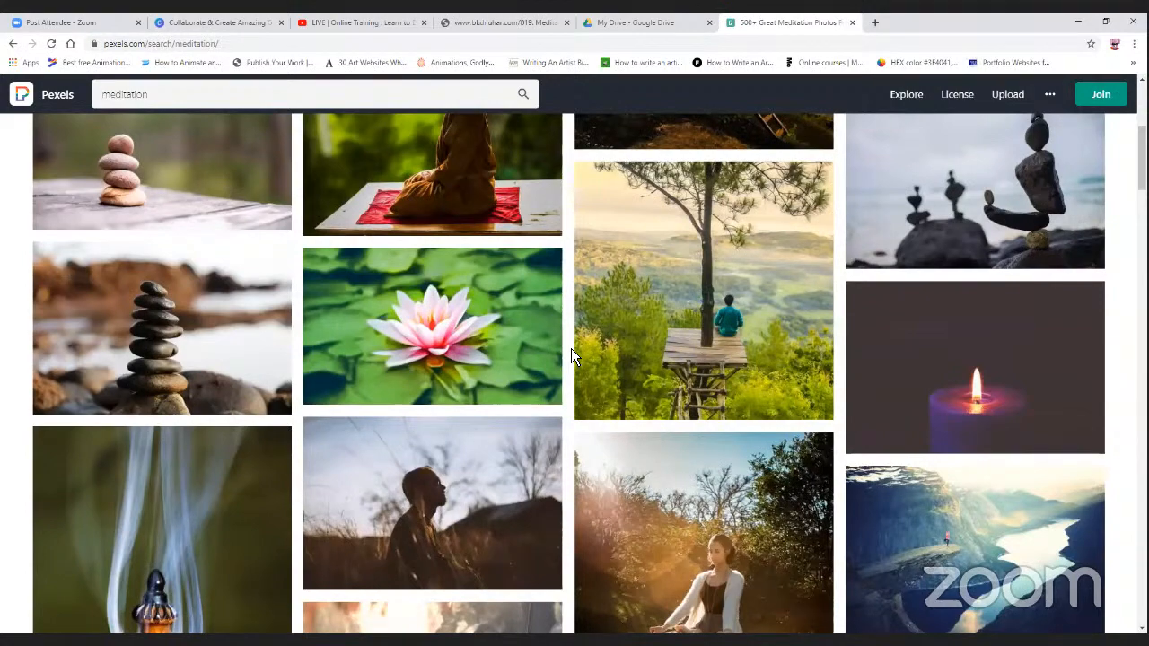
{"action": "scroll", "coordinate": [568, 403], "scroll_direction": "down", "scroll_amount": 2}
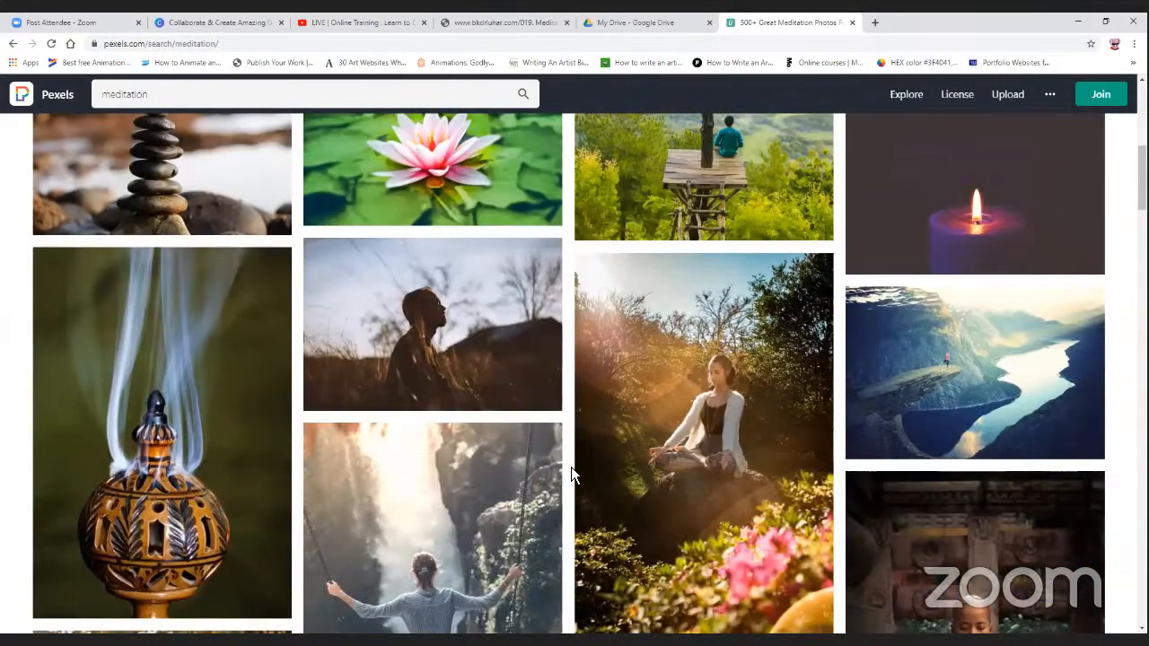
{"action": "scroll", "coordinate": [570, 468], "scroll_direction": "down", "scroll_amount": 3}
{"action": "scroll", "coordinate": [541, 513], "scroll_direction": "up", "scroll_amount": 10}
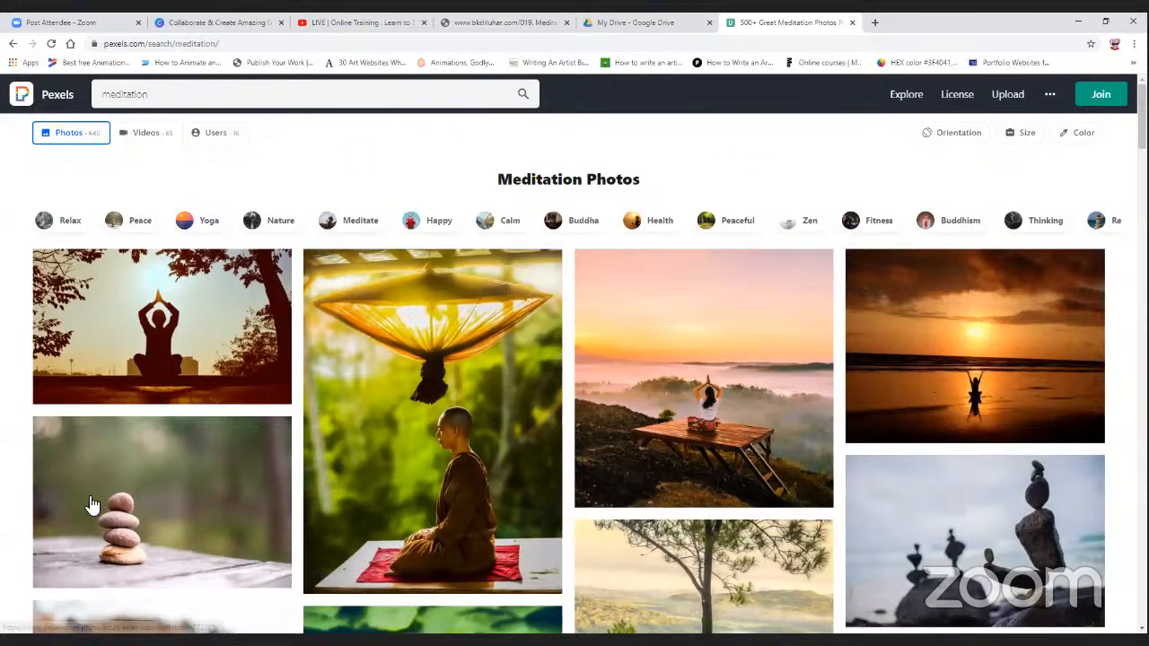
{"action": "scroll", "coordinate": [405, 511], "scroll_direction": "down", "scroll_amount": 3}
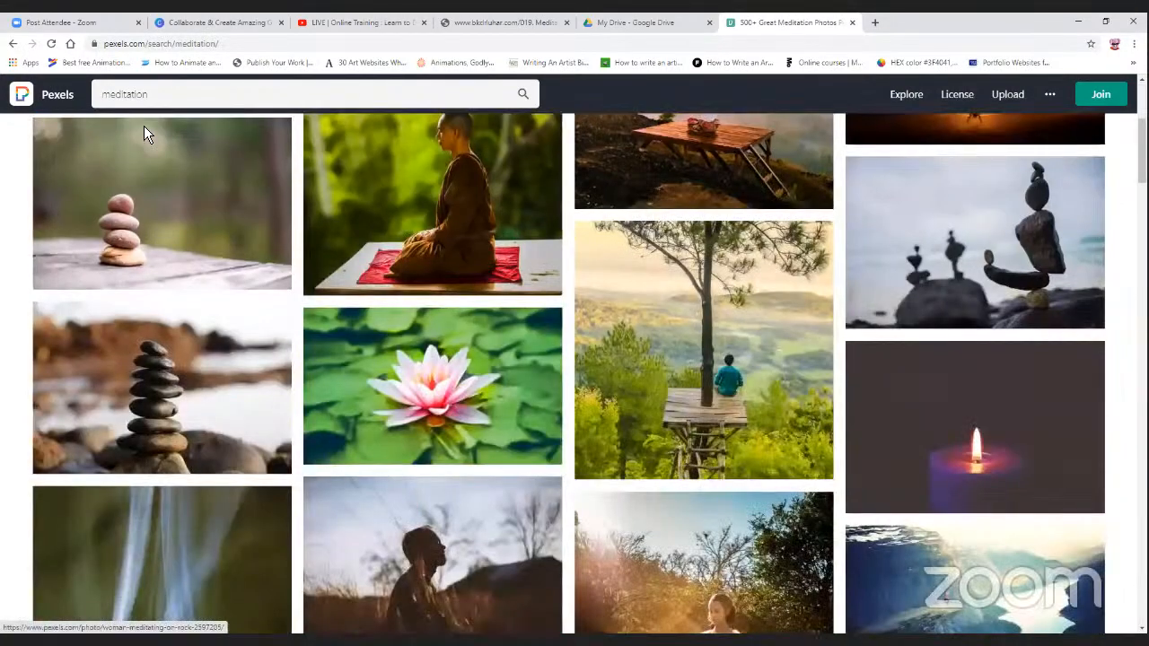
{"action": "scroll", "coordinate": [144, 126], "scroll_direction": "down", "scroll_amount": 10}
{"action": "scroll", "coordinate": [66, 99], "scroll_direction": "up", "scroll_amount": 15}
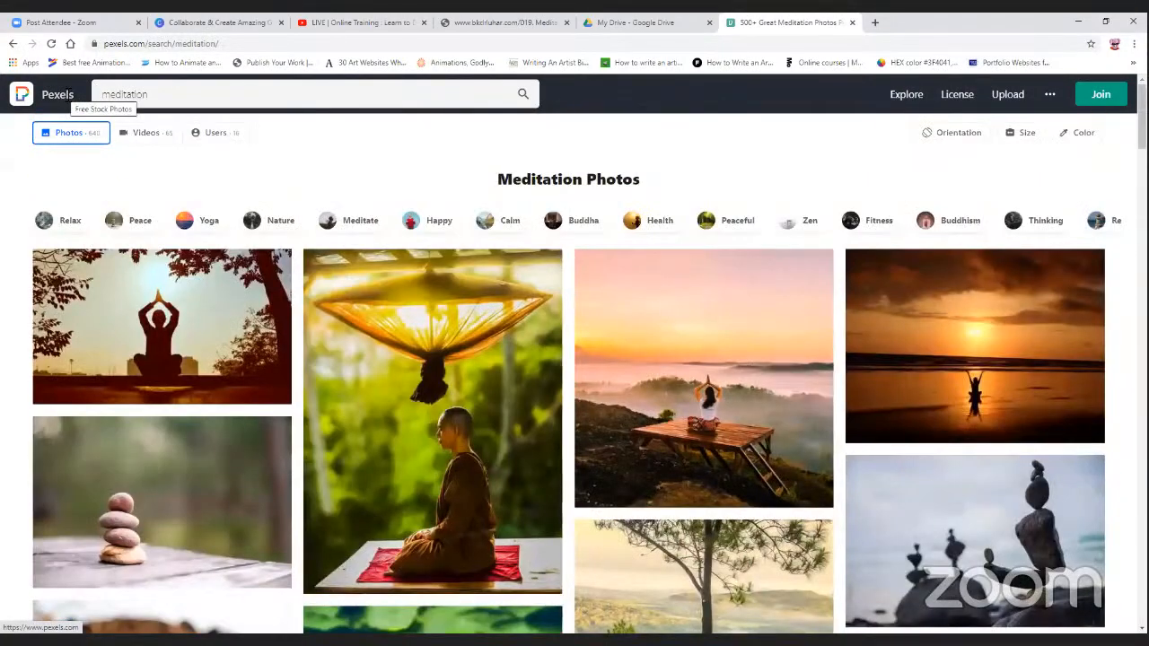
Open unsplash.com in a new browser tab and look over the photos on its home page
{"action": "left_click", "coordinate": [875, 25]}
{"action": "left_click", "coordinate": [881, 40]}
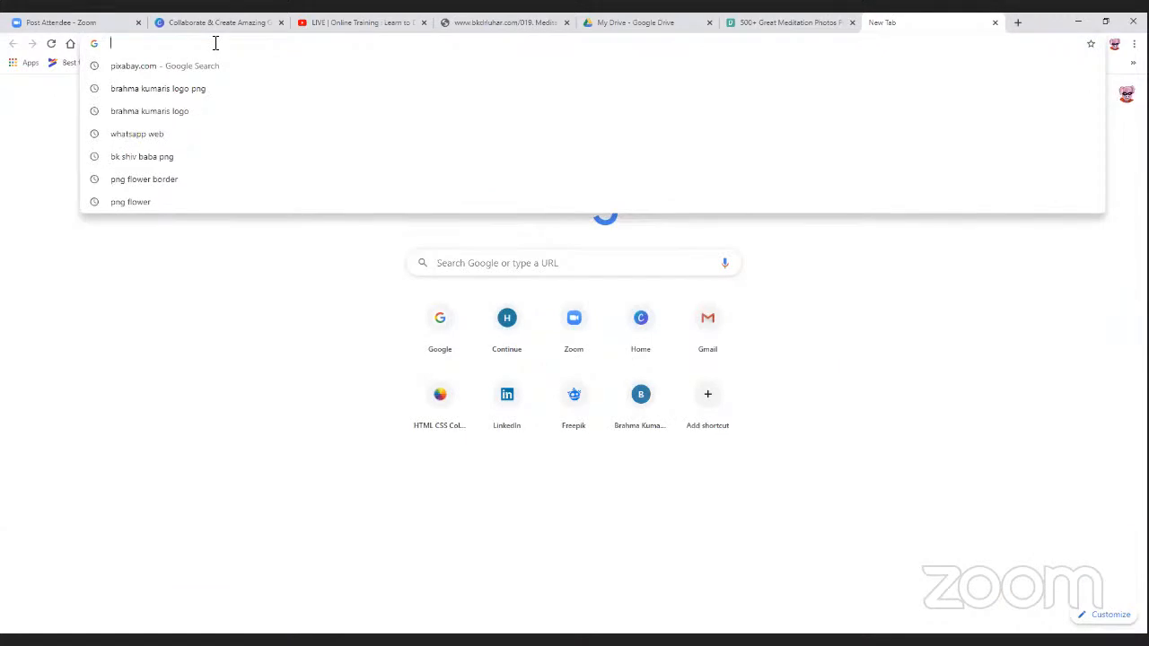
{"action": "type", "text": "unsplash"}
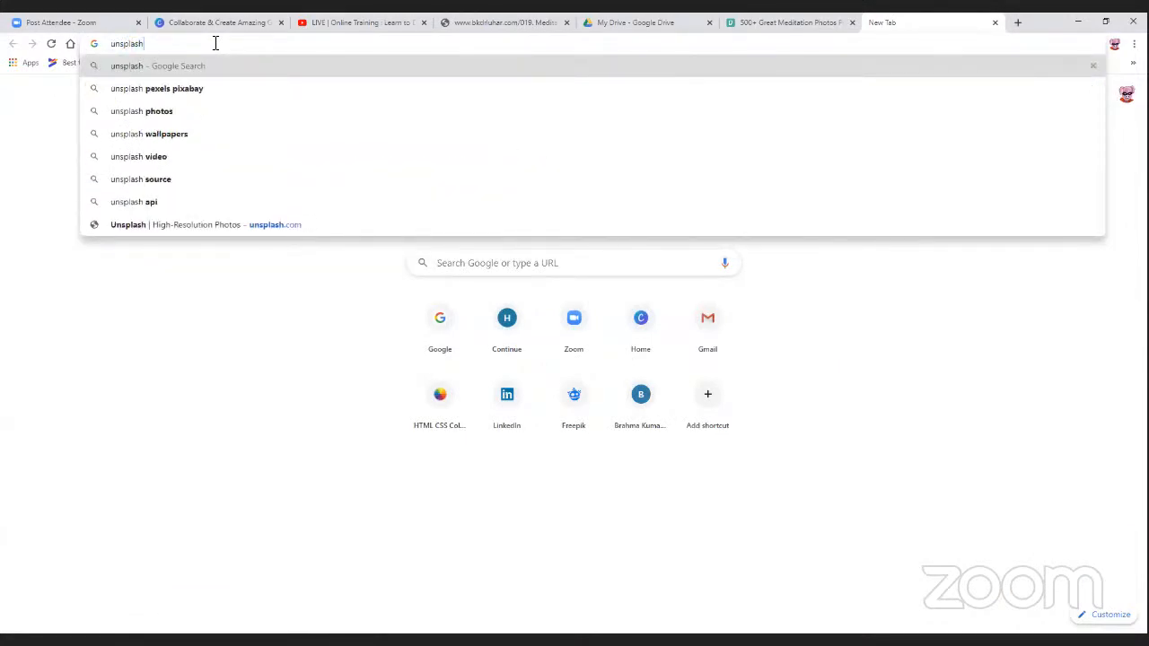
{"action": "type", "text": ".com"}
{"action": "key", "text": "Return"}
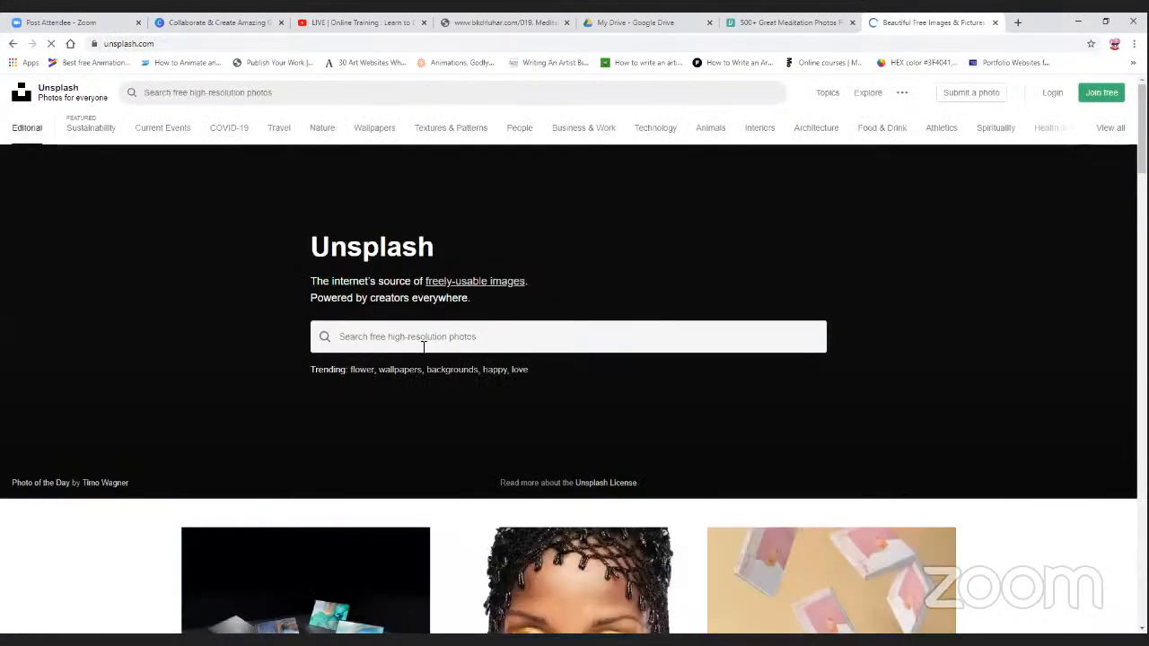
{"action": "scroll", "coordinate": [530, 402], "scroll_direction": "down", "scroll_amount": 12}
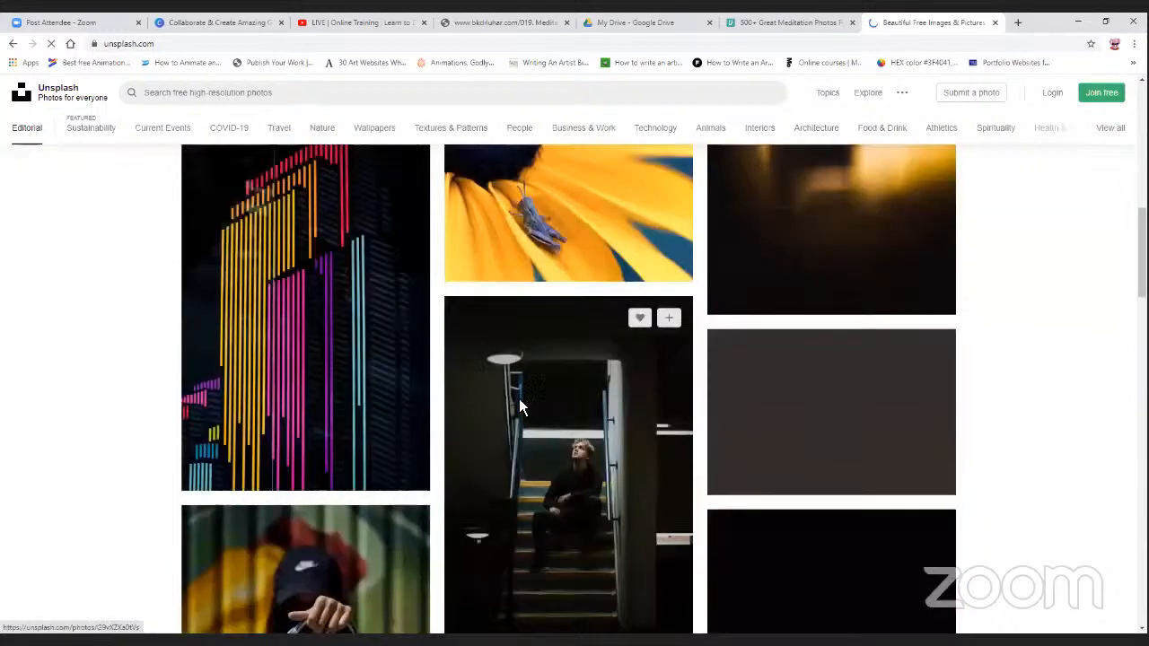
{"action": "scroll", "coordinate": [519, 408], "scroll_direction": "up", "scroll_amount": 12}
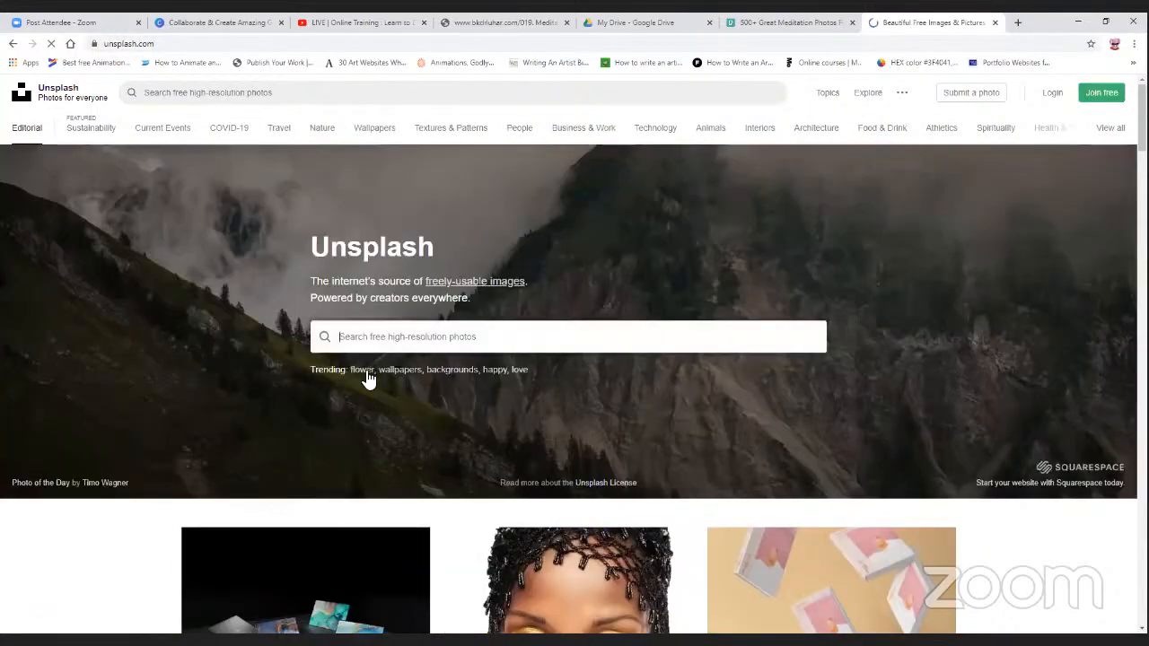
Open Unsplash's trending flower images and look through the photos
{"action": "left_click", "coordinate": [364, 372]}
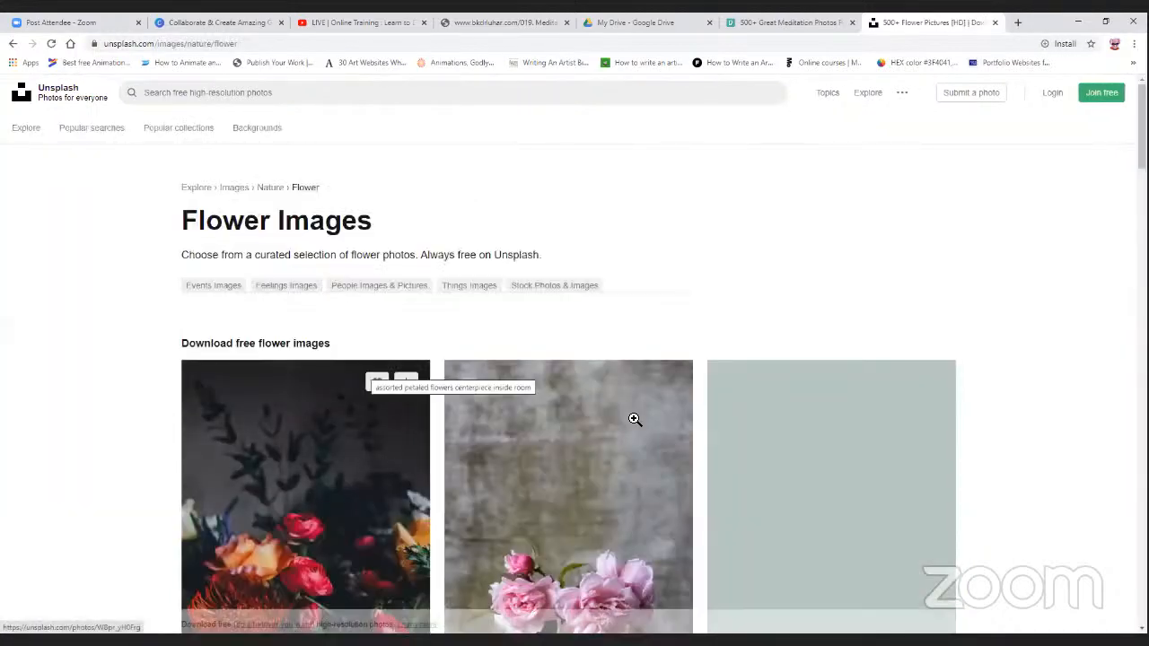
{"action": "scroll", "coordinate": [639, 419], "scroll_direction": "down", "scroll_amount": 4}
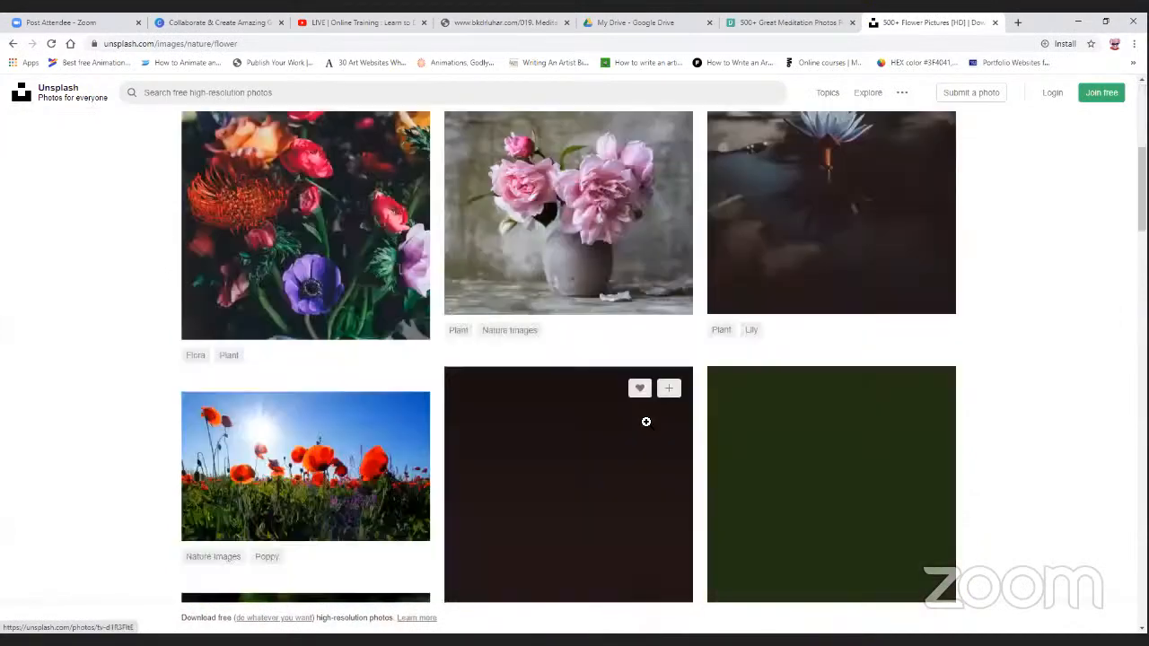
{"action": "scroll", "coordinate": [645, 421], "scroll_direction": "down", "scroll_amount": 10}
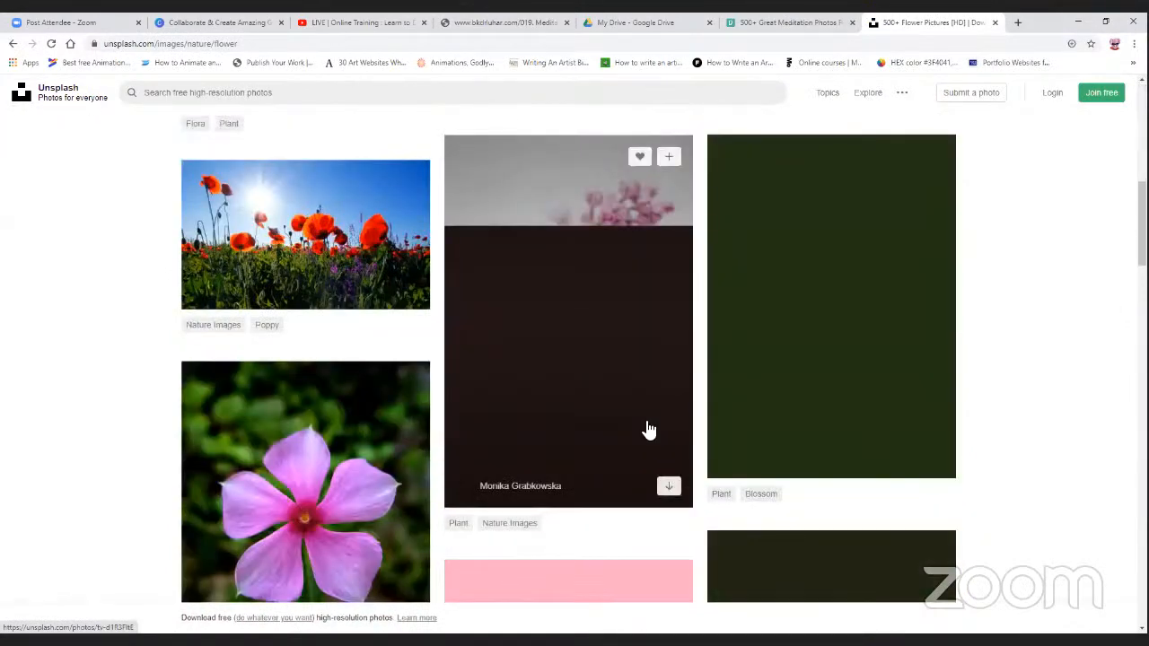
{"action": "scroll", "coordinate": [646, 422], "scroll_direction": "up", "scroll_amount": 5}
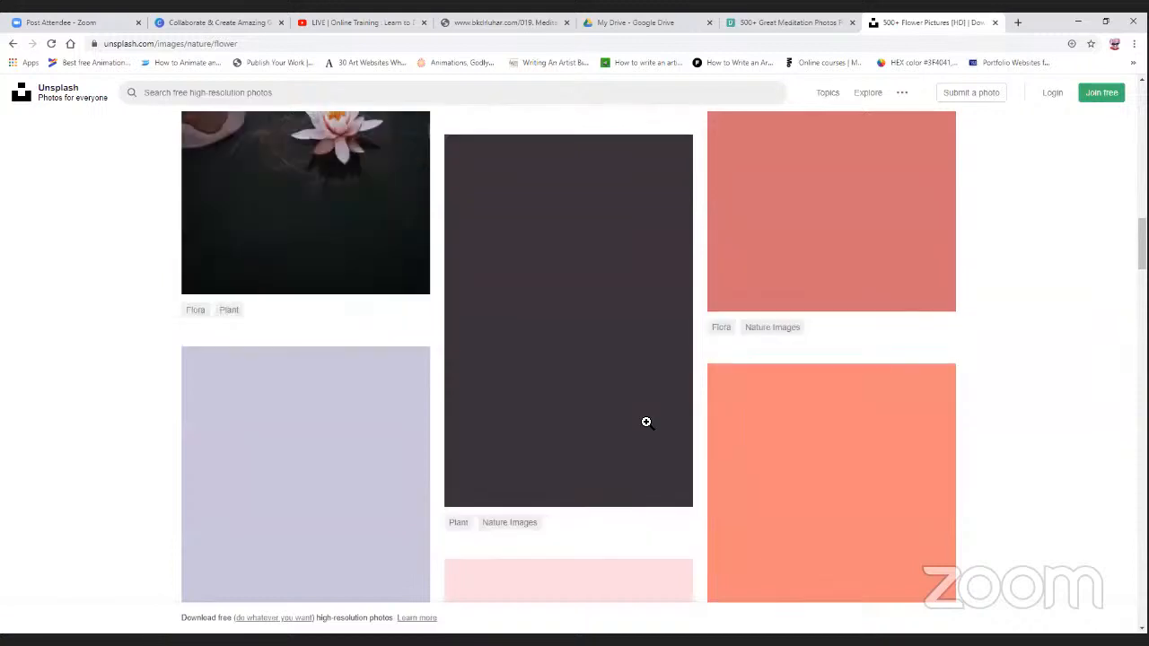
{"action": "scroll", "coordinate": [646, 422], "scroll_direction": "up", "scroll_amount": 10}
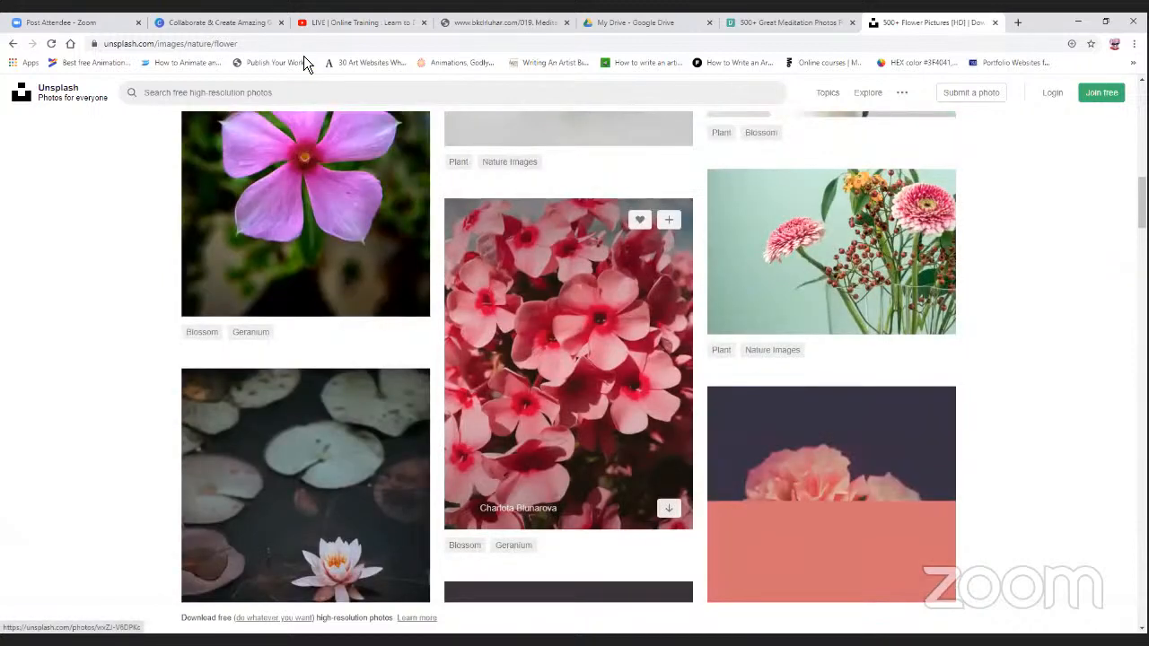
Go to dafont.com in the same browser tab
{"action": "left_click", "coordinate": [358, 43]}
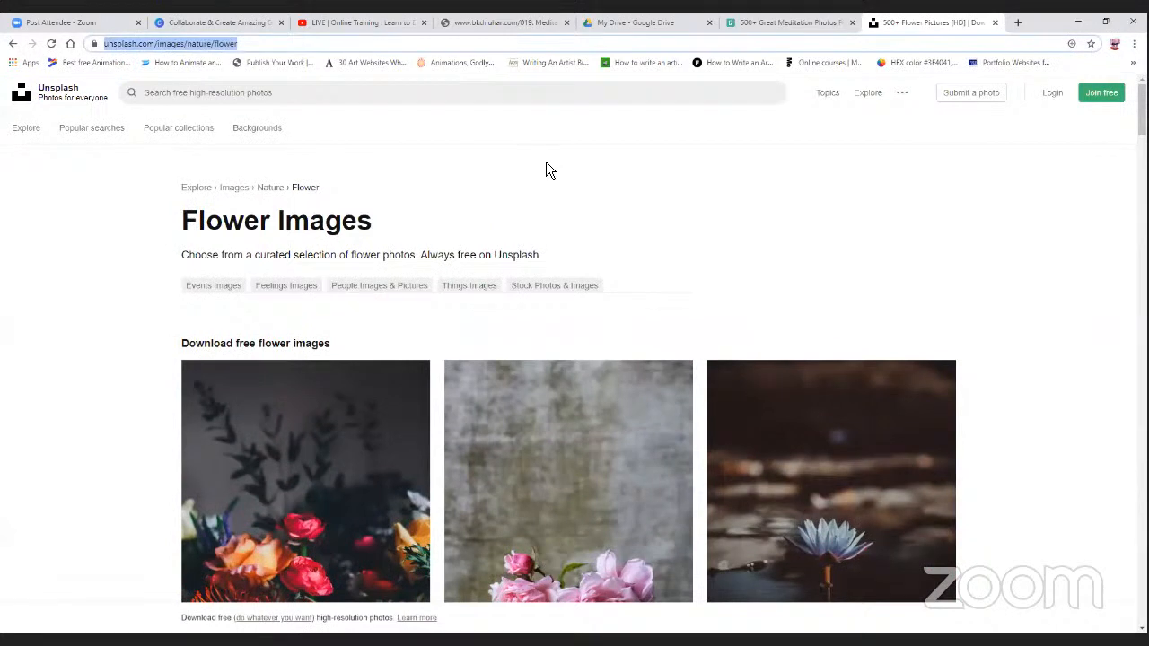
{"action": "type", "text": "dafont.com"}
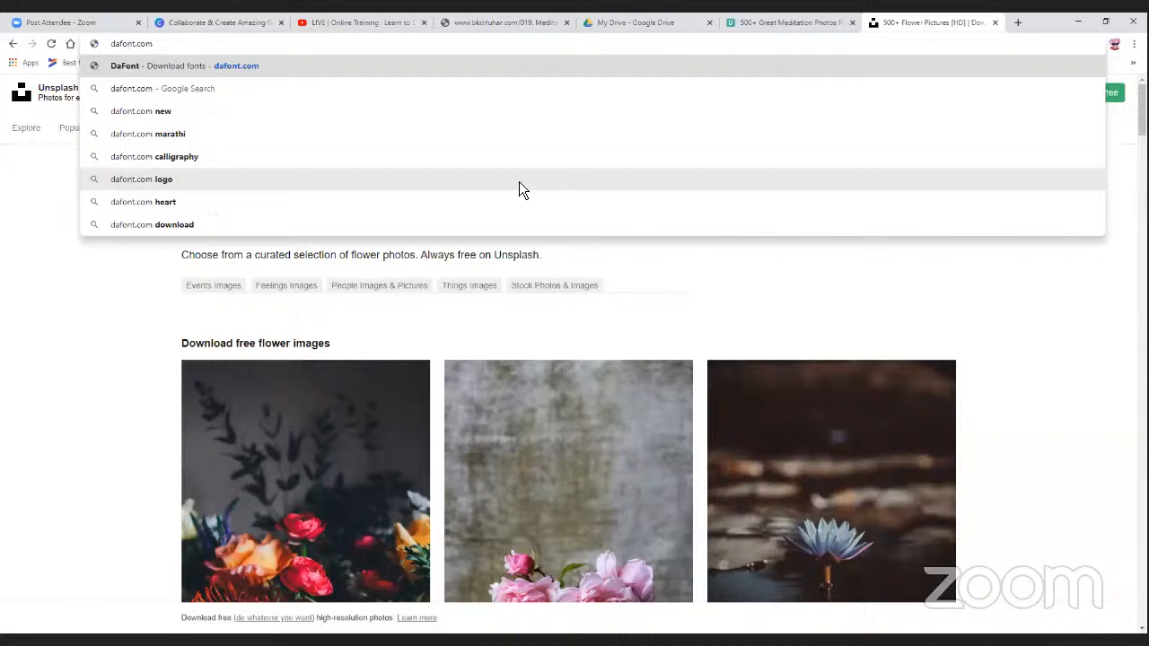
{"action": "key", "text": "Return"}
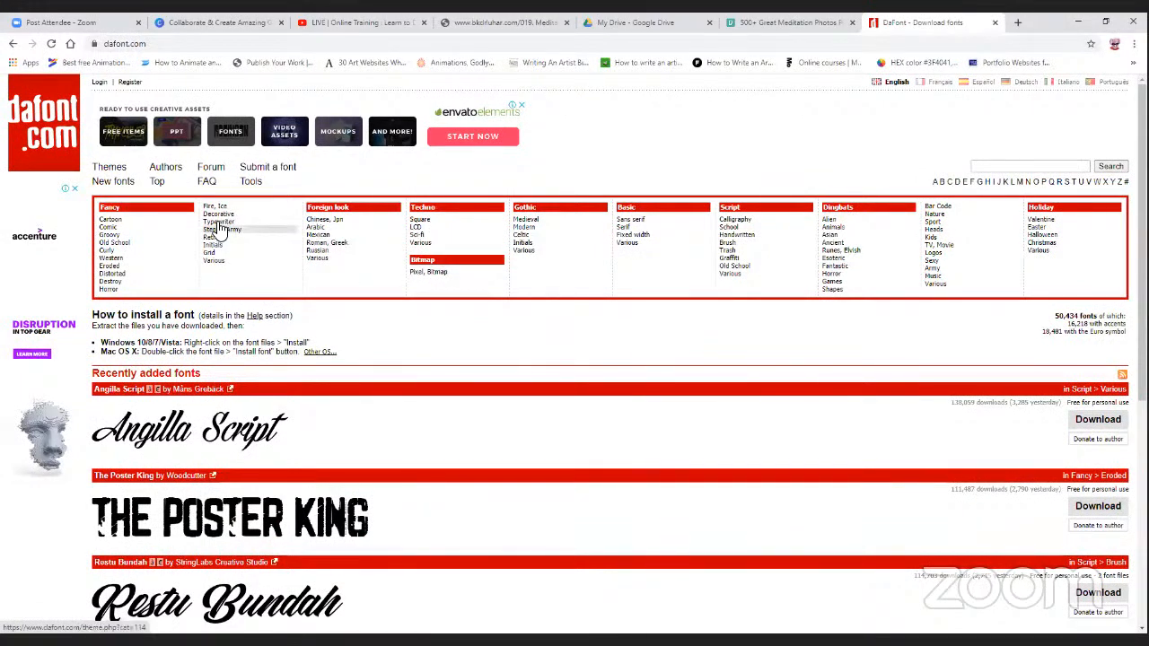
Browse DaFont's Fancy categories, viewing the Typewriter fonts and the Curly fonts
{"action": "left_click", "coordinate": [218, 223]}
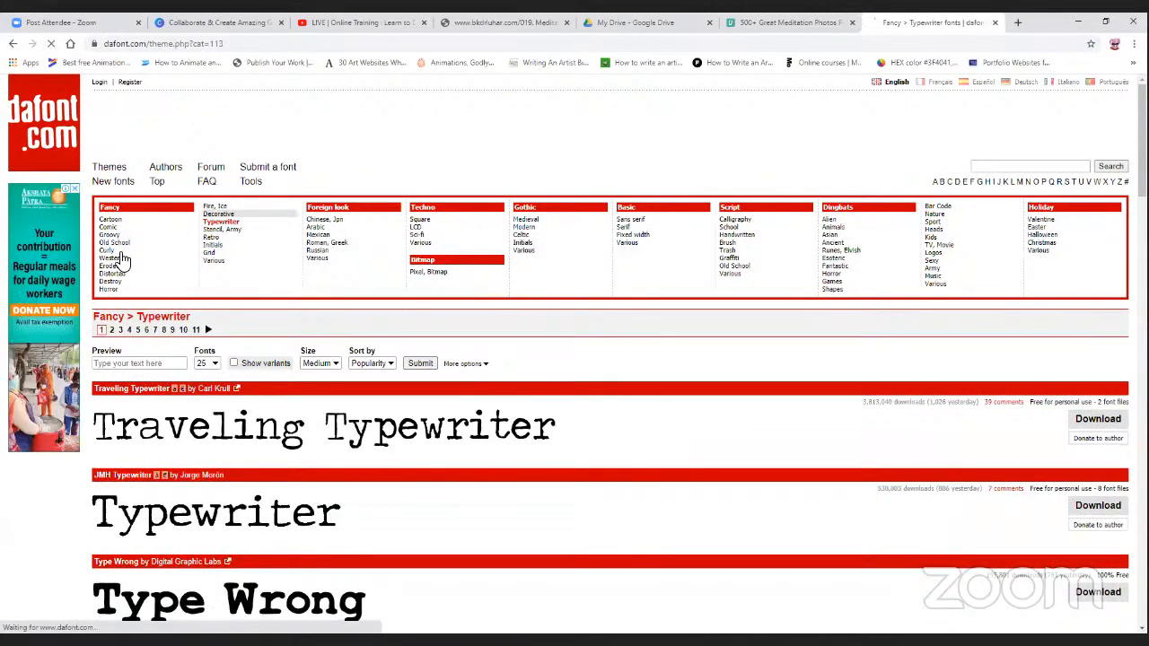
{"action": "left_click", "coordinate": [219, 215]}
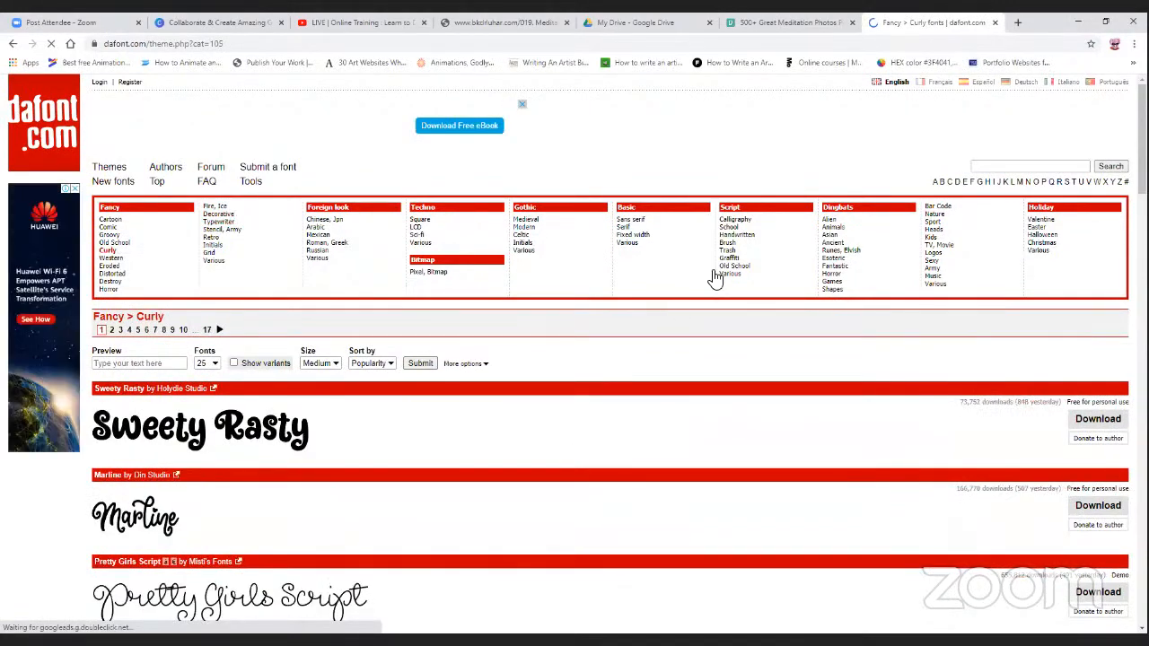
{"action": "scroll", "coordinate": [161, 341], "scroll_direction": "down", "scroll_amount": 1}
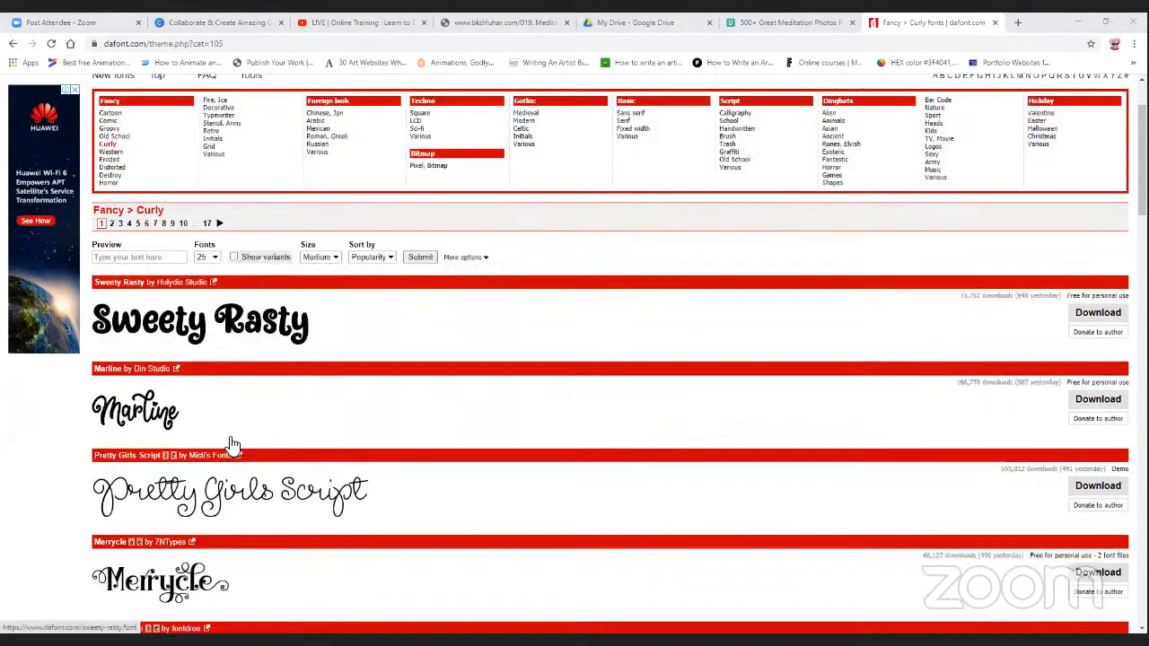
{"action": "scroll", "coordinate": [1038, 416], "scroll_direction": "up", "scroll_amount": 1}
{"action": "scroll", "coordinate": [1102, 428], "scroll_direction": "up", "scroll_amount": 1}
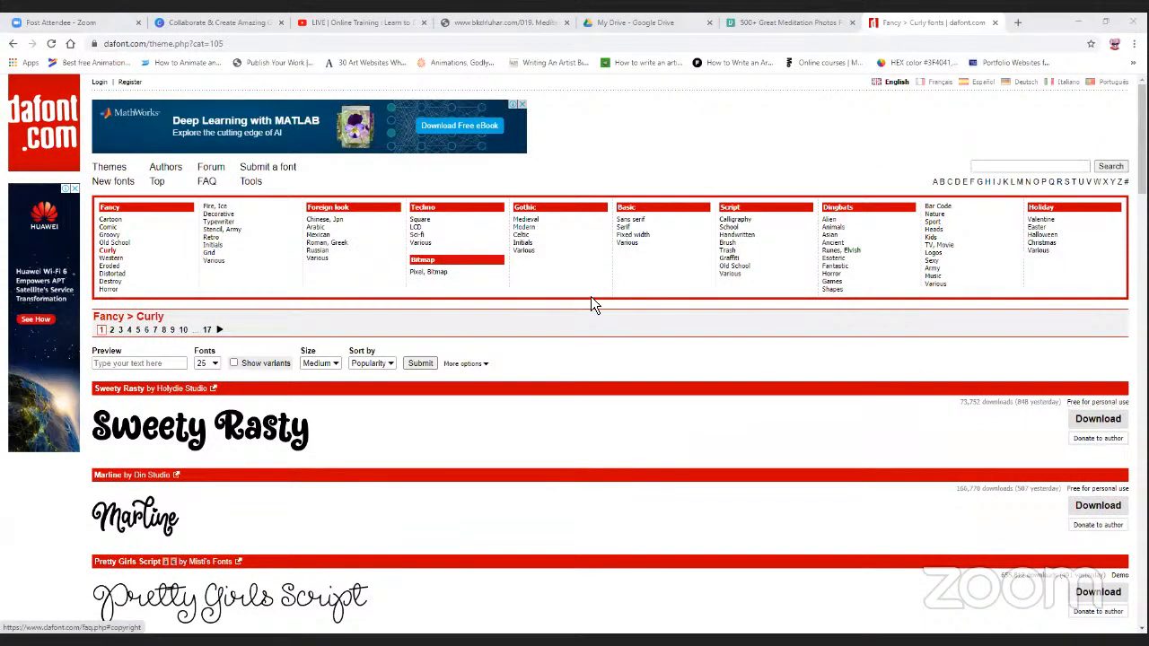
Search the web for "fonts for commercial use free" and look through the results
{"action": "left_click", "coordinate": [237, 47]}
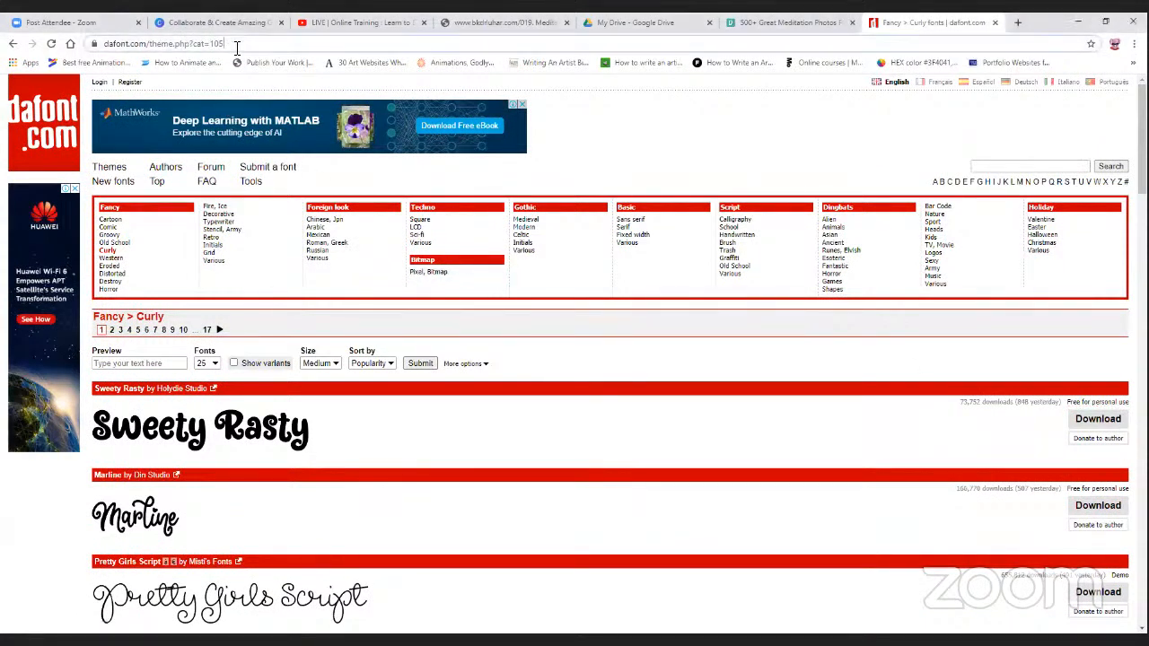
{"action": "type", "text": "fonts for co"}
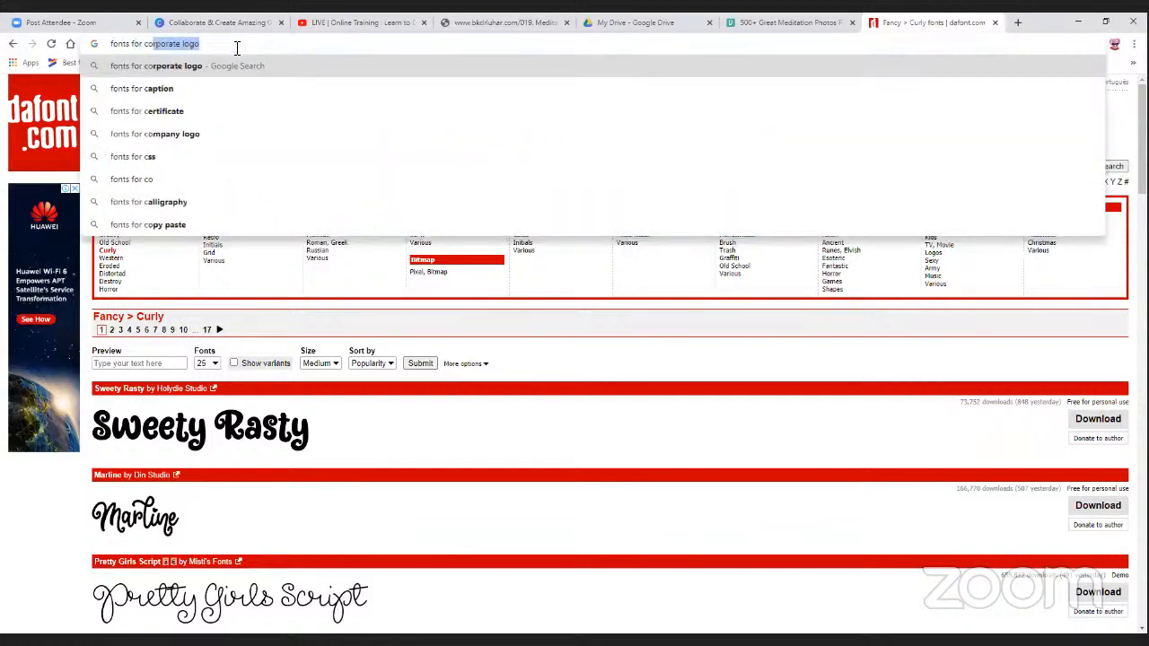
{"action": "type", "text": "mmercial use"}
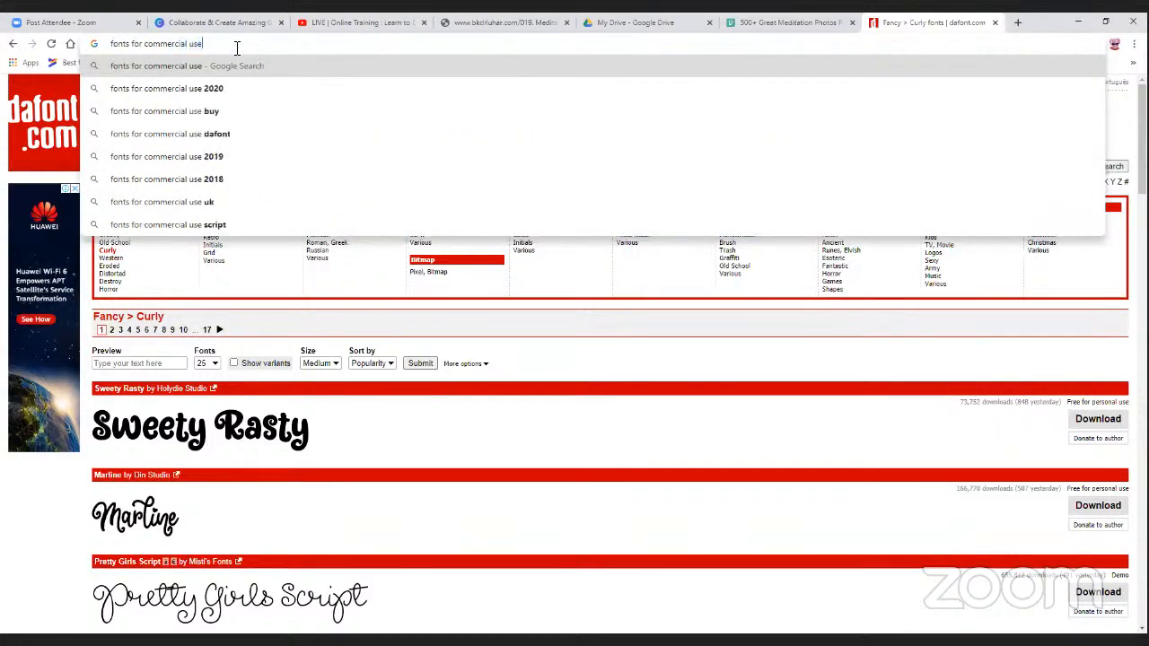
{"action": "type", "text": "ree"}
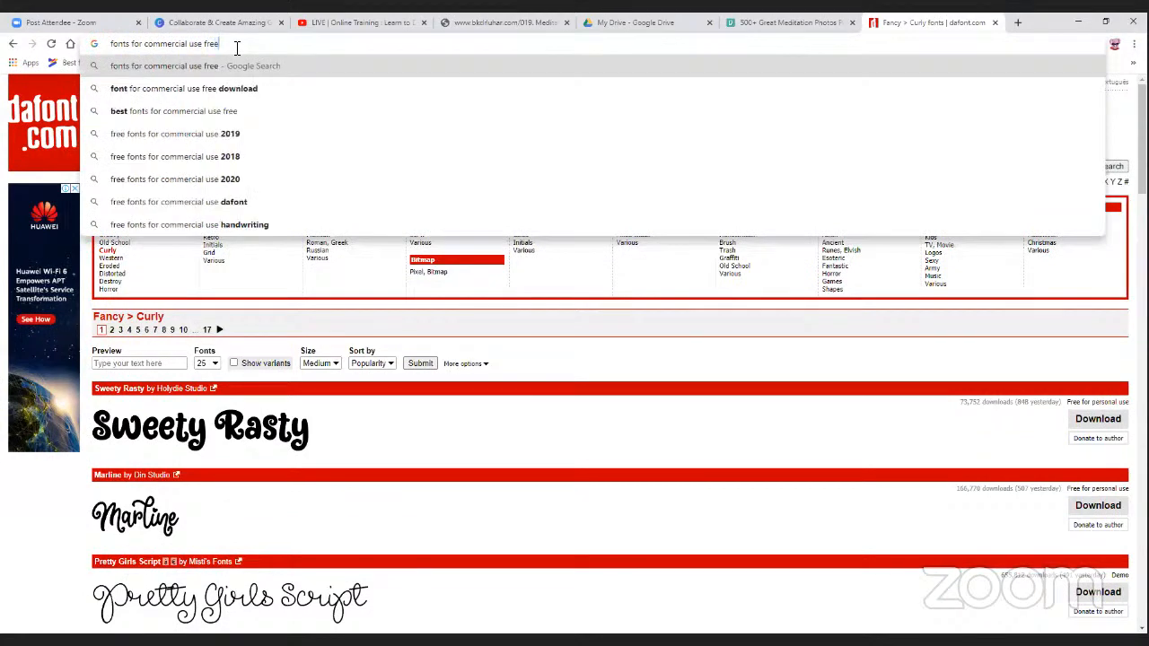
{"action": "key", "text": "Return"}
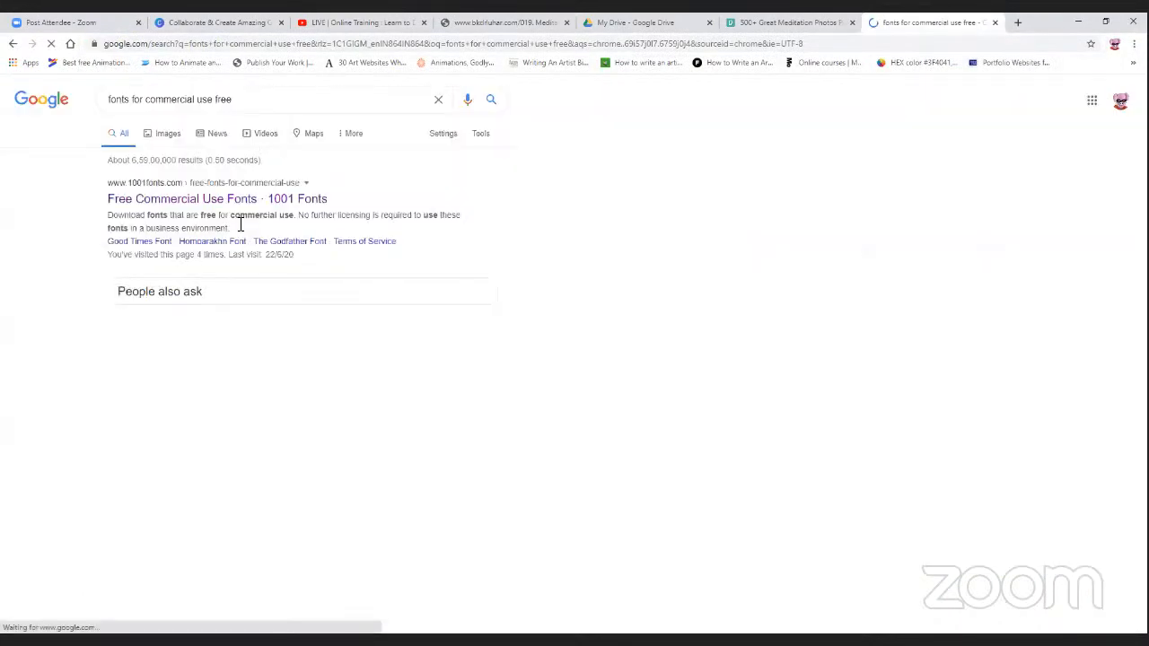
{"action": "scroll", "coordinate": [295, 341], "scroll_direction": "down", "scroll_amount": 1}
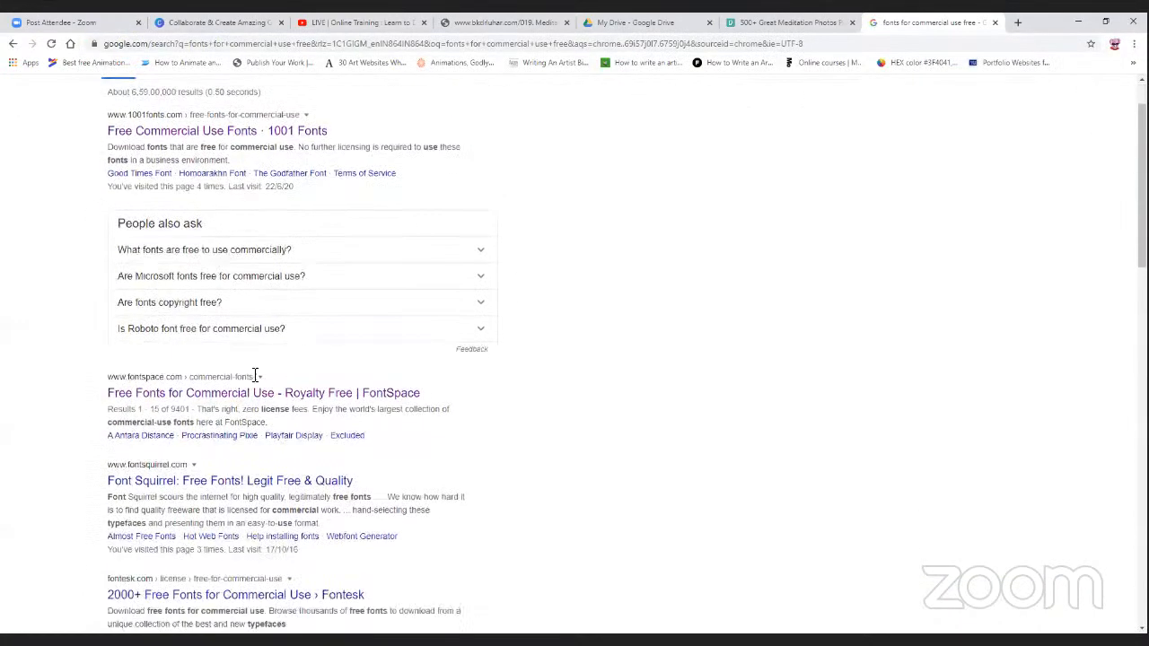
{"action": "scroll", "coordinate": [223, 381], "scroll_direction": "down", "scroll_amount": 1}
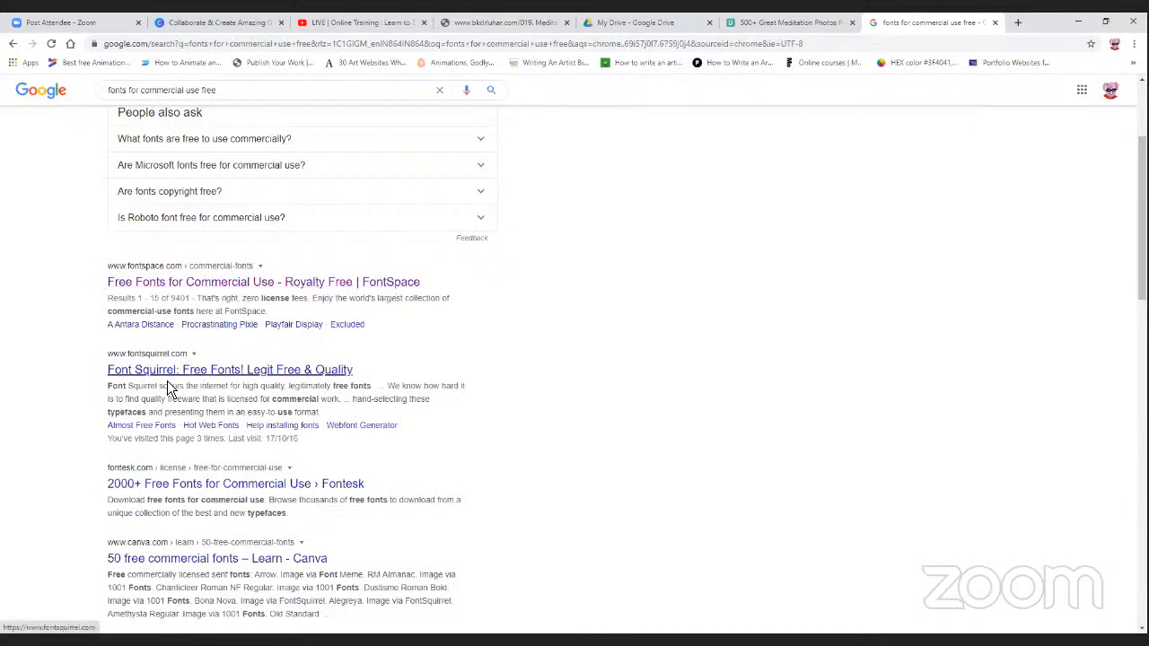
Open the Font Squirrel site from the results and download Source Sans Pro to the Desktop as the ZIP archive source-sans-pro
{"action": "left_click", "coordinate": [145, 371]}
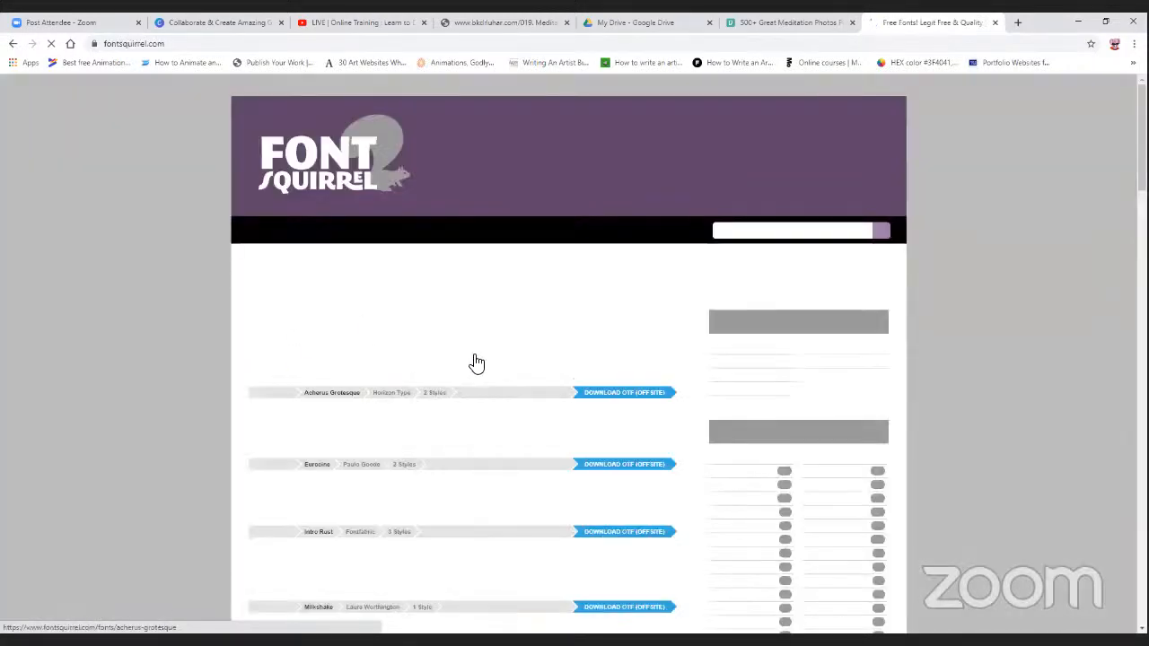
{"action": "scroll", "coordinate": [476, 363], "scroll_direction": "down", "scroll_amount": 1}
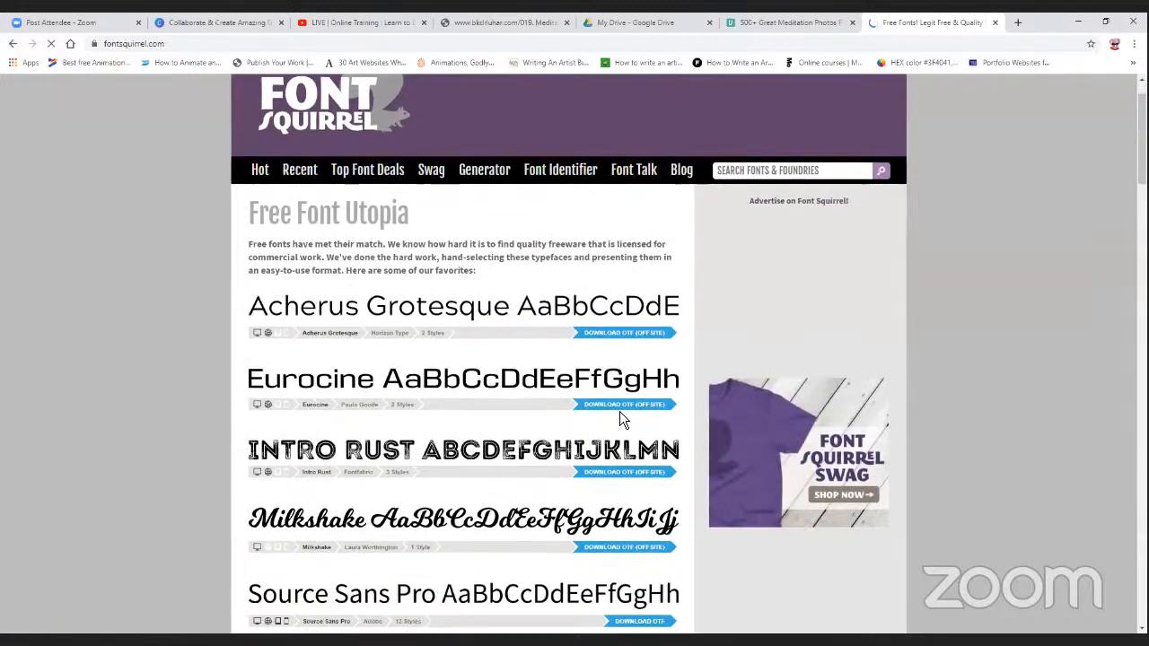
{"action": "scroll", "coordinate": [632, 422], "scroll_direction": "down", "scroll_amount": 1}
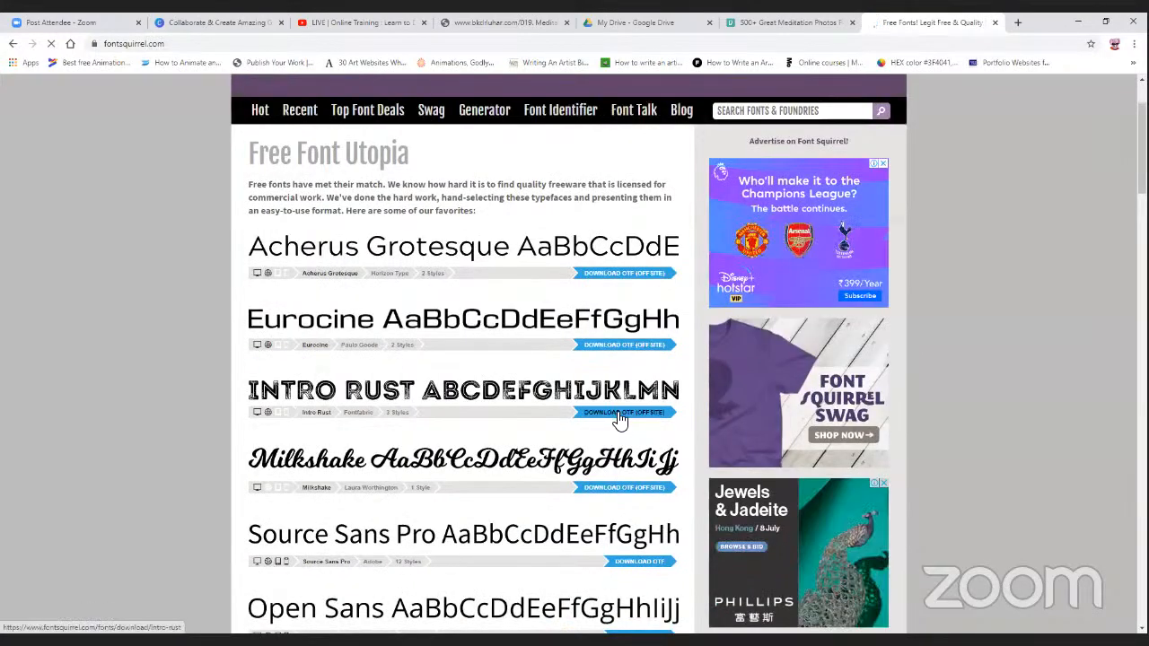
{"action": "scroll", "coordinate": [619, 422], "scroll_direction": "down", "scroll_amount": 1}
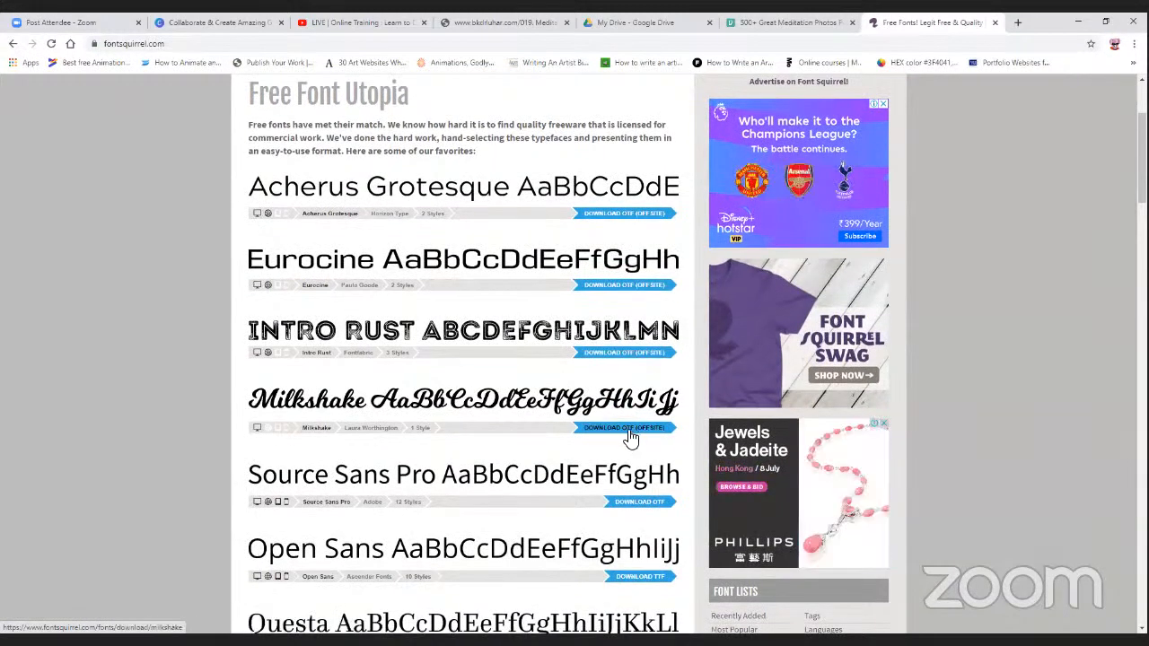
{"action": "left_click", "coordinate": [638, 504]}
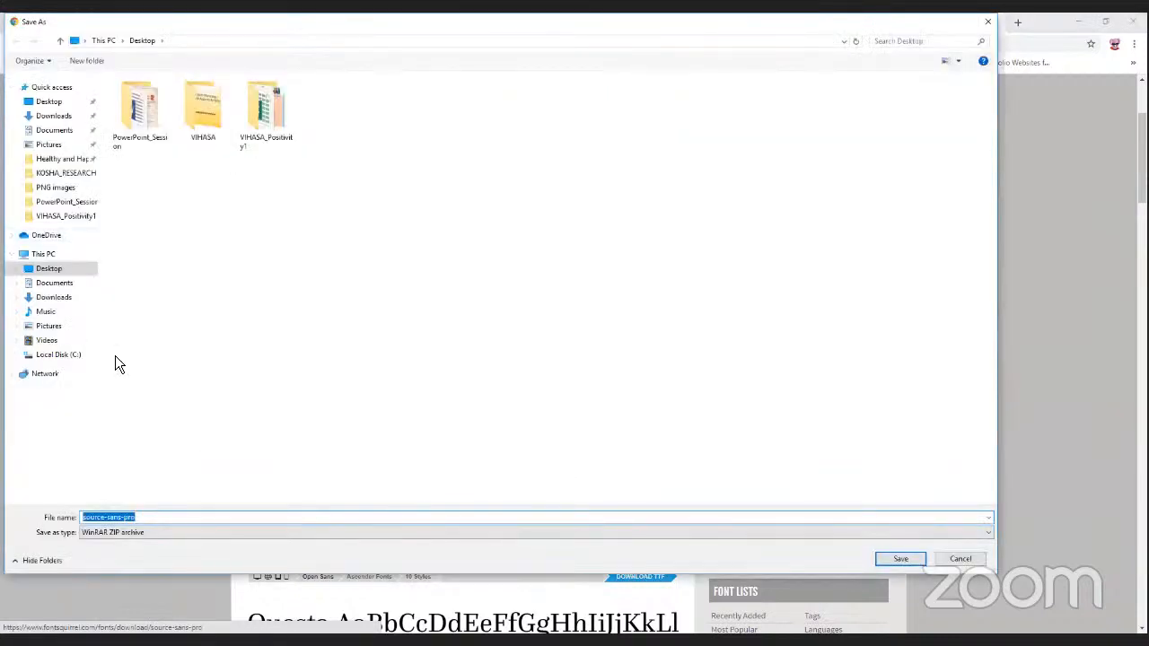
{"action": "left_click", "coordinate": [900, 559]}
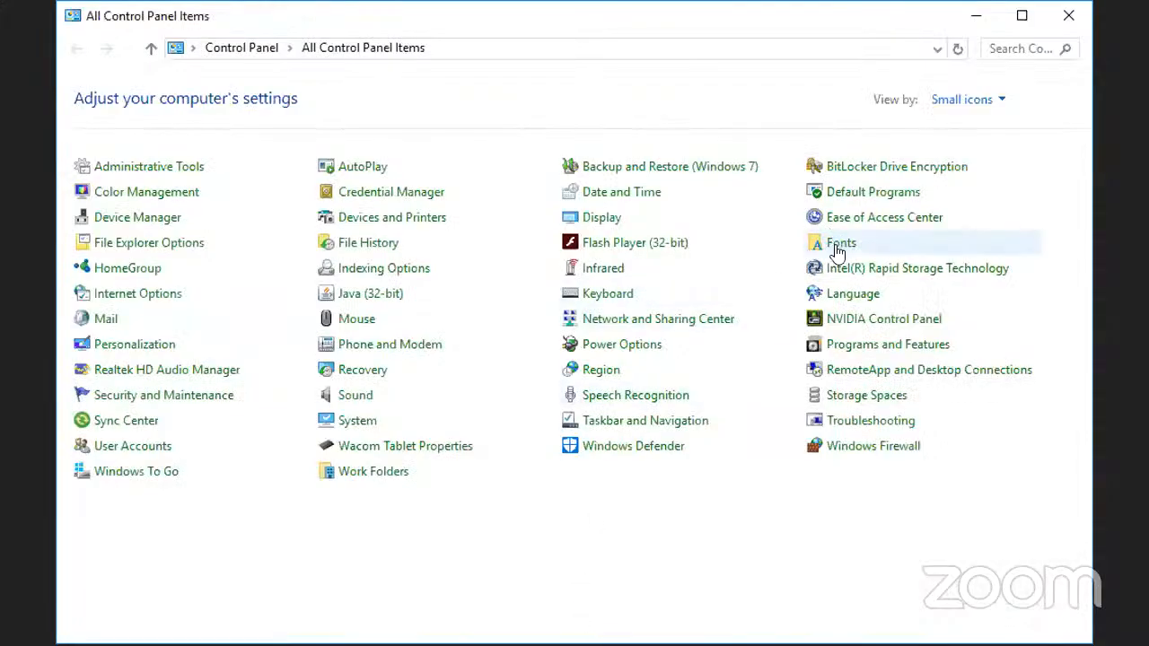
View the installed fonts in the Control Panel's Fonts folder and close the window
{"action": "left_click", "coordinate": [836, 252]}
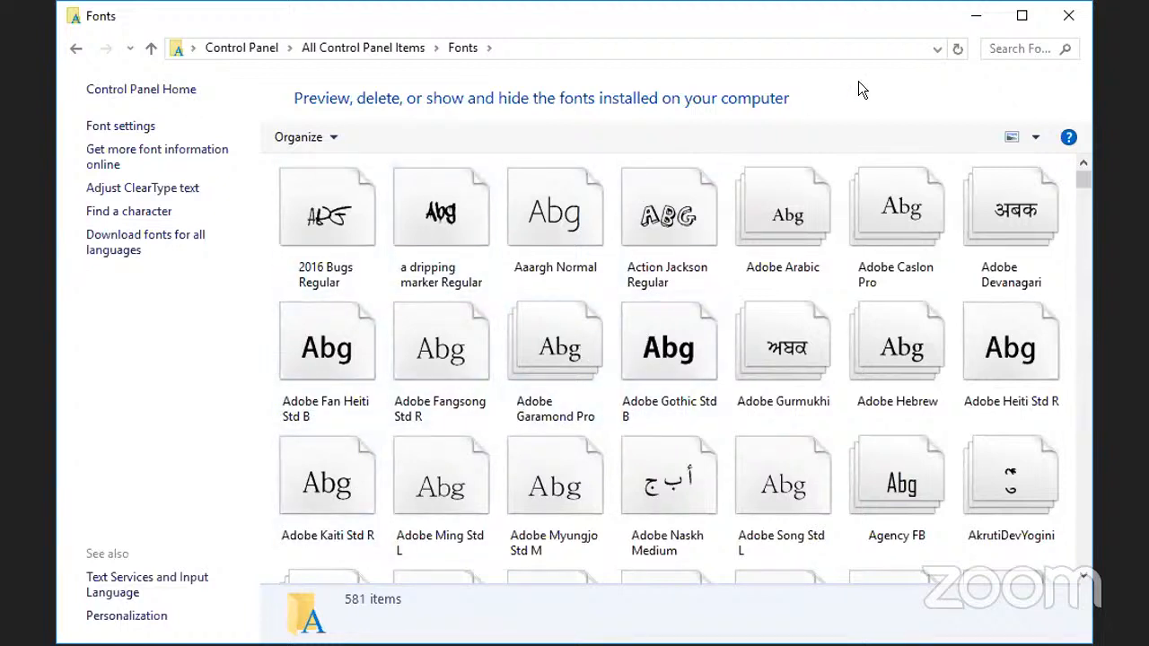
{"action": "left_click", "coordinate": [1066, 24]}
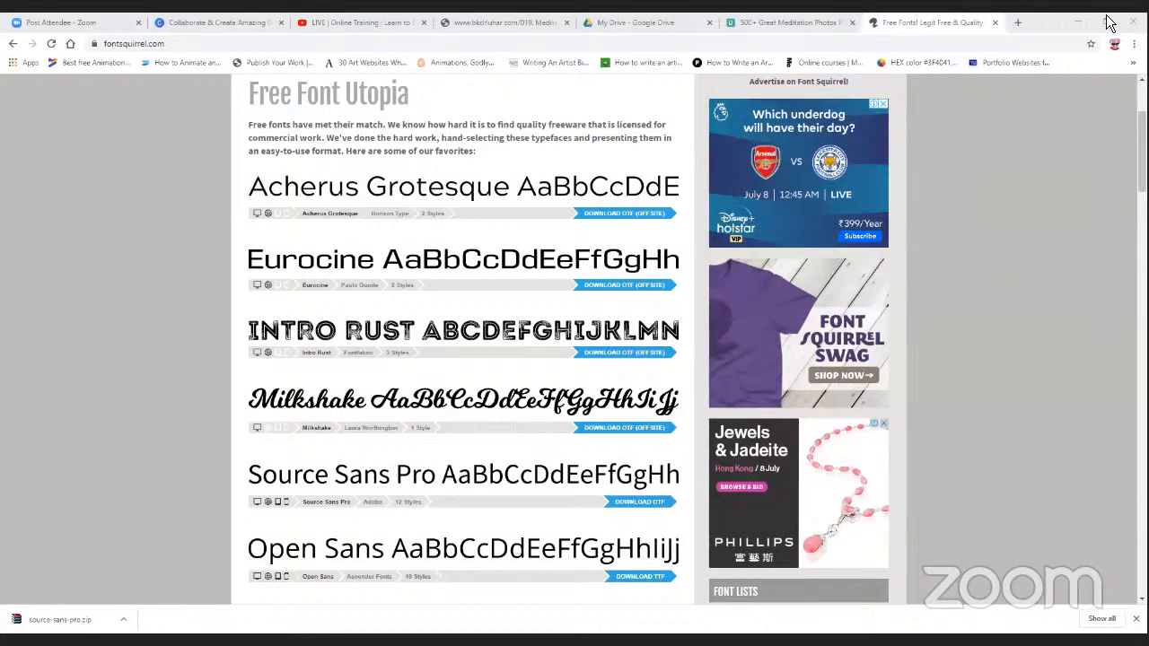
Close the Font Squirrel and Pexels meditation pages and return to My Drive in Google Drive
{"action": "left_click", "coordinate": [994, 23]}
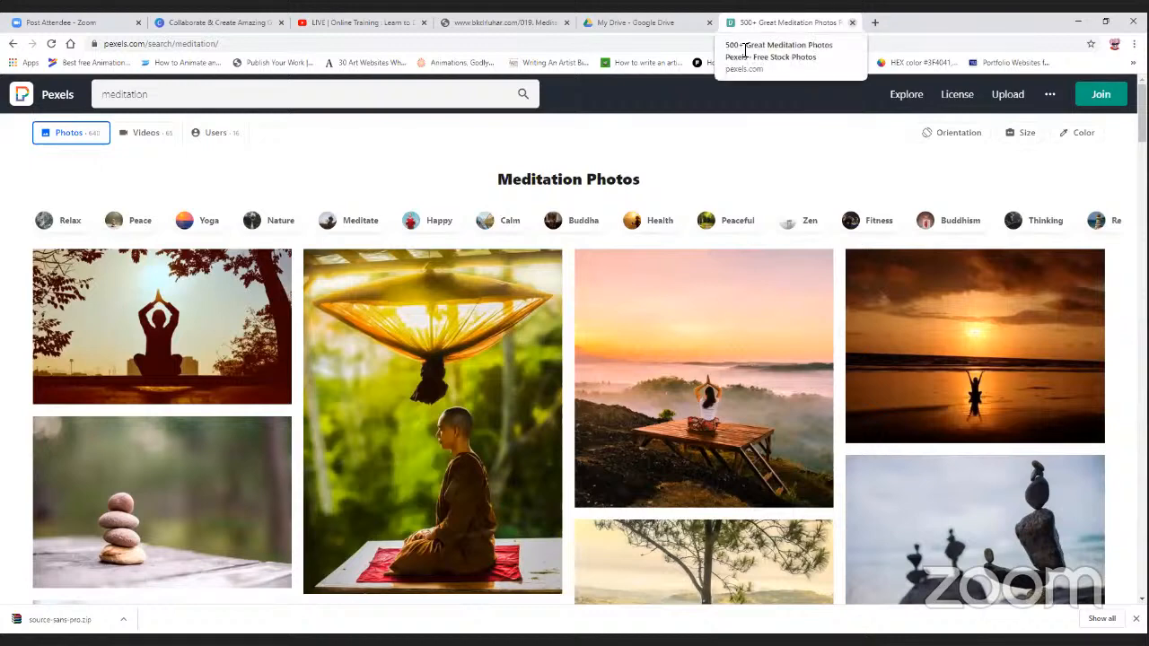
{"action": "key", "text": "ctrl+w"}
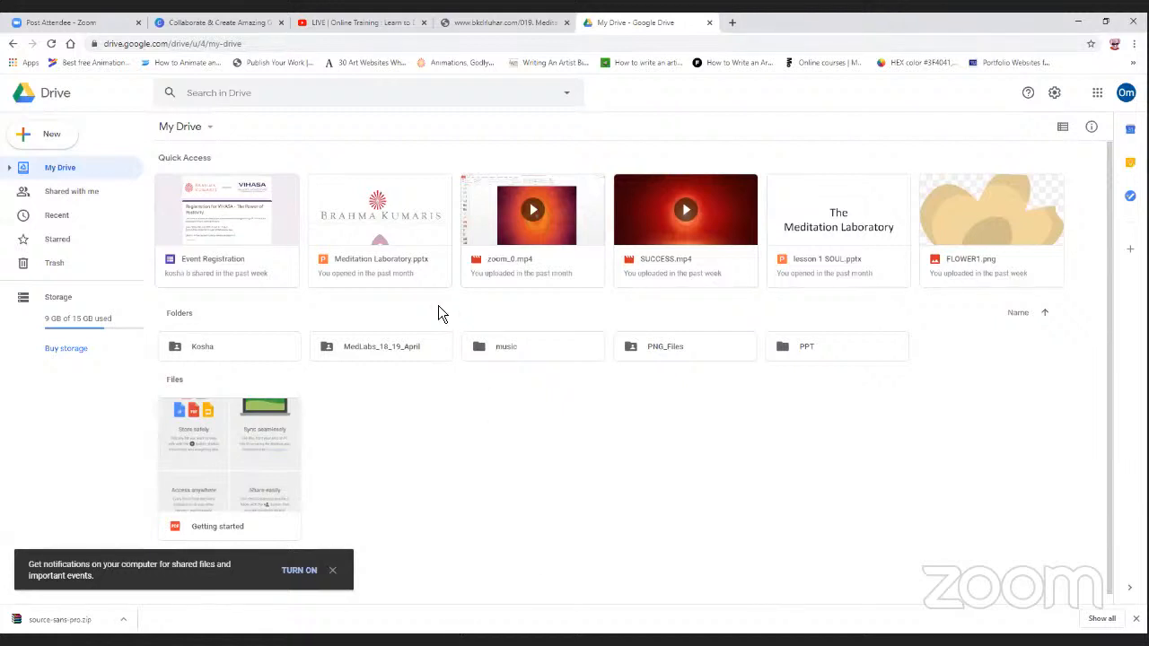
{"action": "left_click", "coordinate": [574, 77]}
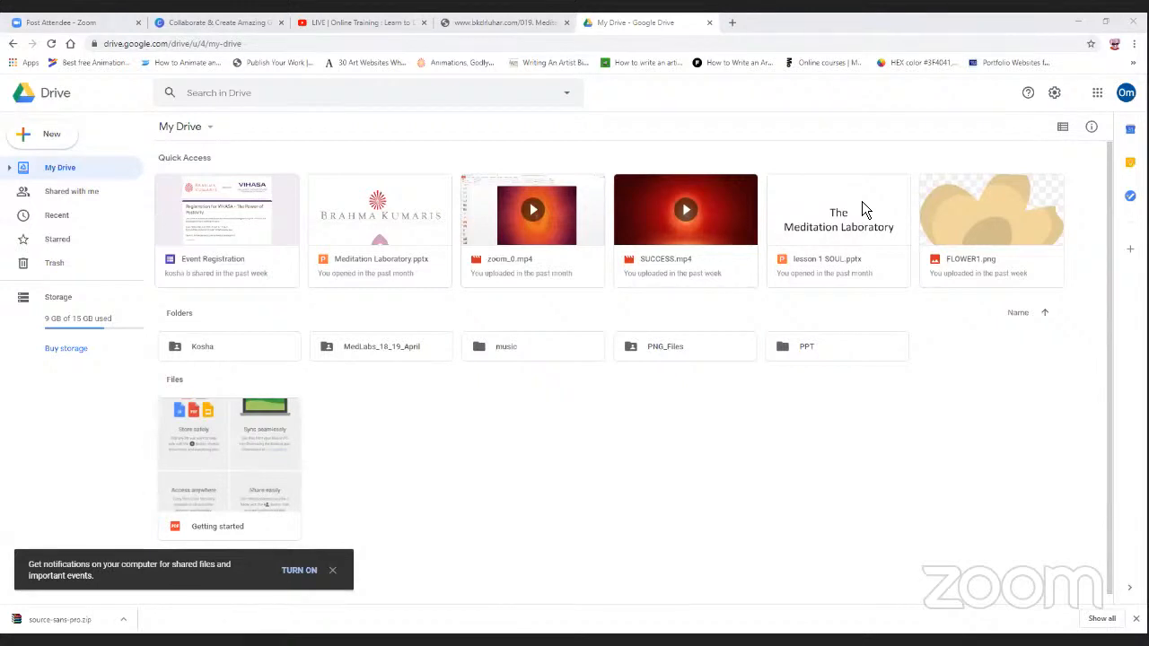
{"action": "left_click", "coordinate": [192, 22]}
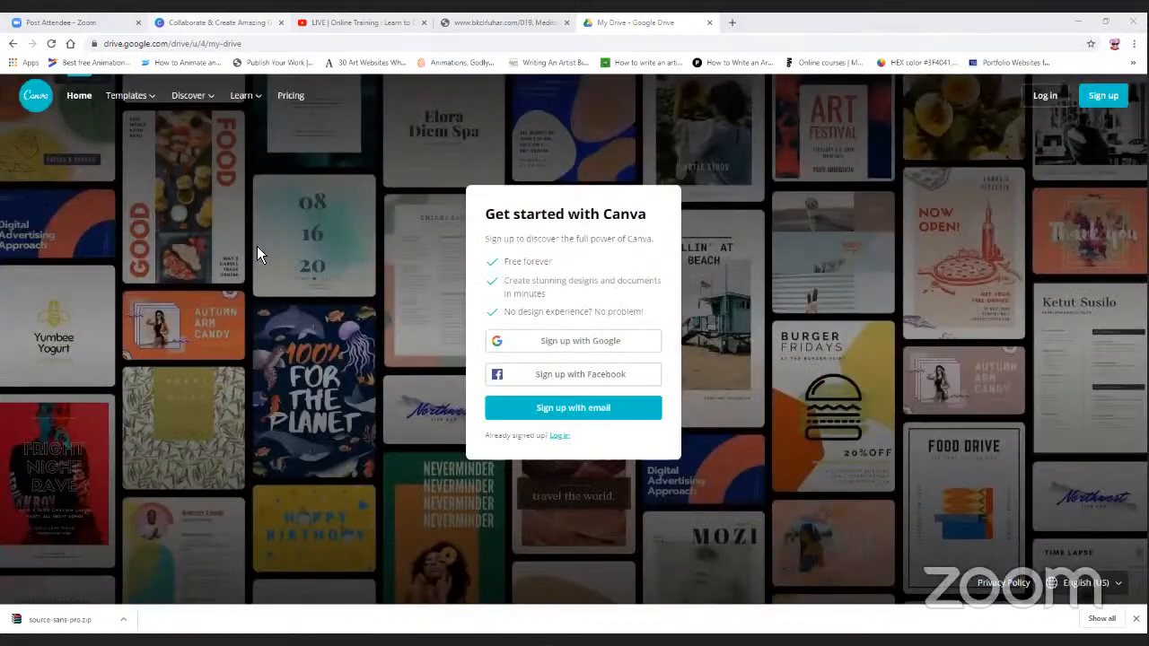
{"action": "left_click", "coordinate": [177, 44]}
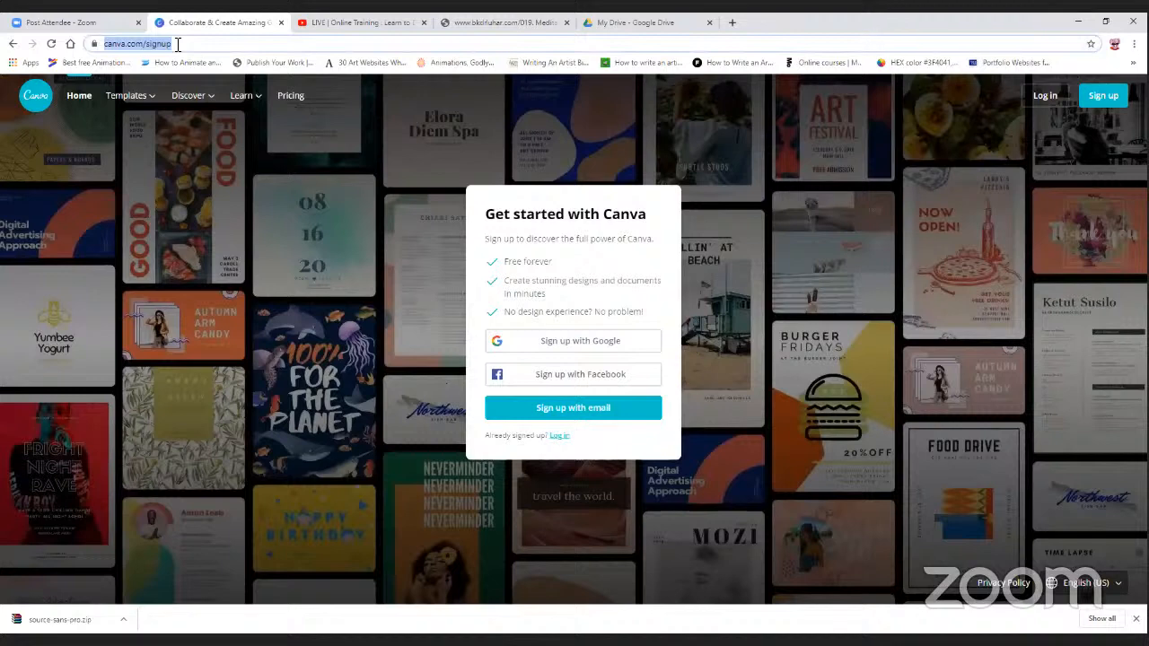
{"action": "left_click", "coordinate": [178, 44]}
{"action": "key", "text": "BackSpace"}
{"action": "key", "text": "BackSpace"}
{"action": "key", "text": "BackSpace"}
{"action": "key", "text": "BackSpace"}
{"action": "key", "text": "BackSpace"}
{"action": "key", "text": "BackSpace"}
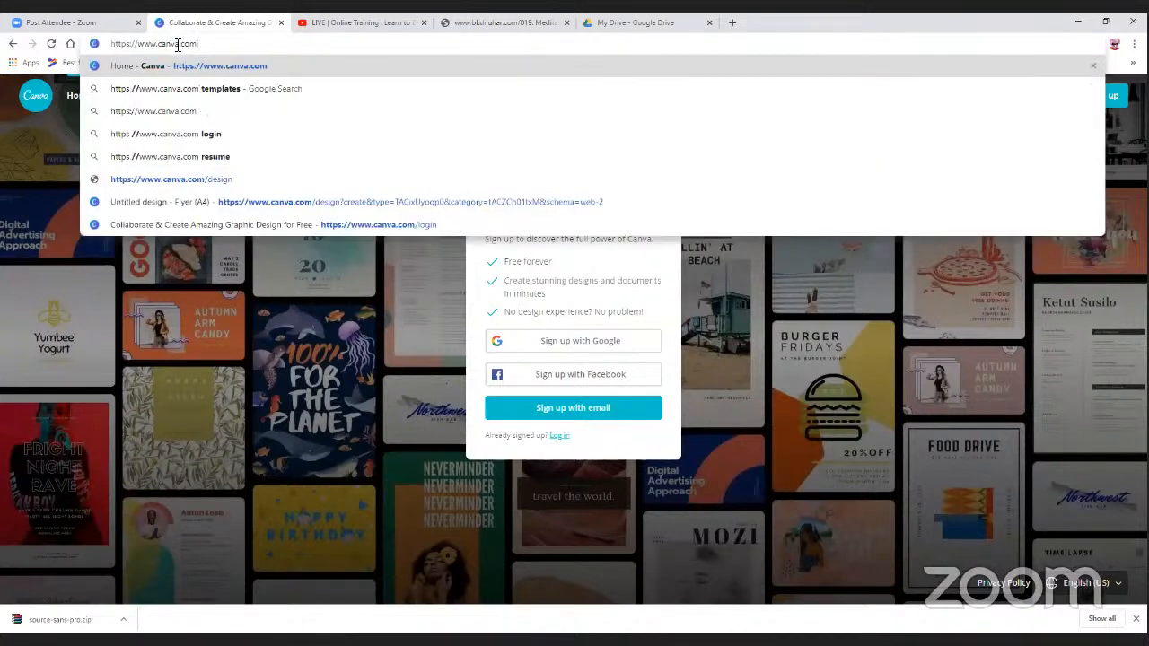
{"action": "key", "text": "Return"}
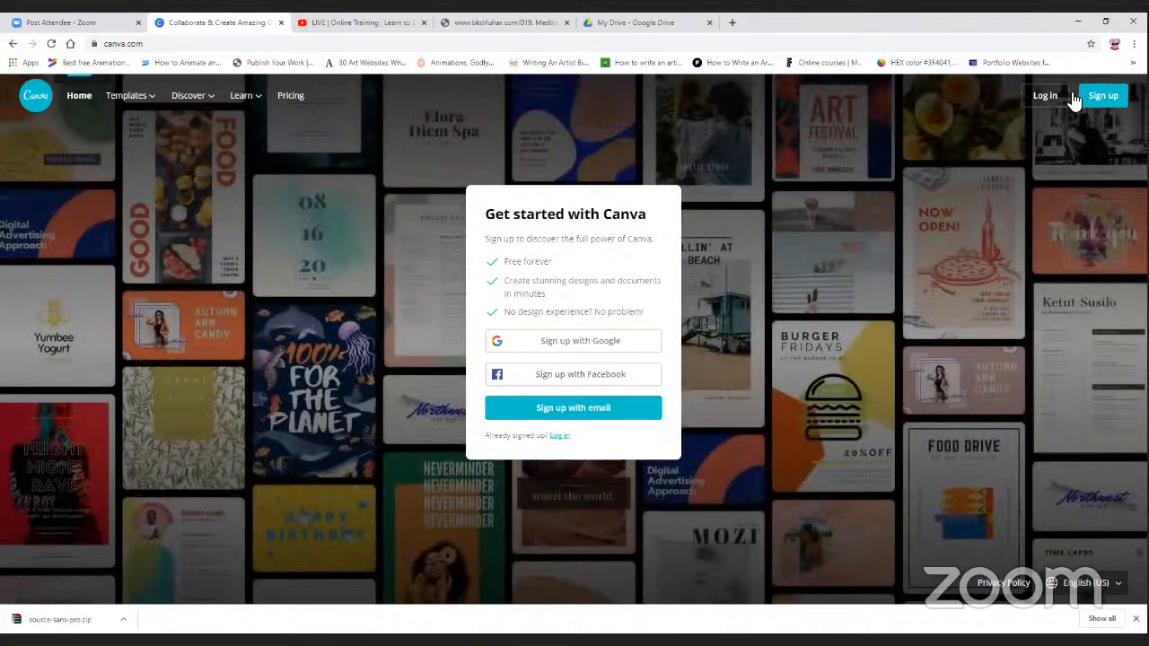
Try to log in to the existing Canva account with the saved e-mail address and the account password
{"action": "left_click", "coordinate": [559, 438]}
{"action": "left_click", "coordinate": [559, 330]}
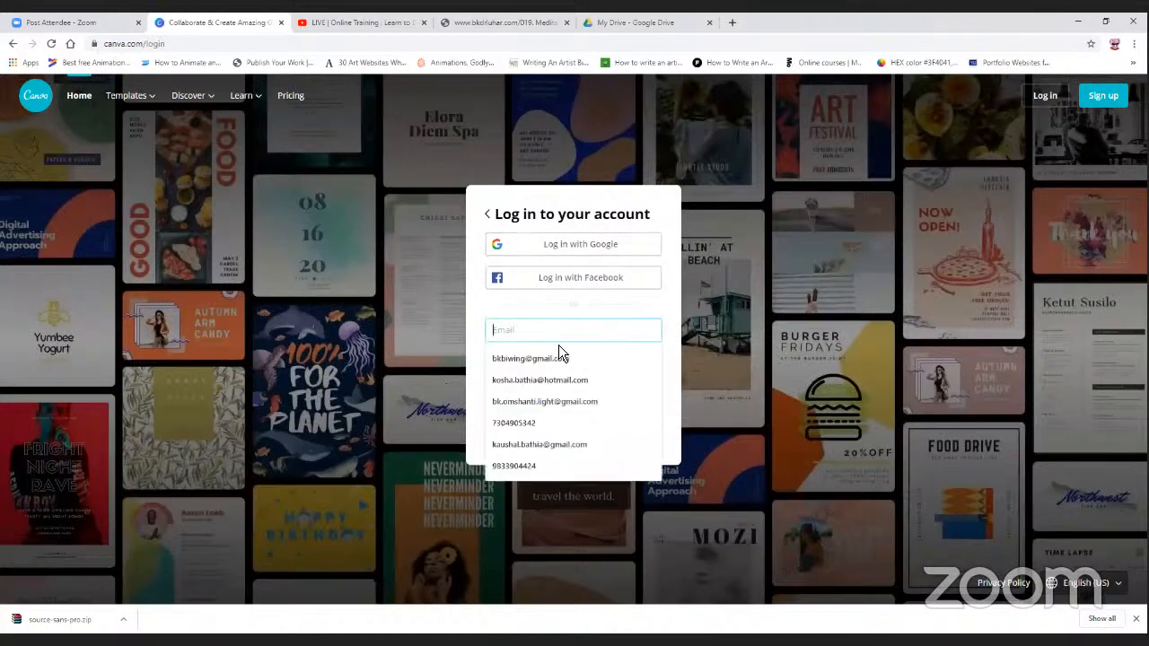
{"action": "left_click", "coordinate": [558, 369]}
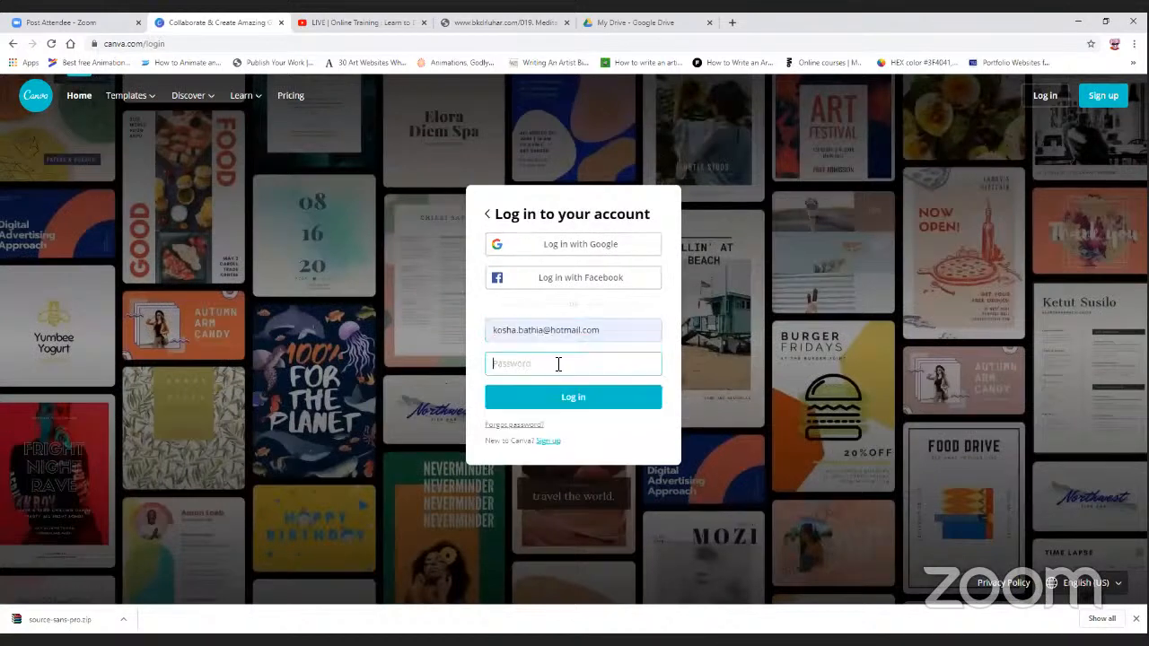
{"action": "type", "text": "•••••••"}
{"action": "key", "text": "Return"}
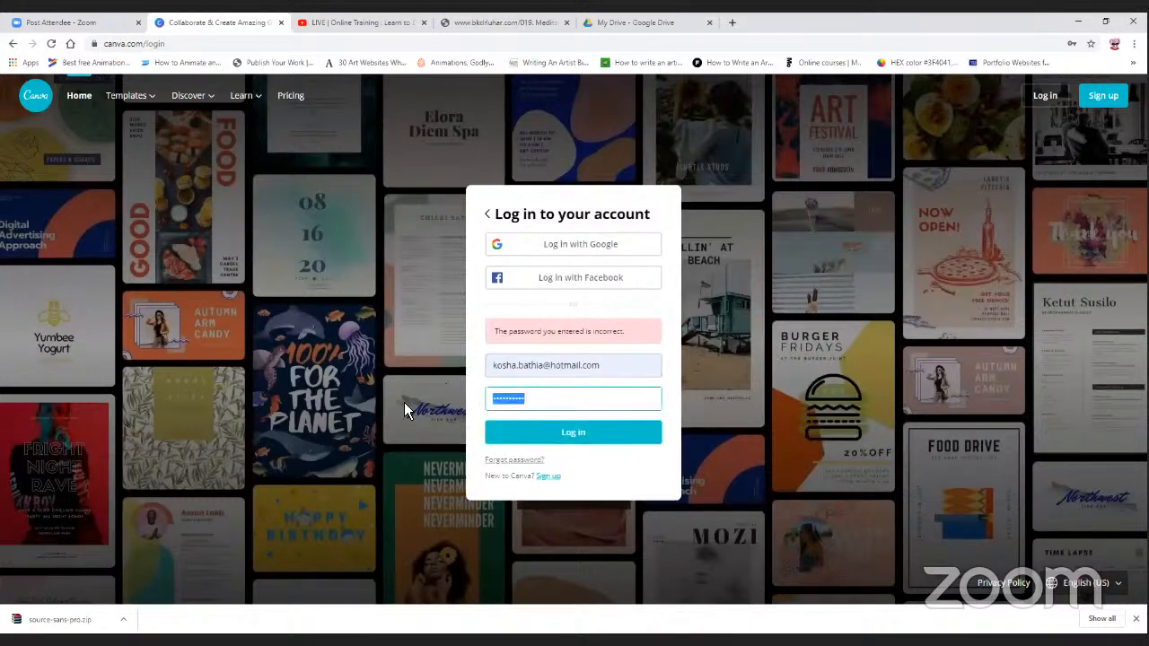
{"action": "type", "text": "•••••••••"}
{"action": "key", "text": "Return"}
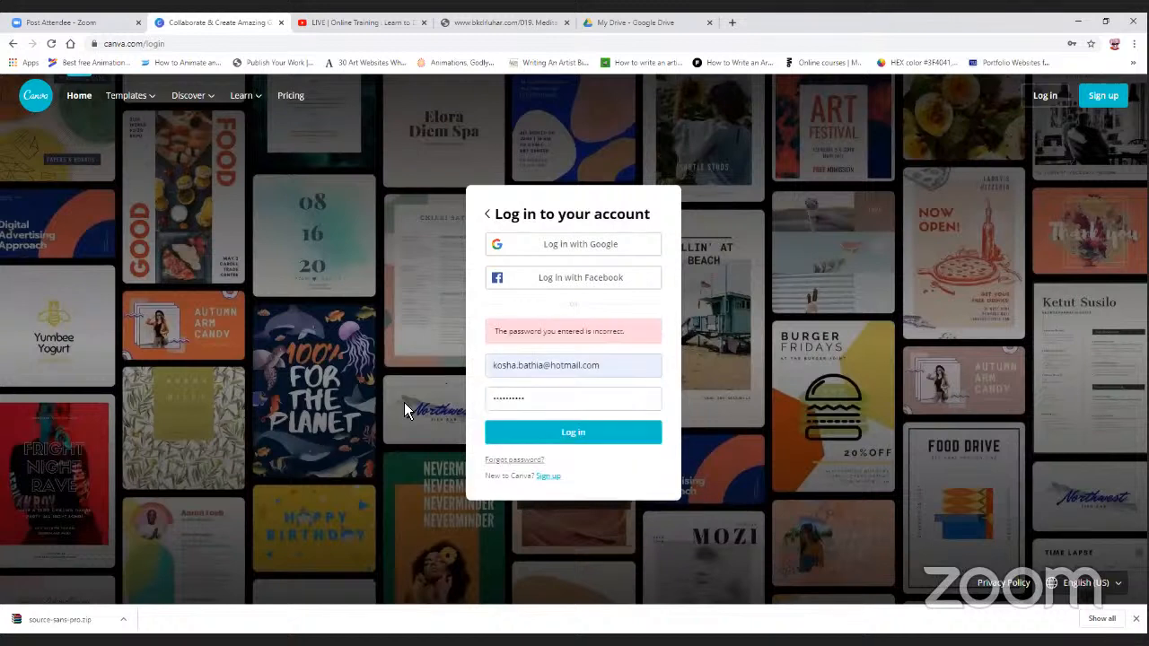
Return to the Canva sign-up options and sign in with the Facebook account instead of e-mail
{"action": "left_click", "coordinate": [546, 476]}
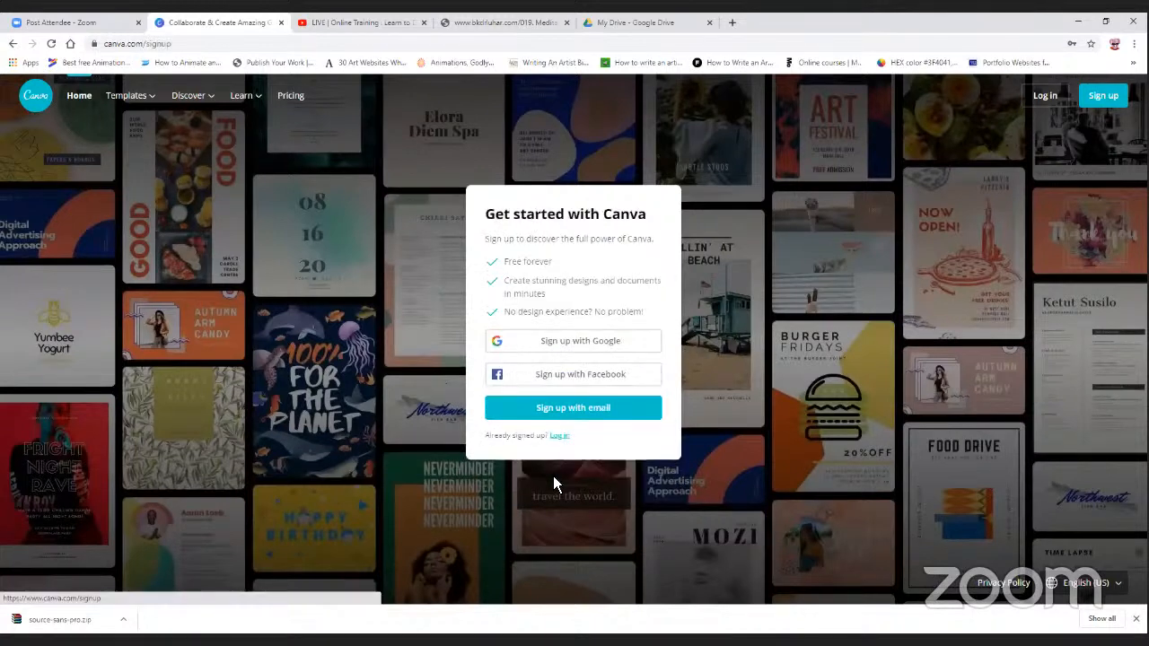
{"action": "left_click", "coordinate": [576, 414]}
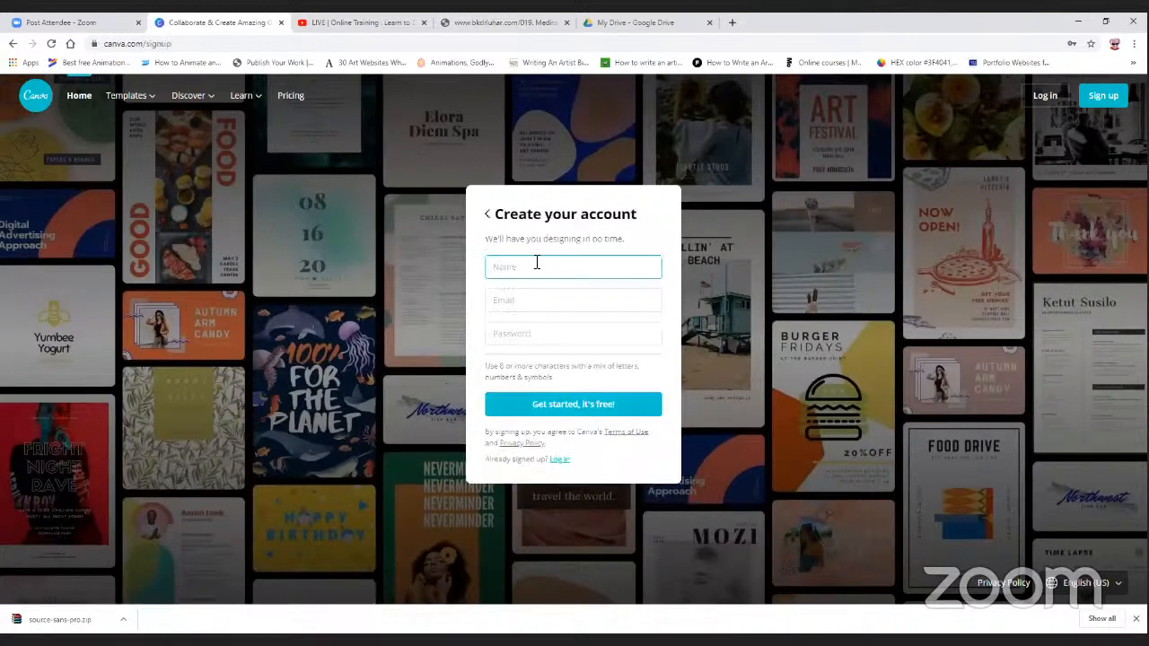
{"action": "left_click", "coordinate": [491, 219]}
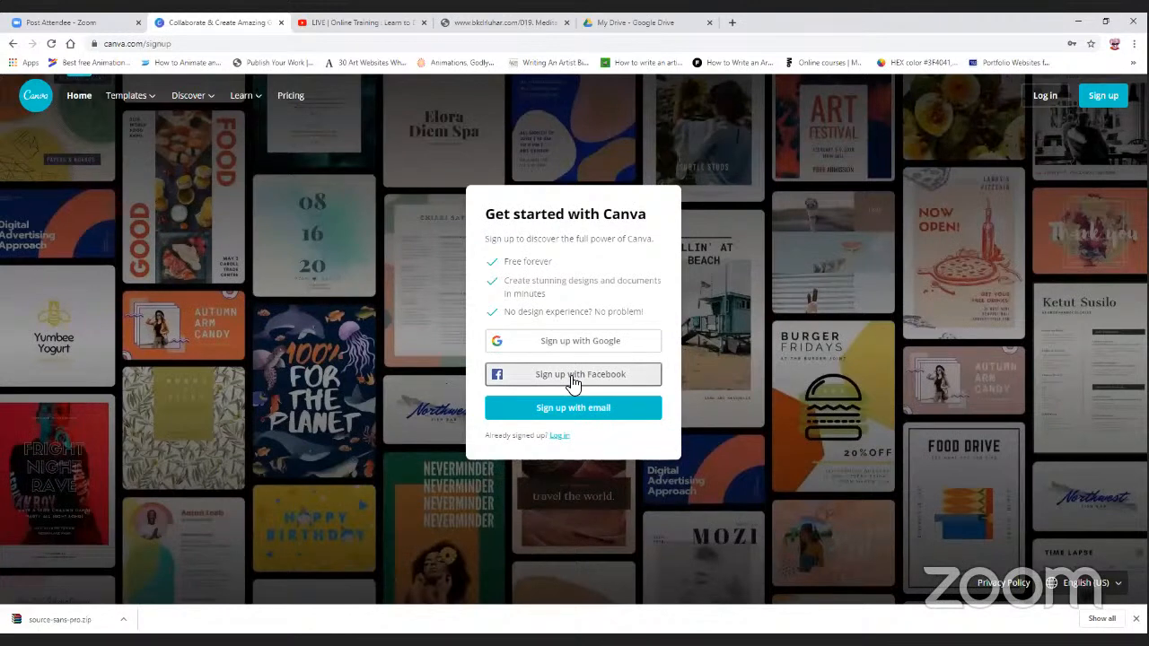
{"action": "left_click", "coordinate": [572, 379]}
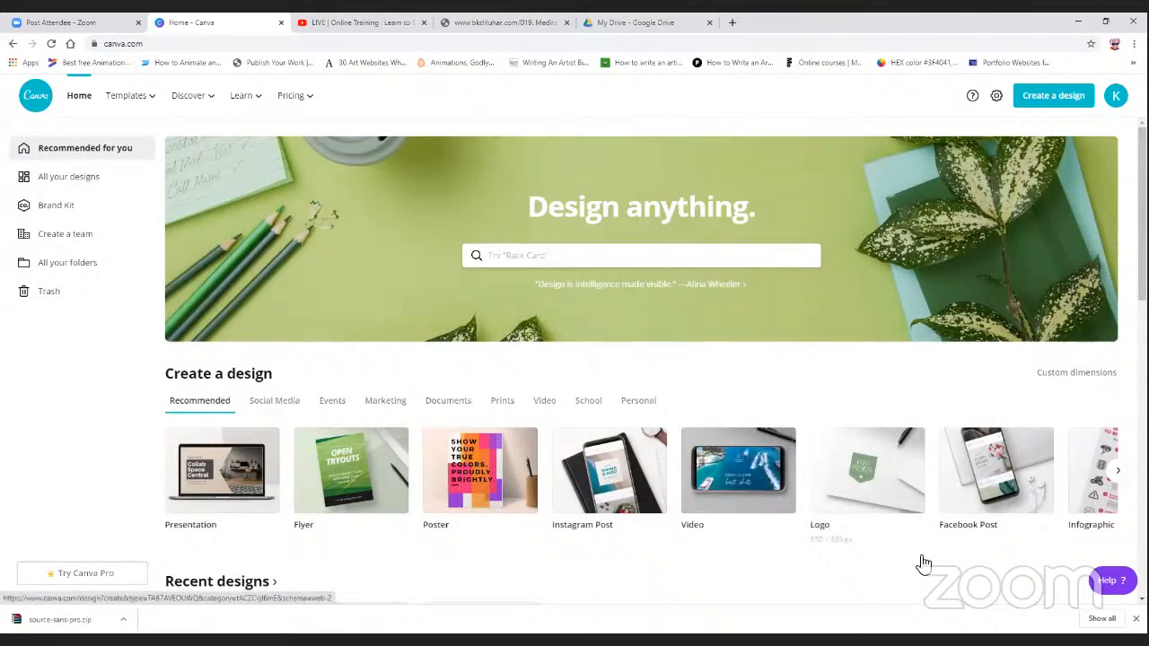
Look through the design categories such as Social Media, Events, Marketing, Documents and Prints, then the recent designs on the home page
{"action": "left_click", "coordinate": [275, 404]}
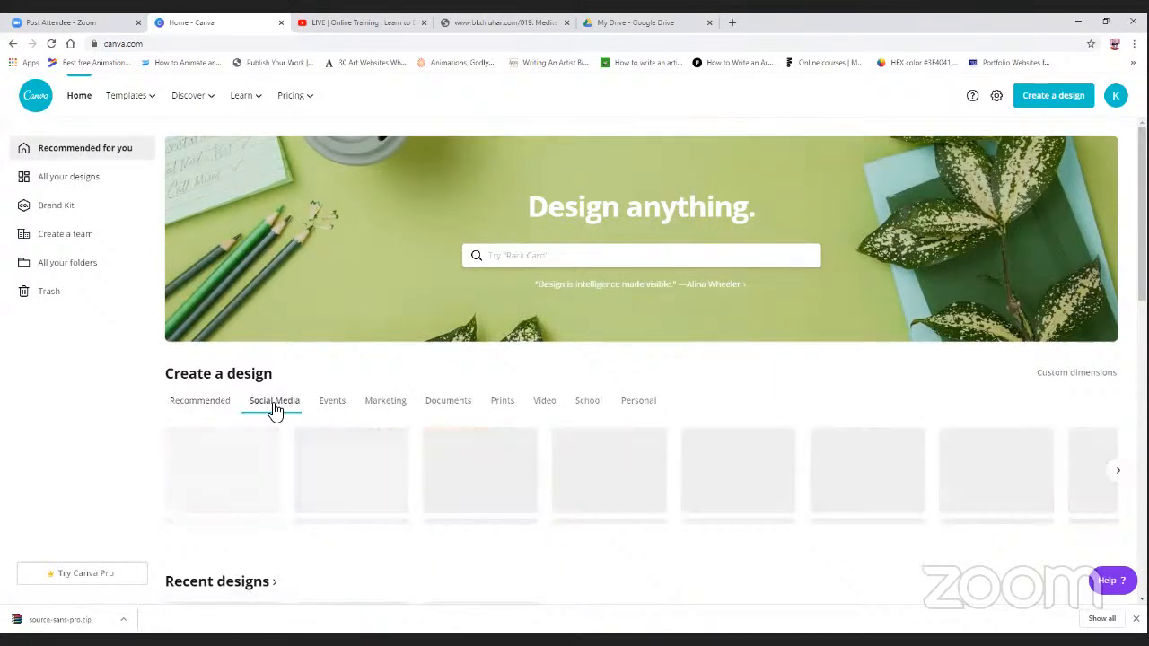
{"action": "left_click", "coordinate": [332, 404]}
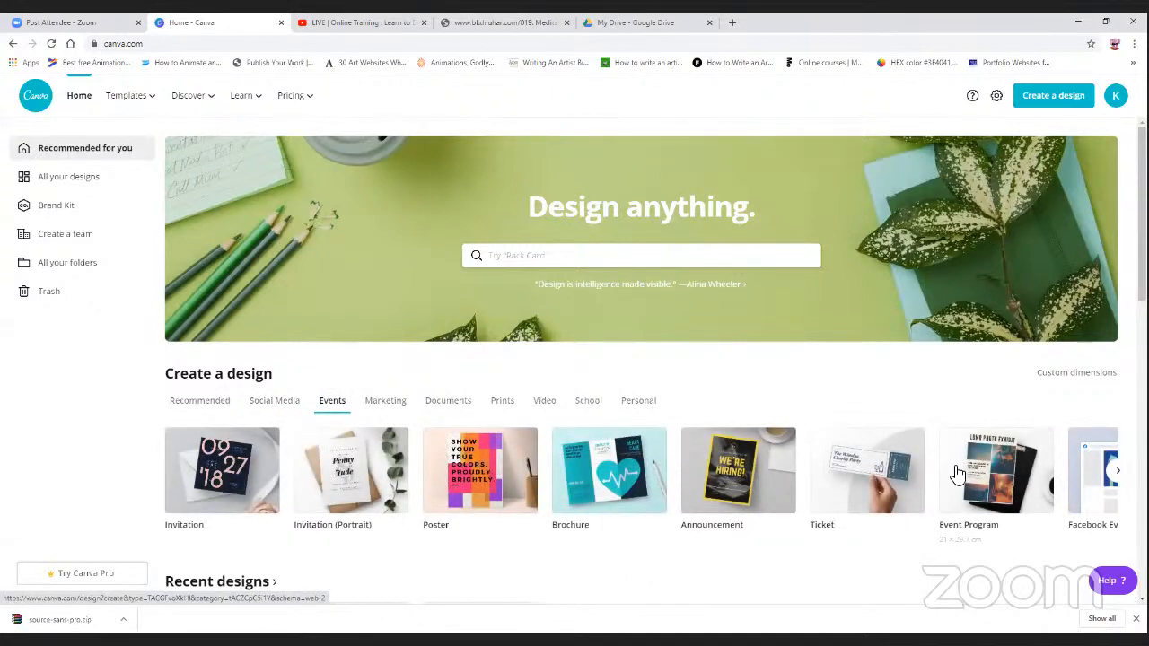
{"action": "left_click", "coordinate": [383, 406]}
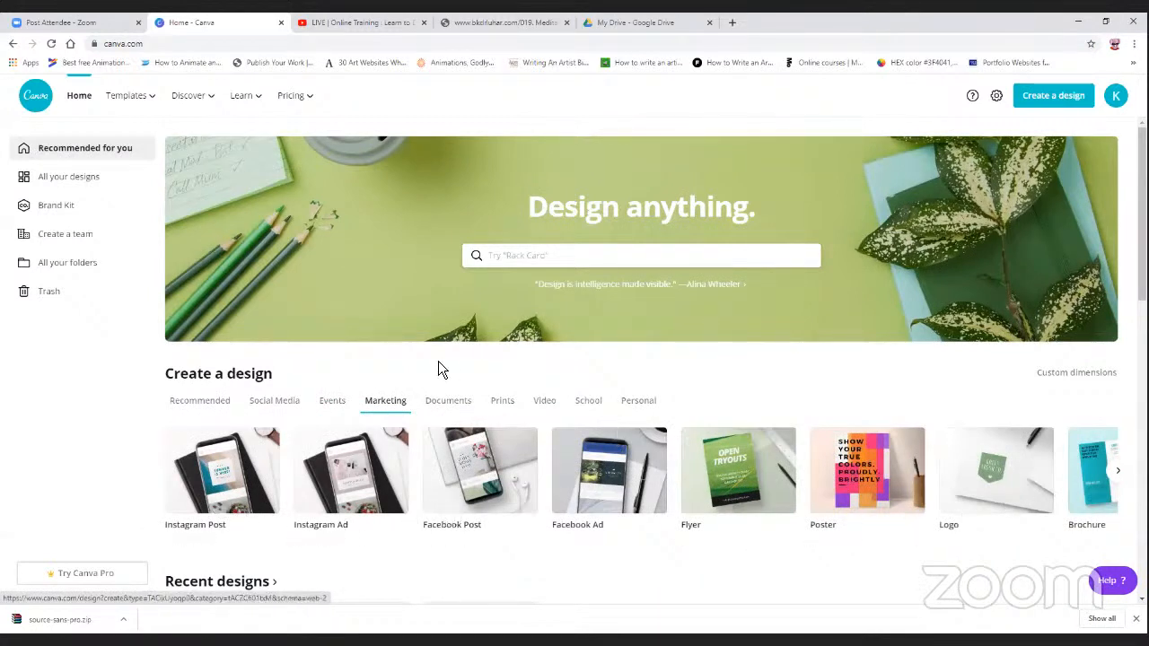
{"action": "left_click", "coordinate": [450, 404]}
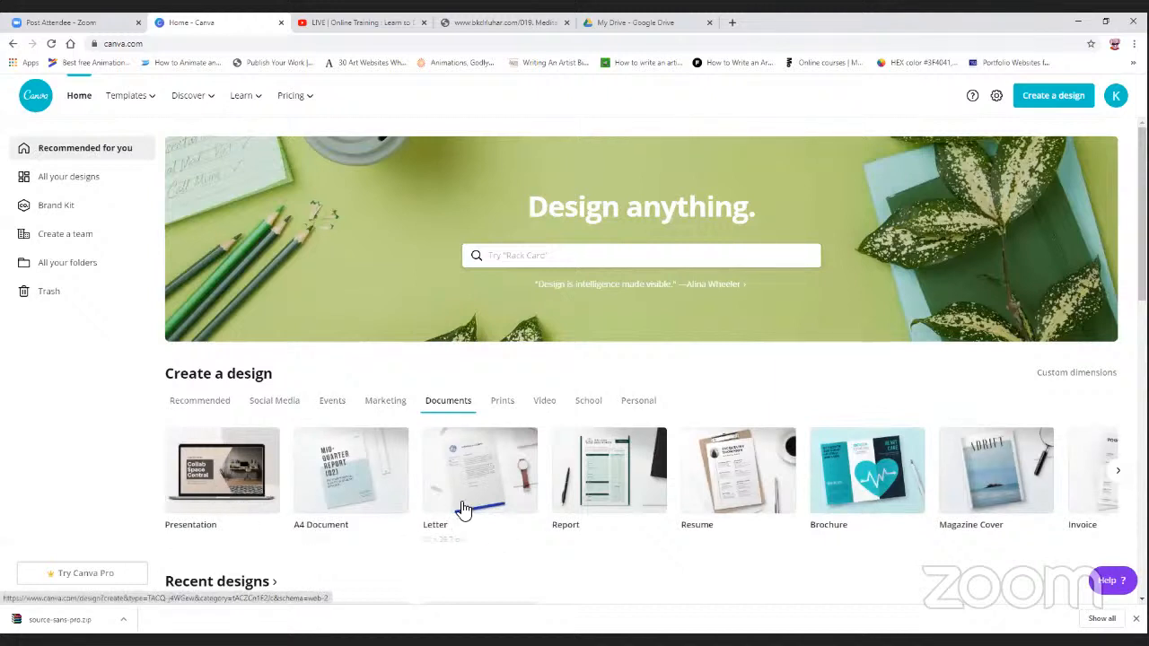
{"action": "left_click", "coordinate": [501, 403]}
{"action": "left_click", "coordinate": [188, 403]}
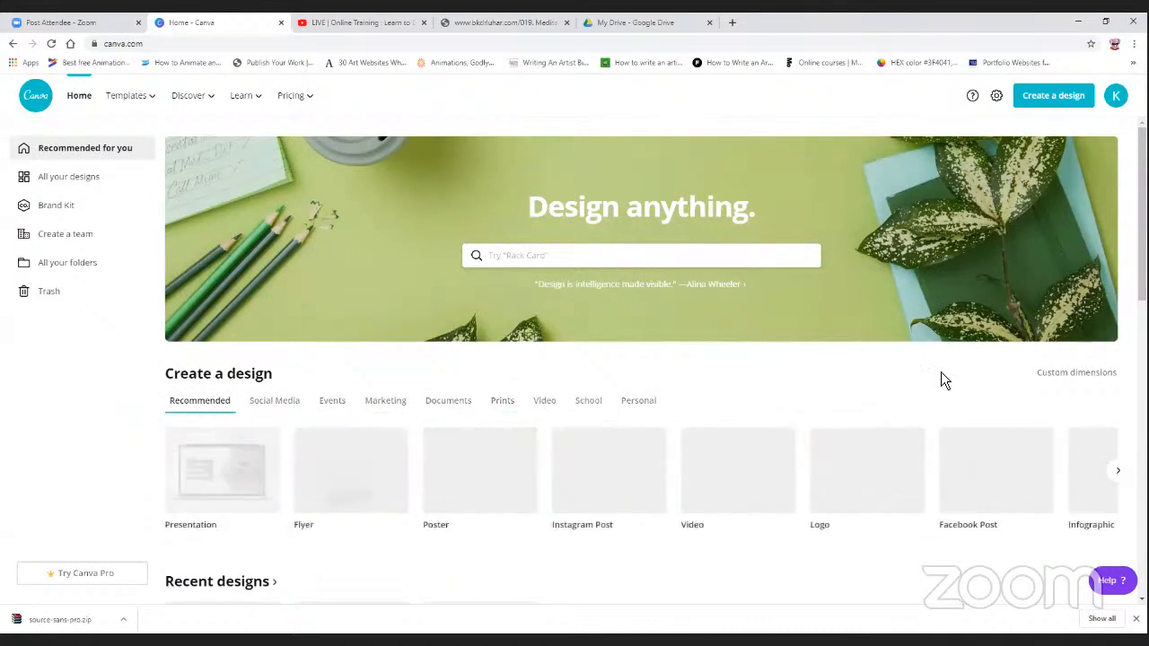
{"action": "scroll", "coordinate": [459, 436], "scroll_direction": "down", "scroll_amount": 3}
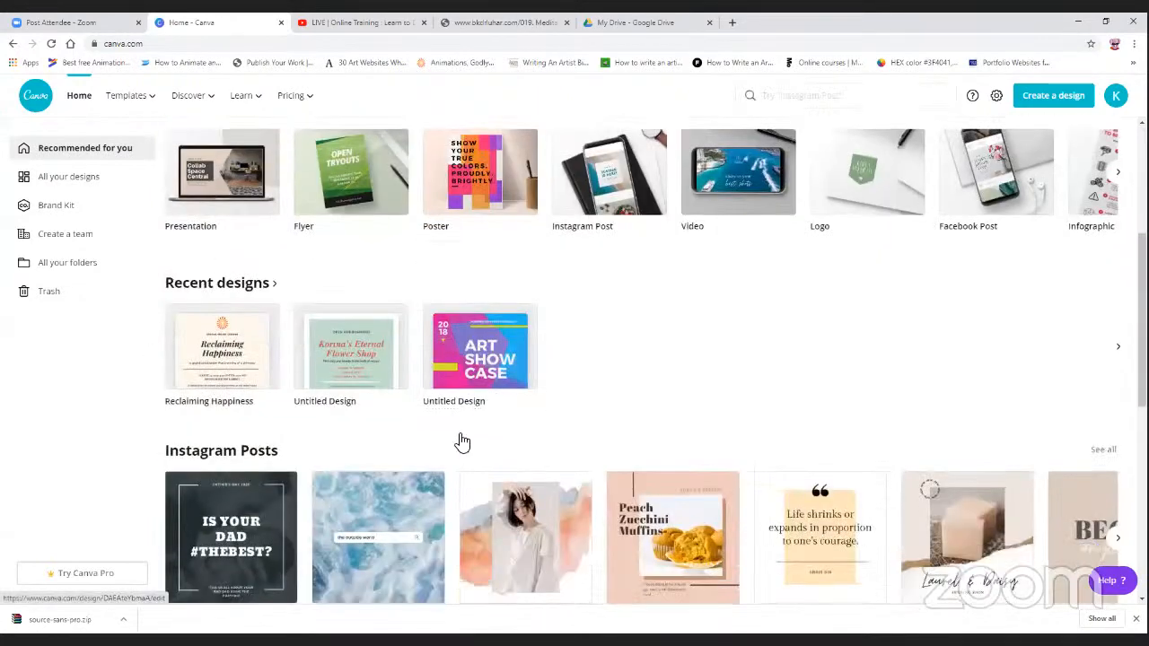
{"action": "scroll", "coordinate": [459, 442], "scroll_direction": "up", "scroll_amount": 3}
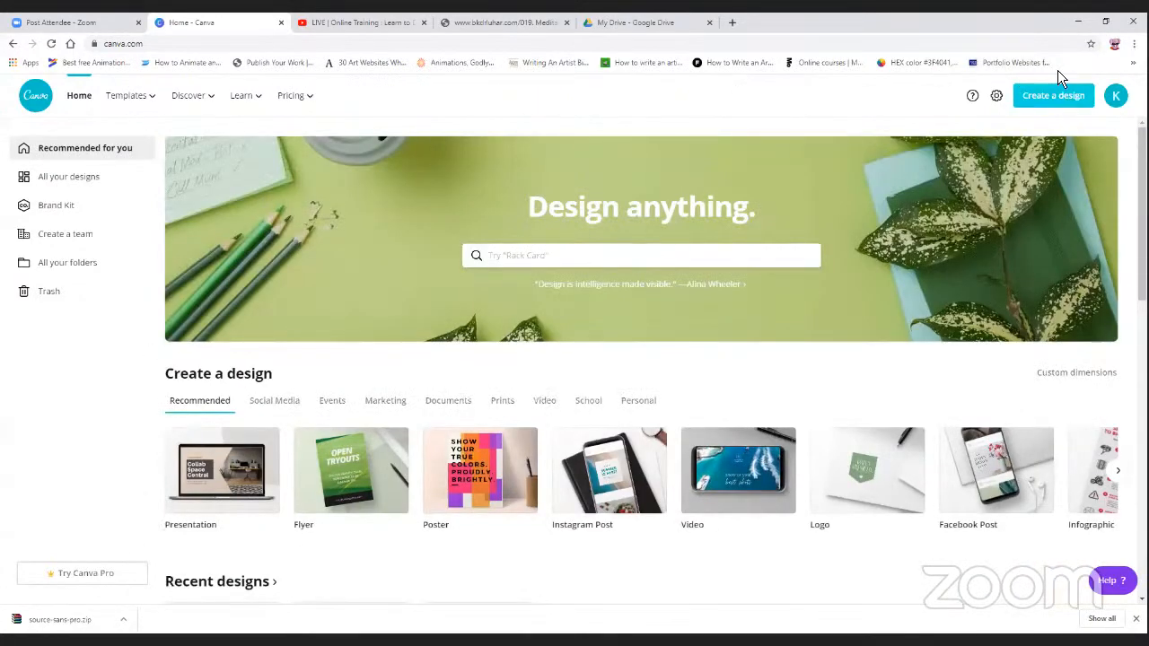
Look through the list of design types available for a new design, from Flyer and Poster to YouTube Channel Art and Certificate
{"action": "left_click", "coordinate": [1046, 105]}
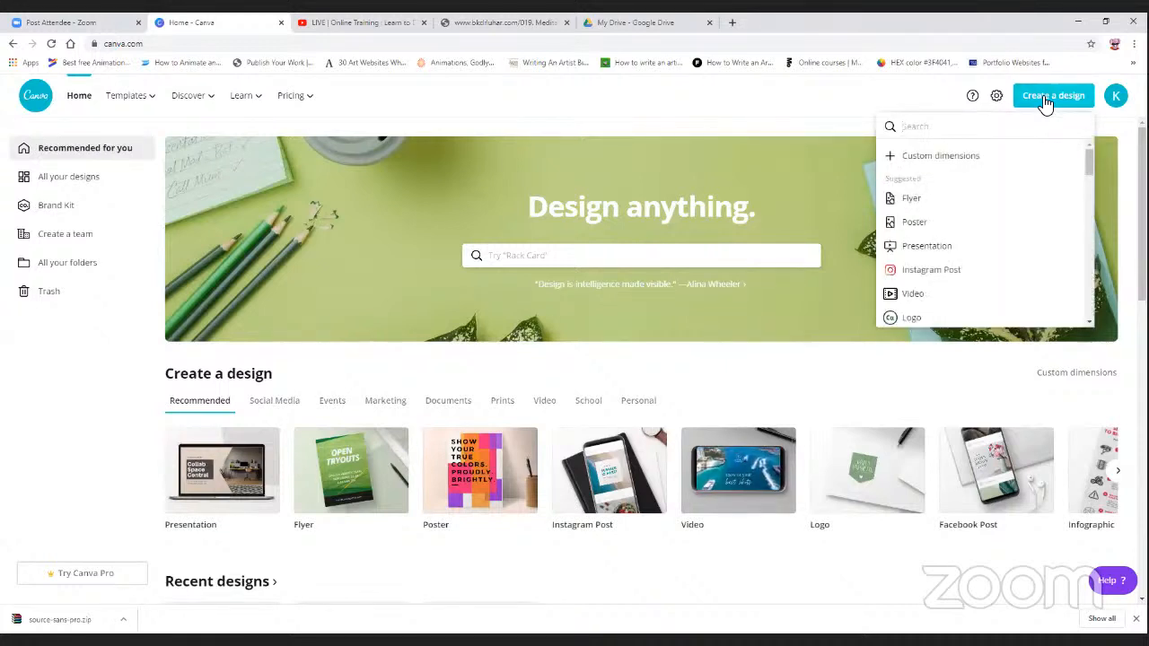
{"action": "left_click", "coordinate": [1045, 104]}
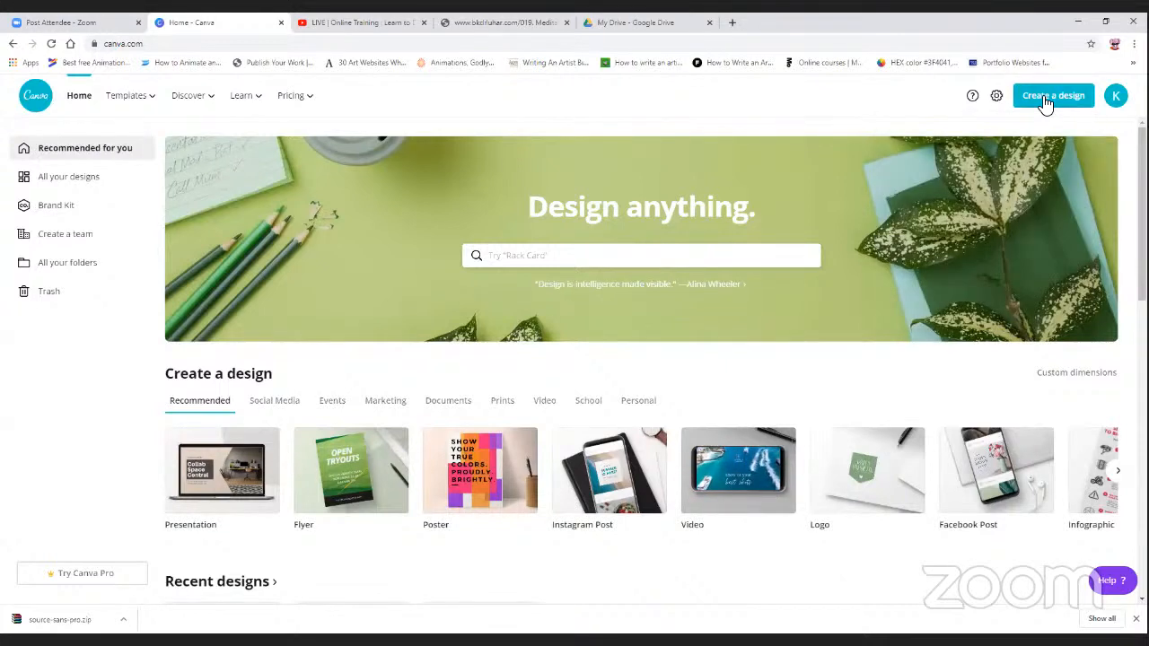
{"action": "left_click", "coordinate": [1046, 98]}
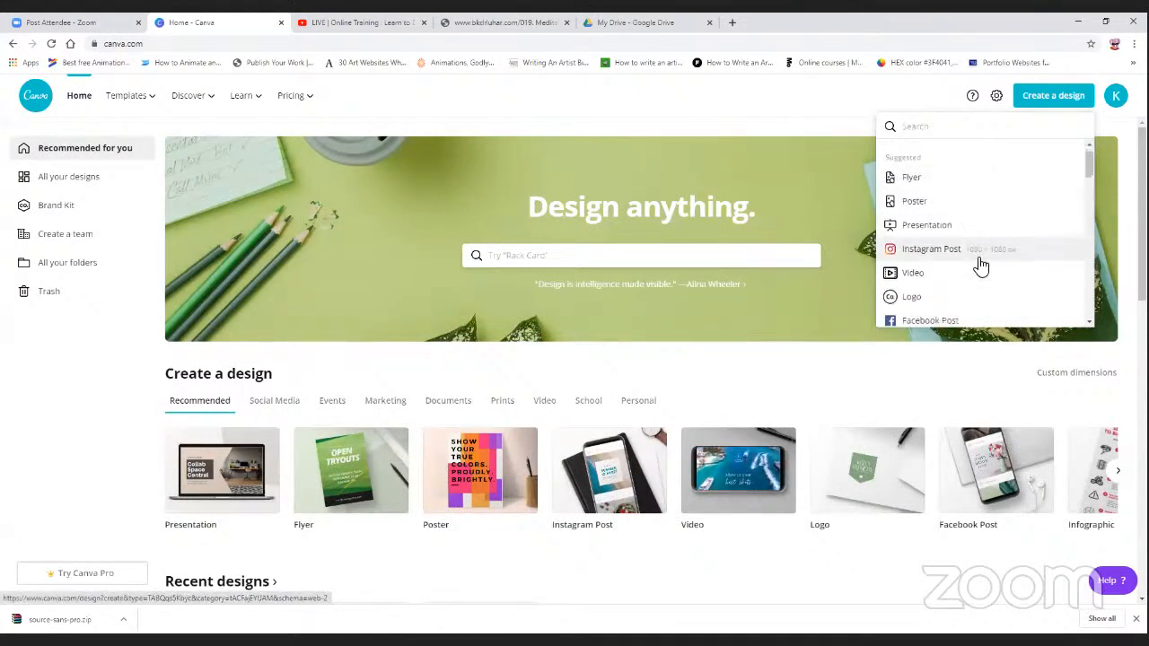
{"action": "scroll", "coordinate": [977, 263], "scroll_direction": "down", "scroll_amount": 3}
{"action": "scroll", "coordinate": [951, 256], "scroll_direction": "down", "scroll_amount": 5}
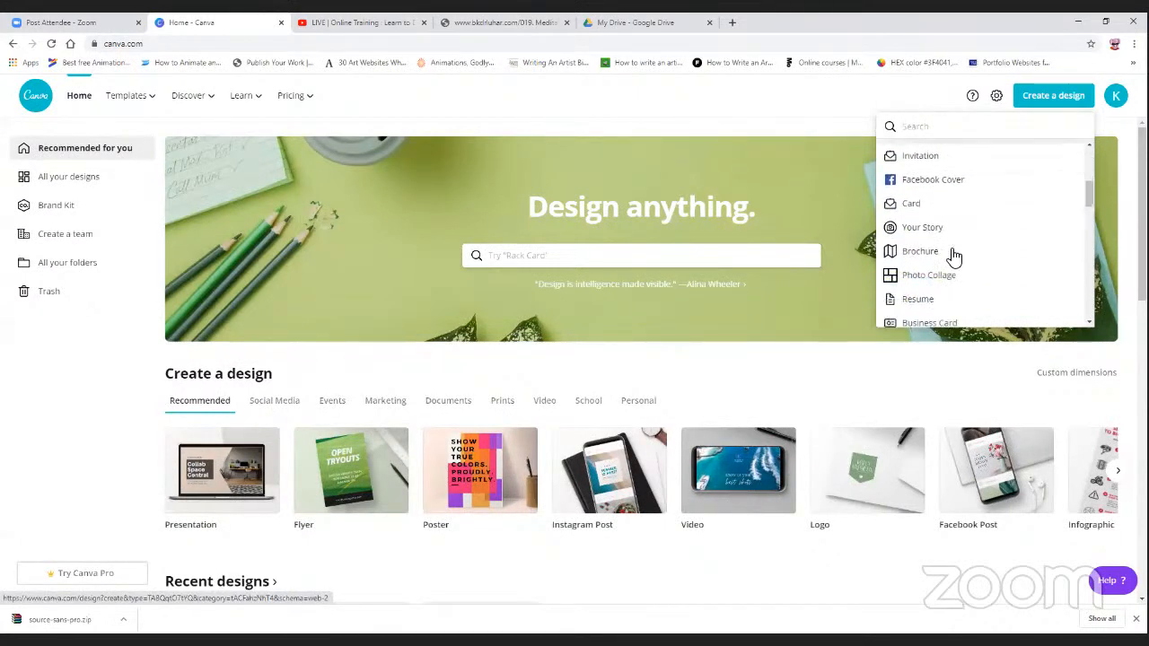
{"action": "scroll", "coordinate": [954, 258], "scroll_direction": "up", "scroll_amount": 8}
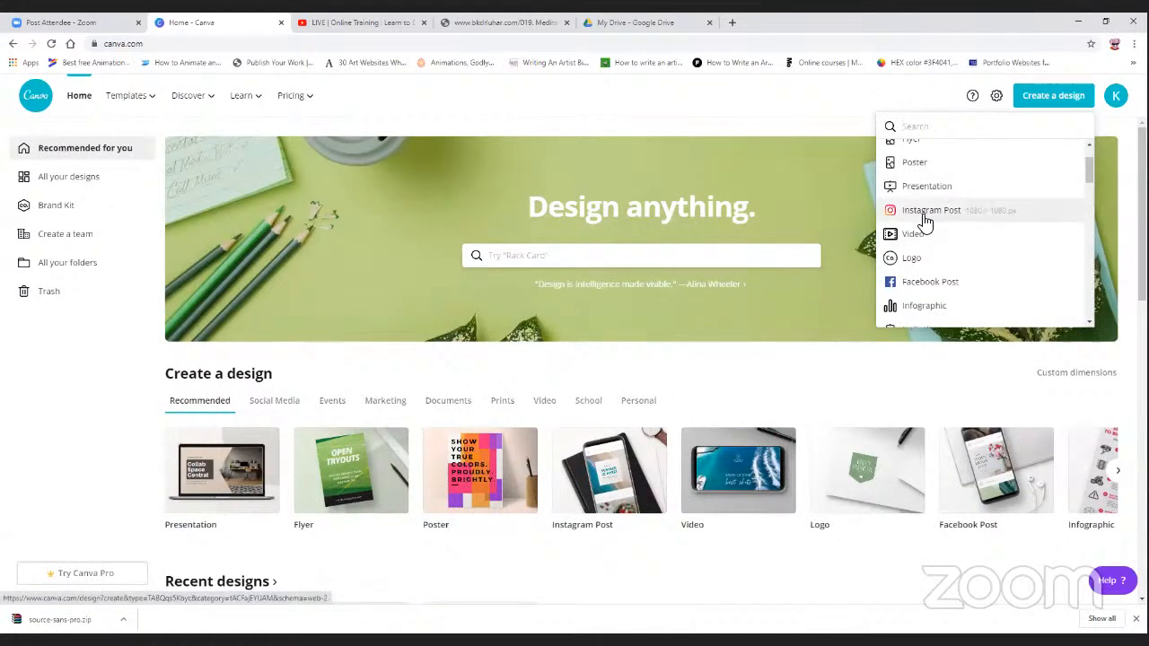
{"action": "scroll", "coordinate": [924, 236], "scroll_direction": "down", "scroll_amount": 5}
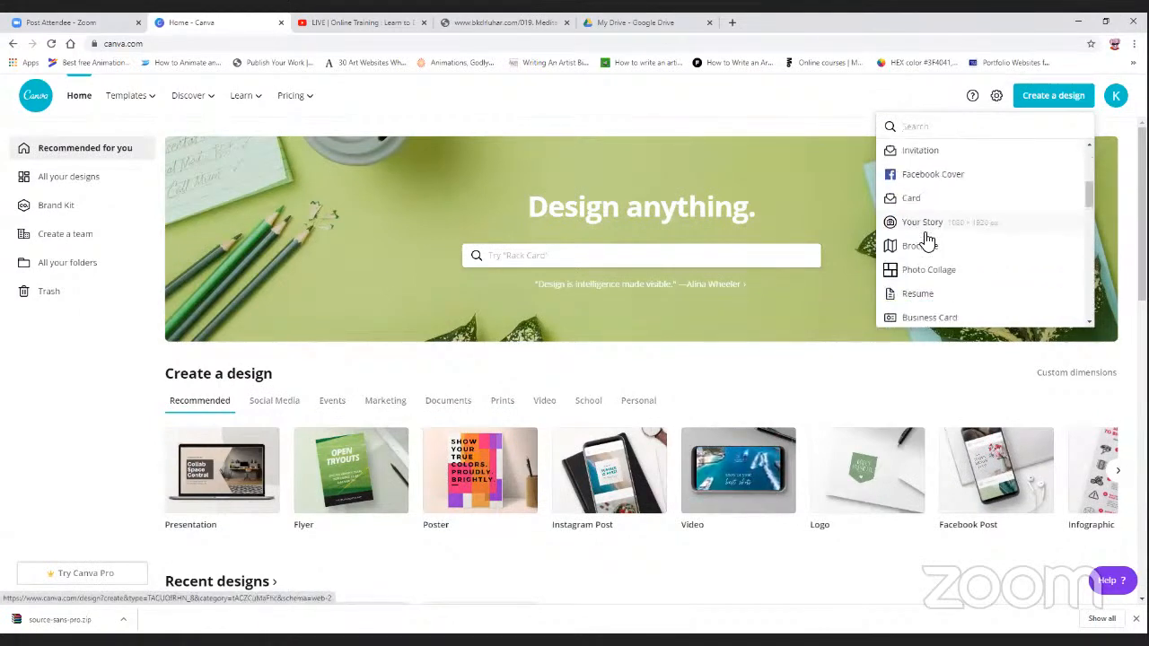
{"action": "scroll", "coordinate": [1007, 274], "scroll_direction": "down", "scroll_amount": 3}
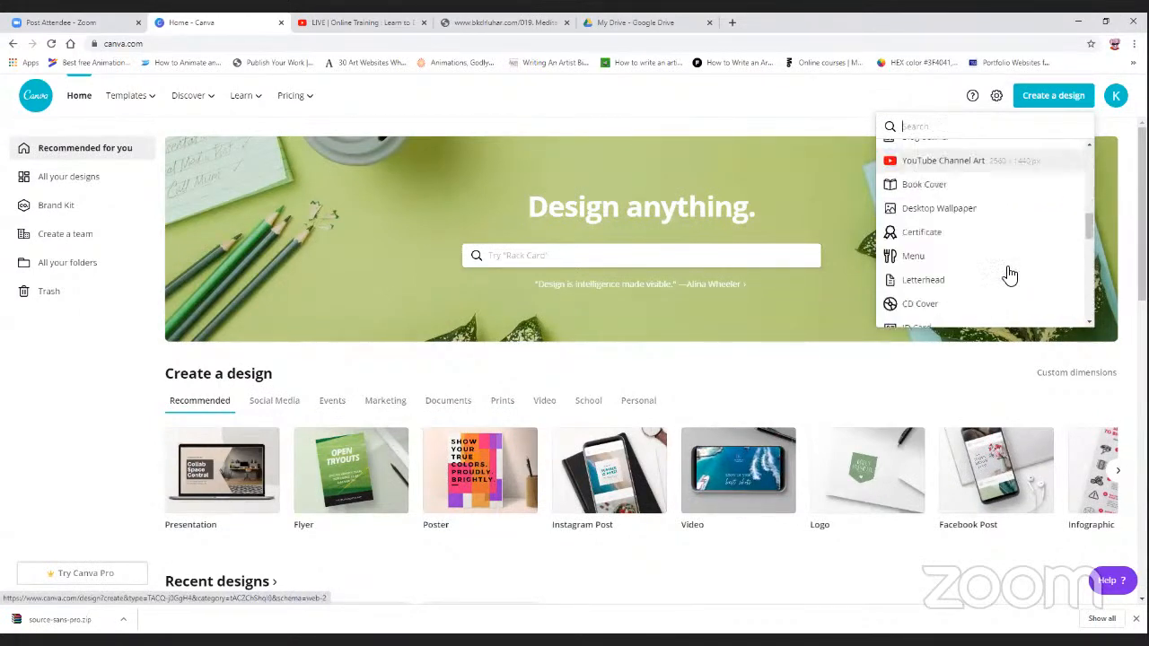
{"action": "scroll", "coordinate": [1008, 273], "scroll_direction": "up", "scroll_amount": 3}
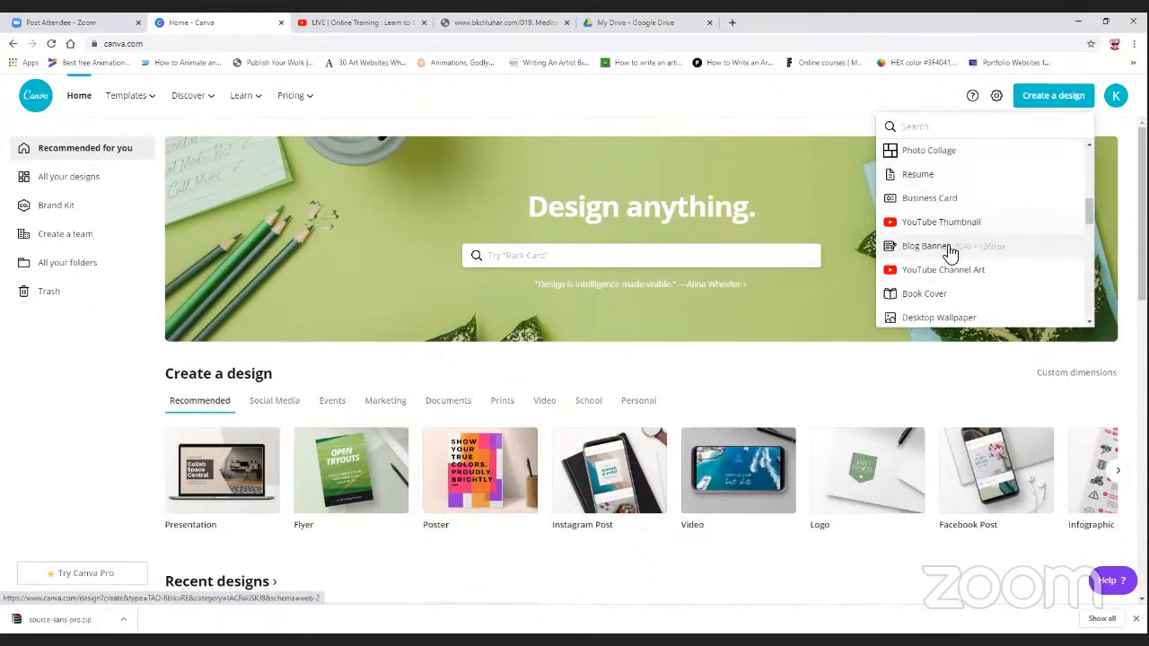
{"action": "scroll", "coordinate": [946, 265], "scroll_direction": "down", "scroll_amount": 4}
{"action": "scroll", "coordinate": [944, 278], "scroll_direction": "up", "scroll_amount": 6}
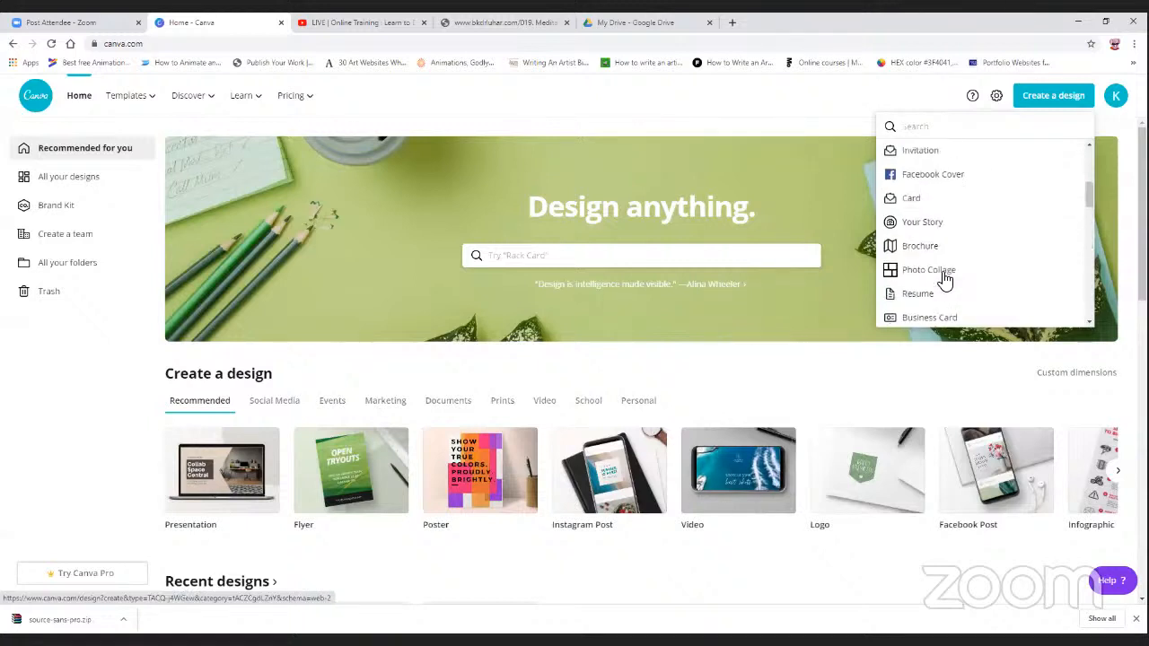
{"action": "scroll", "coordinate": [944, 278], "scroll_direction": "up", "scroll_amount": 3}
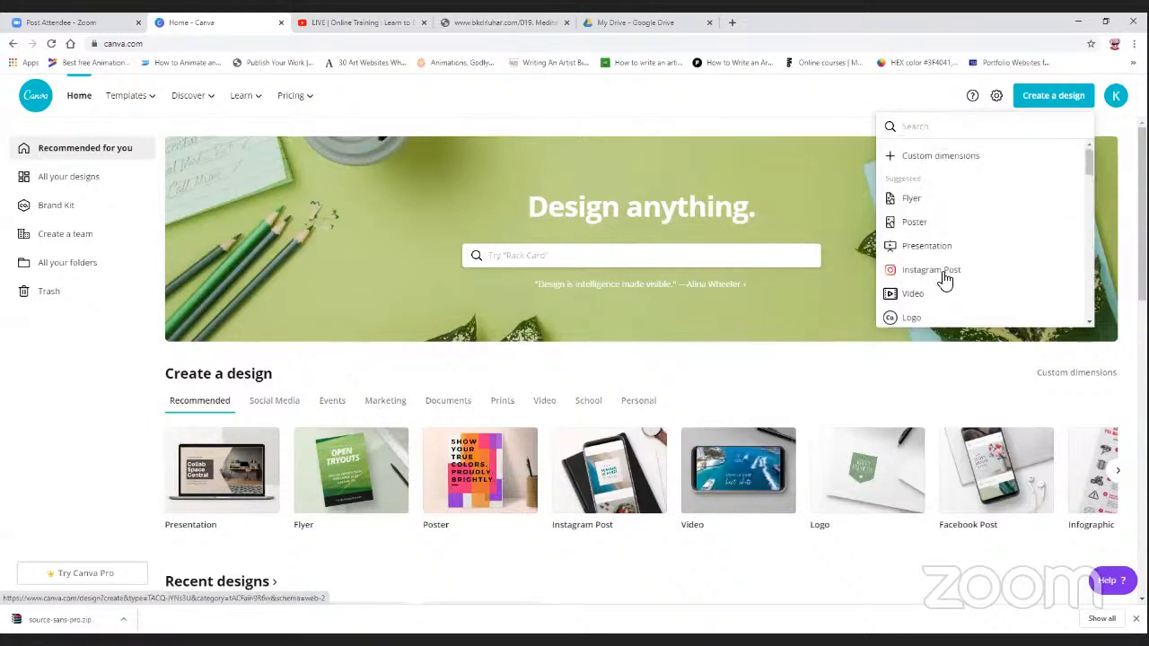
Create a new A4 Flyer design and apply the first page of the Painted Flower and Plant Shop Grand Opening Flyer template
{"action": "left_click", "coordinate": [922, 206]}
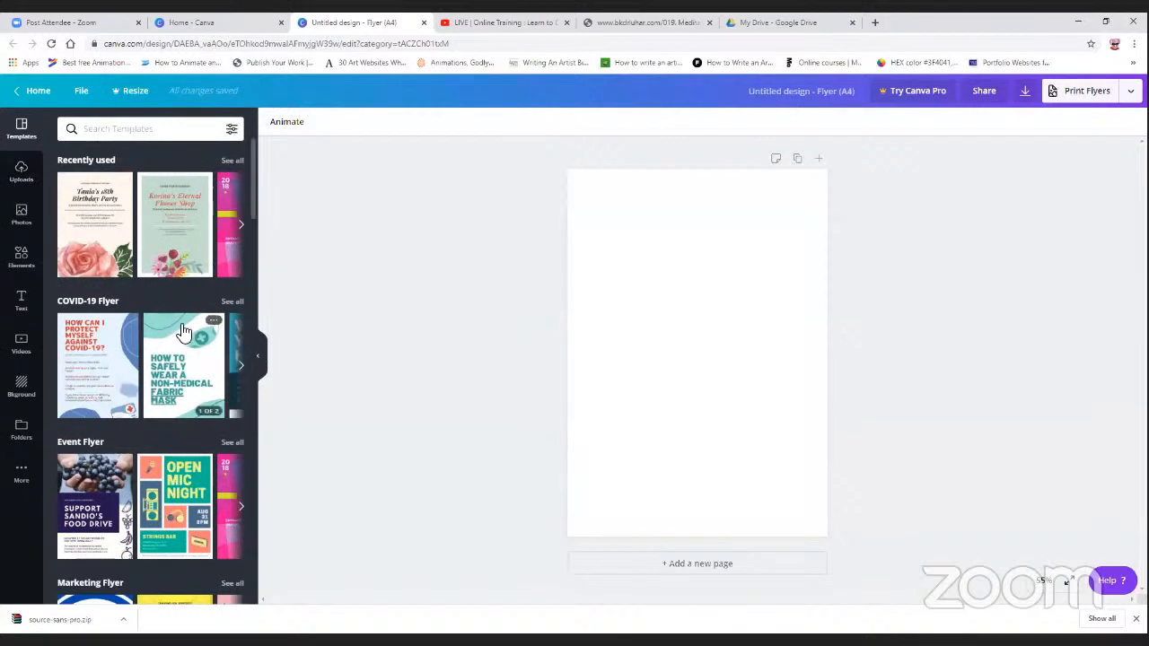
{"action": "scroll", "coordinate": [184, 332], "scroll_direction": "down", "scroll_amount": 2}
{"action": "scroll", "coordinate": [205, 323], "scroll_direction": "up", "scroll_amount": 2}
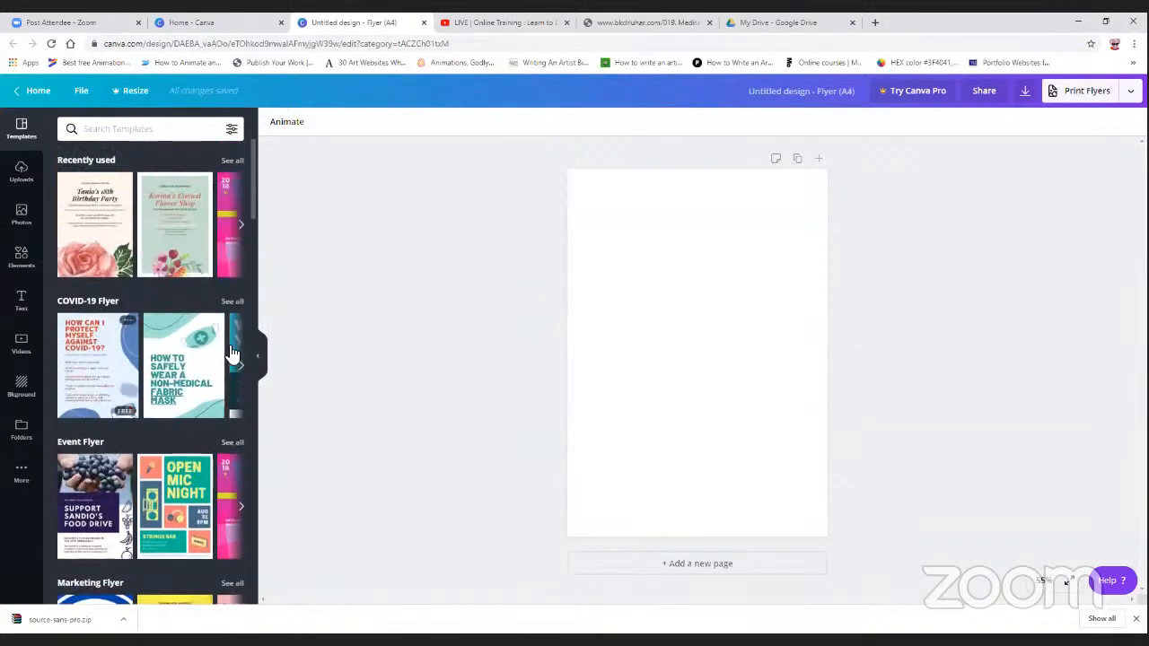
{"action": "left_click", "coordinate": [242, 366]}
{"action": "left_click", "coordinate": [243, 368]}
{"action": "left_click", "coordinate": [245, 370]}
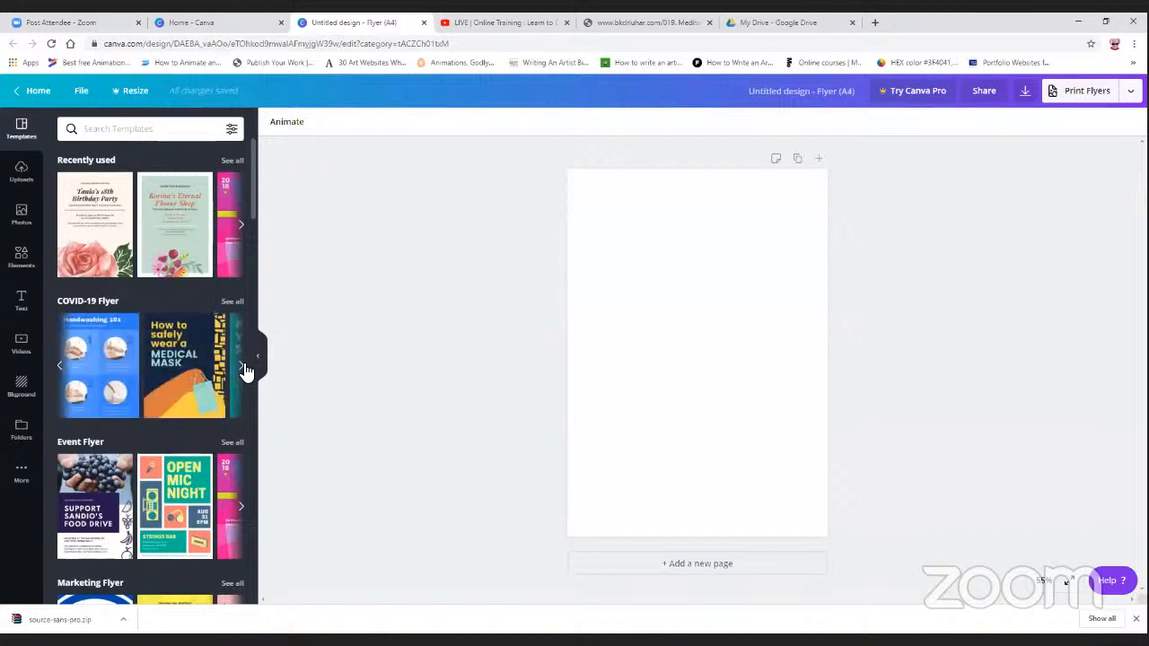
{"action": "left_click", "coordinate": [244, 370]}
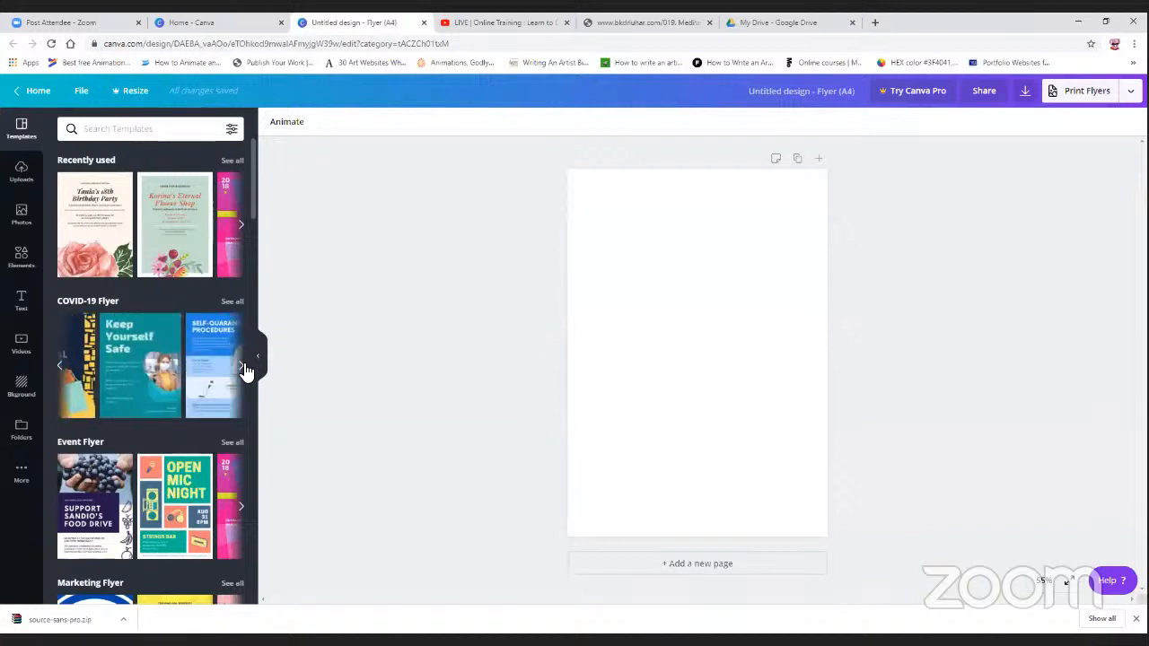
{"action": "left_click", "coordinate": [178, 241]}
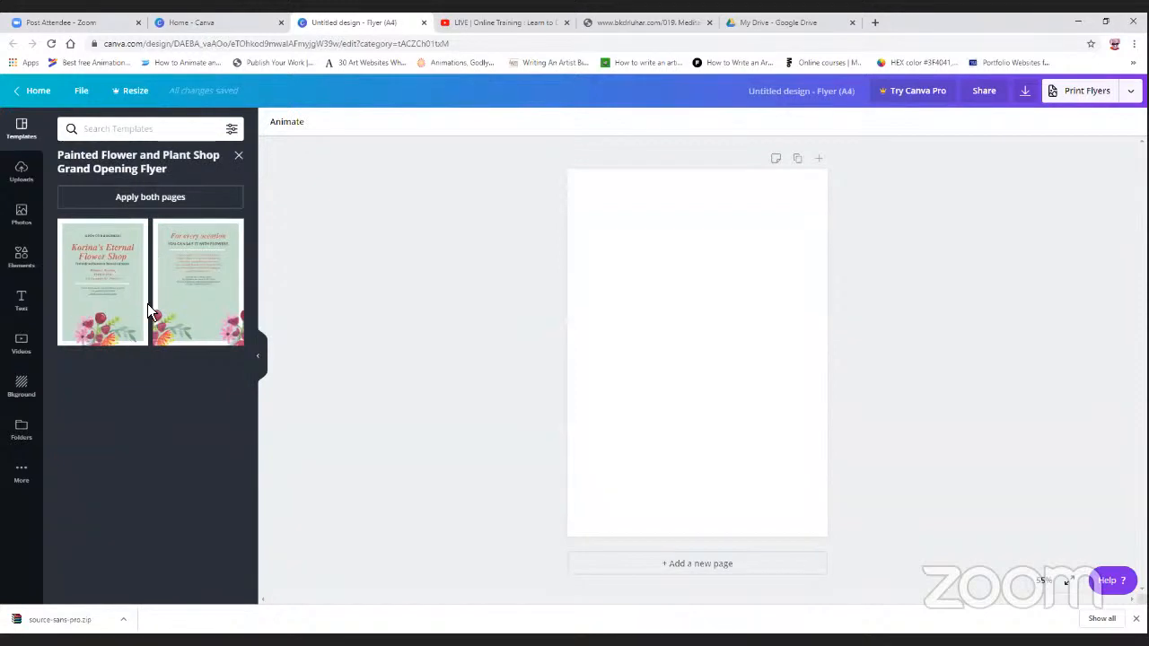
{"action": "left_click", "coordinate": [109, 296]}
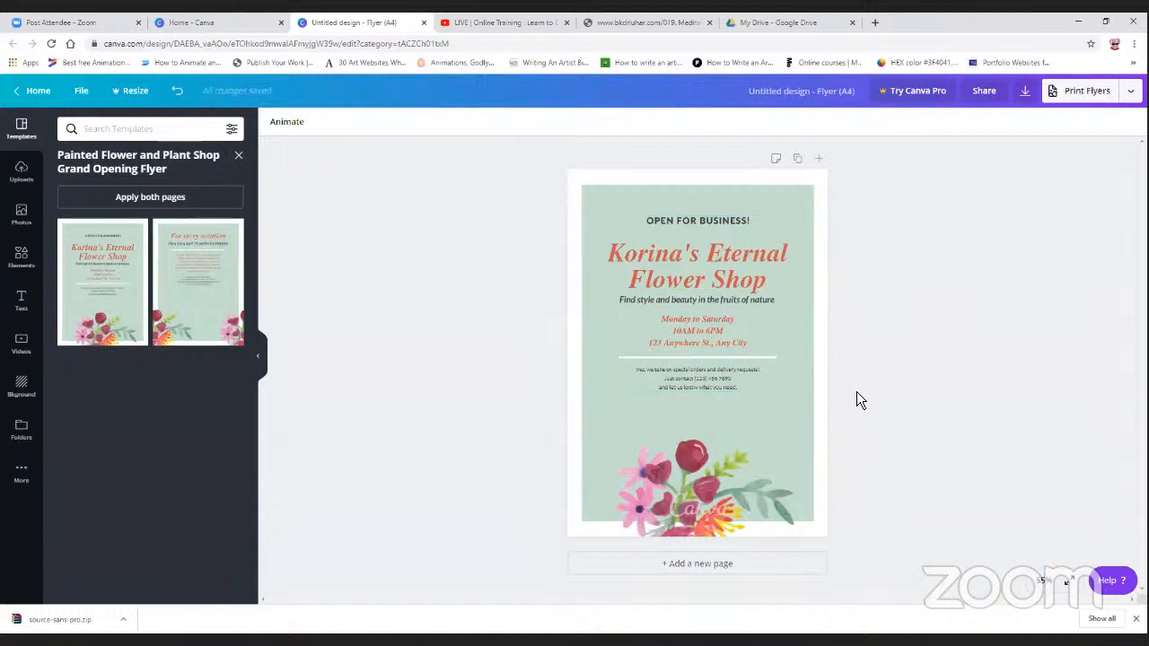
Replace the flyer's main title "Korina's Eternal Flower Shop" with "Reclaiming Happiness"
{"action": "left_click", "coordinate": [769, 260]}
{"action": "left_click", "coordinate": [883, 253]}
{"action": "left_click", "coordinate": [645, 268]}
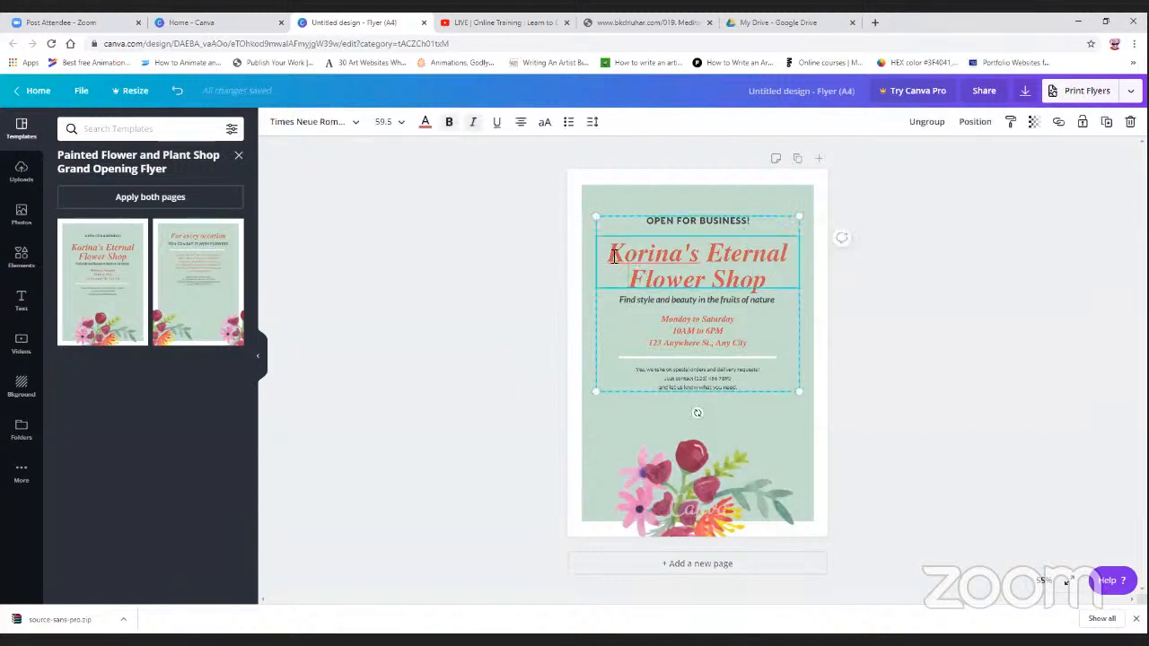
{"action": "left_click_drag", "start_coordinate": [612, 256], "coordinate": [796, 288]}
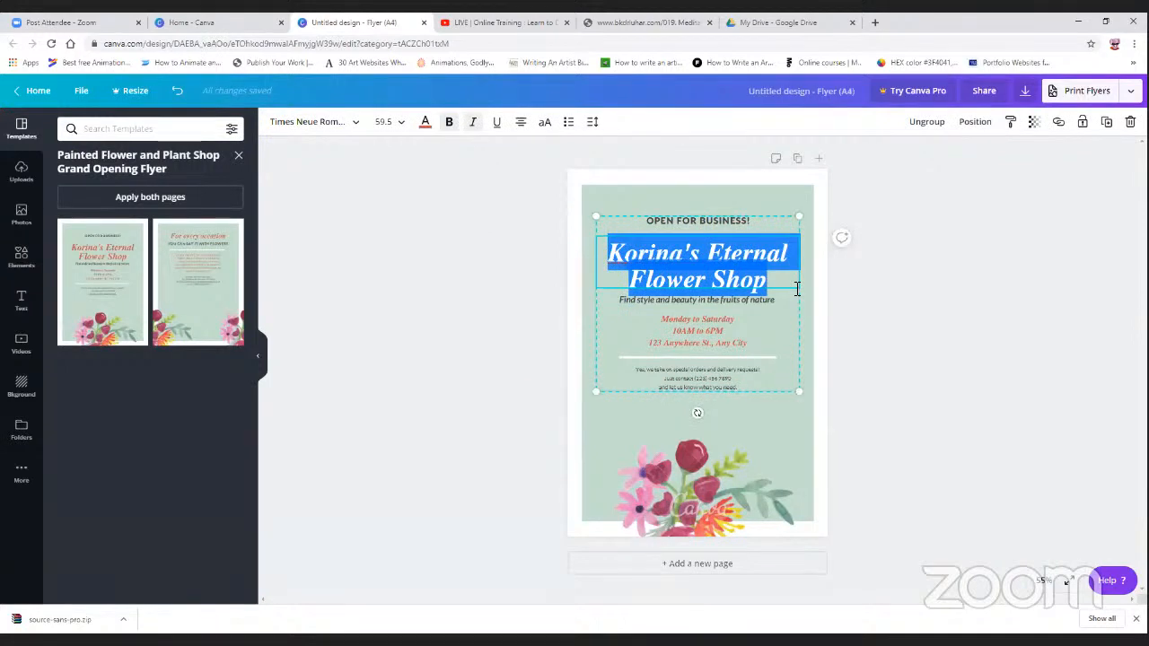
{"action": "type", "text": "Recla"}
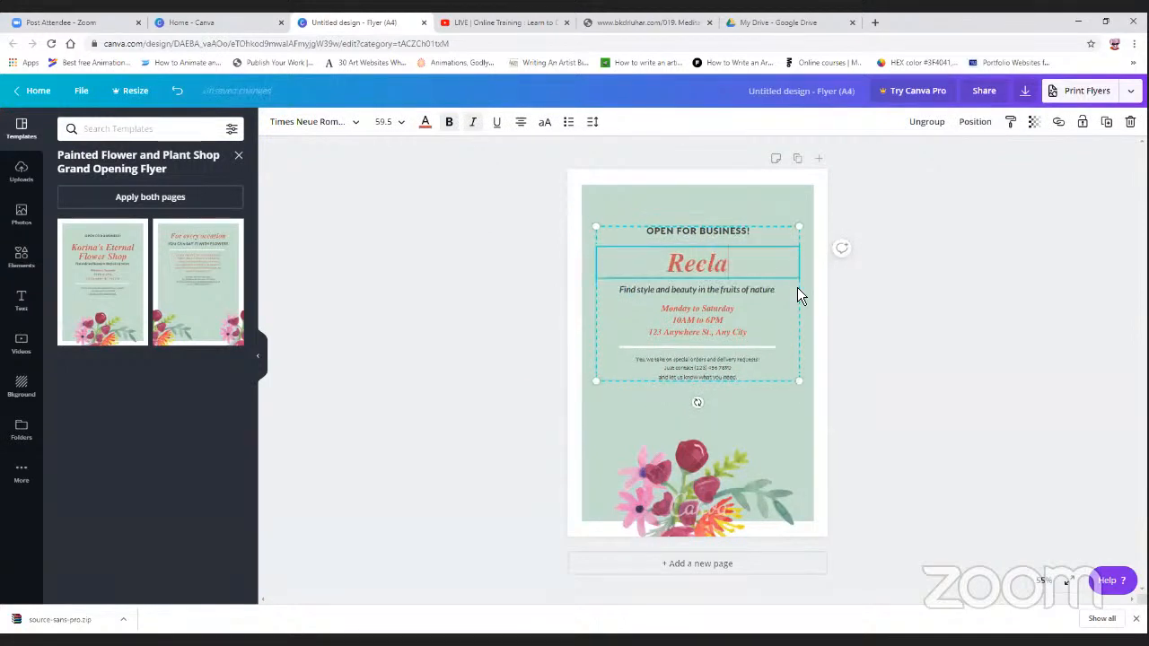
{"action": "key", "text": "BackSpace"}
{"action": "type", "text": "aiming H"}
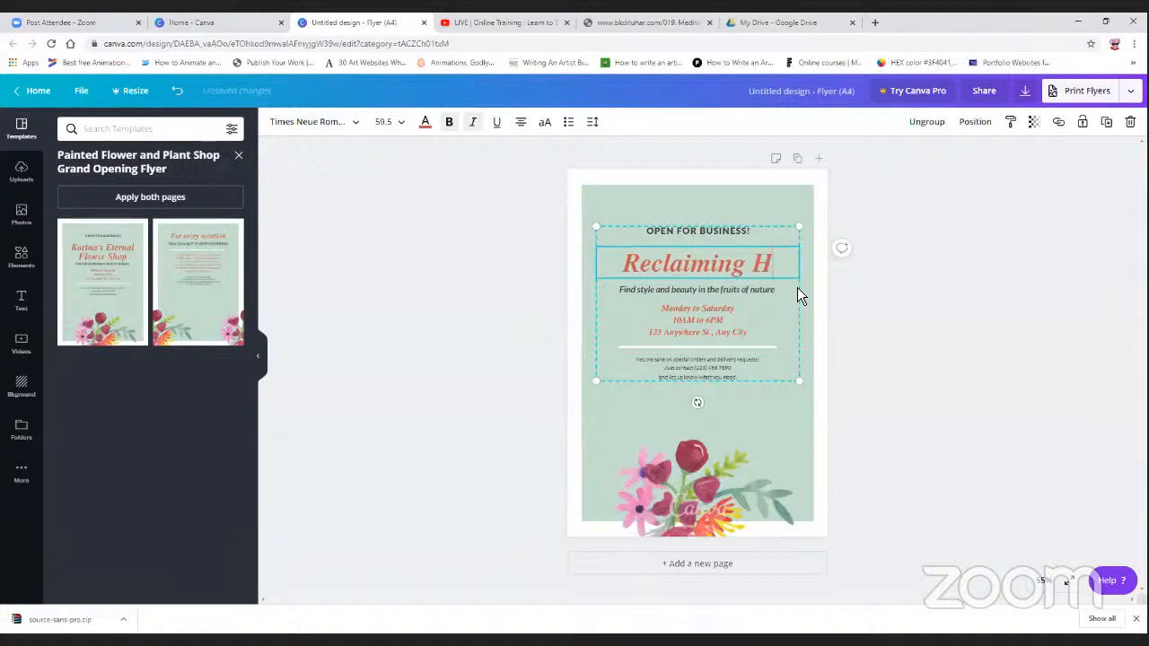
{"action": "type", "text": "appiness"}
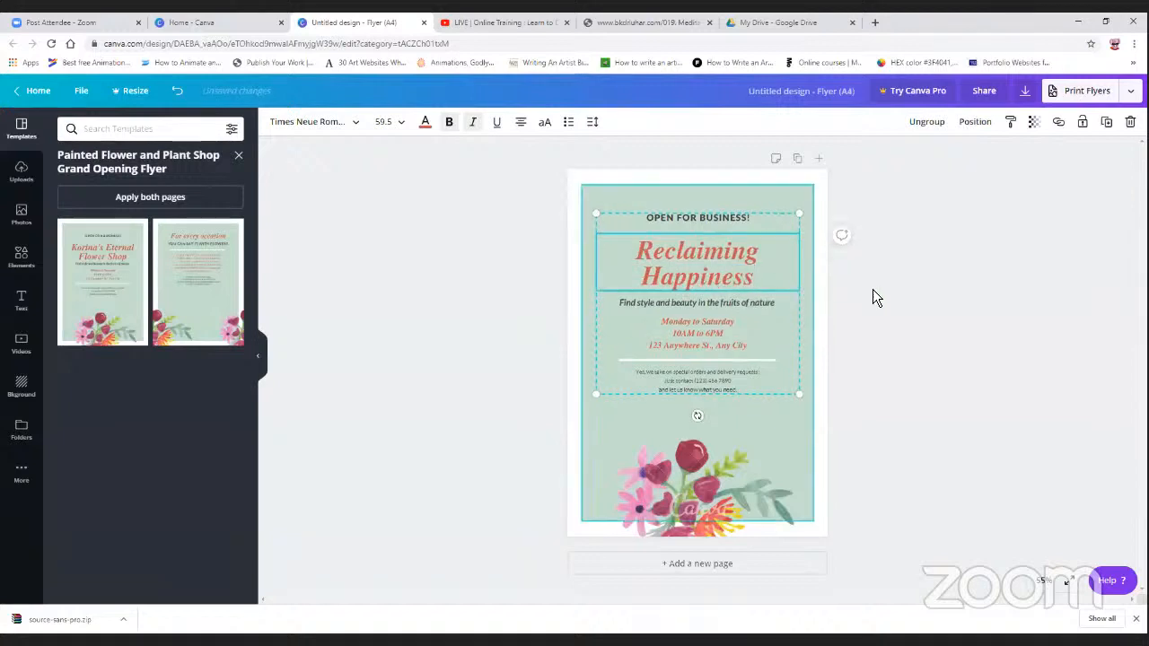
Replace the small line above the title, "OPEN FOR BUSINESS!", with "ONLINE SERIES"
{"action": "left_click", "coordinate": [707, 223]}
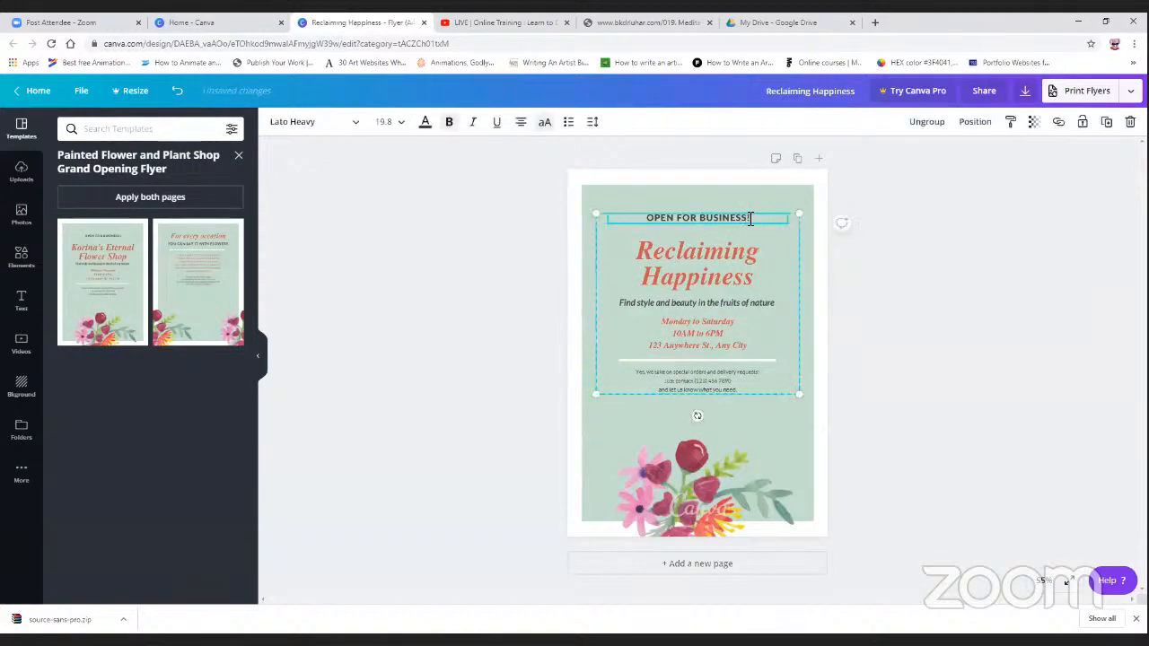
{"action": "left_click_drag", "start_coordinate": [750, 217], "coordinate": [633, 220]}
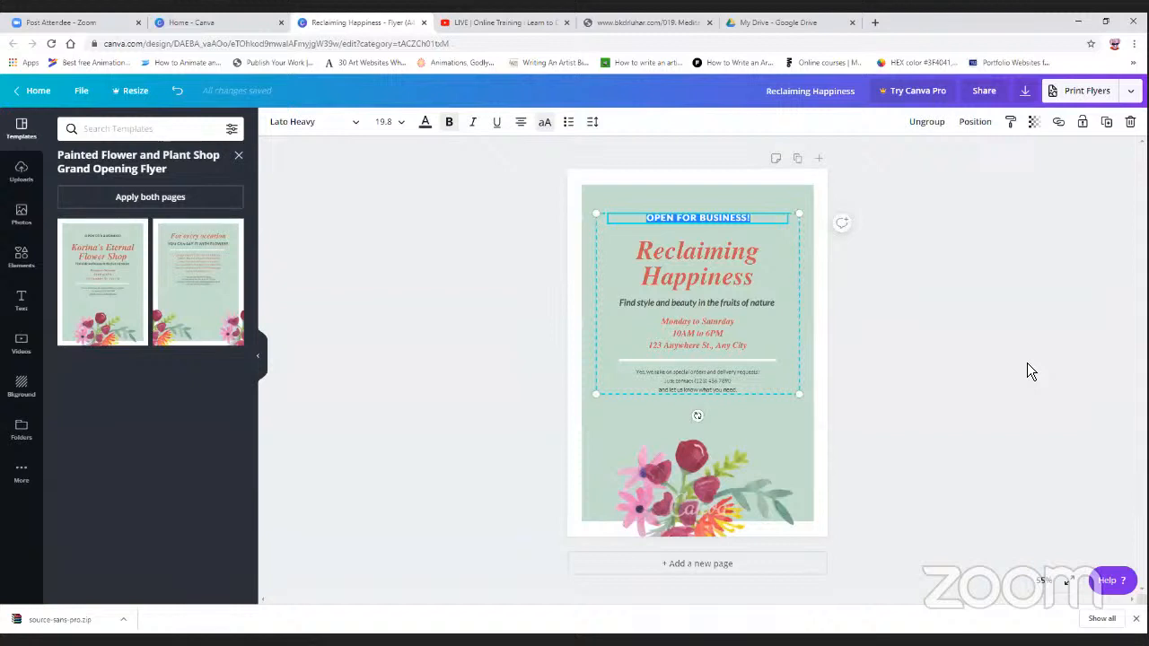
{"action": "type", "text": "NLINE"}
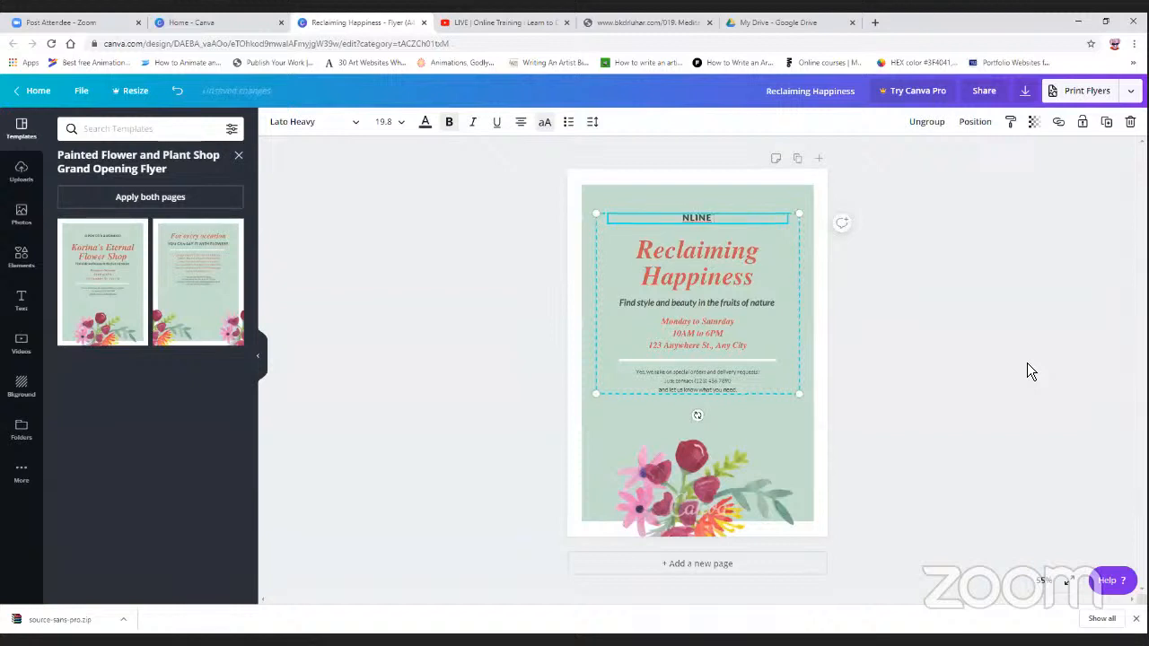
{"action": "type", "text": " SERIES"}
{"action": "key", "text": "Home"}
{"action": "type", "text": "O"}
{"action": "left_click", "coordinate": [941, 260]}
Delete the text of the italic tagline beneath the "Reclaiming Happiness" title
{"action": "left_click", "coordinate": [707, 309]}
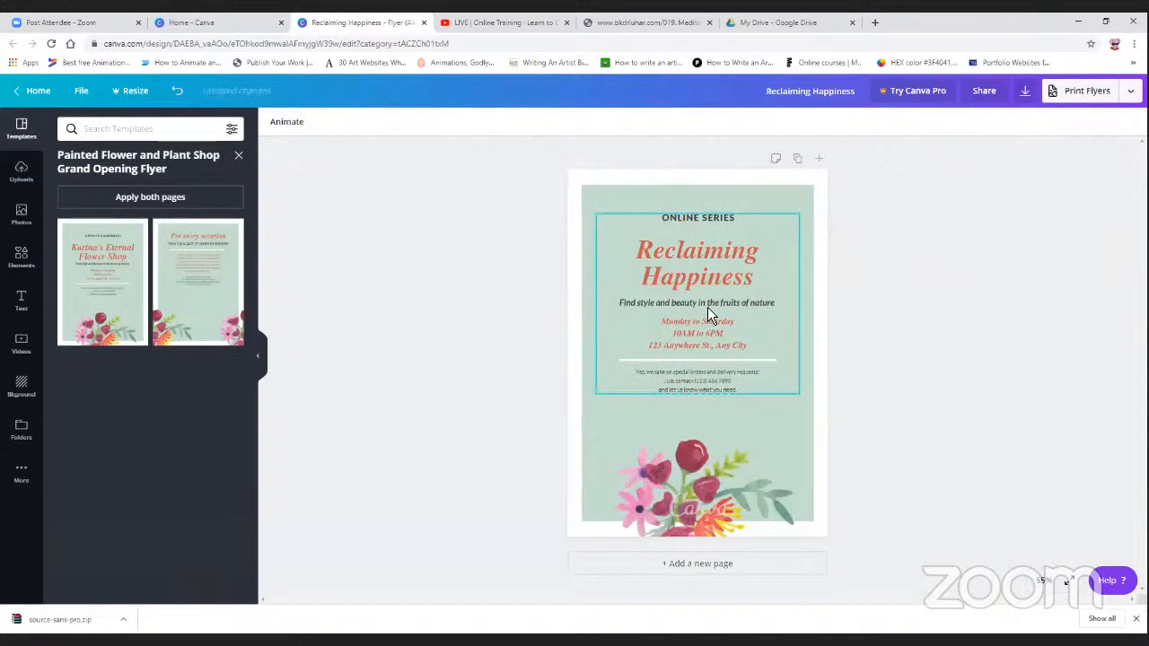
{"action": "left_click", "coordinate": [638, 305]}
{"action": "left_click_drag", "start_coordinate": [620, 303], "coordinate": [783, 309]}
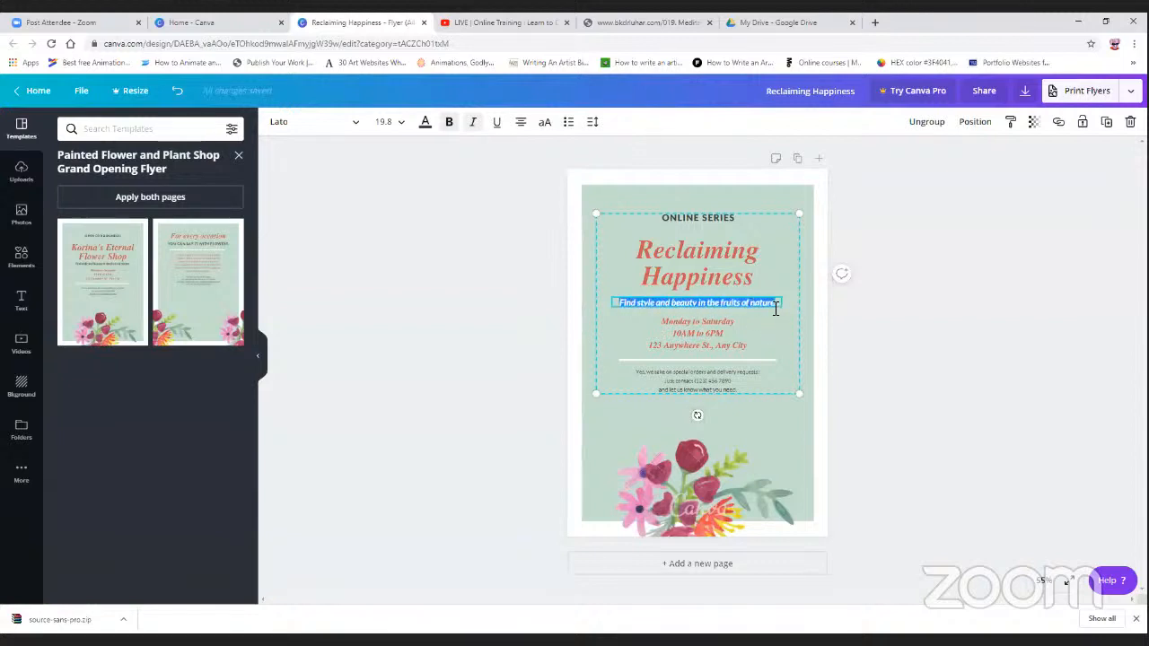
{"action": "left_click", "coordinate": [775, 303]}
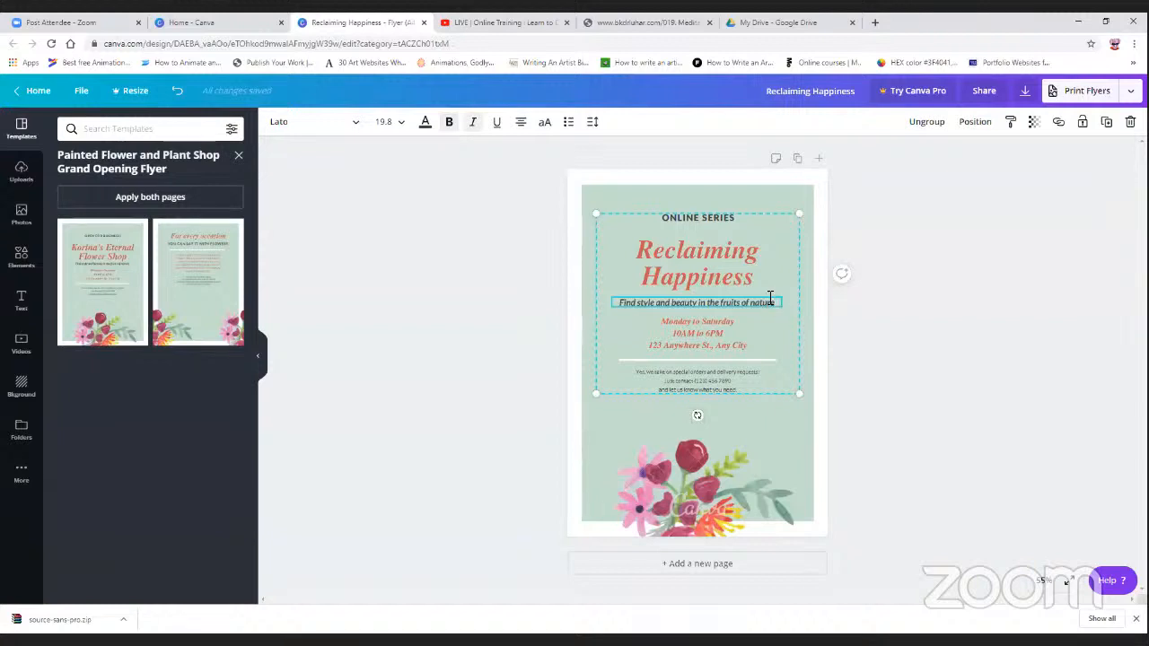
{"action": "left_click_drag", "start_coordinate": [779, 305], "coordinate": [548, 302]}
{"action": "key", "text": "BackSpace"}
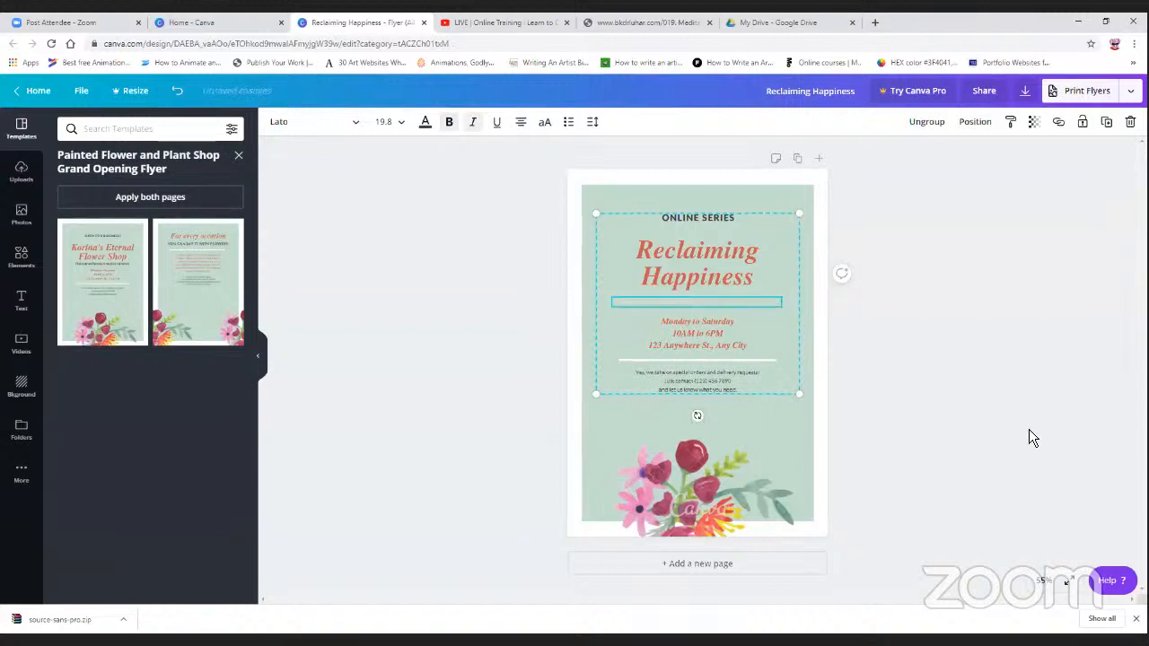
{"action": "left_click", "coordinate": [1028, 429]}
Replace the placeholder address line under the opening hours with "12th July - 18th July"
{"action": "left_click", "coordinate": [684, 325]}
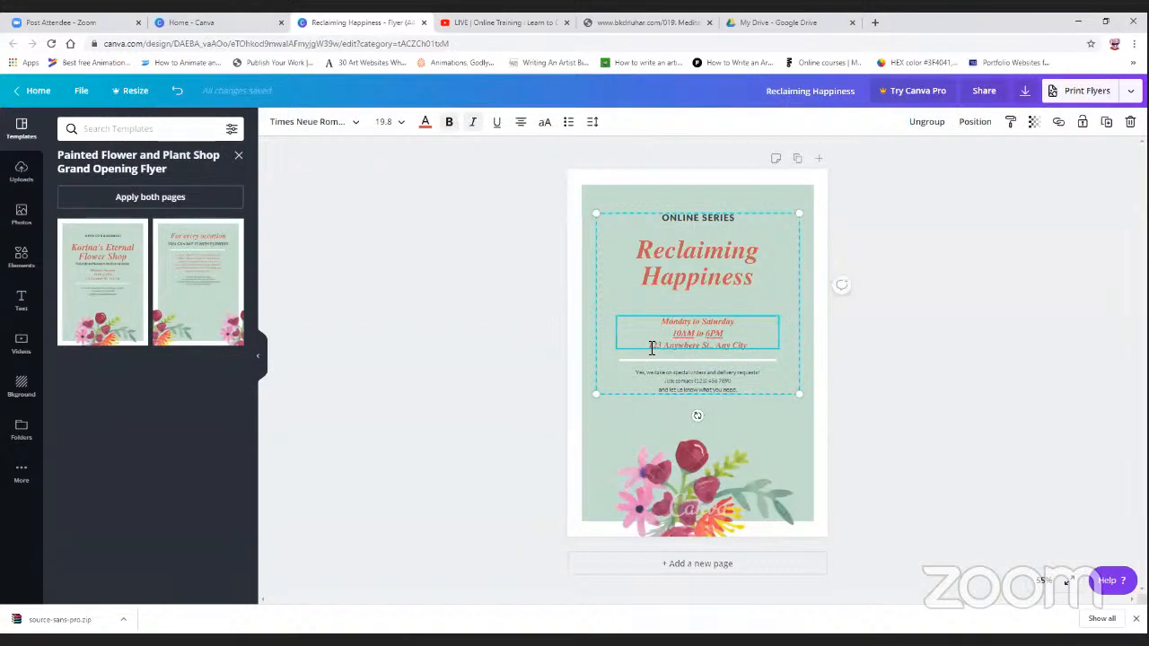
{"action": "left_click_drag", "start_coordinate": [652, 348], "coordinate": [748, 344]}
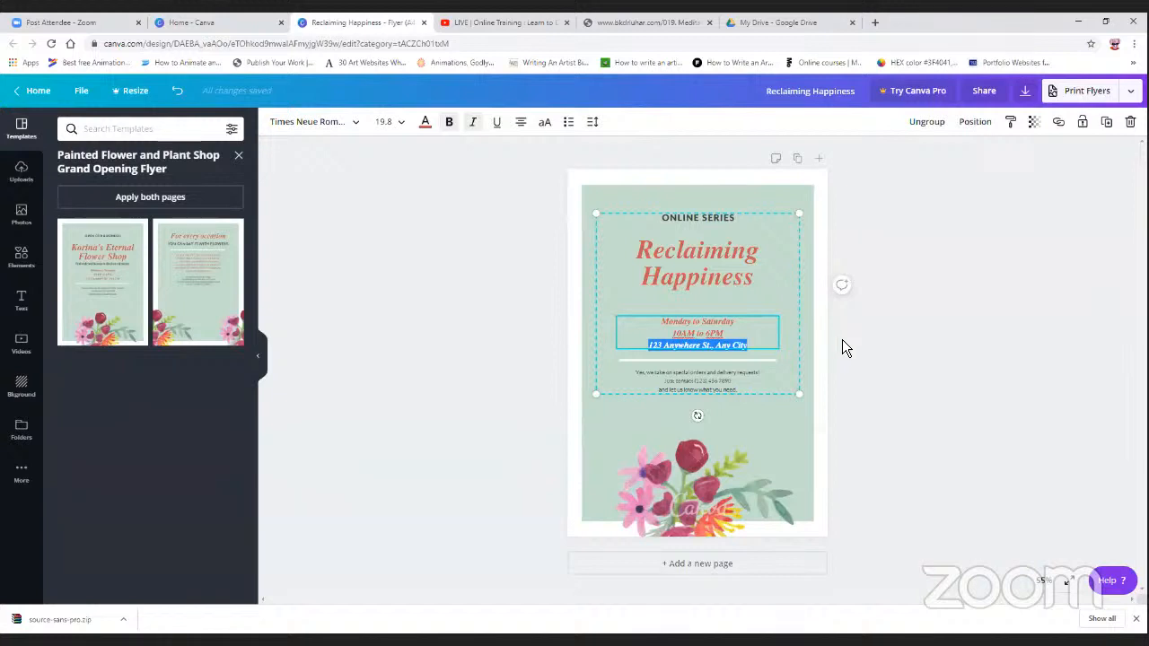
{"action": "type", "text": "12th"}
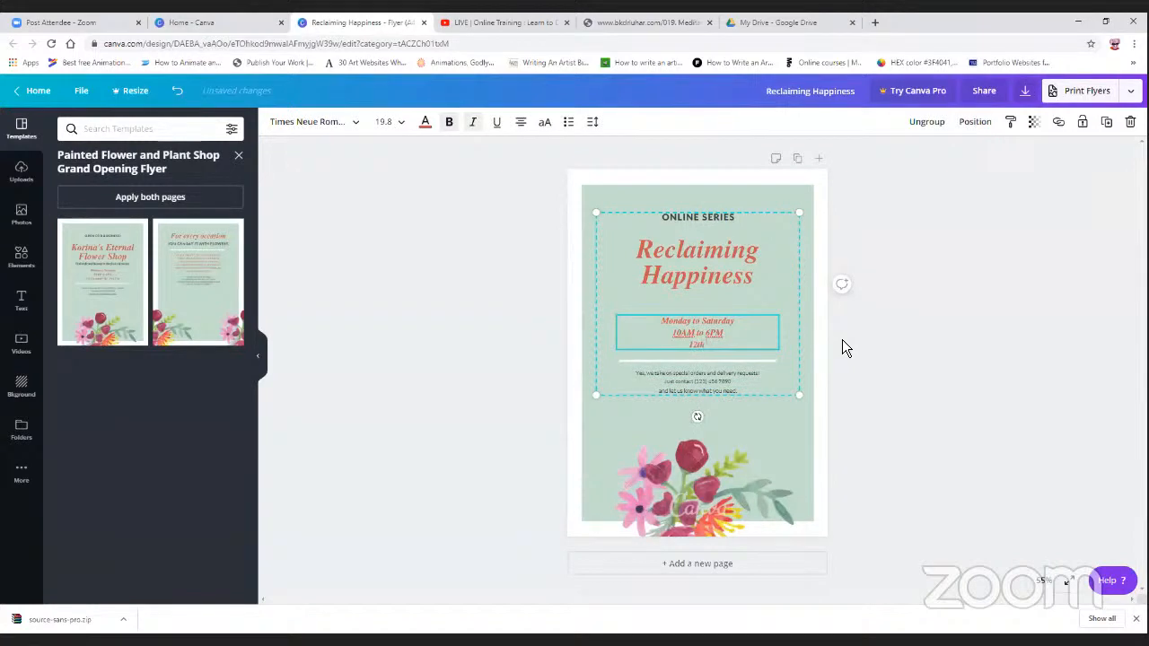
{"action": "type", "text": " July - 18 July"}
{"action": "left_click", "coordinate": [927, 330]}
{"action": "type", "text": "th July"}
{"action": "left_click", "coordinate": [427, 395]}
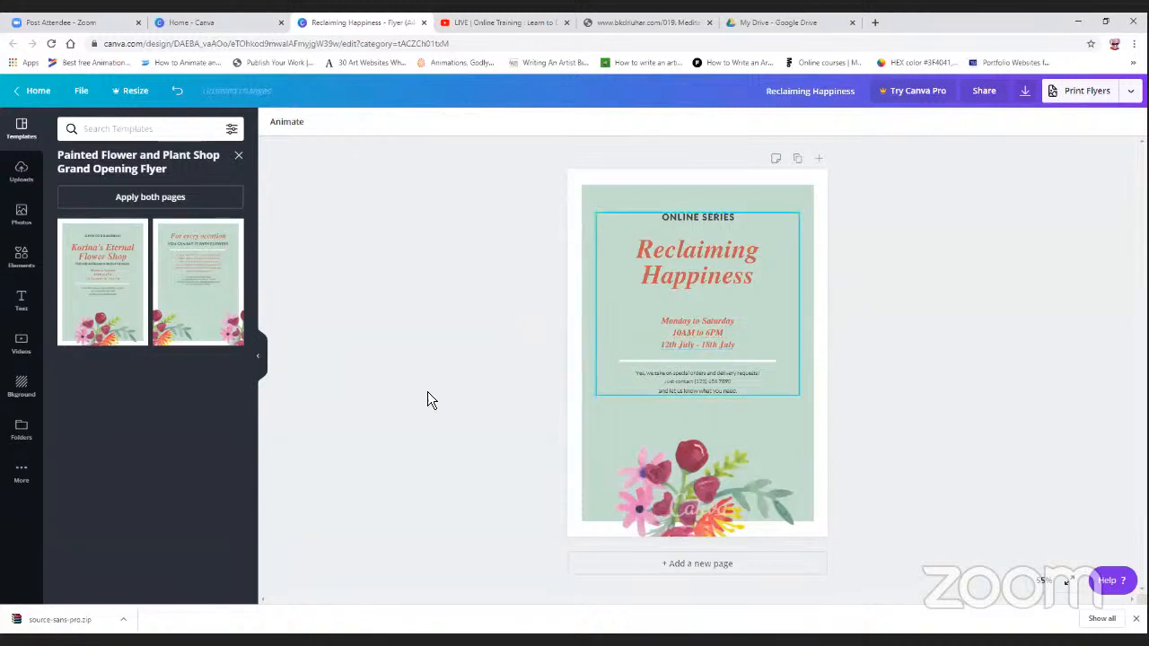
Check the purchase offer for removing the flower image's watermark, close it, and delete the flower image
{"action": "left_click", "coordinate": [694, 507]}
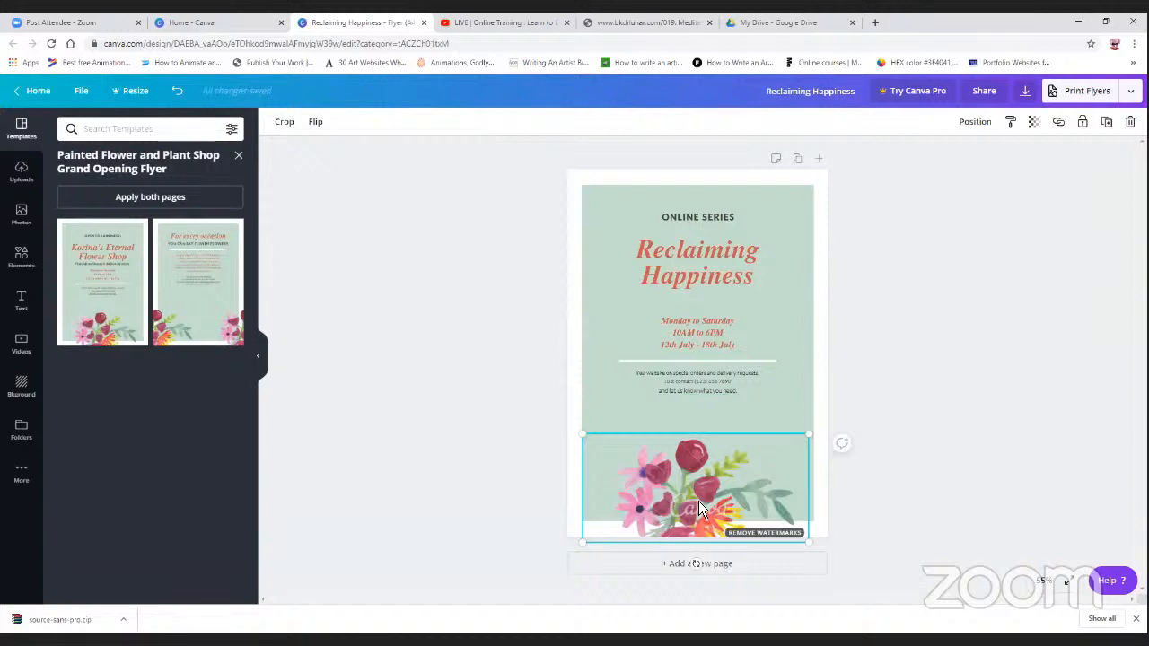
{"action": "left_click", "coordinate": [764, 534]}
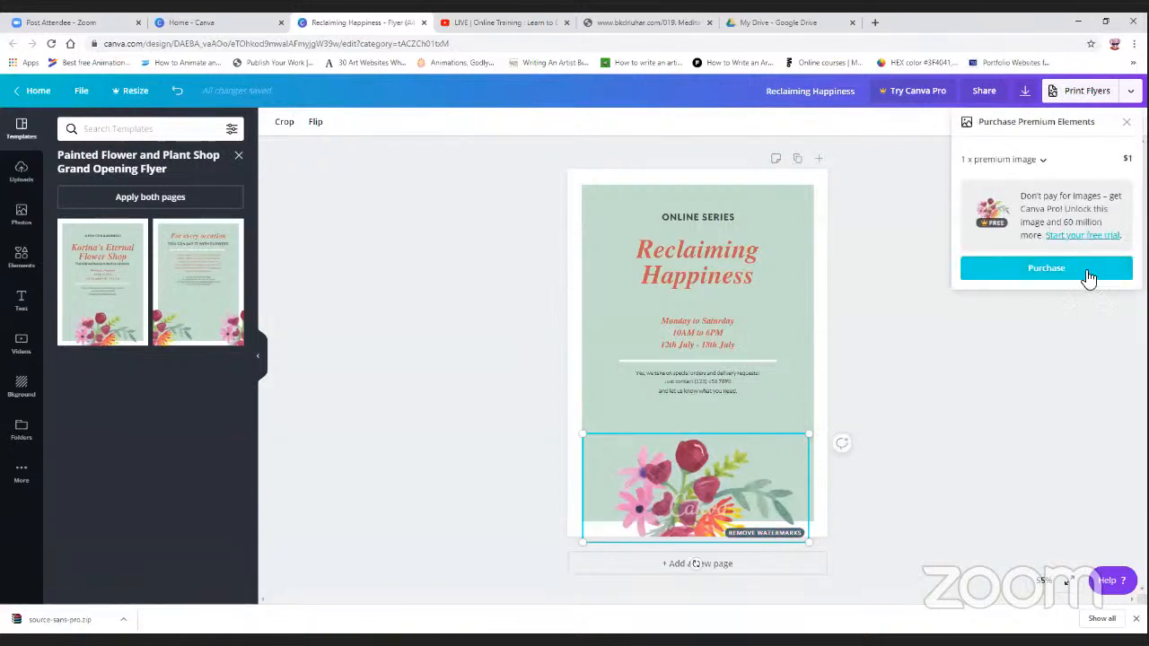
{"action": "left_click", "coordinate": [767, 511]}
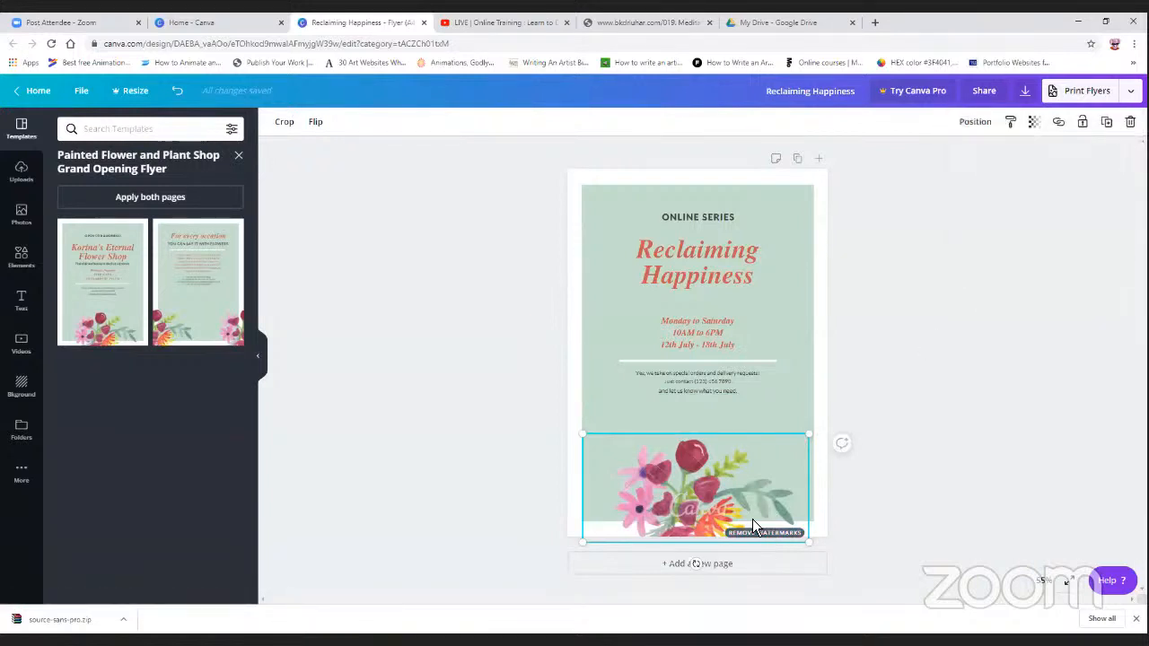
{"action": "key", "text": "Delete"}
Delete the three lines of small order and contact text below the white divider line
{"action": "left_click", "coordinate": [717, 386]}
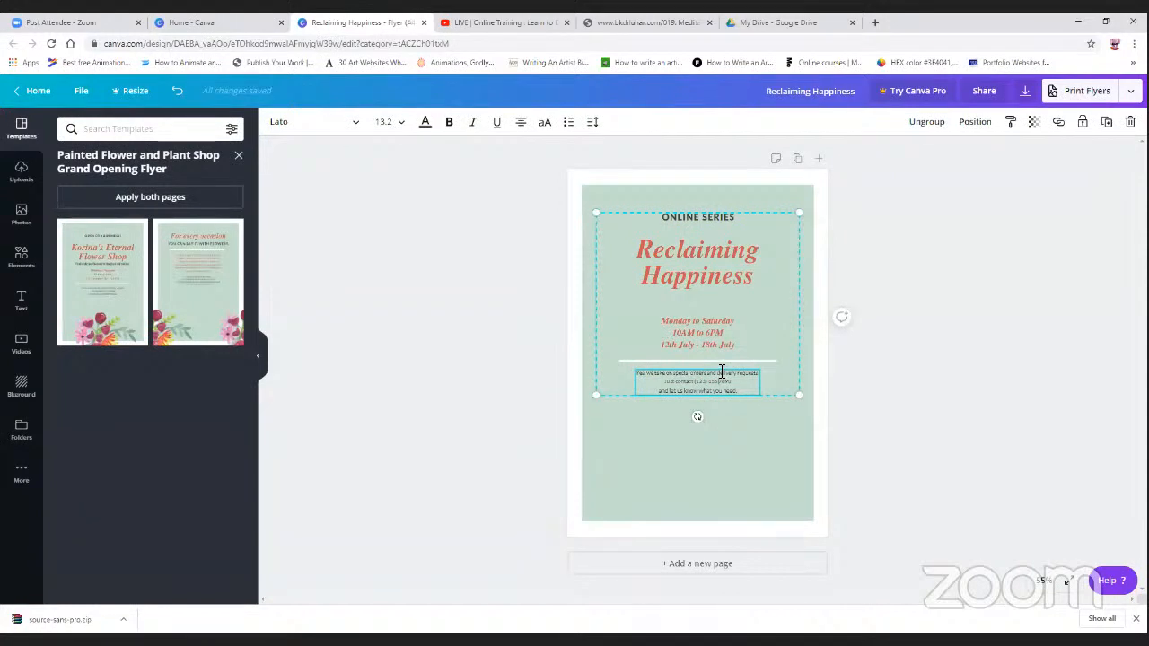
{"action": "left_click_drag", "start_coordinate": [747, 372], "coordinate": [623, 384]}
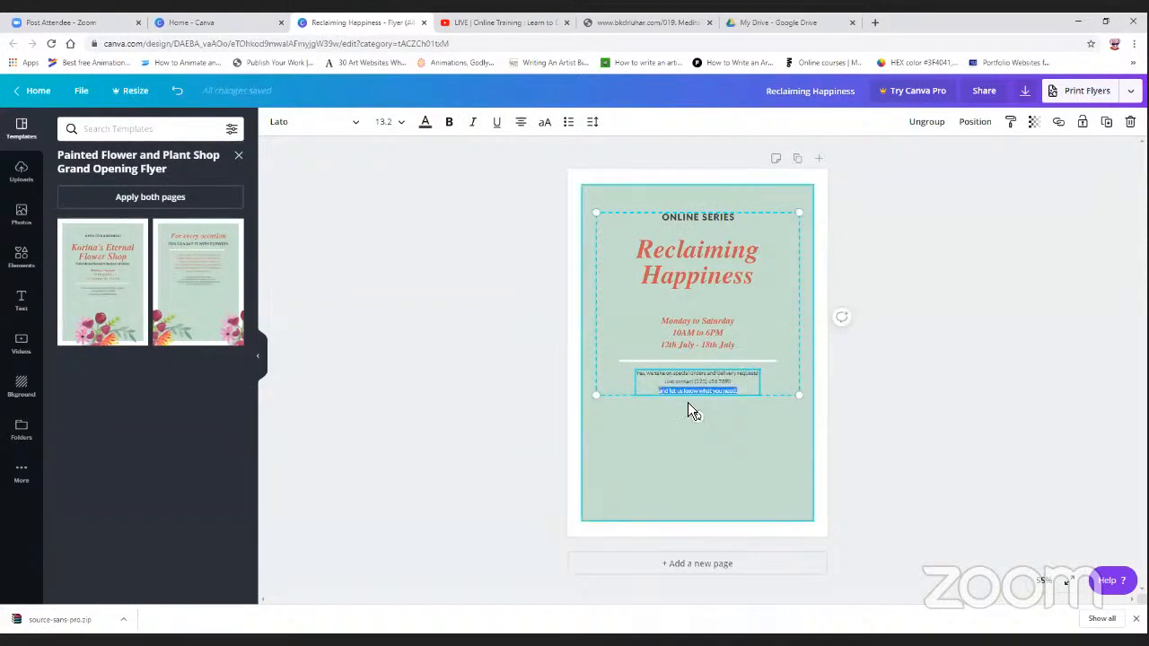
{"action": "key", "text": "BackSpace"}
{"action": "left_click_drag", "start_coordinate": [743, 389], "coordinate": [598, 370]}
{"action": "left_click", "coordinate": [667, 387]}
{"action": "key", "text": "BackSpace"}
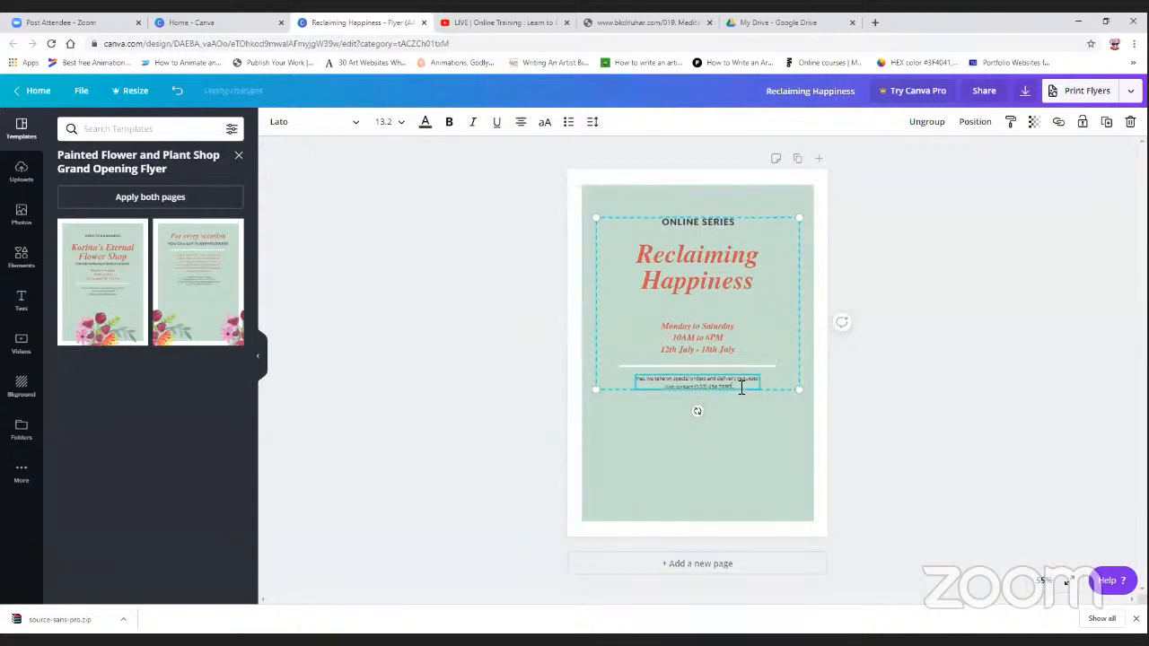
{"action": "left_click_drag", "start_coordinate": [741, 387], "coordinate": [638, 379]}
{"action": "key", "text": "BackSpace"}
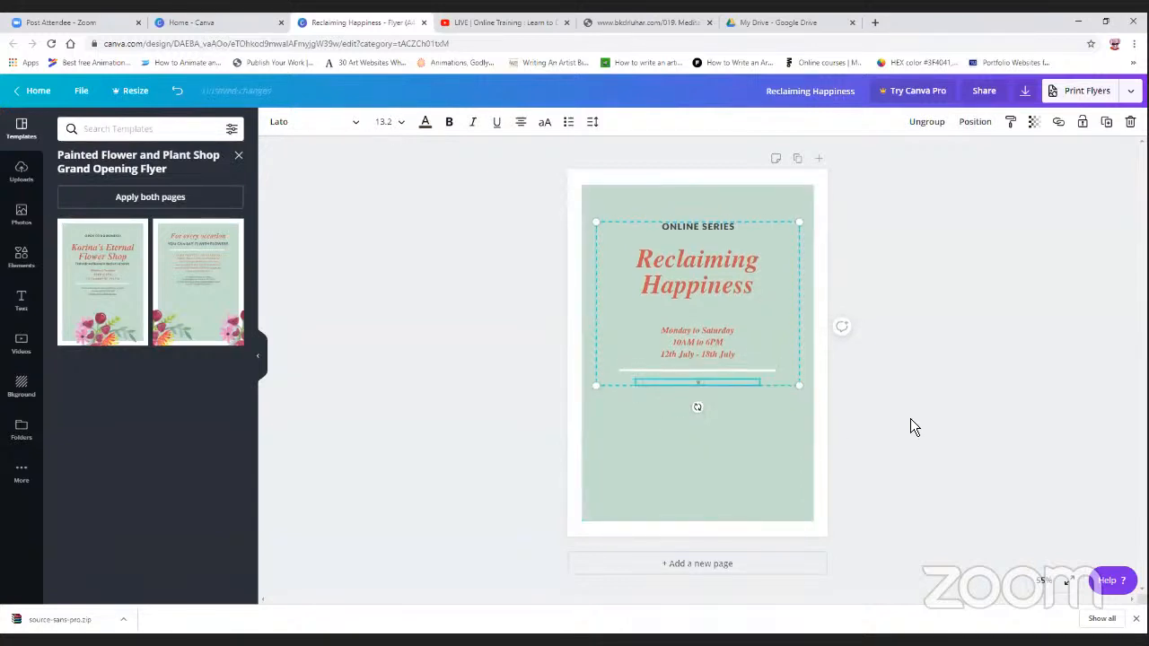
{"action": "left_click", "coordinate": [909, 419]}
{"action": "left_click", "coordinate": [714, 383]}
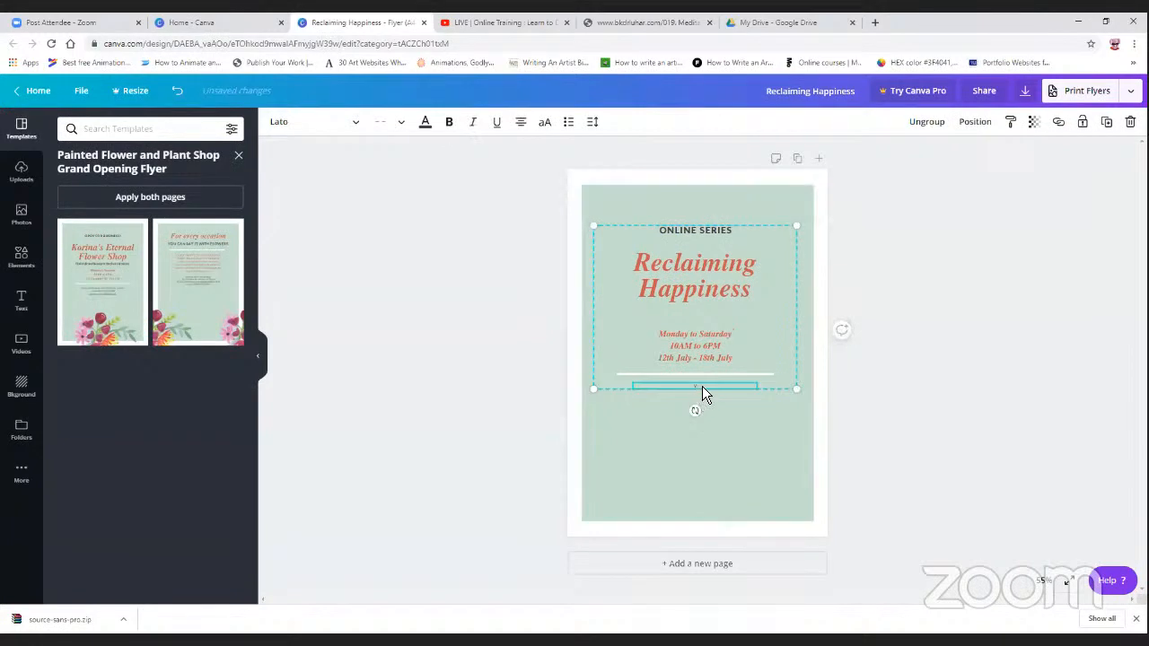
{"action": "left_click", "coordinate": [867, 421]}
{"action": "left_click", "coordinate": [704, 386]}
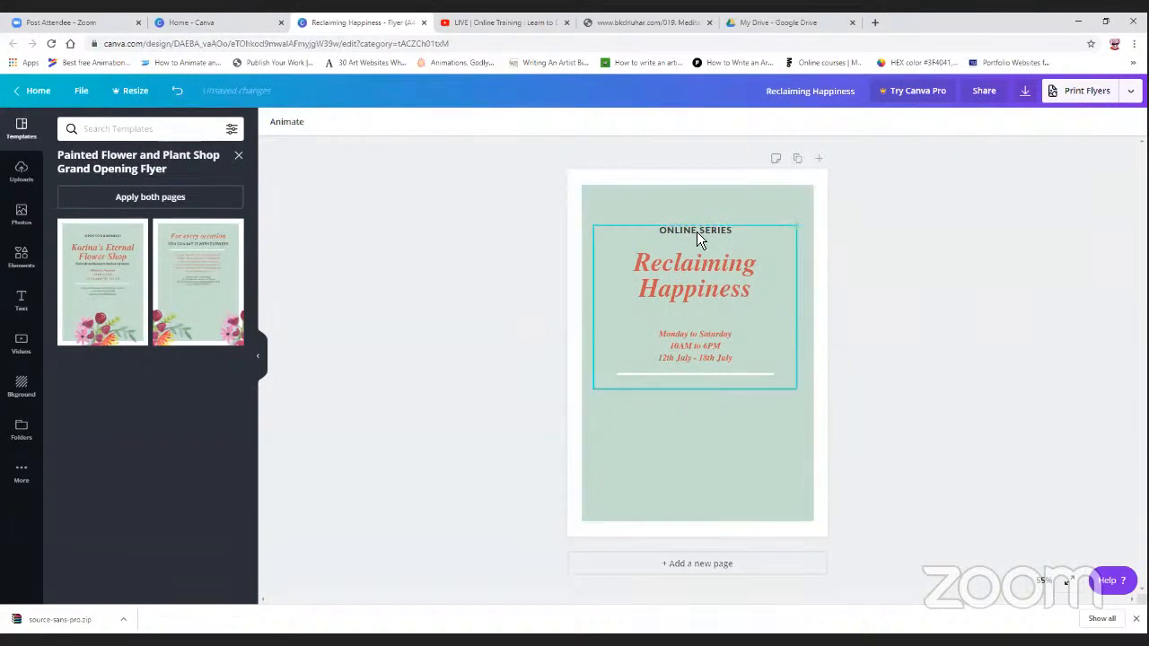
Move the green background rectangle slightly down the page
{"action": "left_click", "coordinate": [704, 234]}
{"action": "left_click_drag", "start_coordinate": [799, 264], "coordinate": [801, 273]}
{"action": "left_click", "coordinate": [835, 198]}
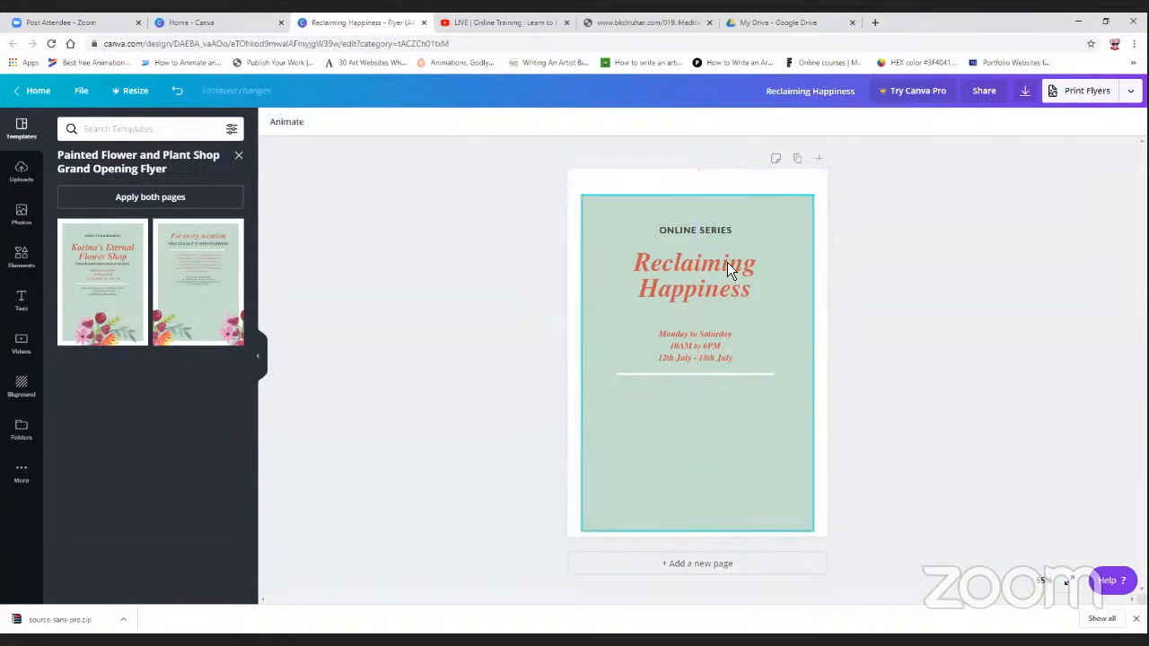
{"action": "left_click", "coordinate": [714, 241]}
{"action": "left_click", "coordinate": [710, 228]}
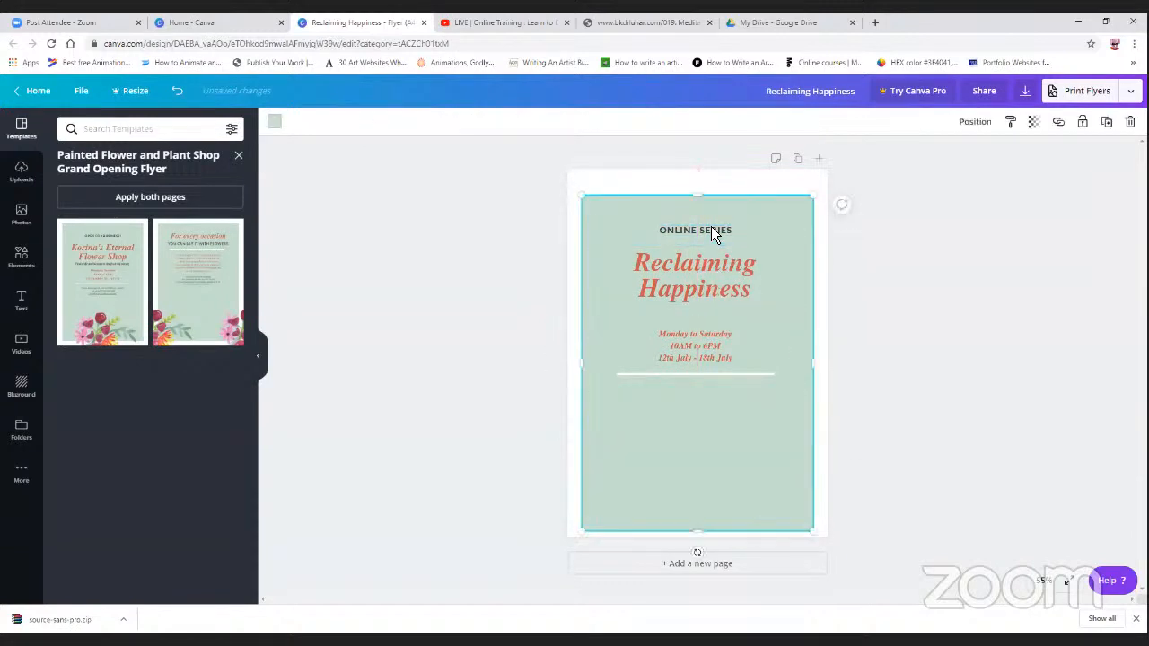
Enlarge the grouped flyer text slightly to about 168 wide by 135.4 high
{"action": "left_click", "coordinate": [708, 230]}
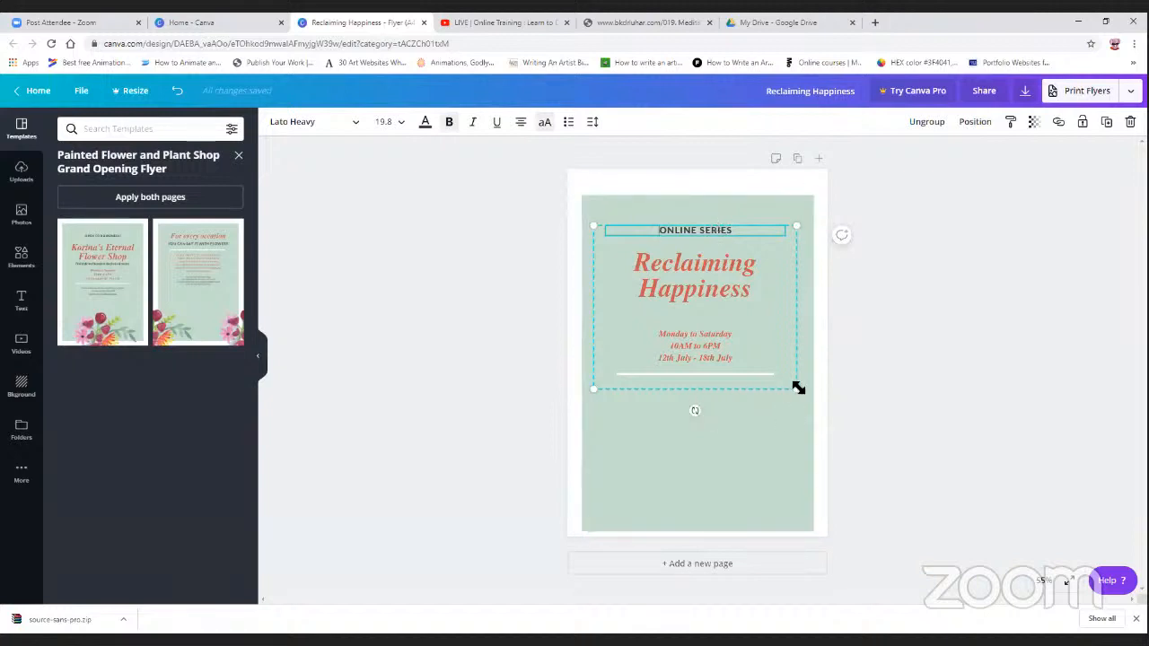
{"action": "mouse_move", "coordinate": [797, 391]}
{"action": "left_mouse_down"}
{"action": "mouse_move", "coordinate": [789, 380]}
{"action": "mouse_move", "coordinate": [854, 422]}
{"action": "mouse_move", "coordinate": [787, 379]}
{"action": "mouse_move", "coordinate": [801, 392]}
{"action": "left_mouse_up"}
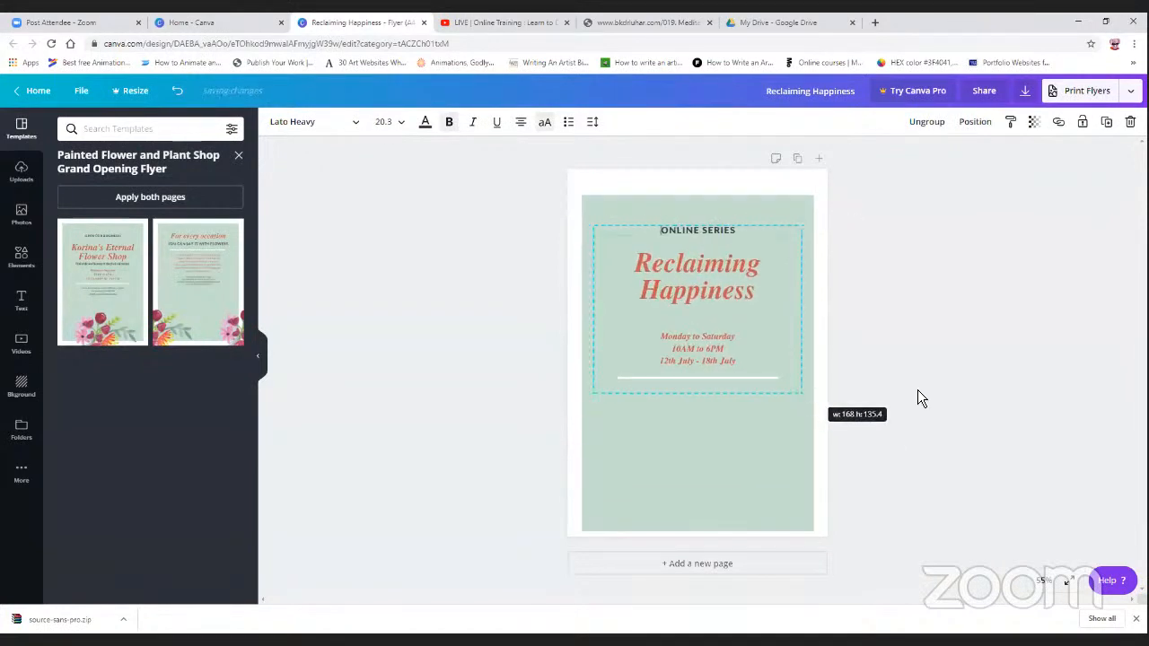
{"action": "left_click", "coordinate": [917, 398]}
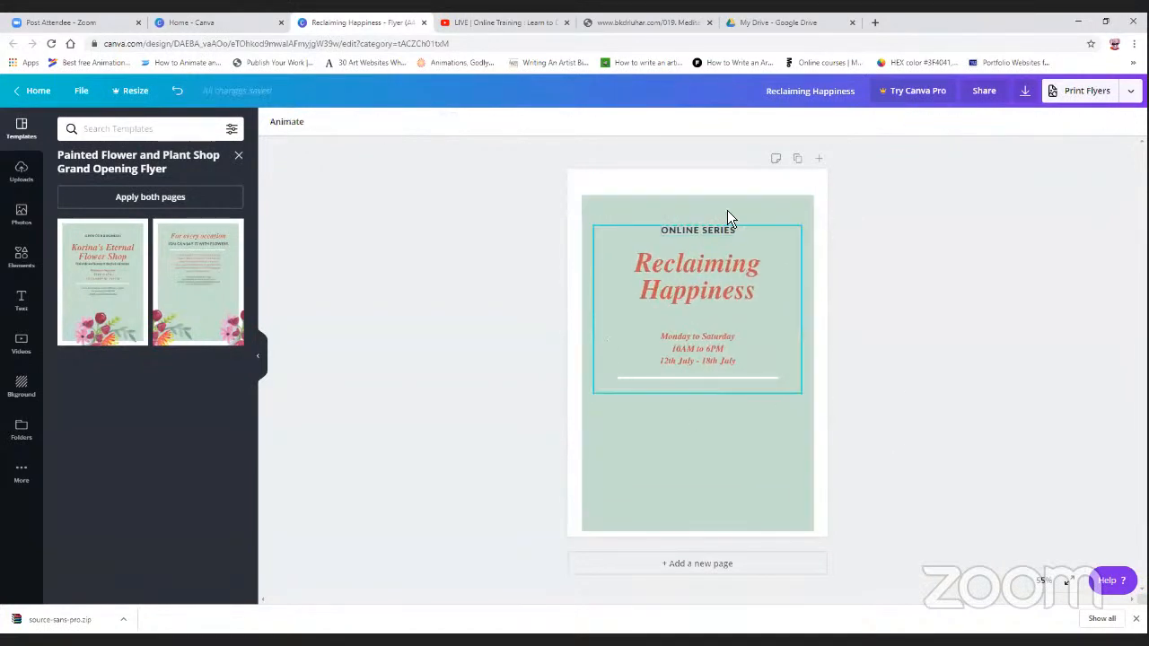
Look through the available text headings and font combinations, and the additional apps and integrations
{"action": "left_click", "coordinate": [20, 302]}
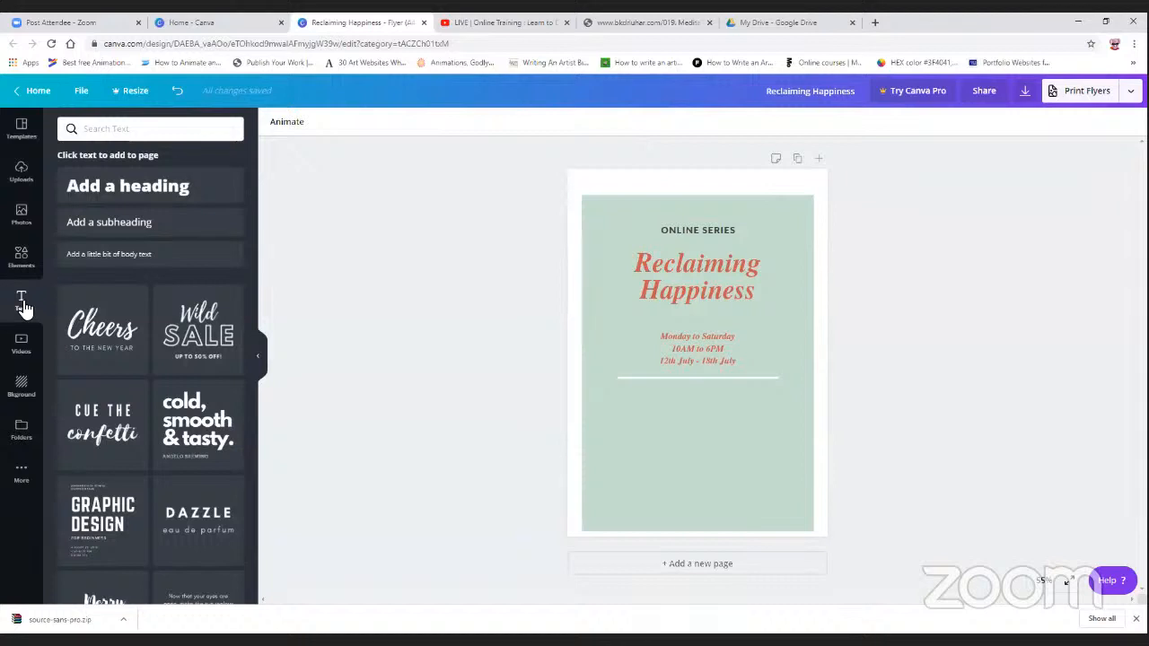
{"action": "left_click_drag", "start_coordinate": [126, 186], "coordinate": [559, 502]}
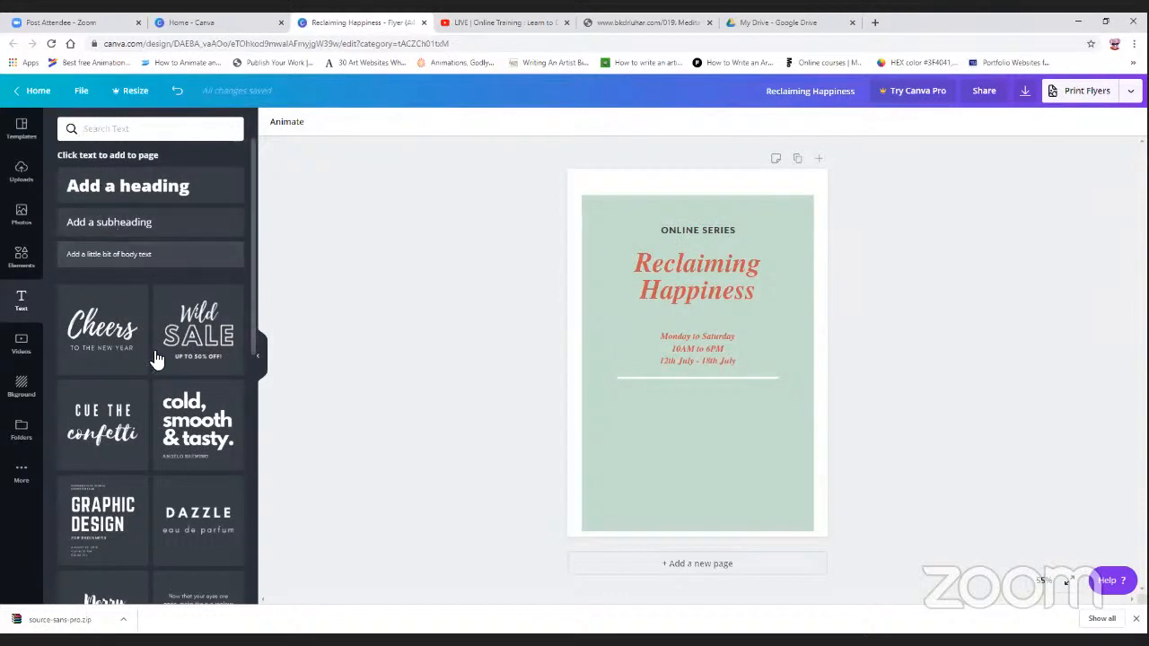
{"action": "scroll", "coordinate": [166, 377], "scroll_direction": "down", "scroll_amount": 5}
{"action": "scroll", "coordinate": [123, 379], "scroll_direction": "up", "scroll_amount": 5}
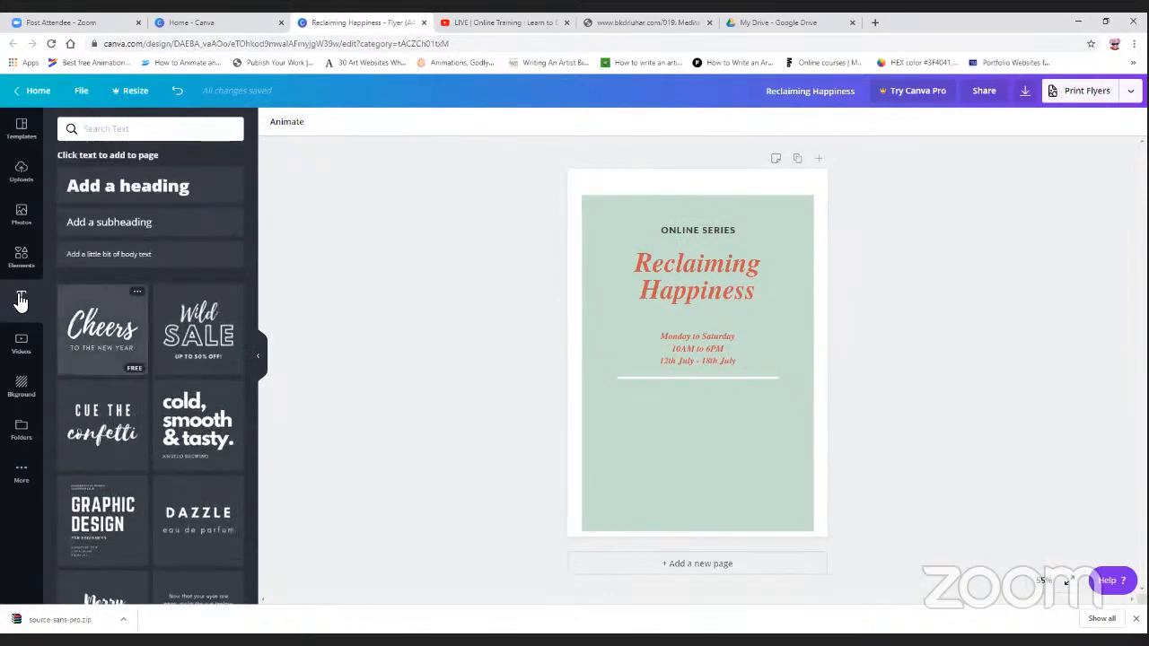
{"action": "left_click", "coordinate": [21, 472]}
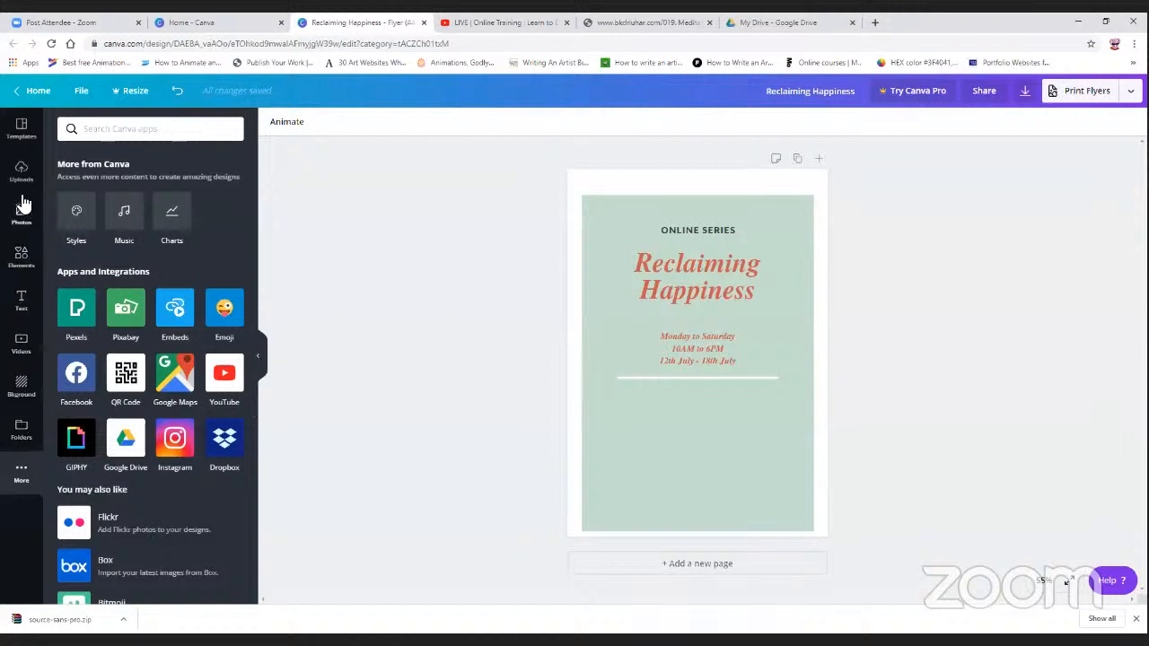
{"action": "left_click", "coordinate": [20, 309]}
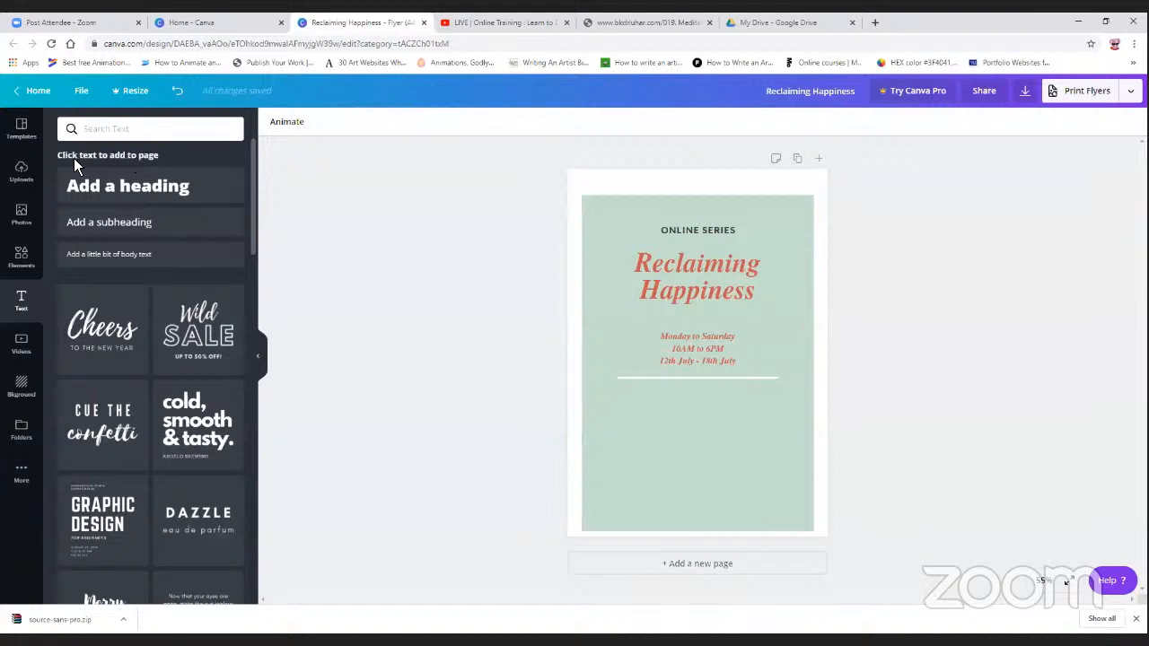
Add a body text line to the flyer and move it to the bottom of the green rectangle
{"action": "left_click", "coordinate": [150, 258]}
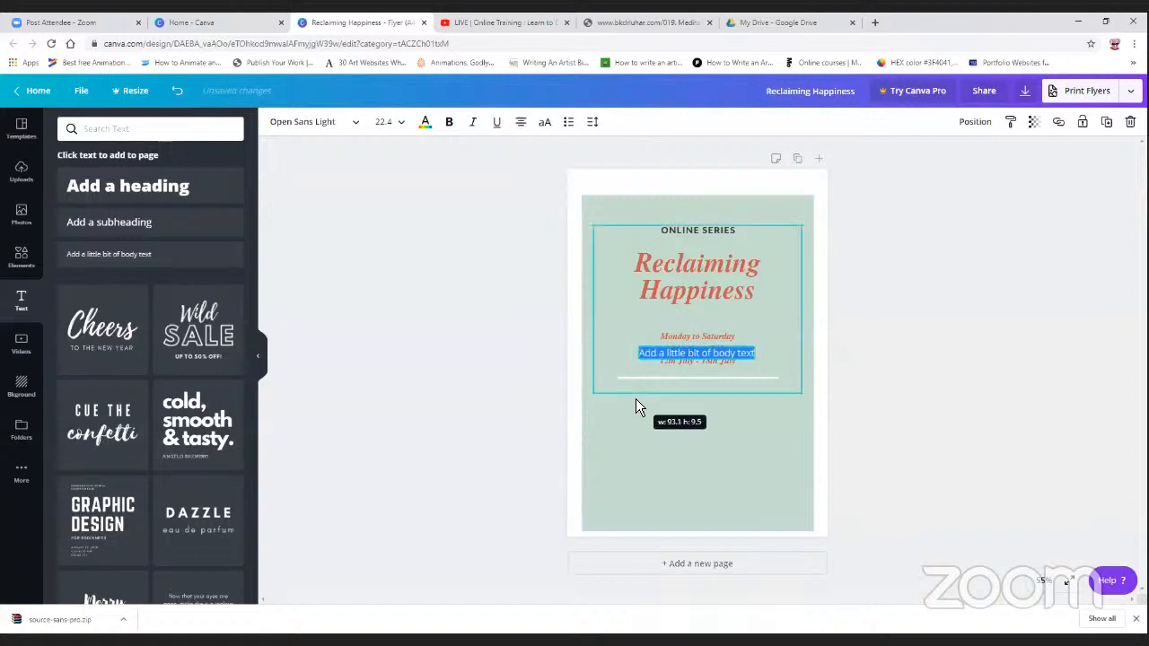
{"action": "left_click_drag", "start_coordinate": [664, 359], "coordinate": [672, 519]}
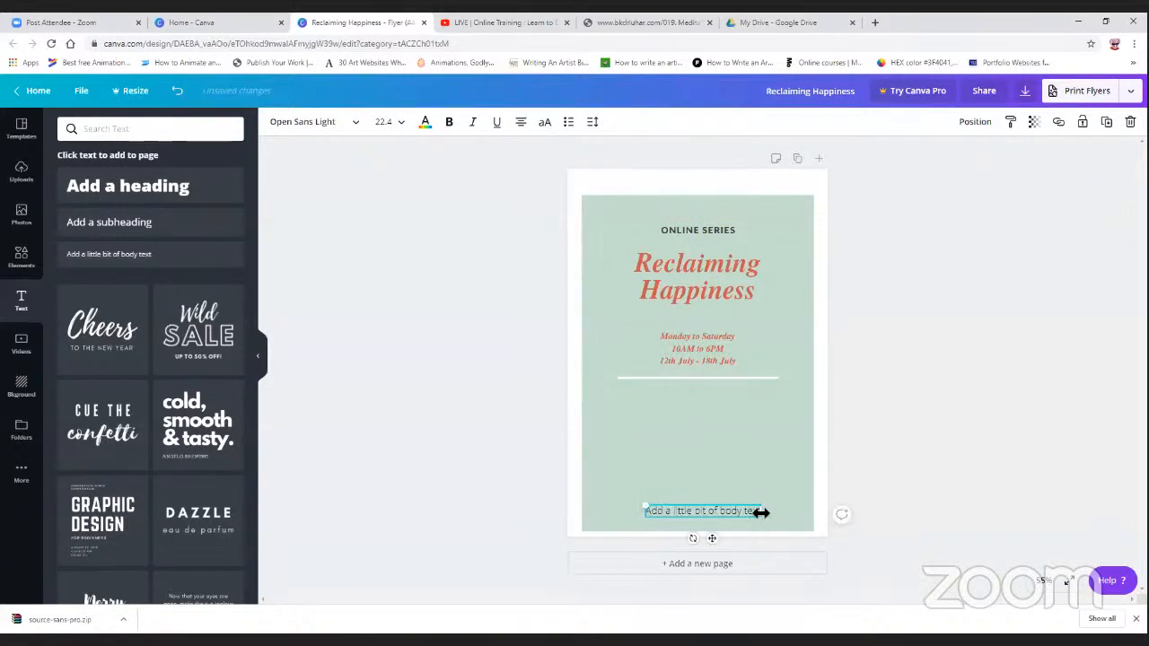
{"action": "left_click_drag", "start_coordinate": [760, 512], "coordinate": [692, 518]}
Replace the placeholder wording of the new body text line with "Organized by Brahma Kumaris"
{"action": "key", "text": "ctrl+a"}
{"action": "key", "text": "BackSpace"}
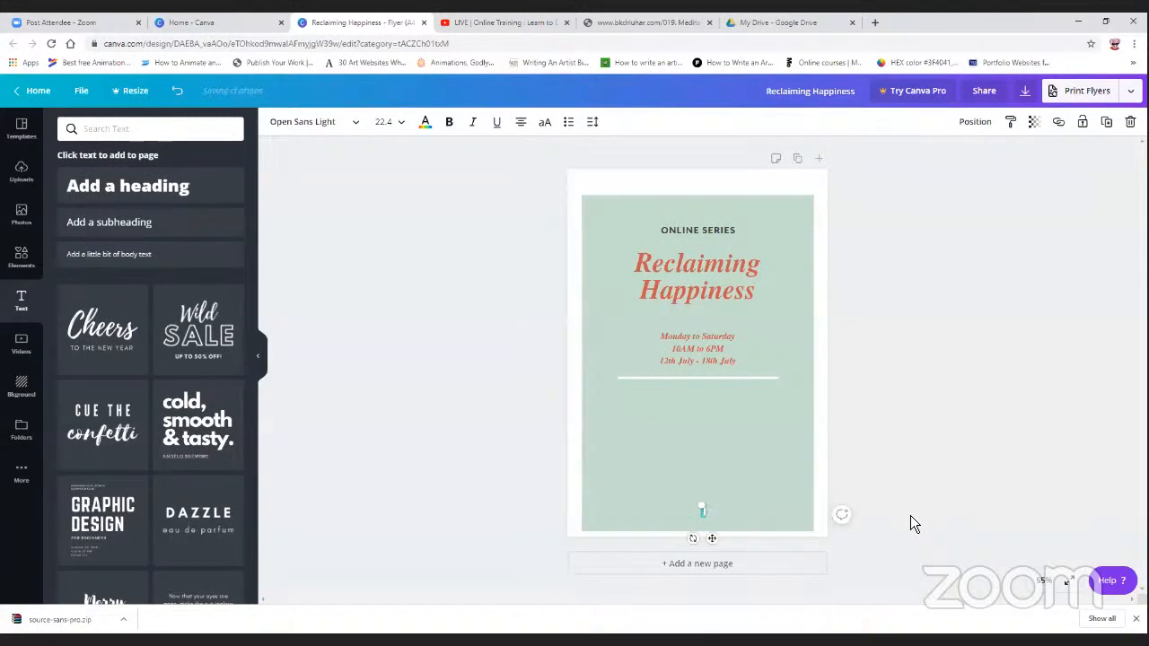
{"action": "type", "text": "Organized by "}
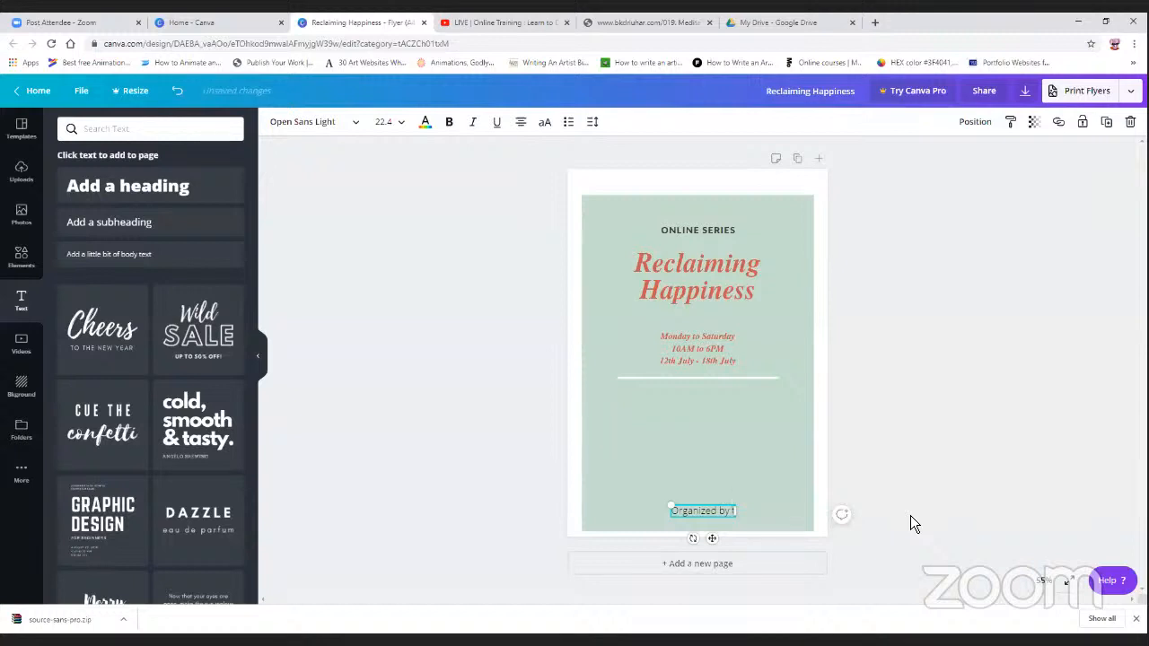
{"action": "type", "text": "Brahma K"}
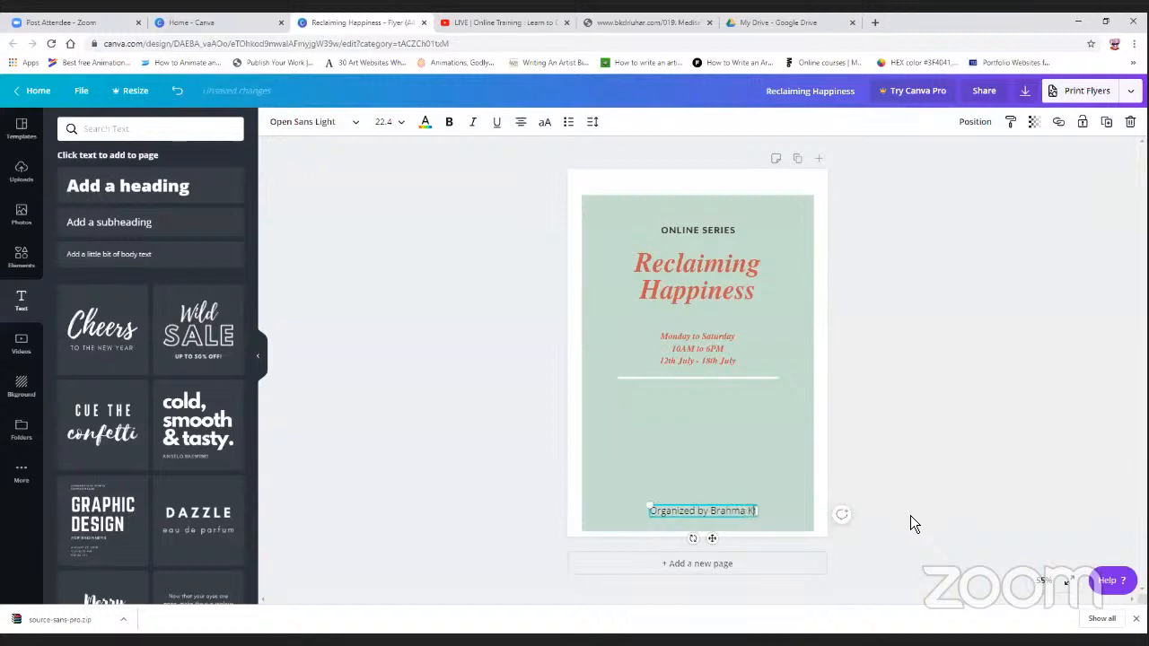
{"action": "type", "text": "umaris"}
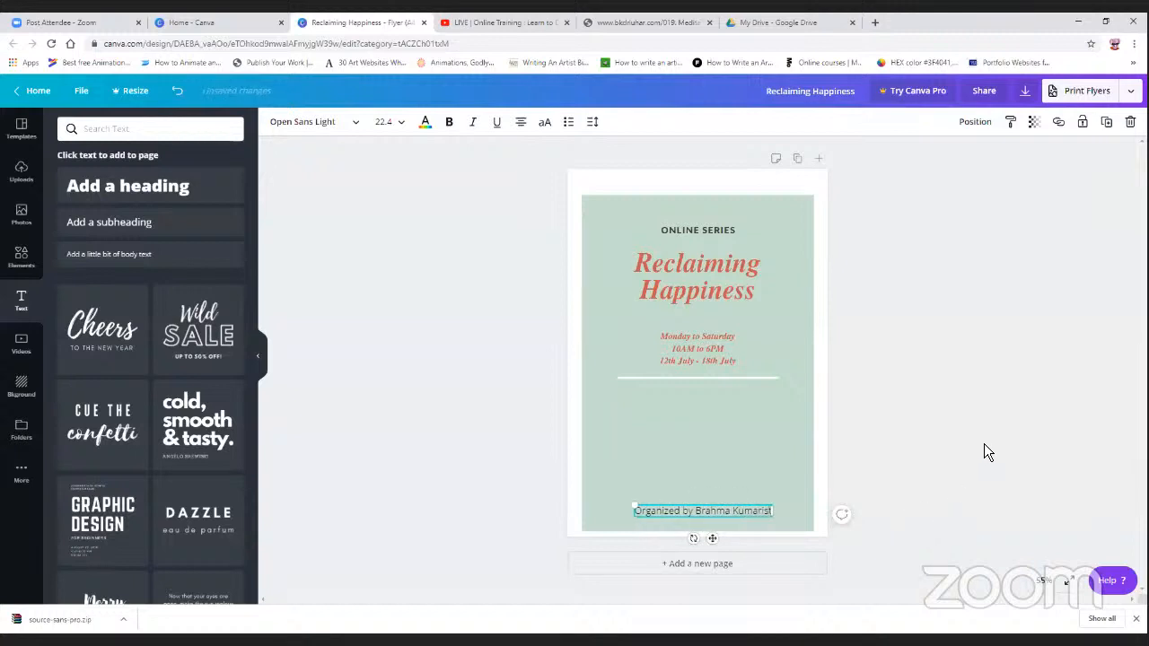
{"action": "left_click", "coordinate": [985, 442]}
{"action": "left_click", "coordinate": [719, 509]}
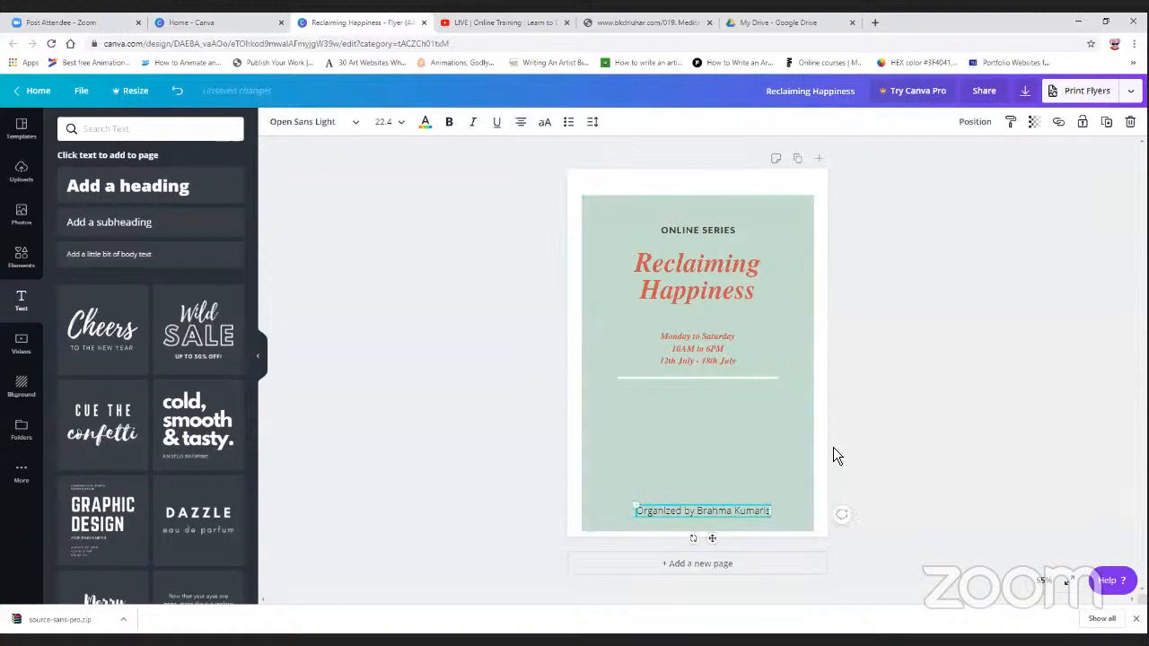
{"action": "left_click", "coordinate": [833, 447]}
{"action": "left_click", "coordinate": [143, 231]}
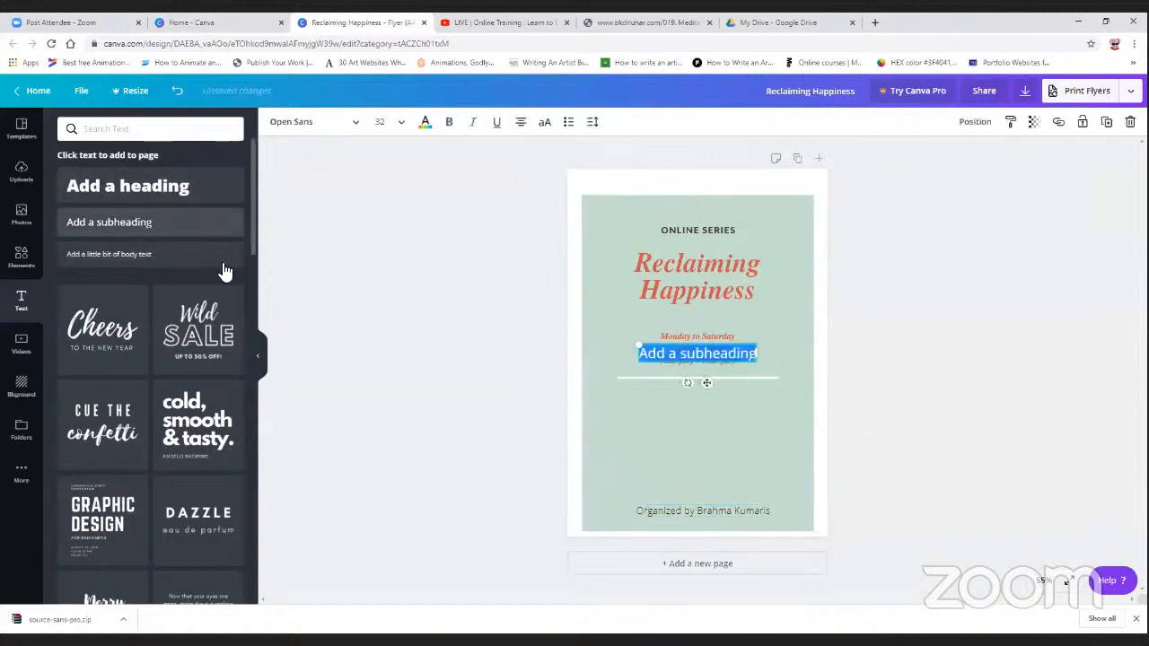
{"action": "left_click_drag", "start_coordinate": [671, 348], "coordinate": [679, 478]}
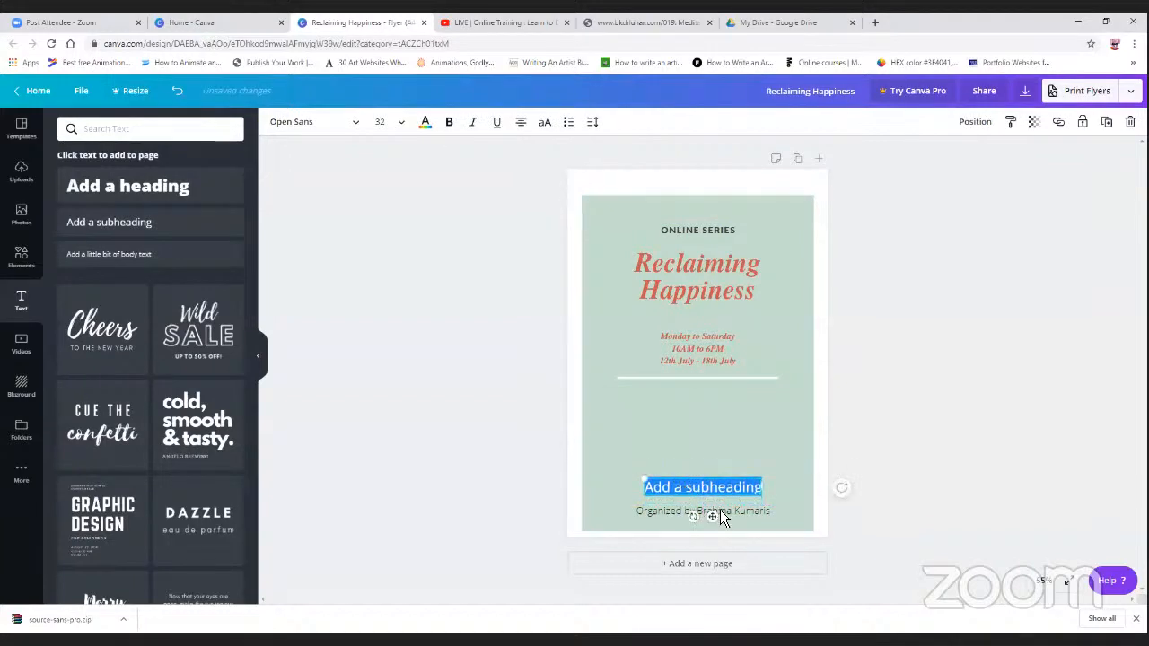
{"action": "key", "text": "Delete"}
{"action": "left_click", "coordinate": [523, 438]}
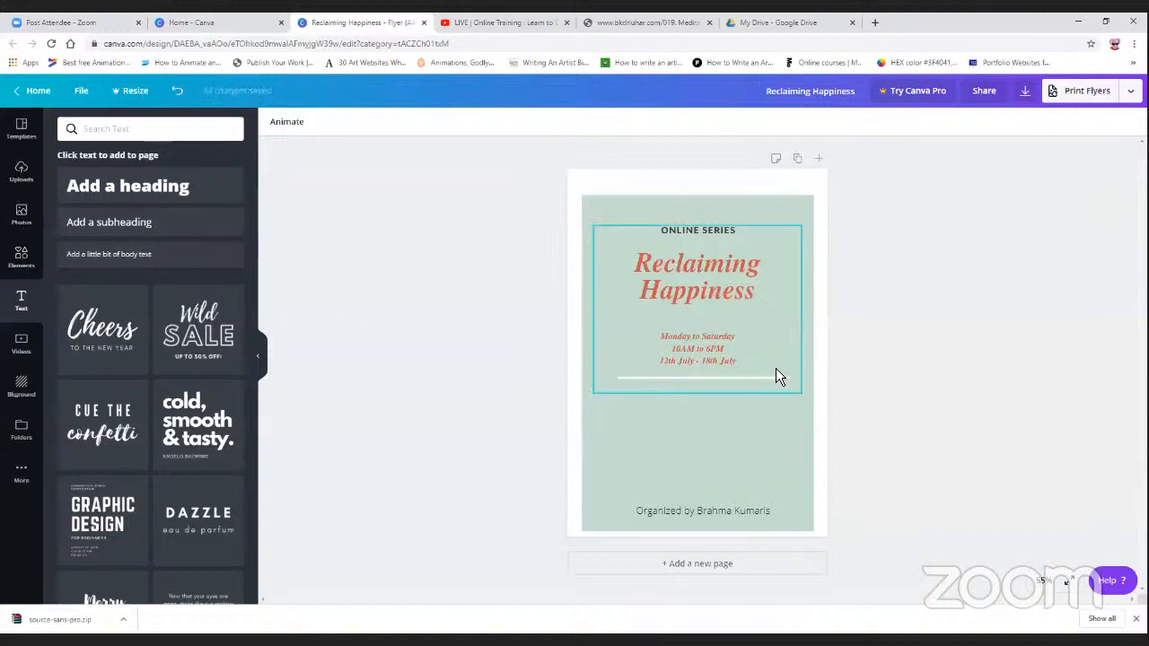
Upload the image "baba" from the PNG images folder inside PowerPoint_Session on the Desktop
{"action": "left_click", "coordinate": [22, 170]}
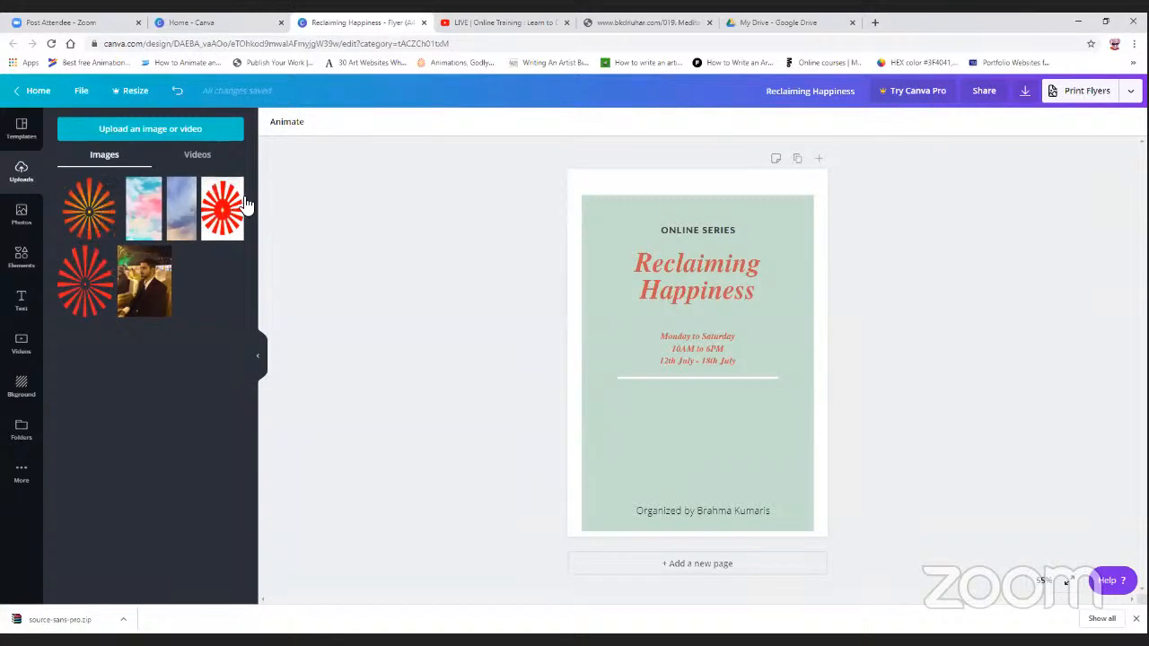
{"action": "left_click", "coordinate": [167, 134]}
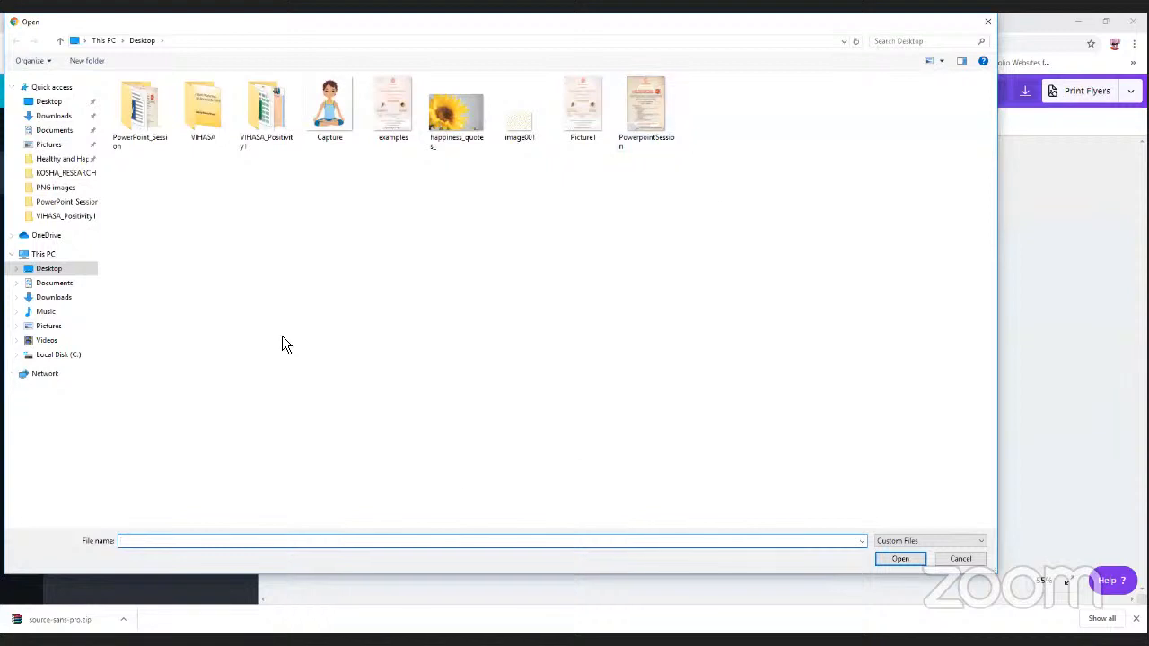
{"action": "double_click", "coordinate": [149, 144]}
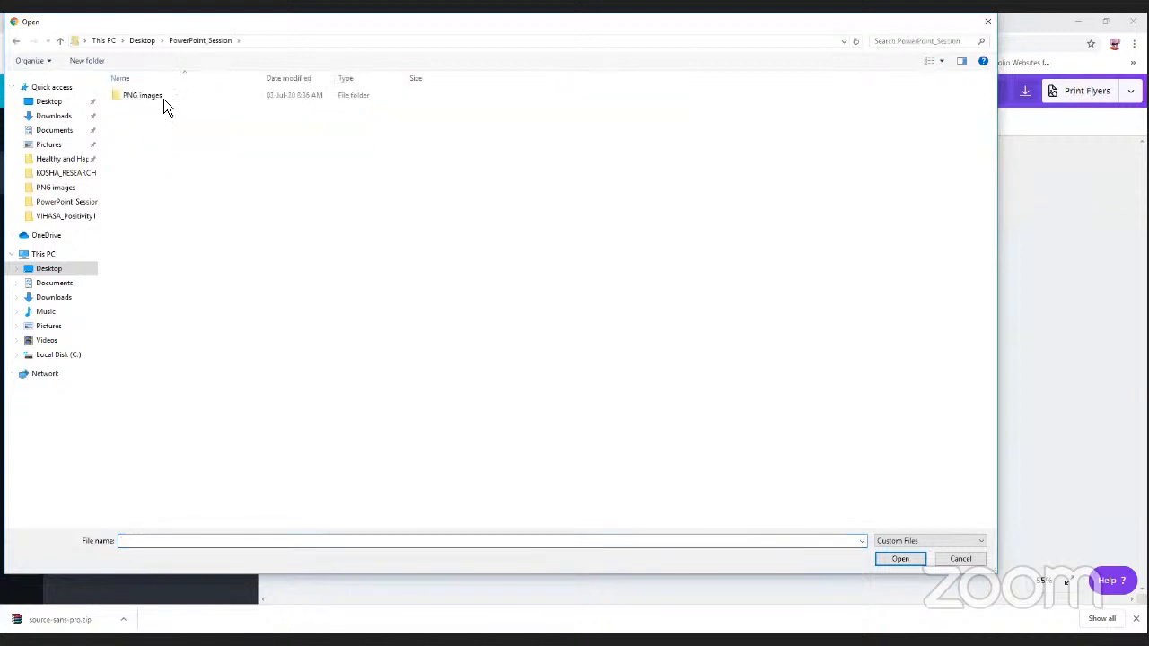
{"action": "double_click", "coordinate": [165, 100]}
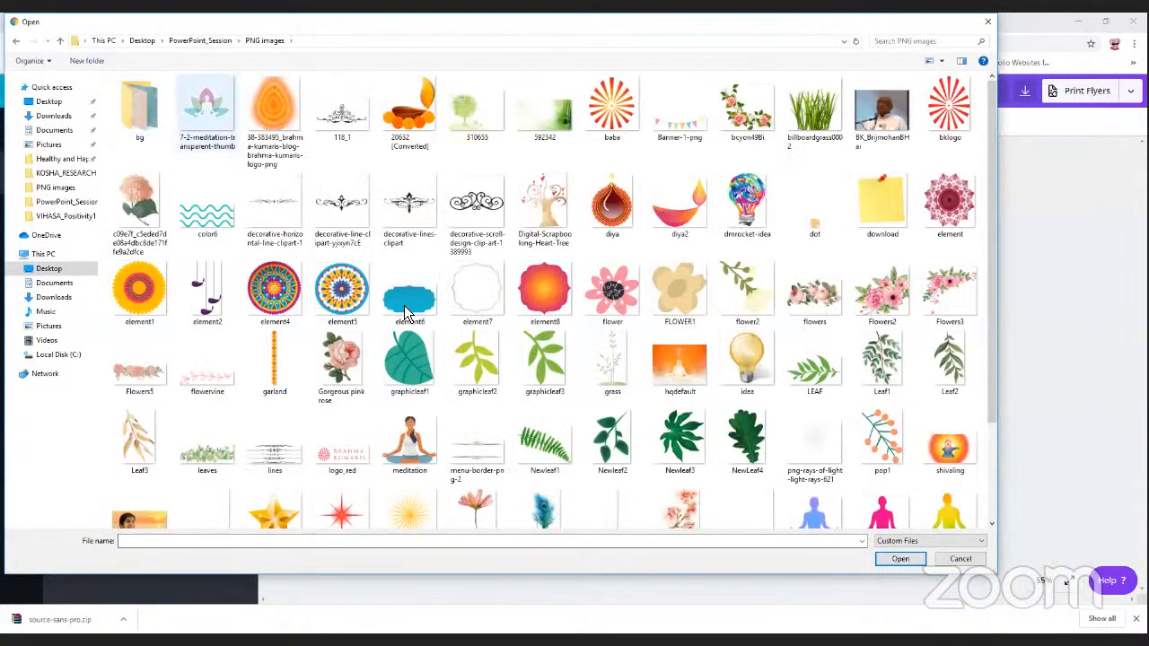
{"action": "scroll", "coordinate": [314, 436], "scroll_direction": "down", "scroll_amount": 3}
{"action": "scroll", "coordinate": [709, 449], "scroll_direction": "up", "scroll_amount": 3}
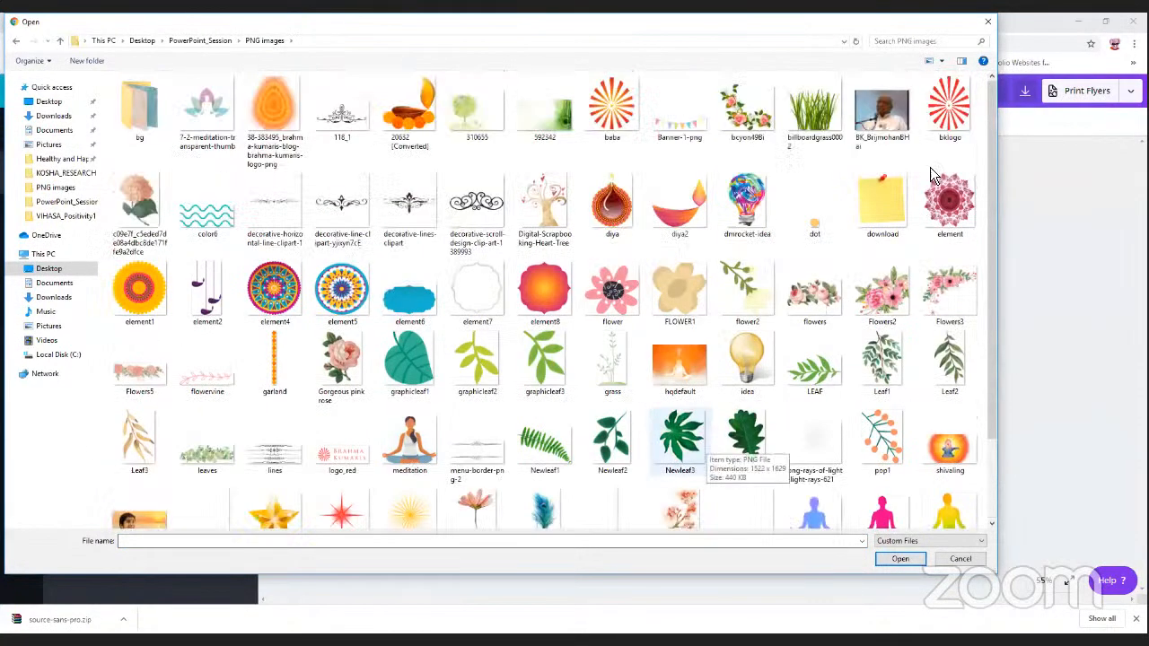
{"action": "left_click", "coordinate": [611, 132]}
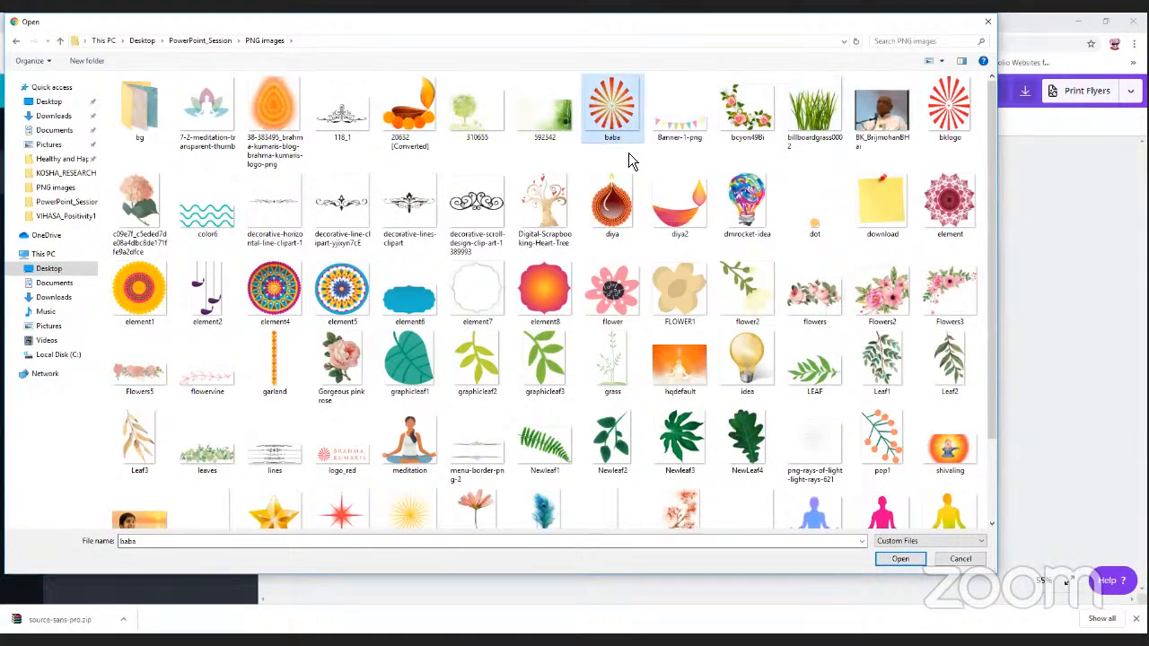
{"action": "scroll", "coordinate": [628, 159], "scroll_direction": "down", "scroll_amount": 1}
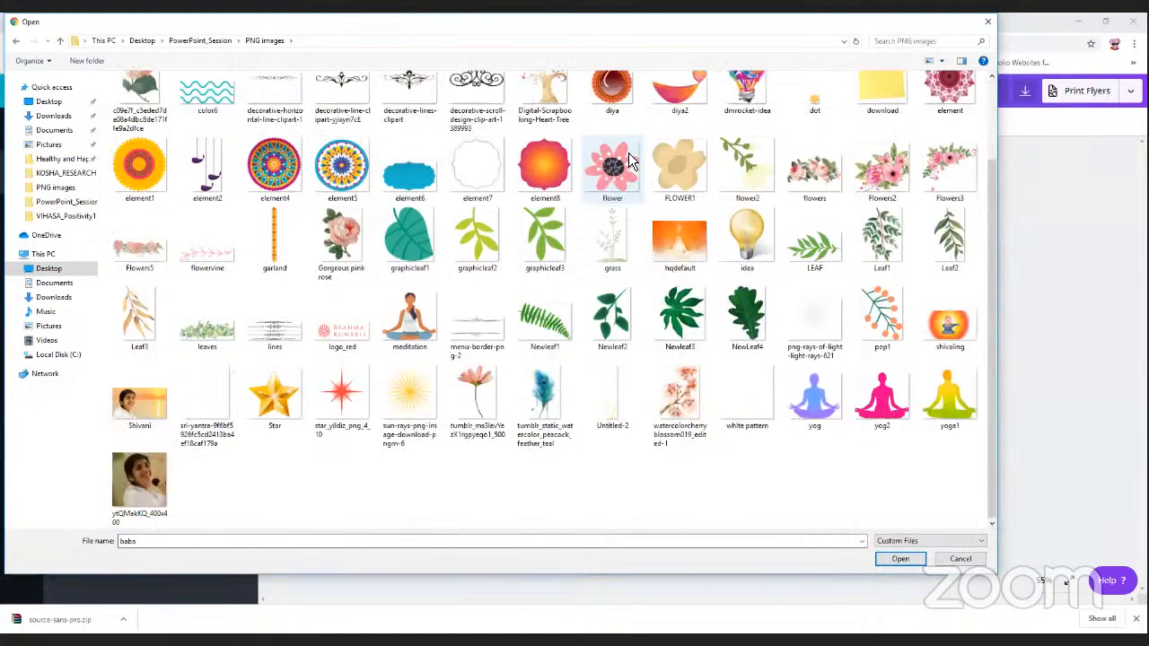
{"action": "scroll", "coordinate": [628, 157], "scroll_direction": "up", "scroll_amount": 1}
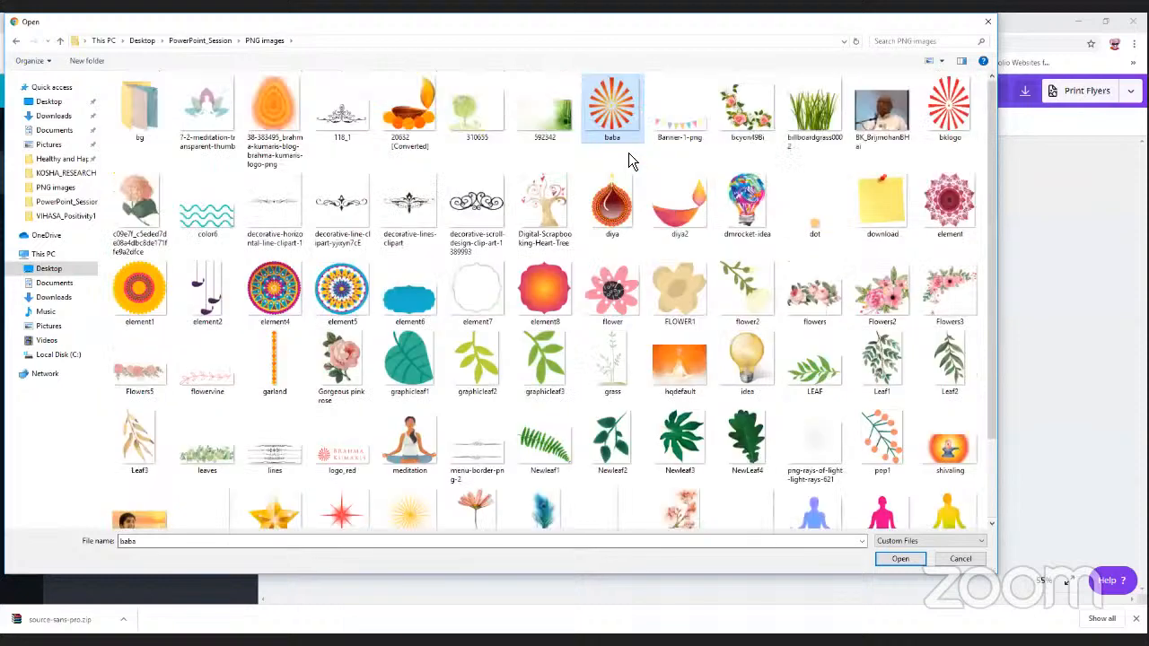
{"action": "left_click", "coordinate": [899, 559]}
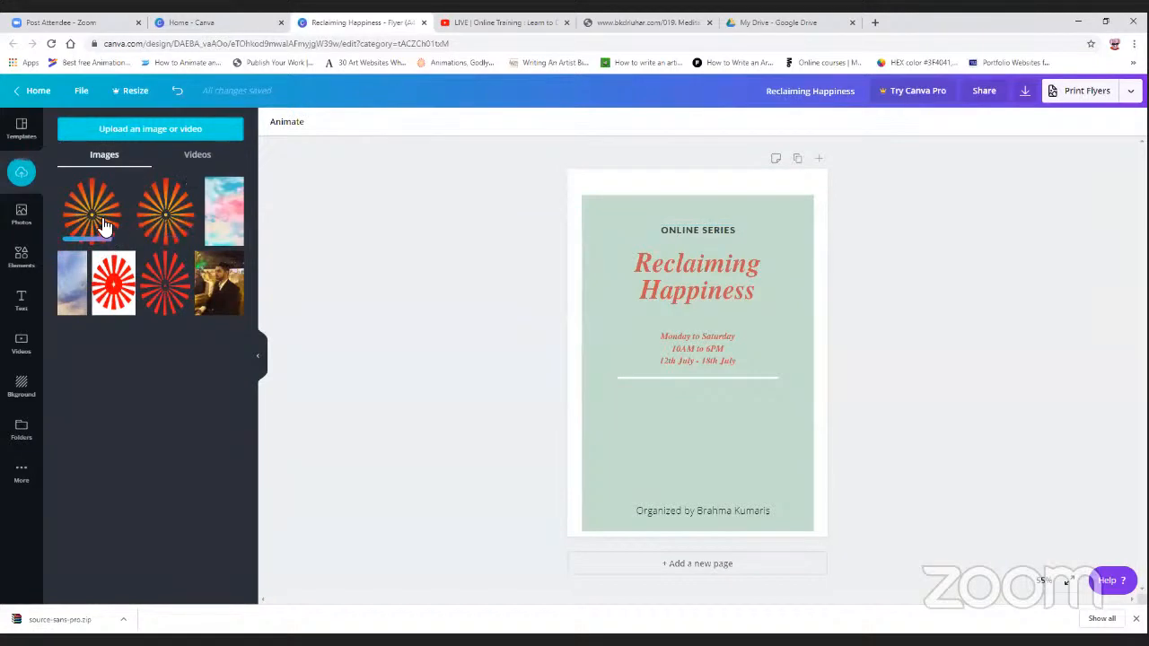
Place the uploaded orange sunburst image on the flyer, shrink it to logo size and centre it above "ONLINE SERIES"
{"action": "left_click", "coordinate": [157, 223]}
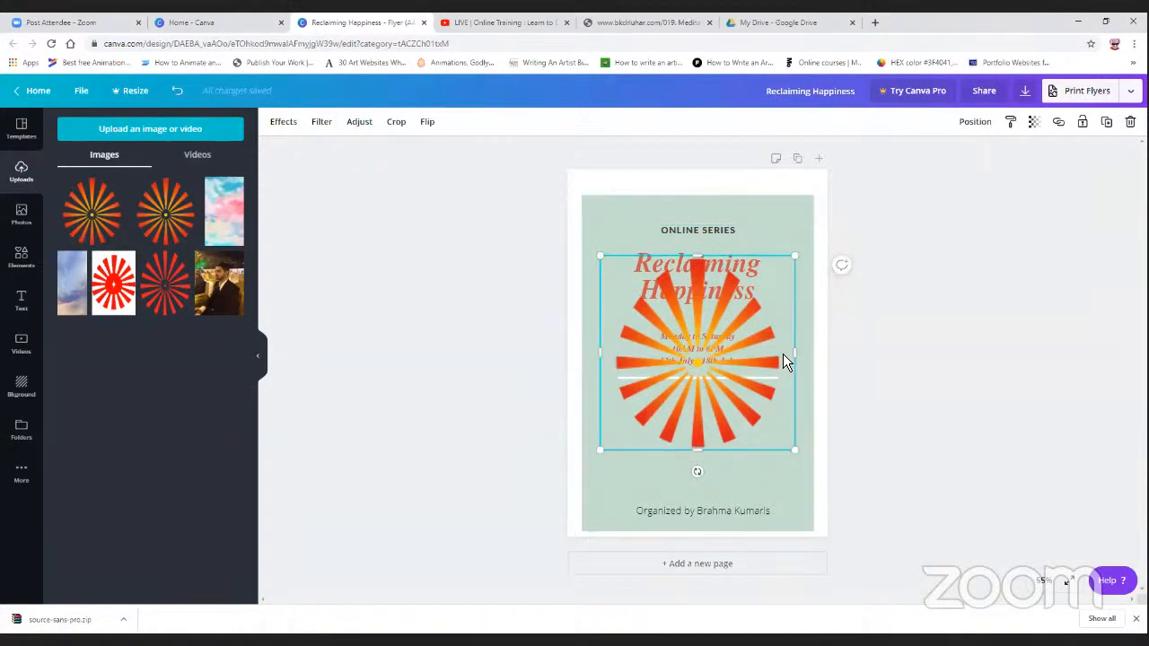
{"action": "mouse_move", "coordinate": [796, 353]}
{"action": "left_mouse_down"}
{"action": "mouse_move", "coordinate": [669, 354]}
{"action": "mouse_move", "coordinate": [791, 369]}
{"action": "left_mouse_up"}
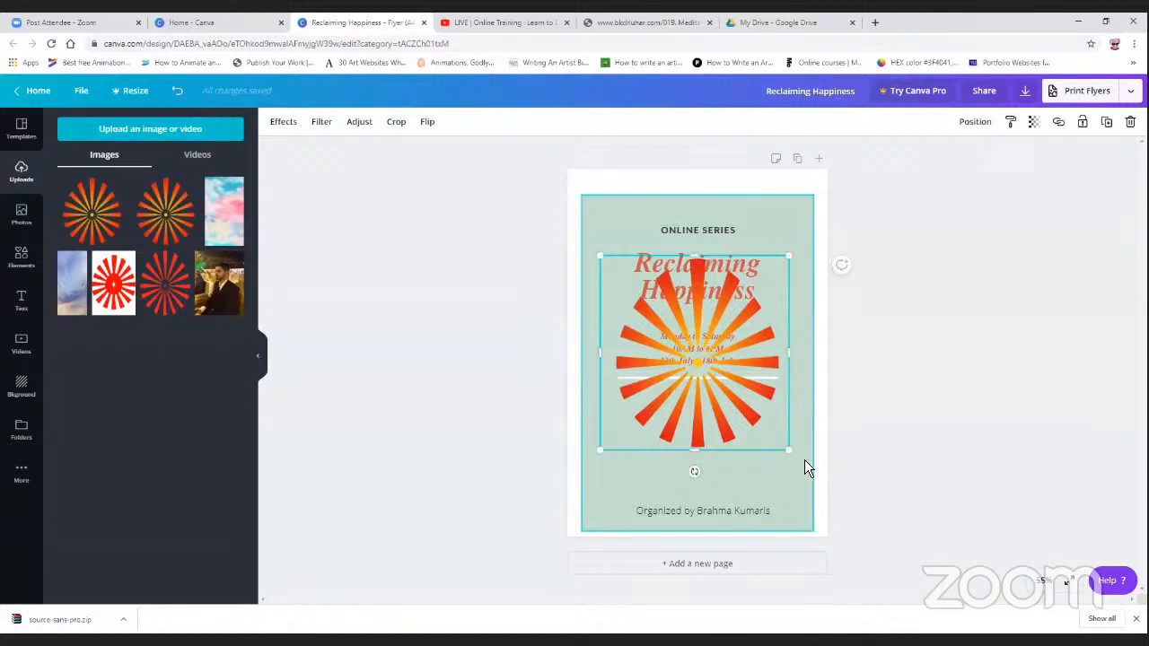
{"action": "left_click_drag", "start_coordinate": [791, 456], "coordinate": [690, 213]}
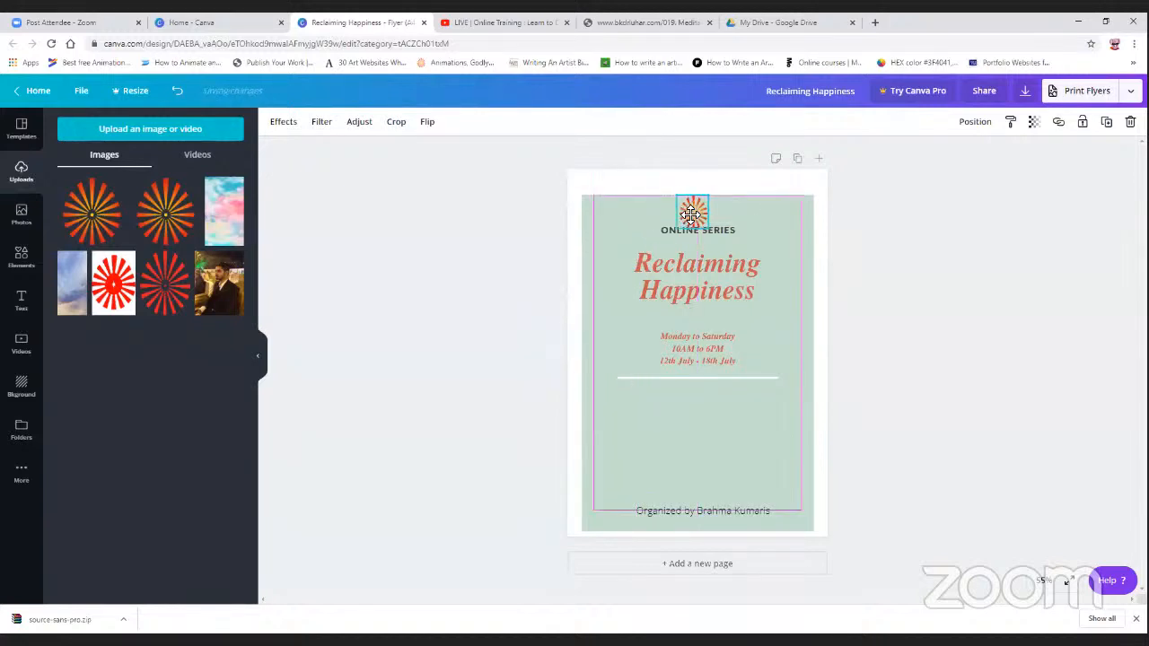
Shrink the grouped flyer text slightly so that "ONLINE SERIES" clears the sunburst logo
{"action": "left_click", "coordinate": [723, 227]}
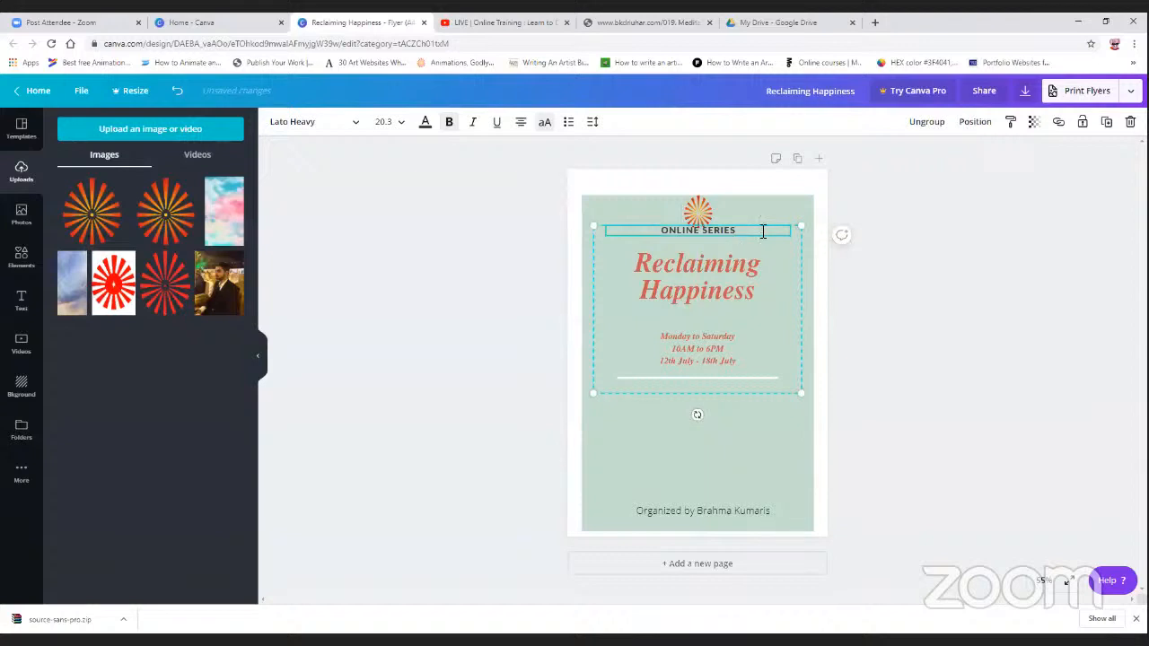
{"action": "left_click", "coordinate": [763, 227]}
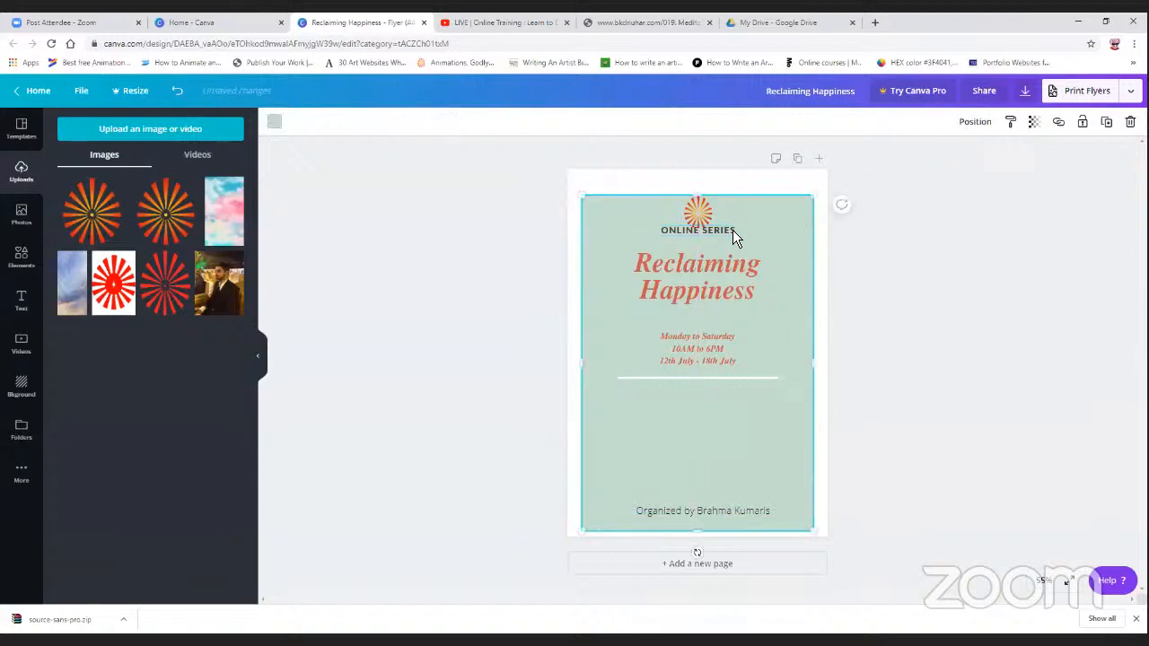
{"action": "left_click", "coordinate": [734, 230]}
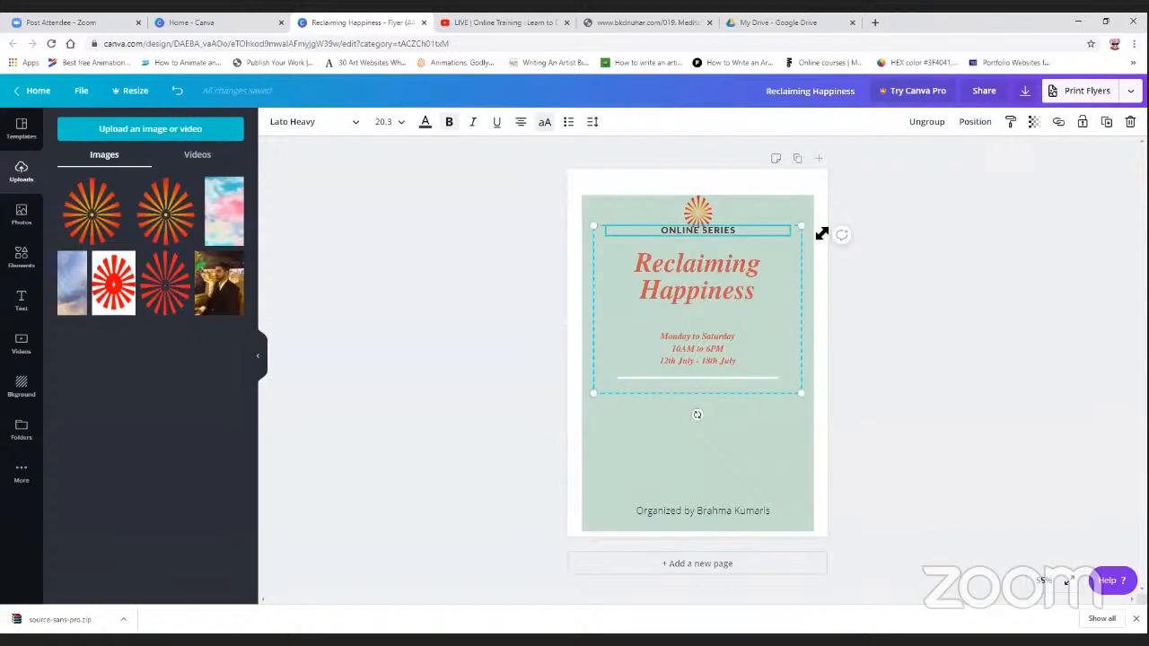
{"action": "left_click_drag", "start_coordinate": [805, 230], "coordinate": [801, 249]}
Move the green background rectangle up so it is centred on the page behind the logo and text
{"action": "left_click", "coordinate": [776, 240]}
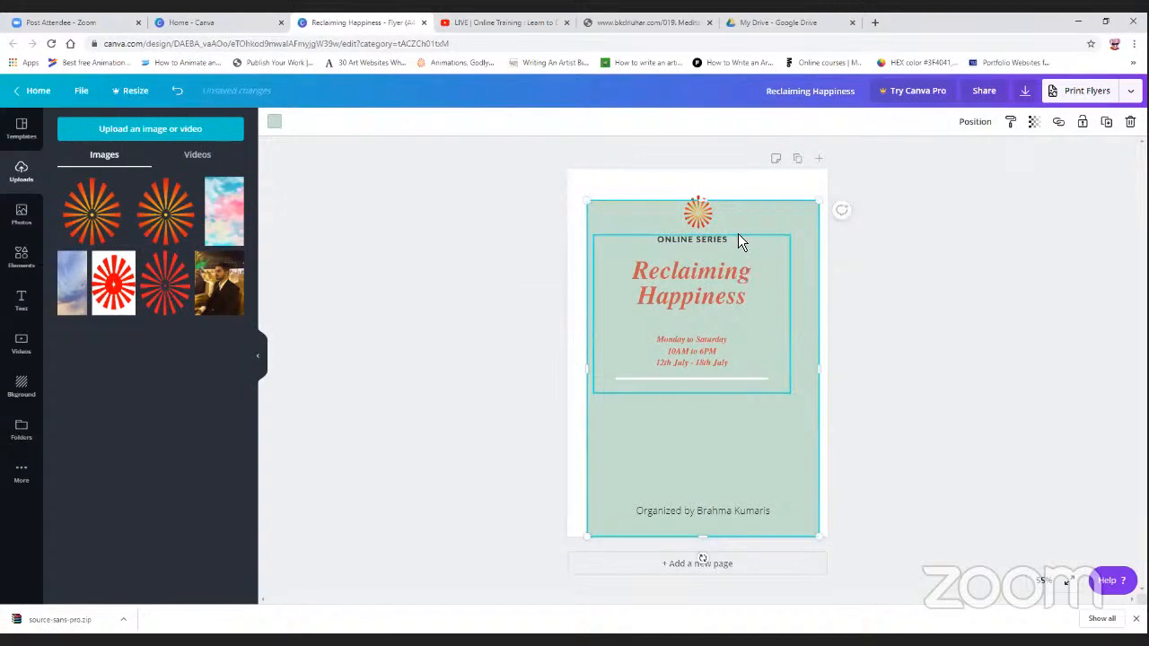
{"action": "left_click_drag", "start_coordinate": [741, 205], "coordinate": [746, 201]}
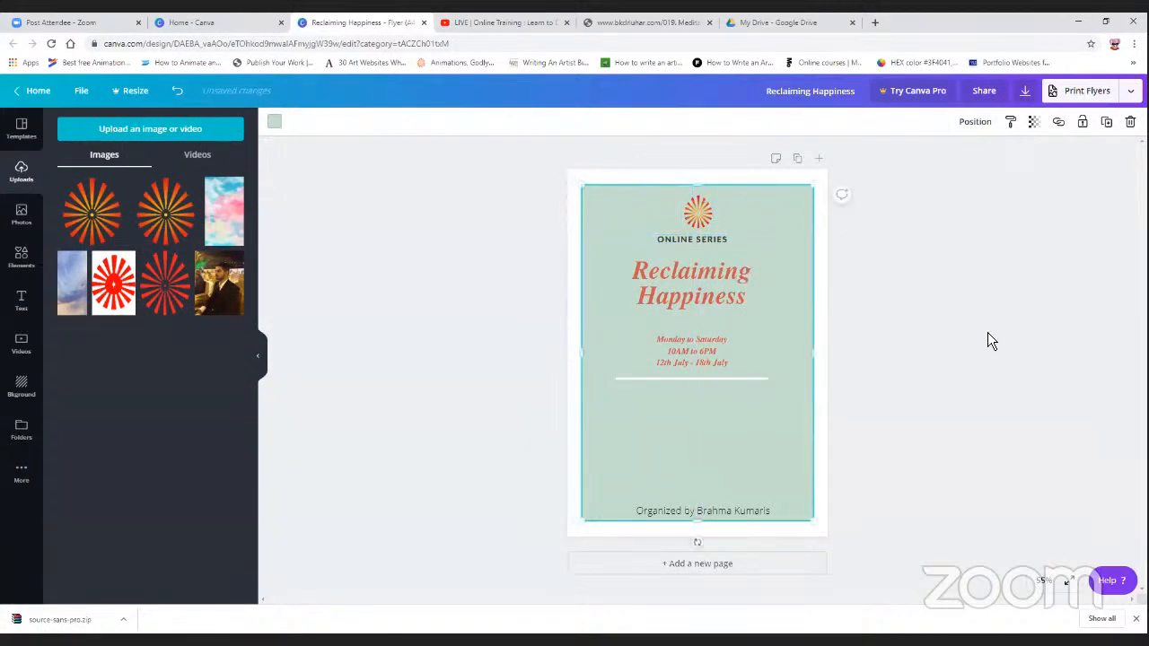
{"action": "left_click", "coordinate": [610, 329]}
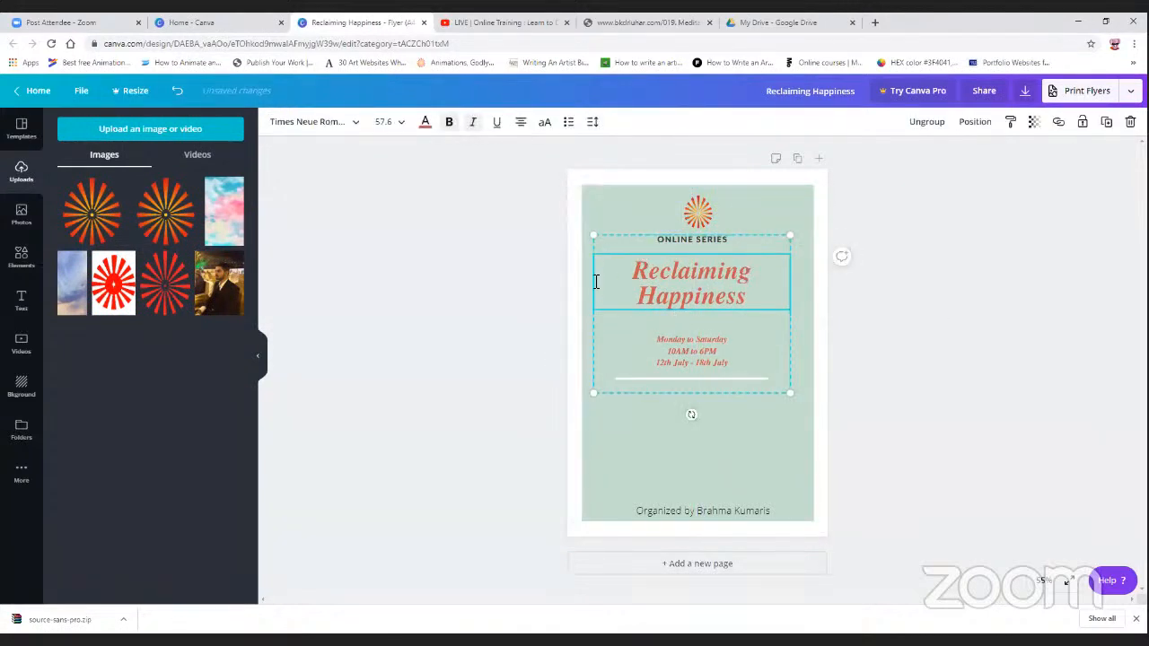
{"action": "mouse_move", "coordinate": [698, 414]}
{"action": "left_mouse_down"}
{"action": "mouse_move", "coordinate": [676, 428]}
{"action": "mouse_move", "coordinate": [731, 404]}
{"action": "mouse_move", "coordinate": [693, 417]}
{"action": "left_mouse_up"}
{"action": "left_click", "coordinate": [896, 370]}
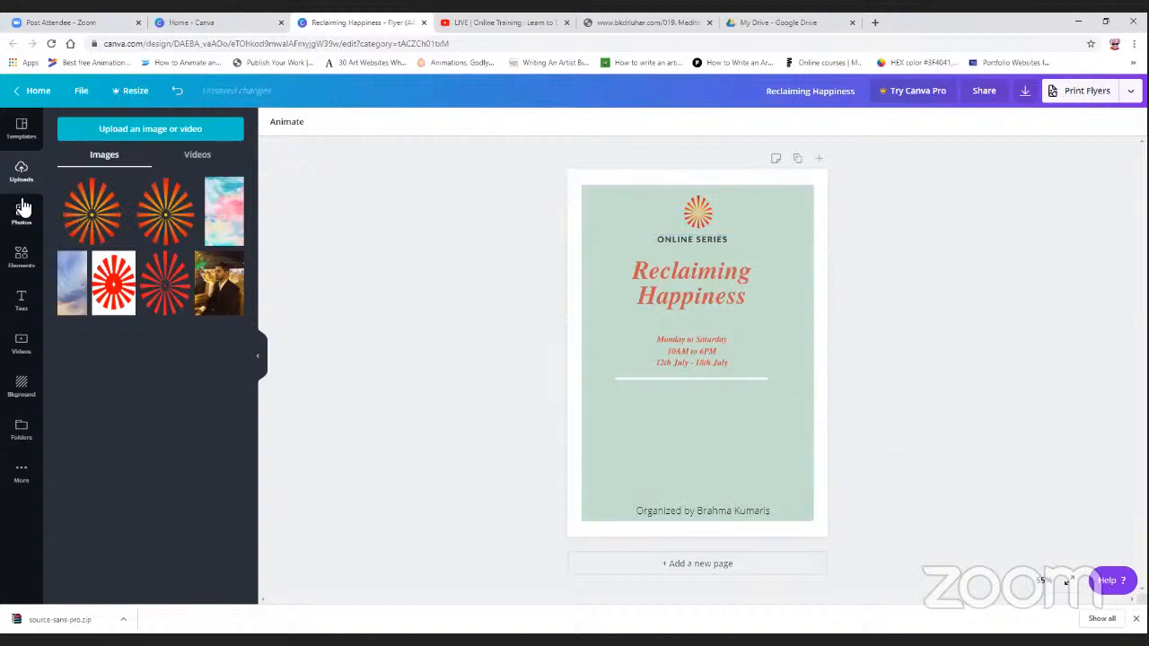
Browse the graphic element collections for decorations that could suit the flyer
{"action": "left_click", "coordinate": [23, 262]}
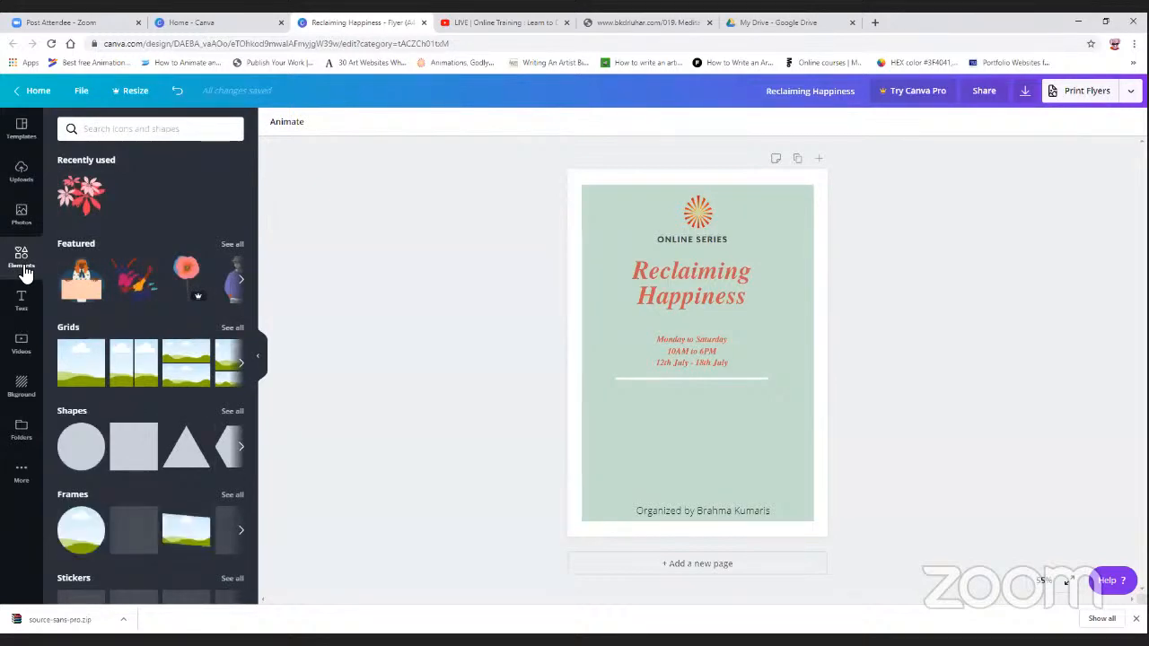
{"action": "scroll", "coordinate": [170, 423], "scroll_direction": "down", "scroll_amount": 2}
{"action": "scroll", "coordinate": [172, 423], "scroll_direction": "down", "scroll_amount": 2}
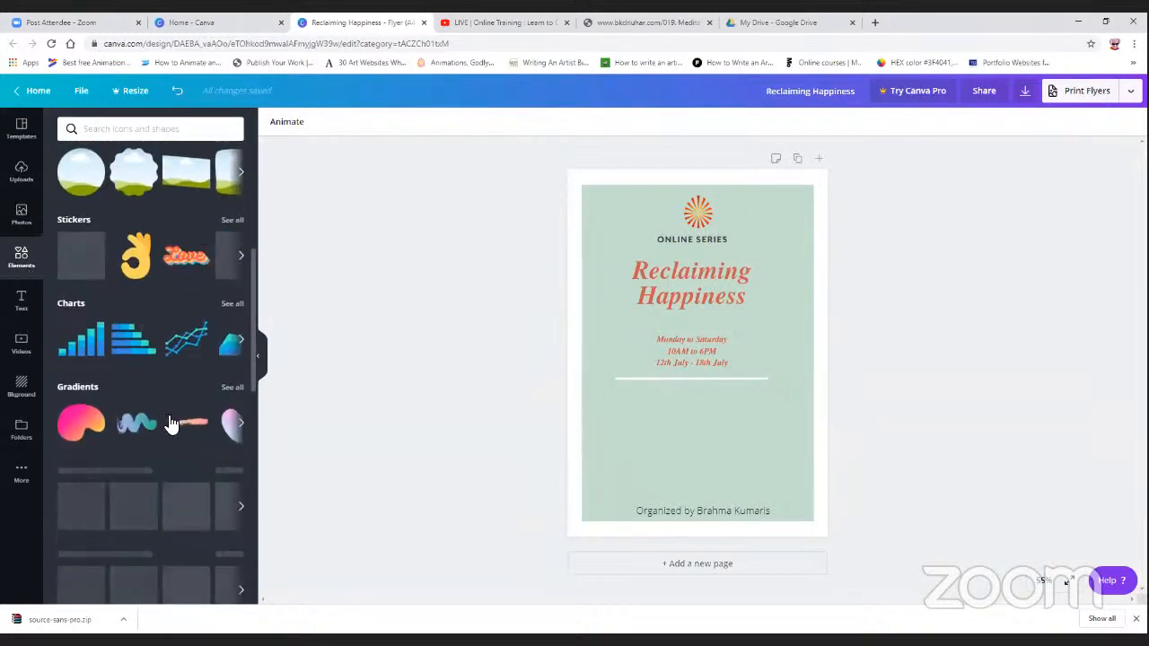
{"action": "scroll", "coordinate": [171, 422], "scroll_direction": "up", "scroll_amount": 1}
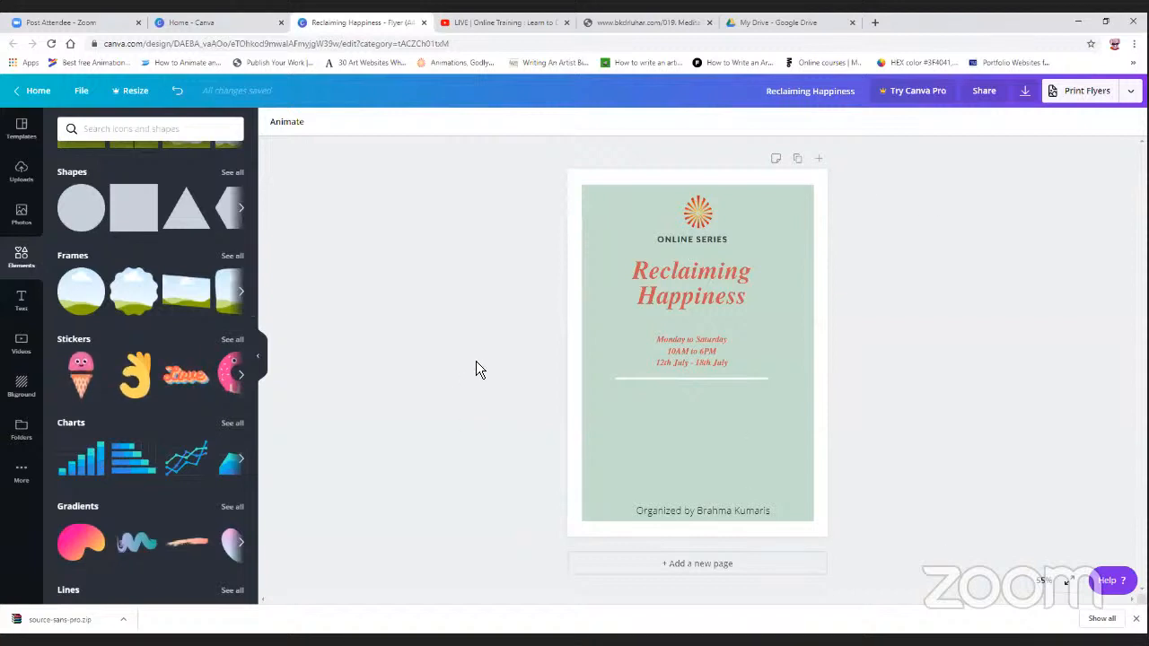
{"action": "scroll", "coordinate": [170, 355], "scroll_direction": "down", "scroll_amount": 5}
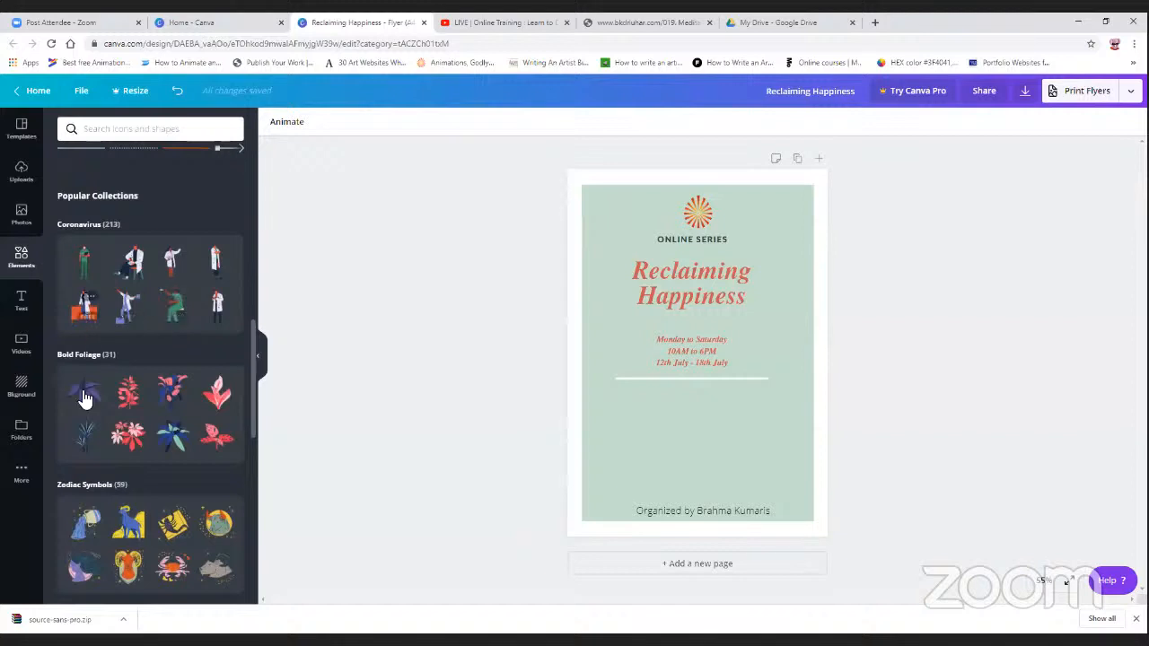
{"action": "scroll", "coordinate": [170, 512], "scroll_direction": "down", "scroll_amount": 4}
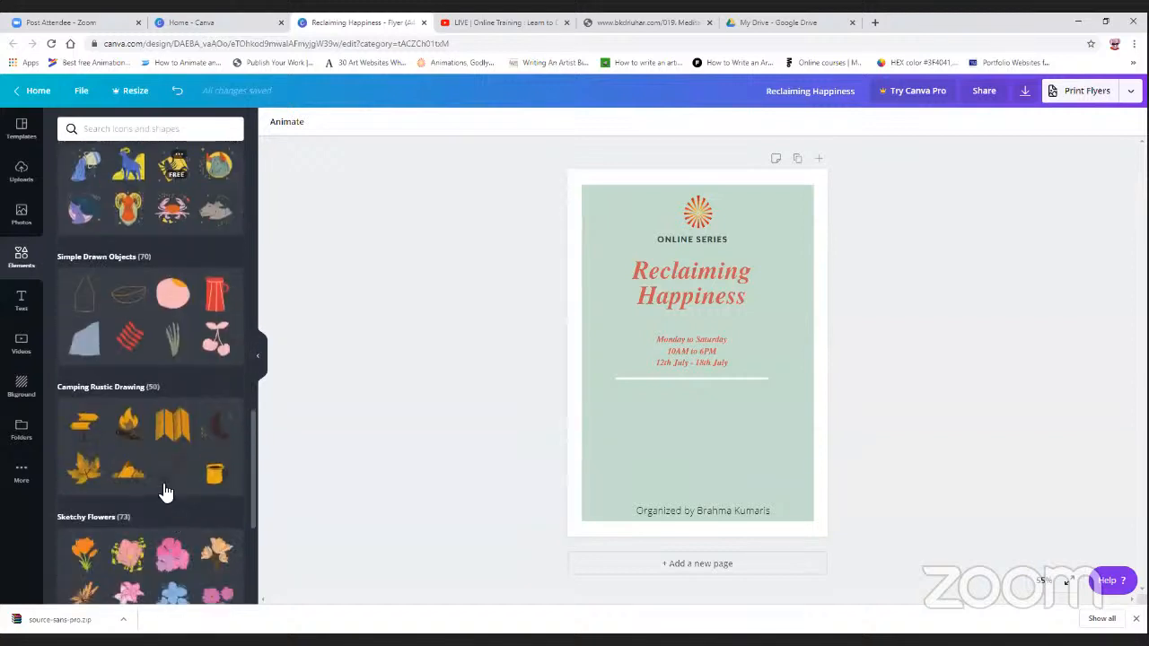
{"action": "scroll", "coordinate": [135, 361], "scroll_direction": "down", "scroll_amount": 3}
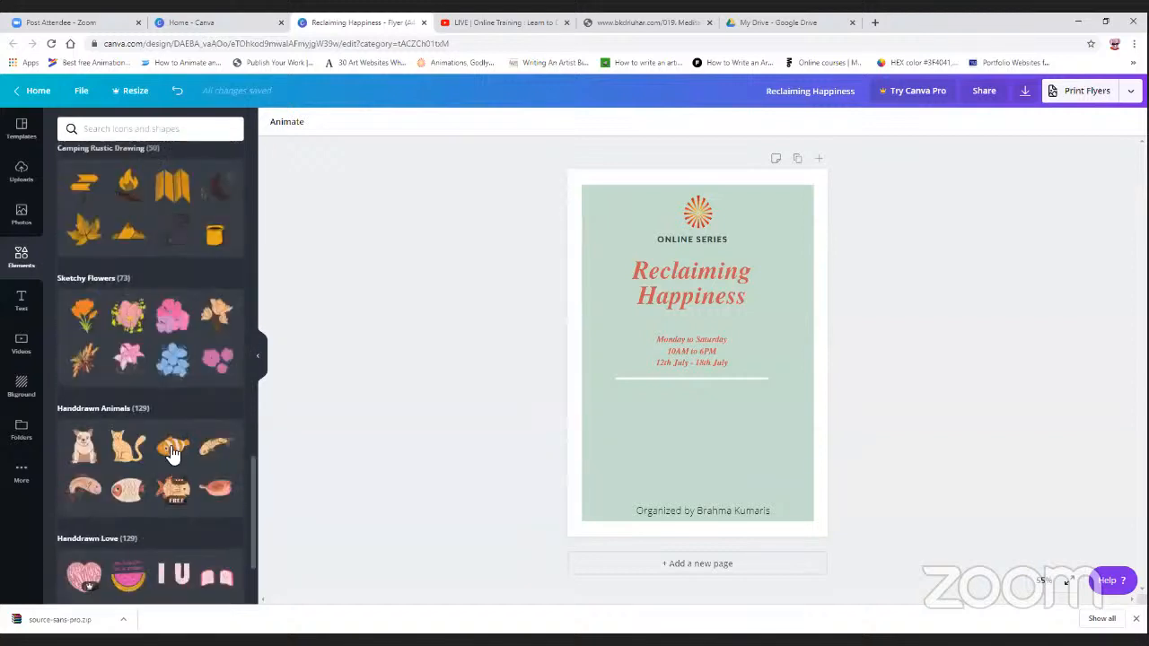
{"action": "scroll", "coordinate": [174, 377], "scroll_direction": "down", "scroll_amount": 3}
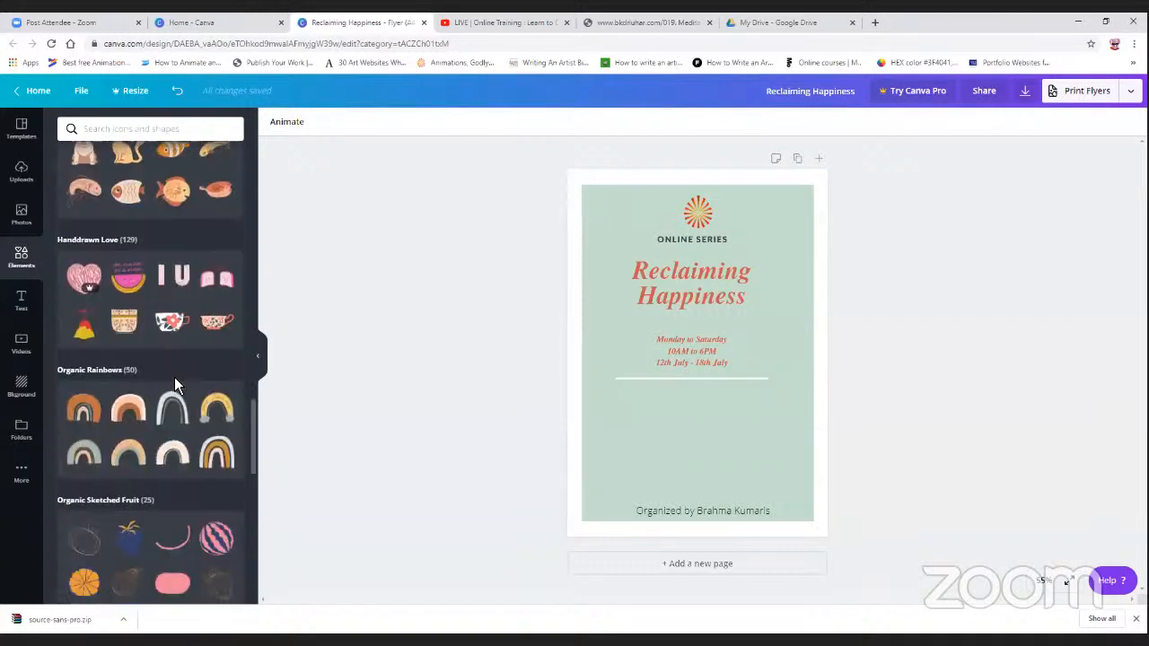
{"action": "scroll", "coordinate": [174, 377], "scroll_direction": "up", "scroll_amount": 1}
{"action": "scroll", "coordinate": [174, 376], "scroll_direction": "down", "scroll_amount": 1}
{"action": "scroll", "coordinate": [174, 386], "scroll_direction": "down", "scroll_amount": 1}
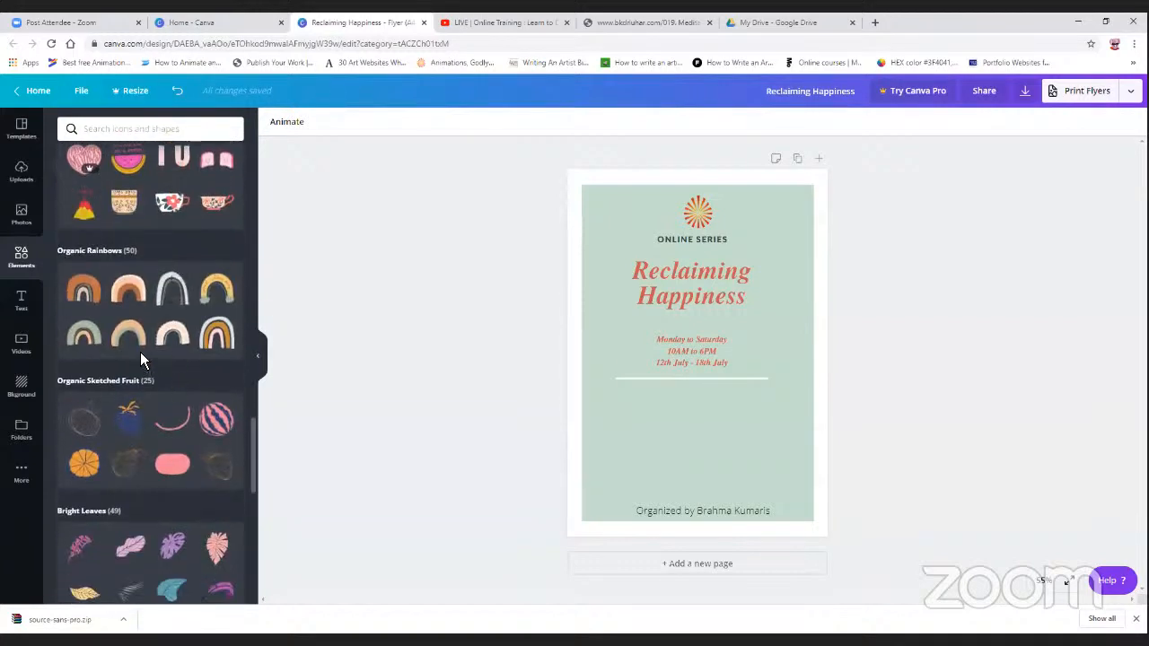
{"action": "scroll", "coordinate": [224, 359], "scroll_direction": "down", "scroll_amount": 5}
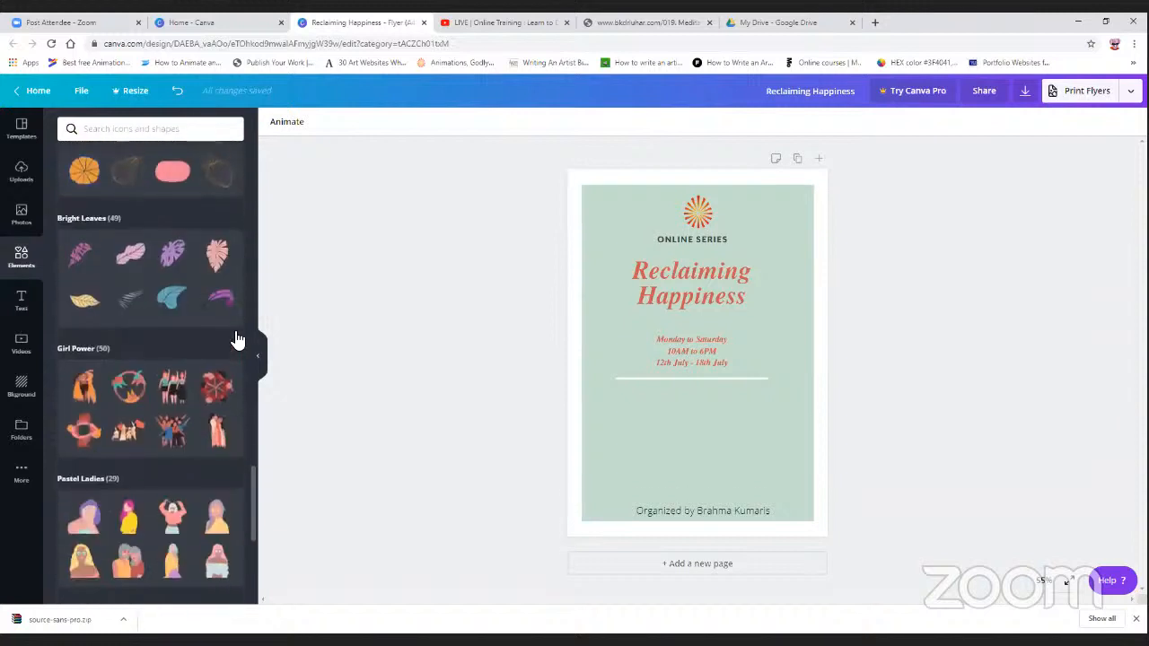
{"action": "scroll", "coordinate": [211, 429], "scroll_direction": "down", "scroll_amount": 1}
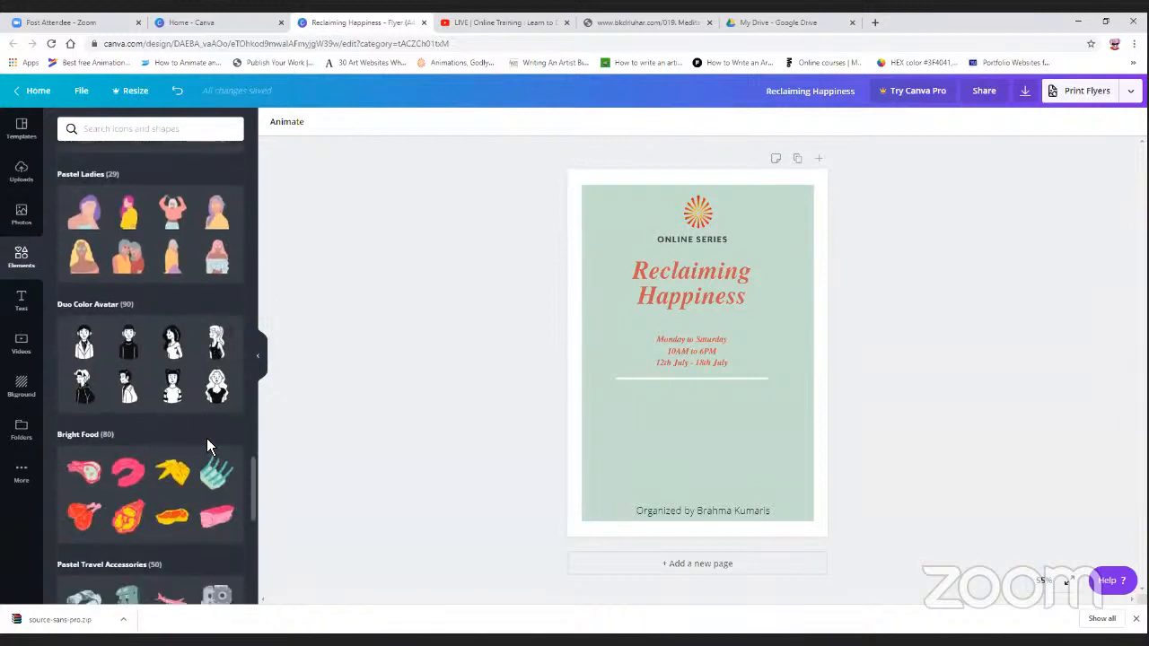
Add the white-jacket and black-turtleneck Duo Color Avatar figures, shrink them and place them side by side below the white line
{"action": "left_click", "coordinate": [85, 346]}
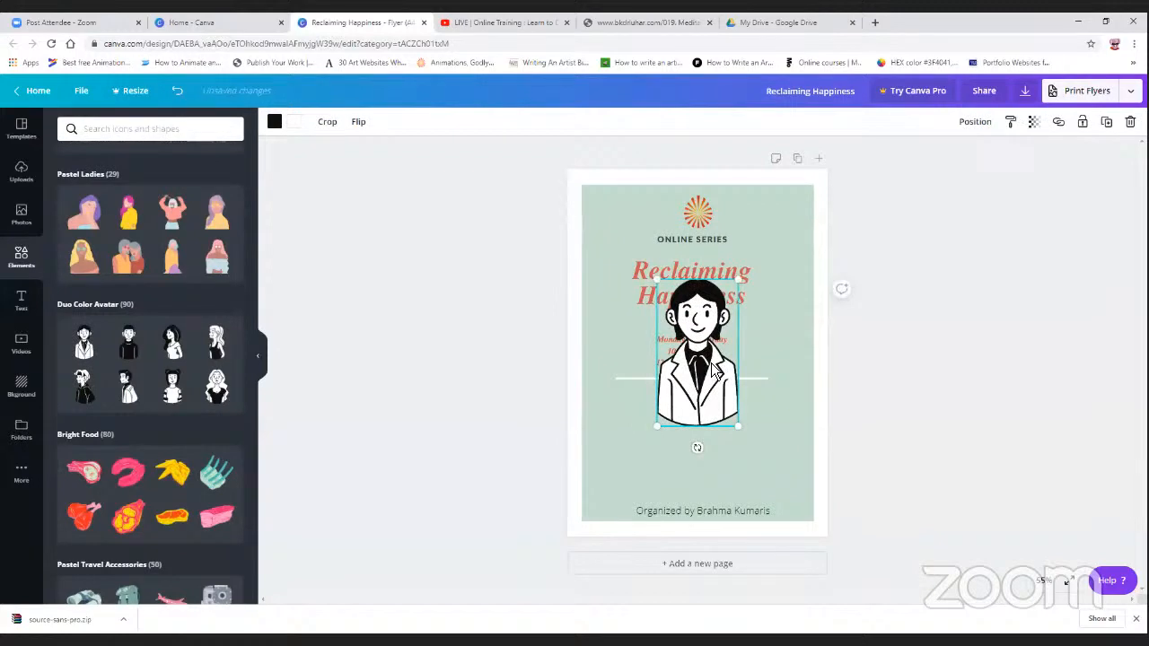
{"action": "left_click_drag", "start_coordinate": [711, 362], "coordinate": [797, 454]}
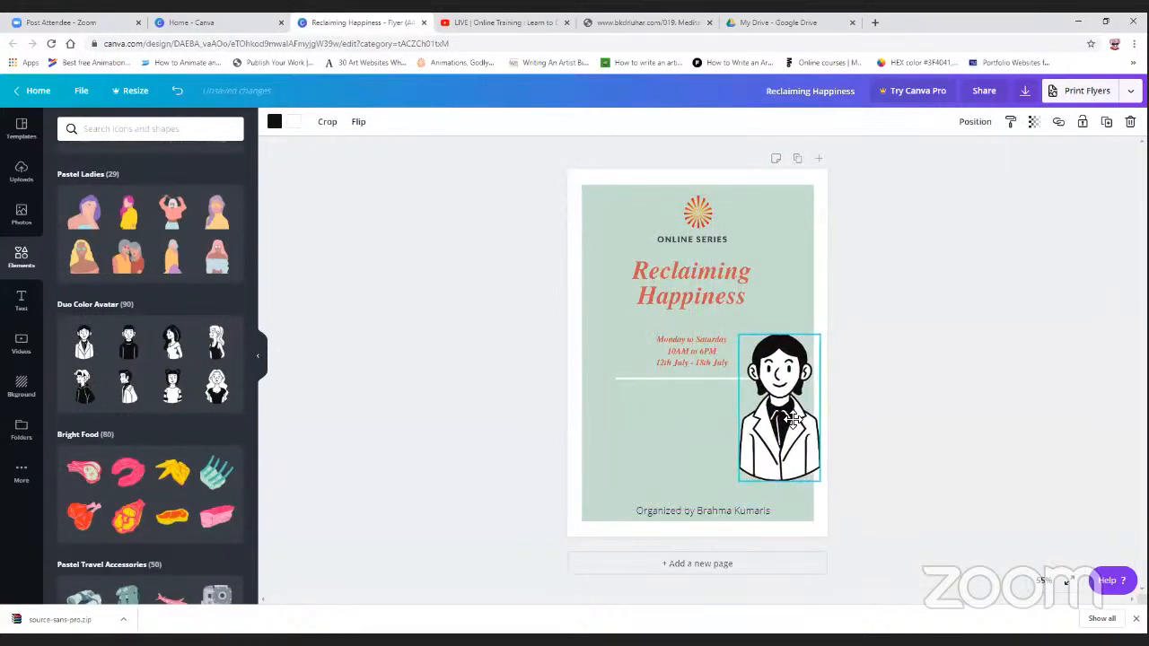
{"action": "left_click_drag", "start_coordinate": [810, 355], "coordinate": [629, 437]}
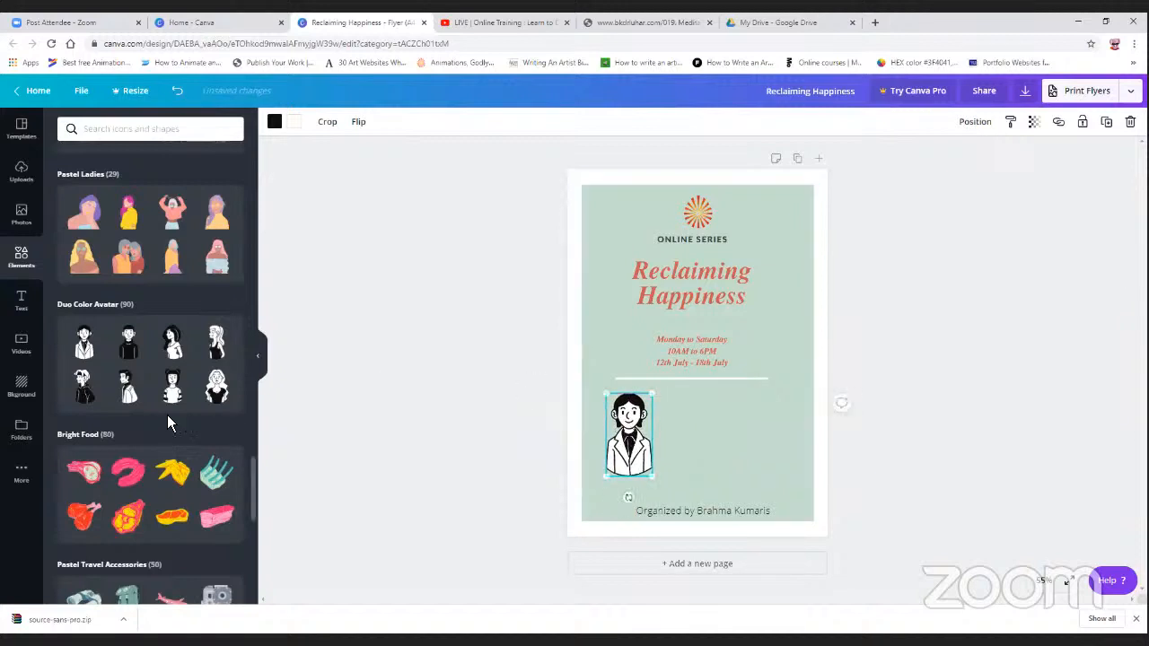
{"action": "left_click", "coordinate": [130, 350]}
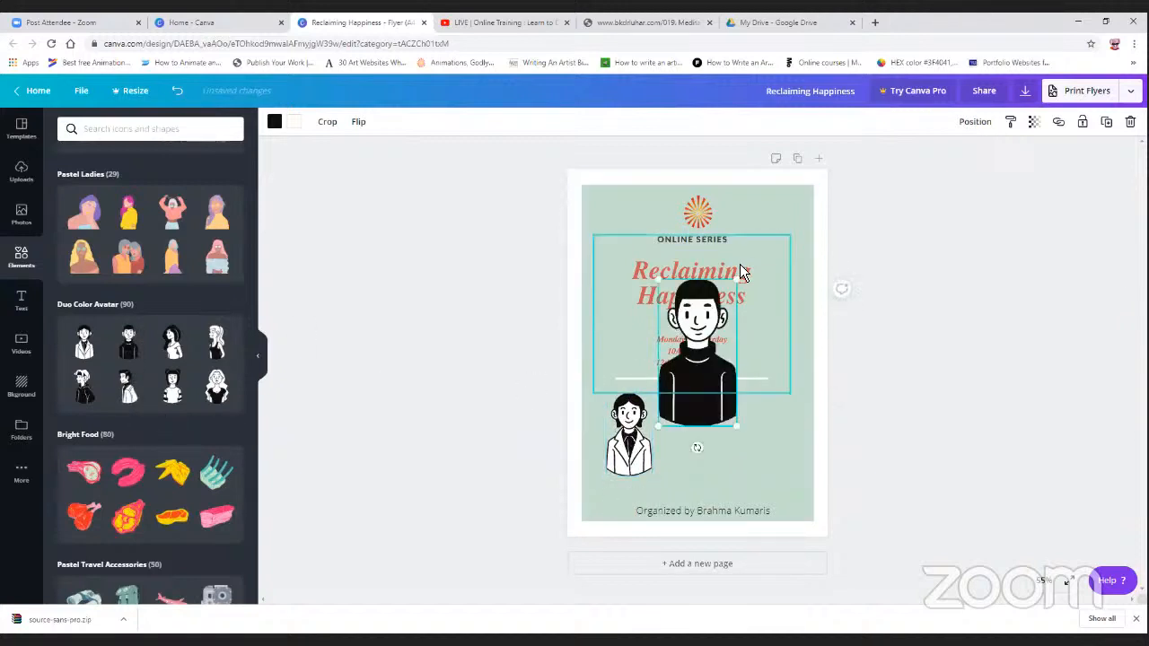
{"action": "left_click_drag", "start_coordinate": [711, 317], "coordinate": [685, 425]}
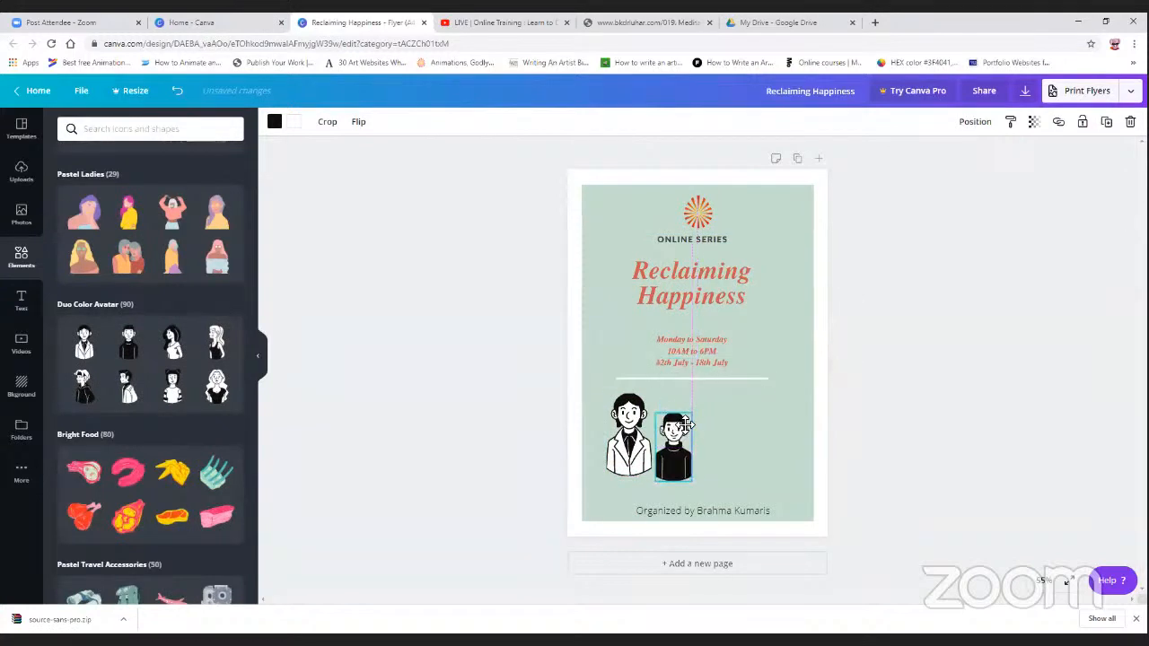
{"action": "left_click", "coordinate": [467, 434]}
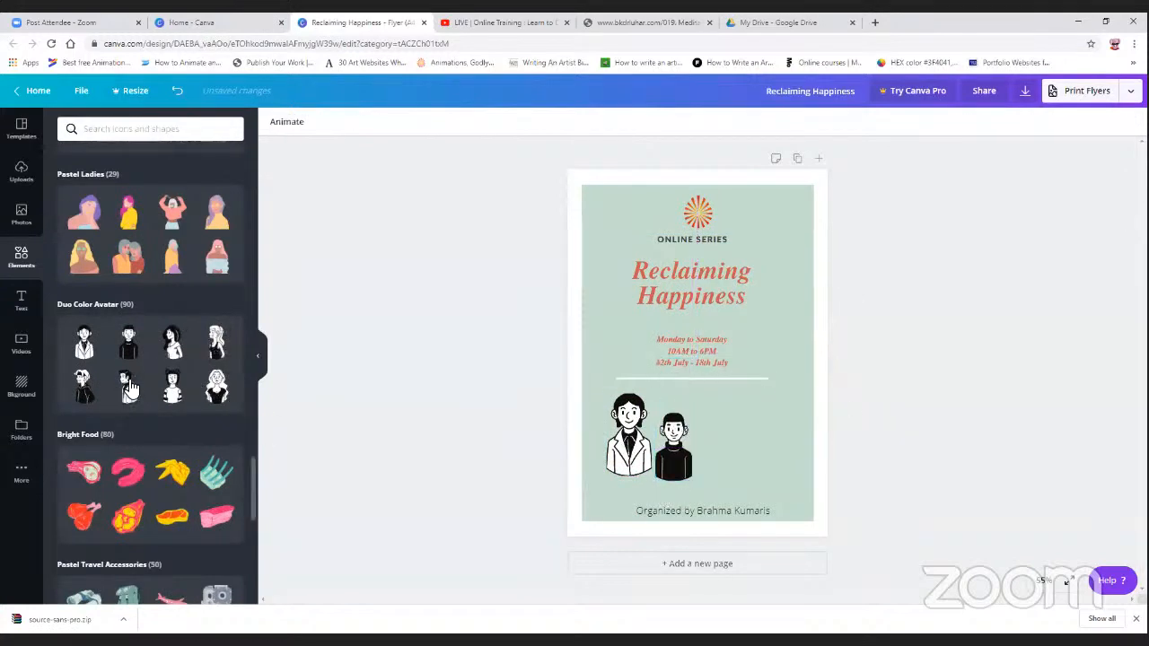
Add the striped-shirt woman and the wavy-haired woman avatars, shrink them and line them up to complete the row of four
{"action": "left_click", "coordinate": [179, 333]}
{"action": "left_click", "coordinate": [275, 336]}
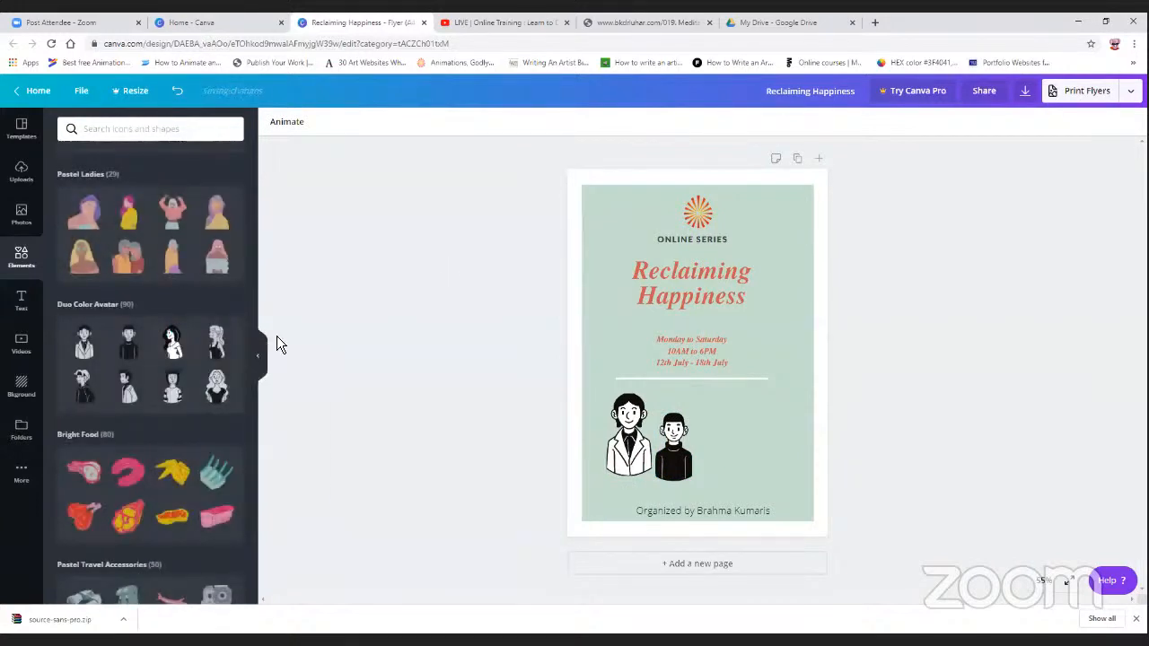
{"action": "left_click", "coordinate": [177, 380]}
{"action": "left_click", "coordinate": [162, 388]}
{"action": "left_click", "coordinate": [168, 388]}
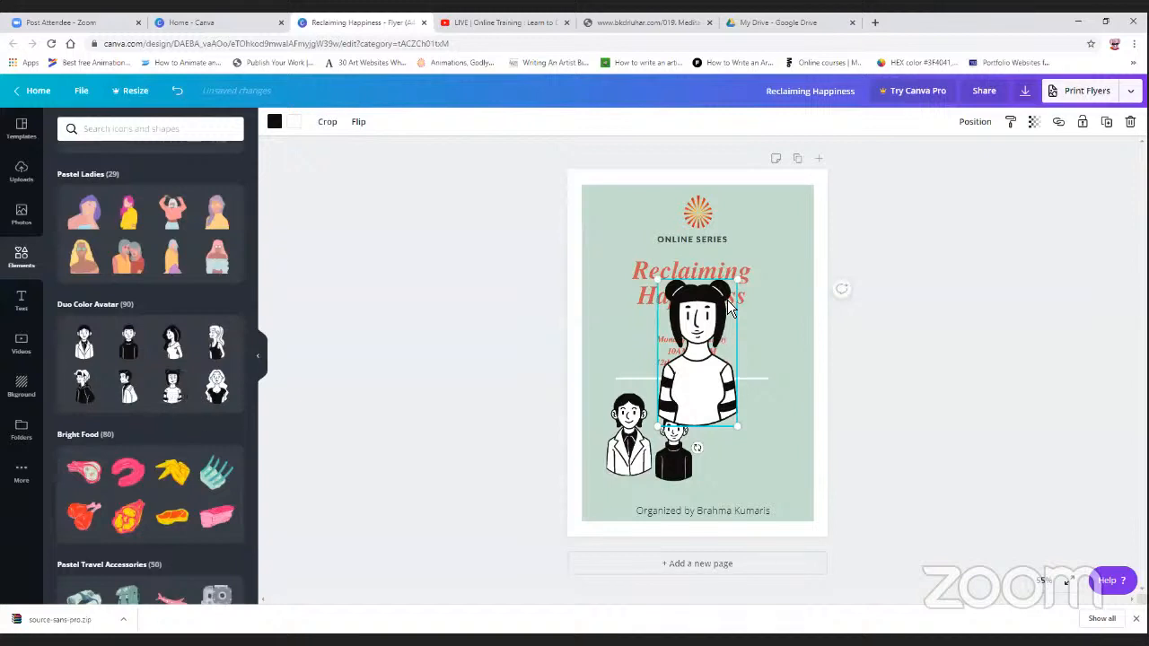
{"action": "left_click_drag", "start_coordinate": [739, 284], "coordinate": [717, 405]}
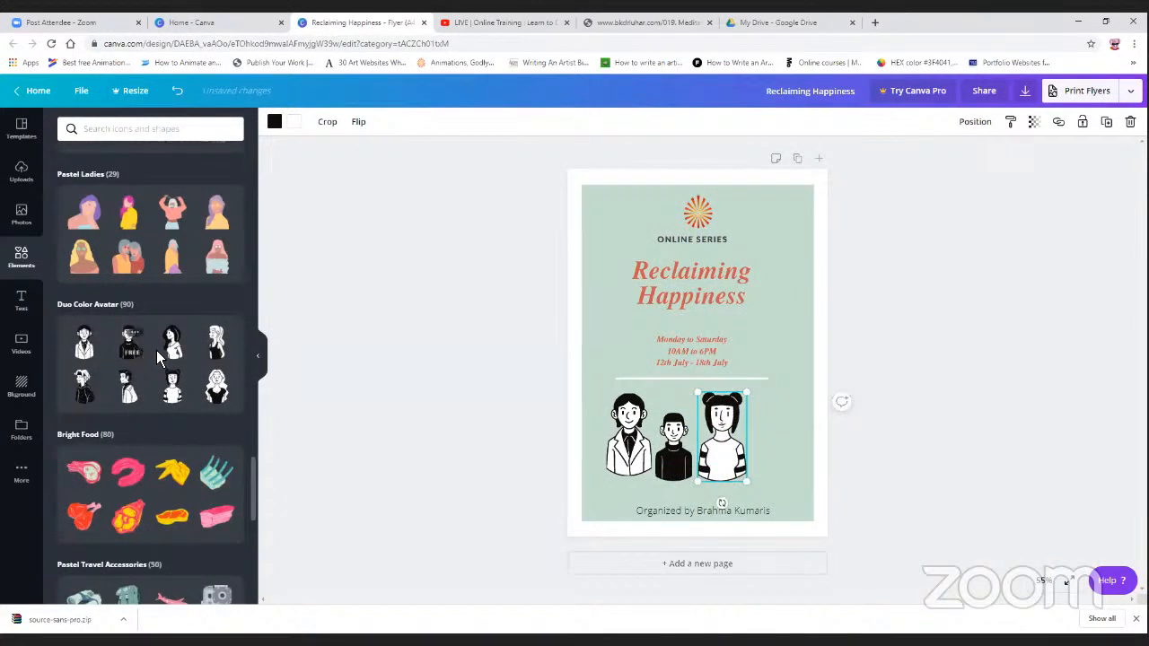
{"action": "left_click", "coordinate": [218, 387]}
{"action": "left_click_drag", "start_coordinate": [746, 283], "coordinate": [763, 446]}
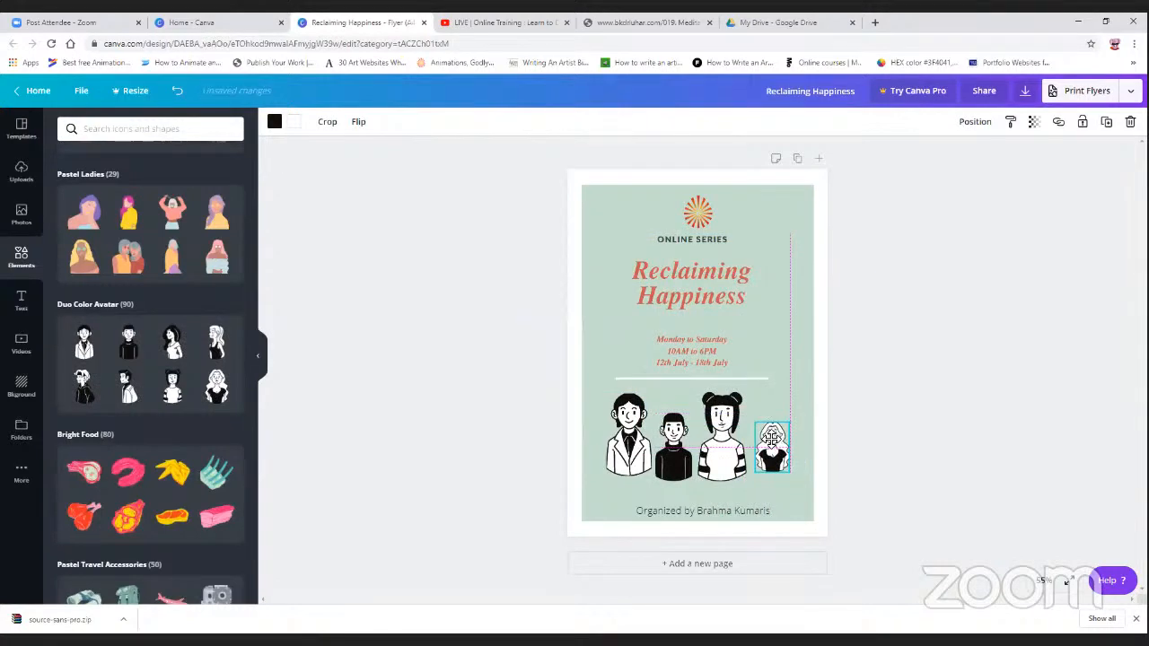
{"action": "left_click", "coordinate": [842, 427]}
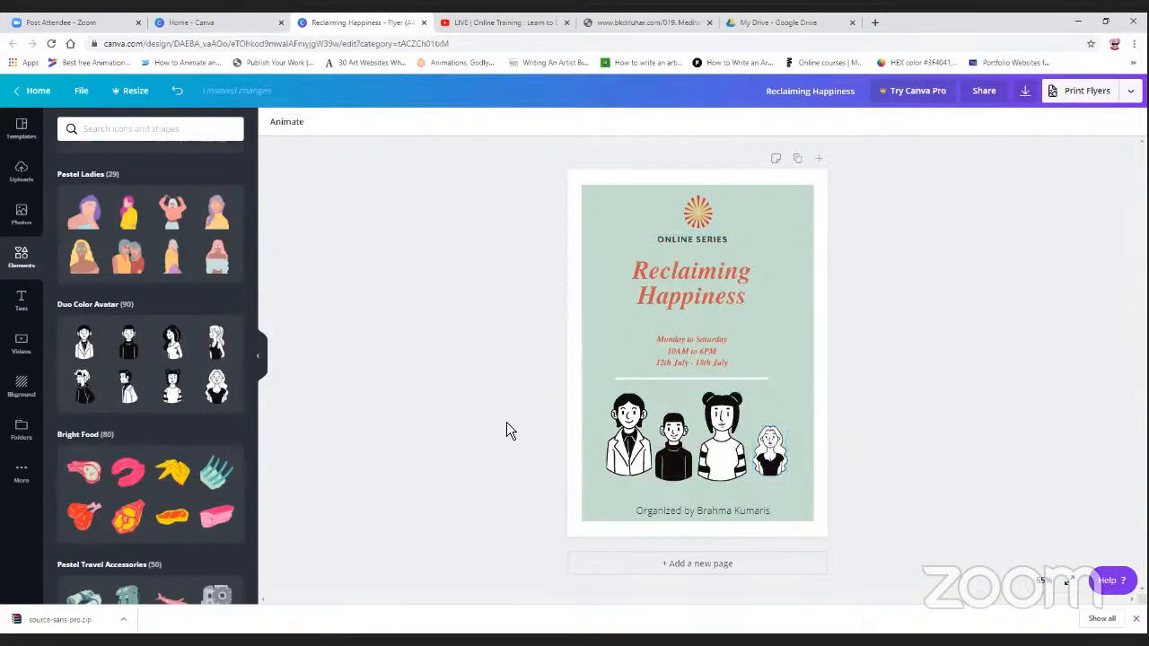
Add the pink flower from the Organic Summer collection and move it aside to the flyer's right edge
{"action": "scroll", "coordinate": [228, 493], "scroll_direction": "down", "scroll_amount": 5}
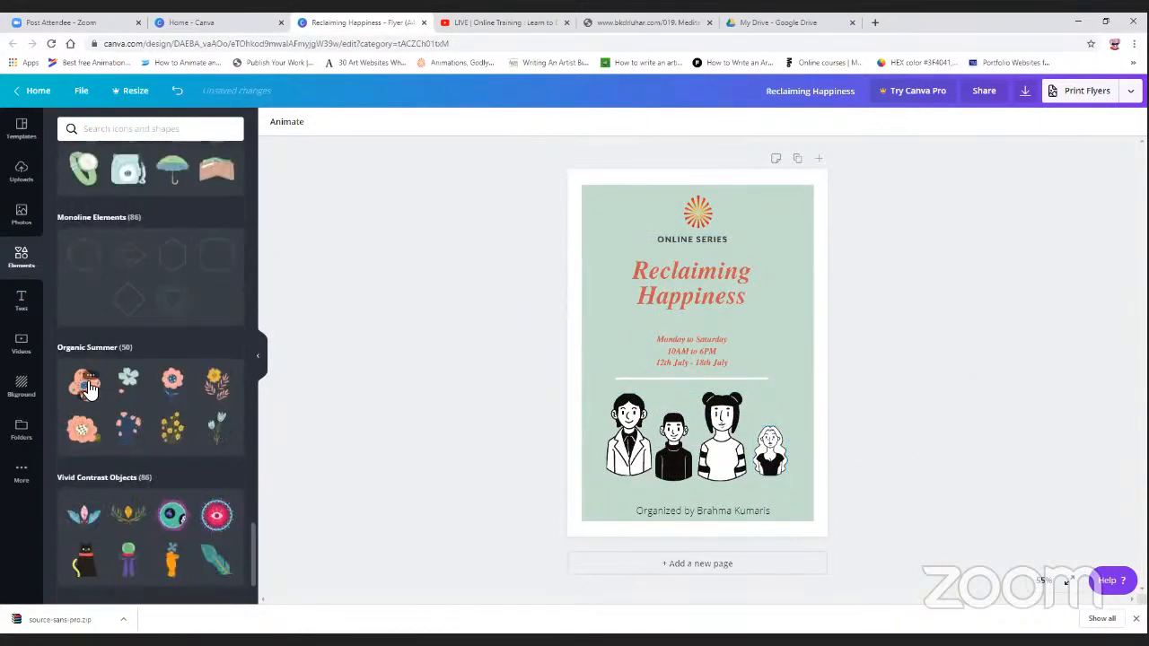
{"action": "left_click", "coordinate": [88, 391]}
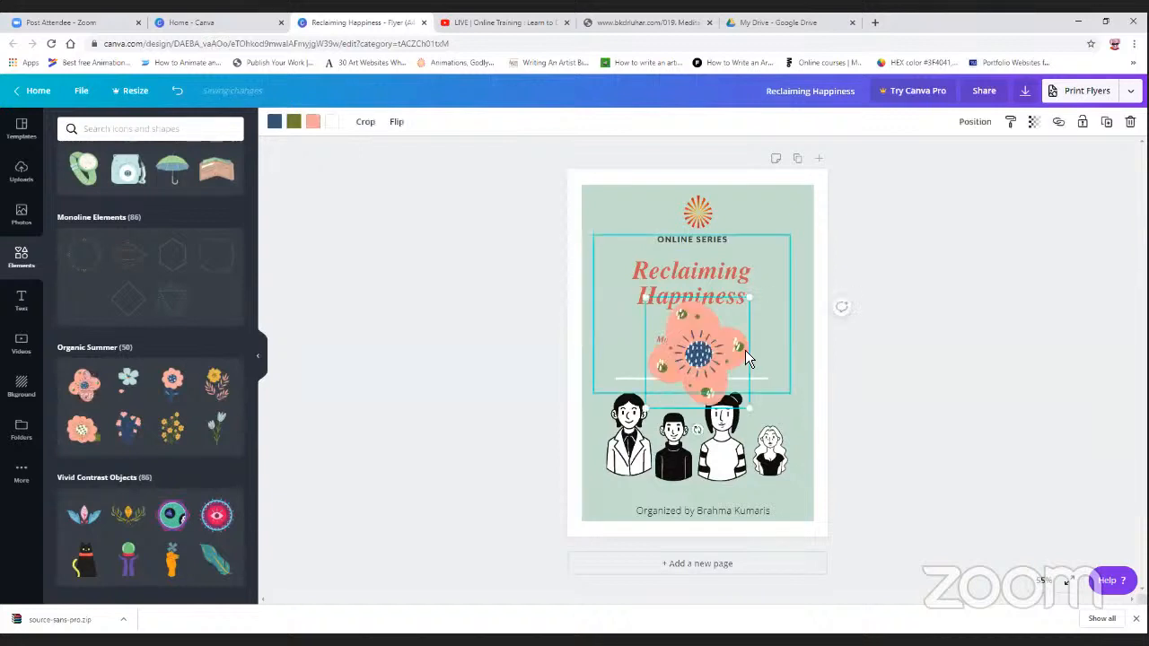
{"action": "left_click_drag", "start_coordinate": [769, 359], "coordinate": [786, 384]}
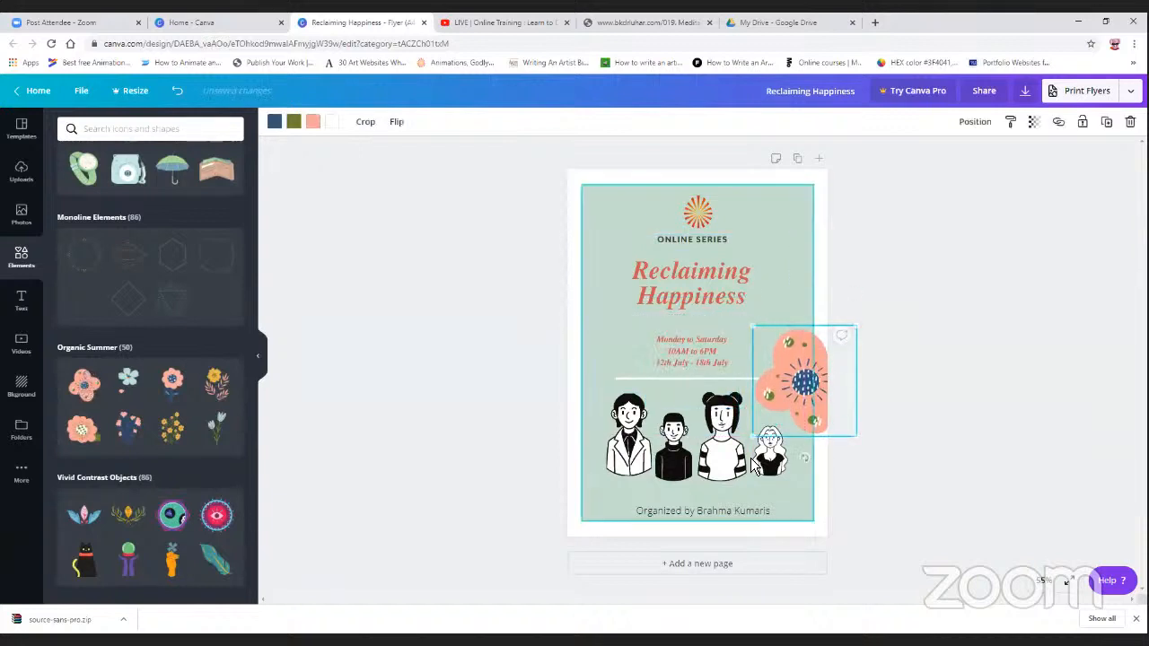
Delete all four avatar figures from the flyer
{"action": "left_click", "coordinate": [774, 469]}
{"action": "key", "text": "Delete"}
{"action": "left_click", "coordinate": [724, 461]}
{"action": "key", "text": "Delete"}
{"action": "left_click", "coordinate": [676, 463]}
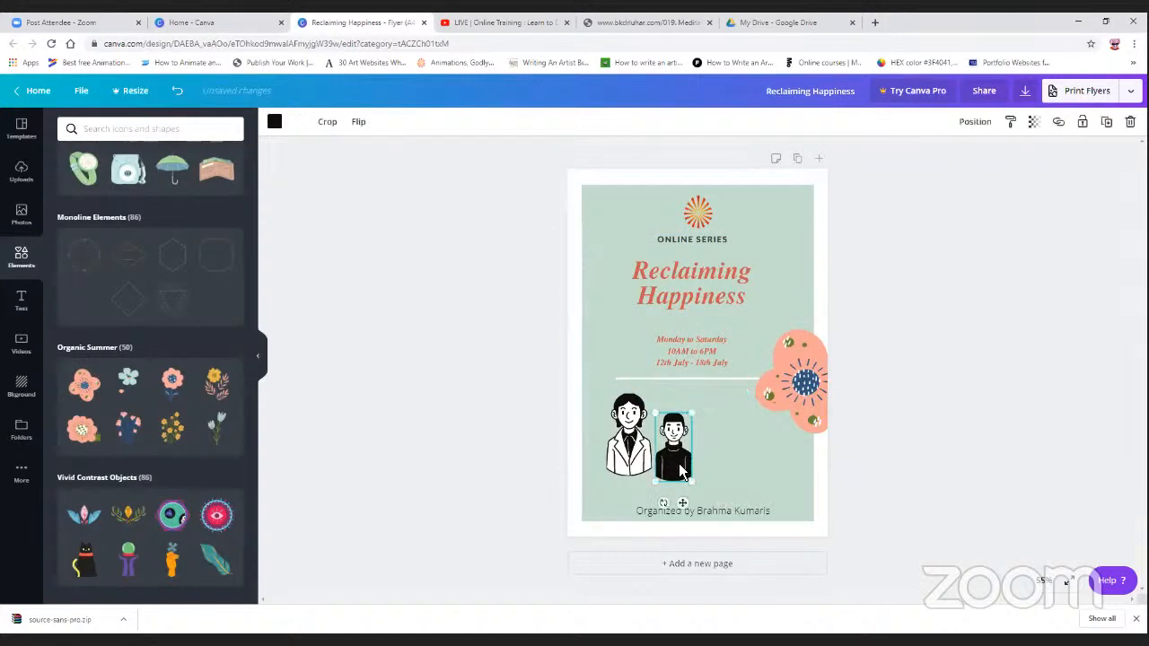
{"action": "key", "text": "Delete"}
{"action": "left_click", "coordinate": [635, 465]}
{"action": "key", "text": "Delete"}
Move the pink flower to the page centre, between the white line and the organiser line
{"action": "left_click_drag", "start_coordinate": [760, 410], "coordinate": [654, 469]}
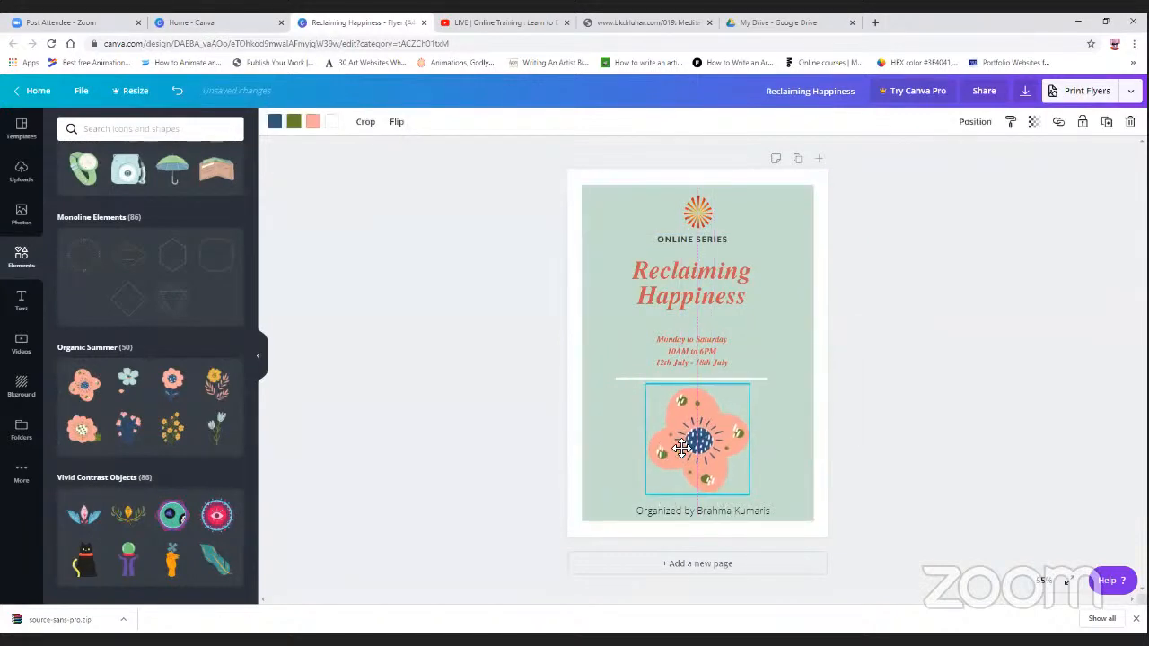
{"action": "left_click", "coordinate": [581, 550]}
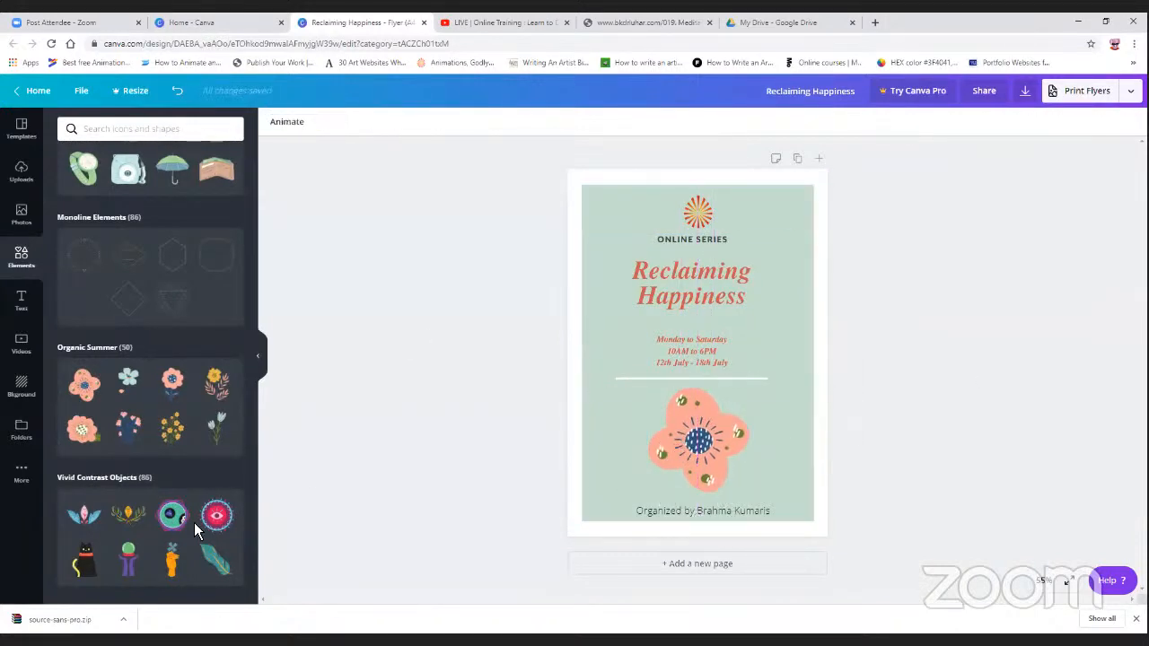
{"action": "scroll", "coordinate": [114, 443], "scroll_direction": "down", "scroll_amount": 2}
Set the flyer's page background to the brown wooden planks image
{"action": "left_click", "coordinate": [21, 386]}
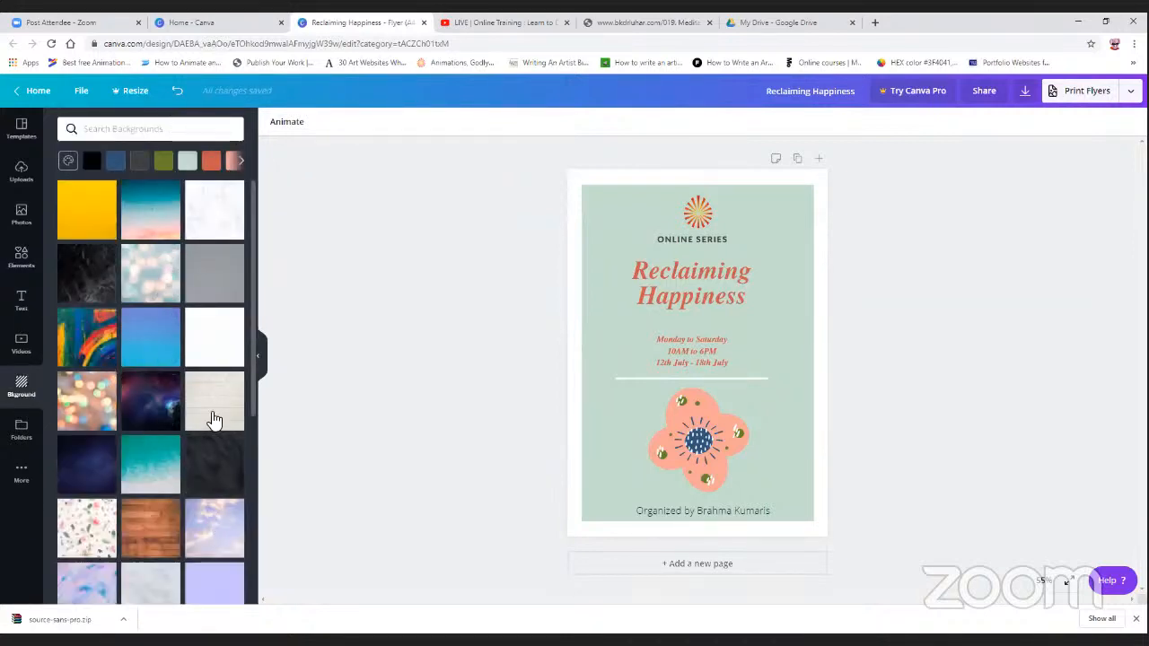
{"action": "left_click", "coordinate": [151, 522]}
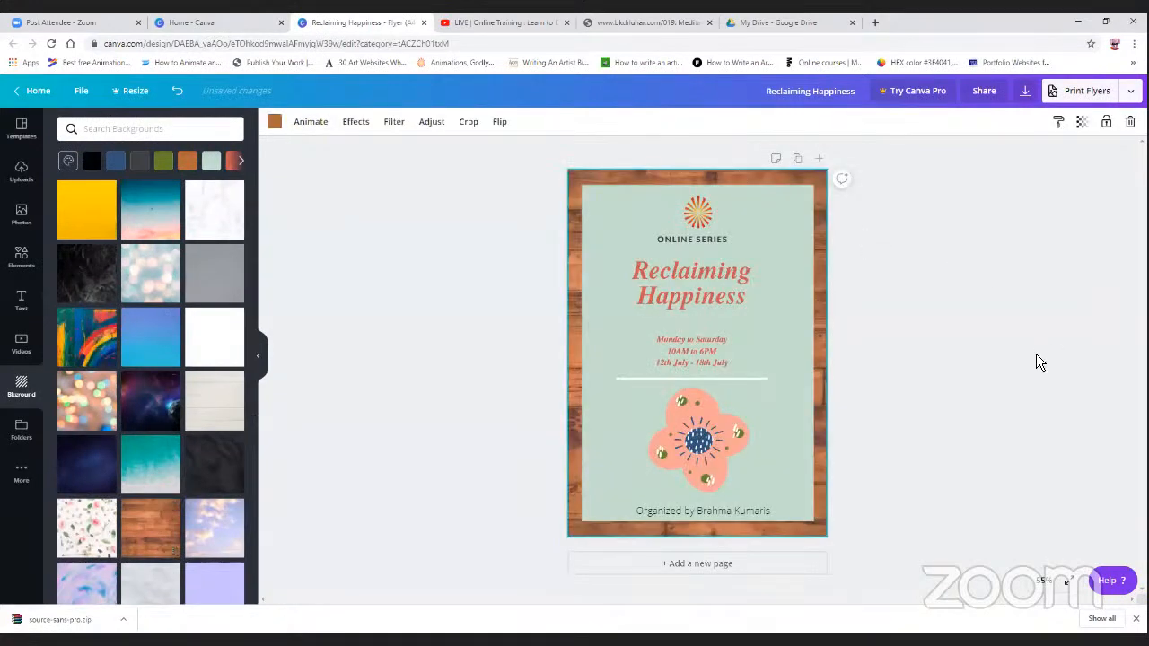
{"action": "left_click", "coordinate": [1037, 356]}
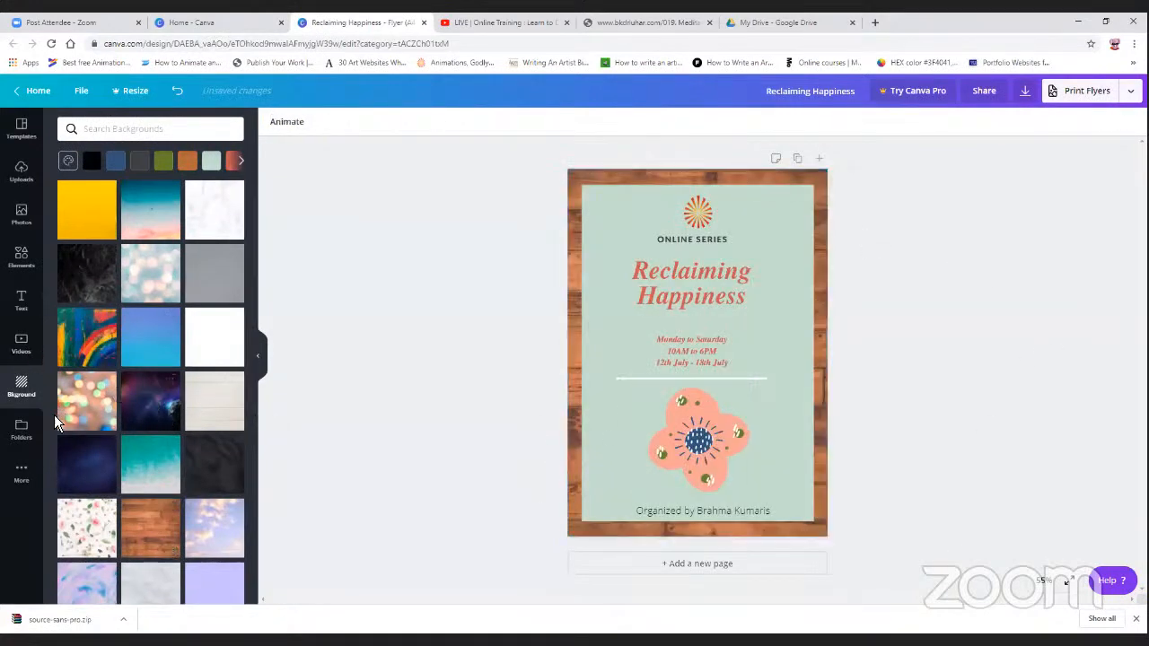
Search the photos for "meditation" and add the purple image of a meditating figure to the flyer
{"action": "left_click", "coordinate": [19, 219]}
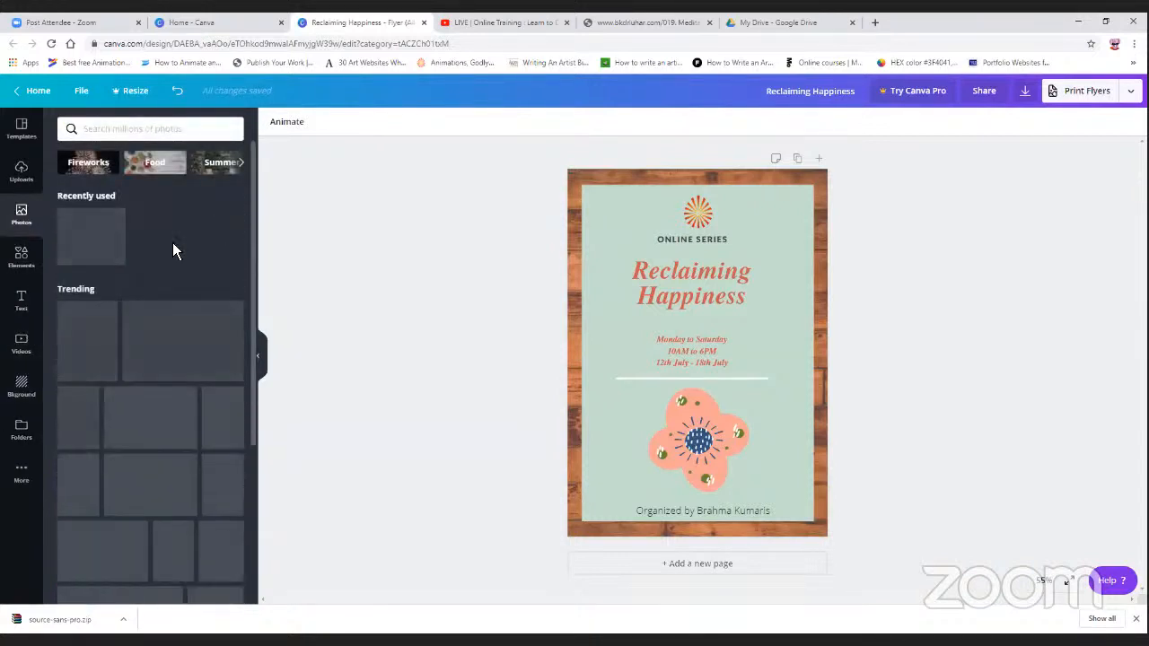
{"action": "left_click", "coordinate": [137, 129]}
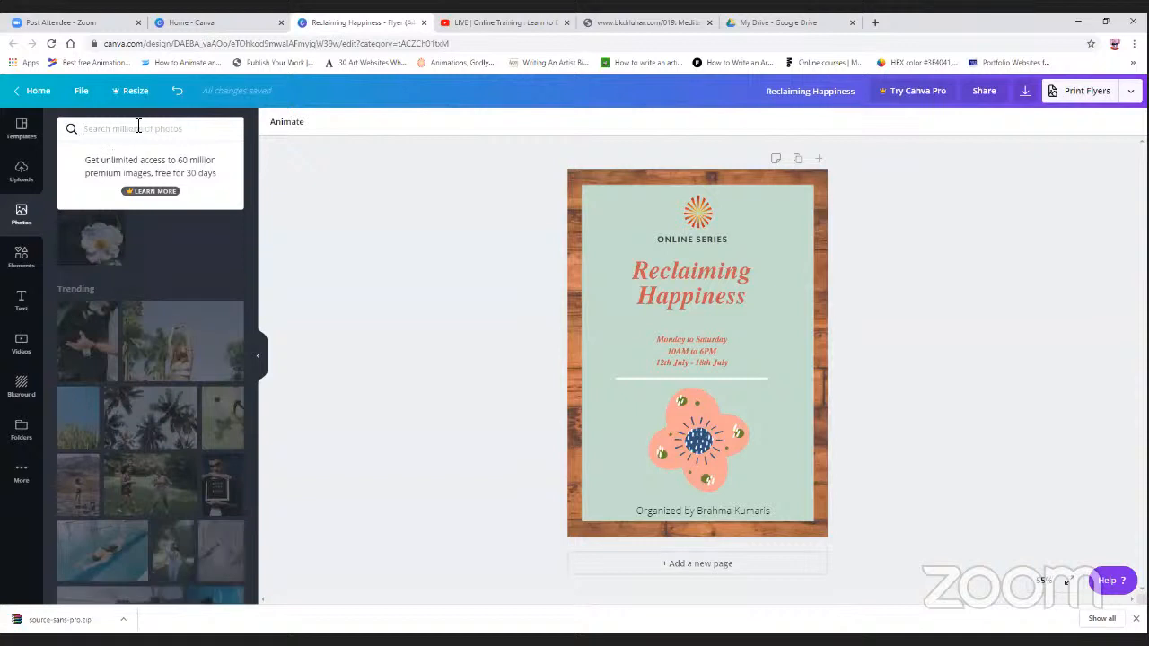
{"action": "type", "text": "medit"}
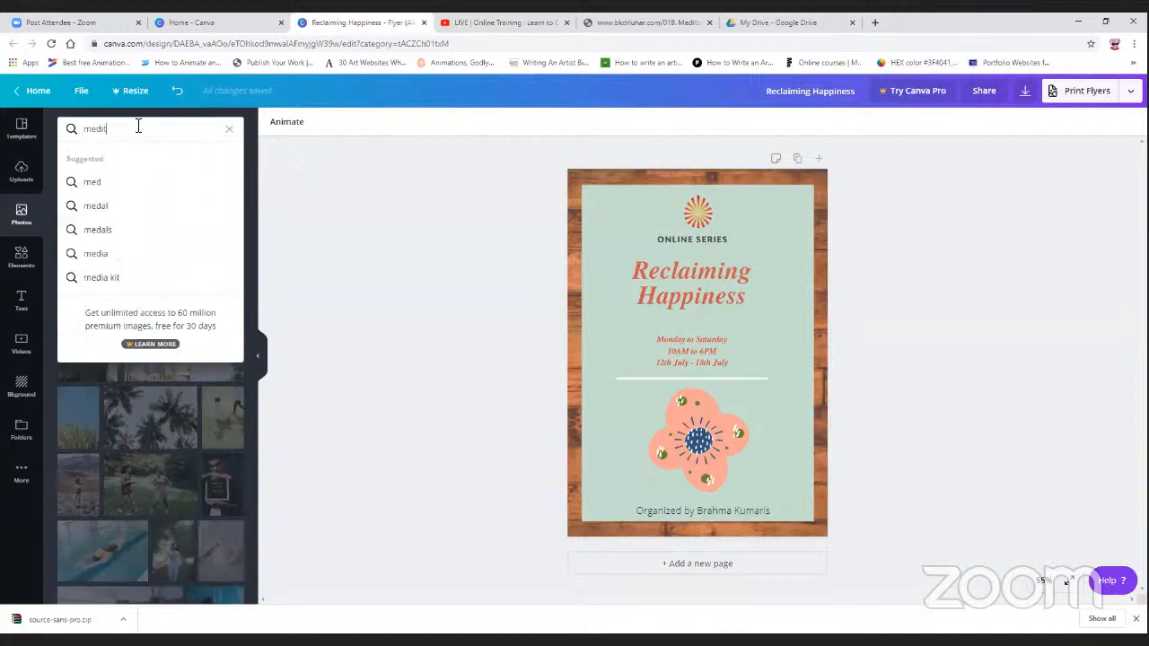
{"action": "type", "text": "ation"}
{"action": "key", "text": "Return"}
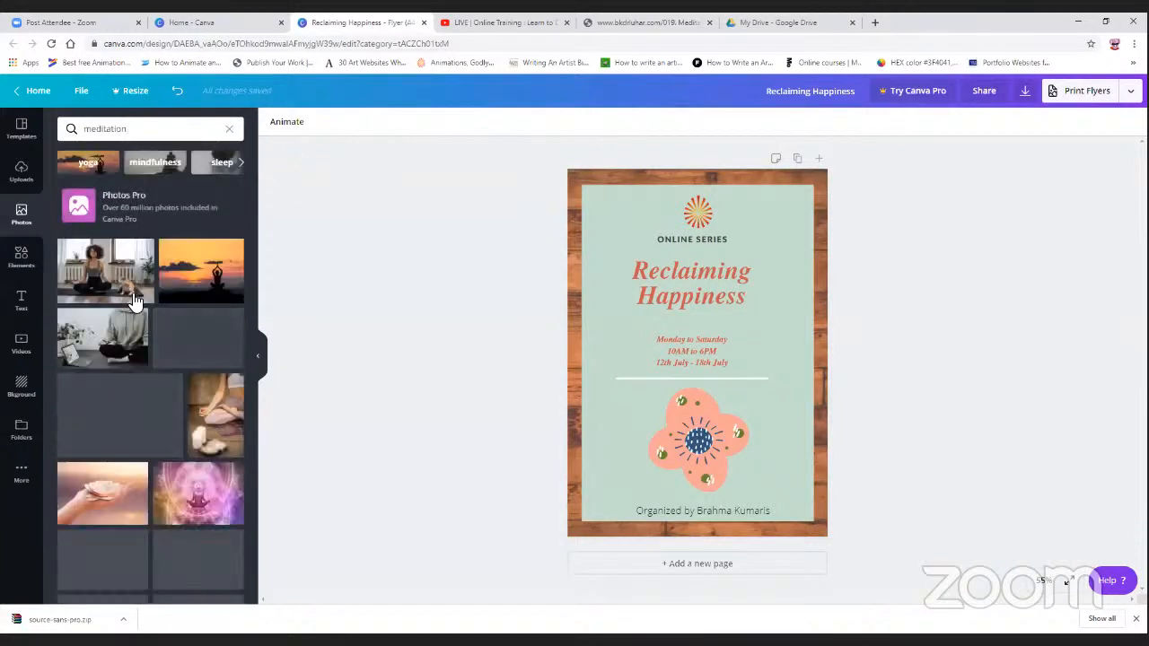
{"action": "left_click", "coordinate": [238, 499]}
Move the meditation photo off the flyer to its right side and scale it down
{"action": "left_click_drag", "start_coordinate": [758, 316], "coordinate": [733, 333]}
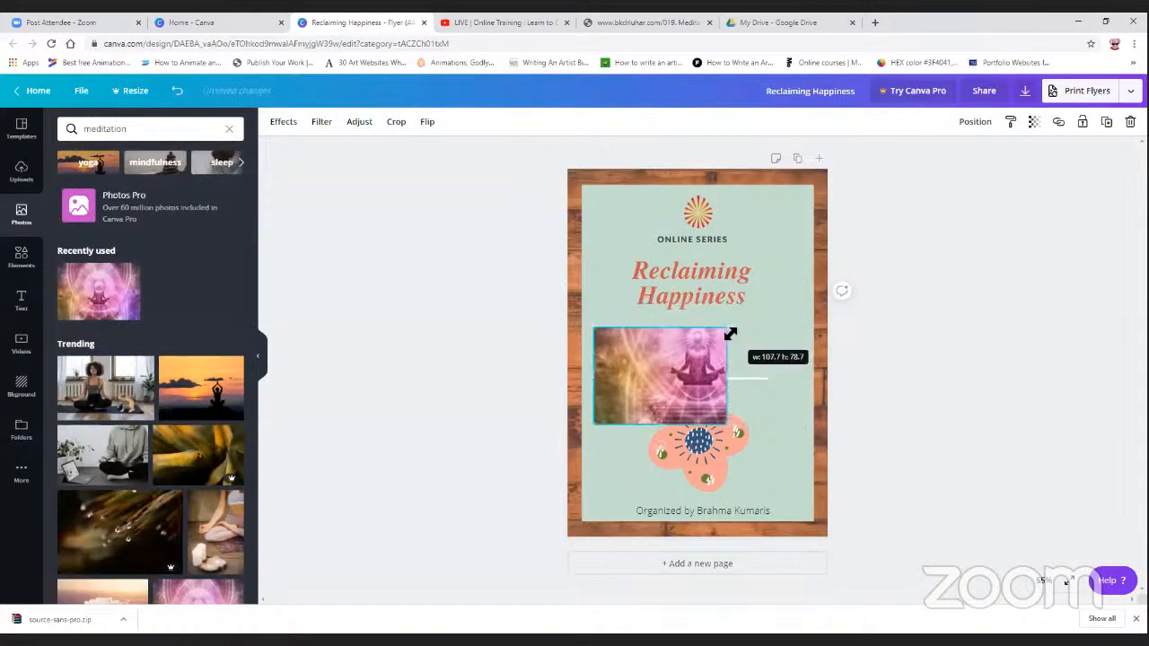
{"action": "key", "text": "ctrl+z"}
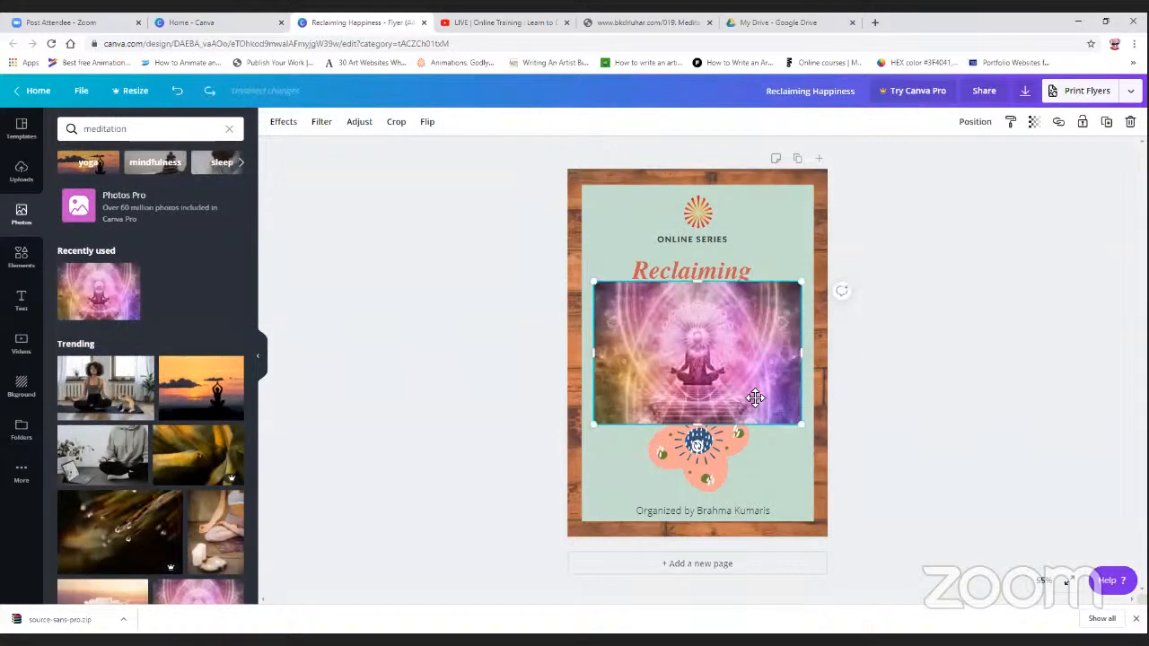
{"action": "left_click_drag", "start_coordinate": [755, 398], "coordinate": [992, 346]}
{"action": "left_click", "coordinate": [735, 430]}
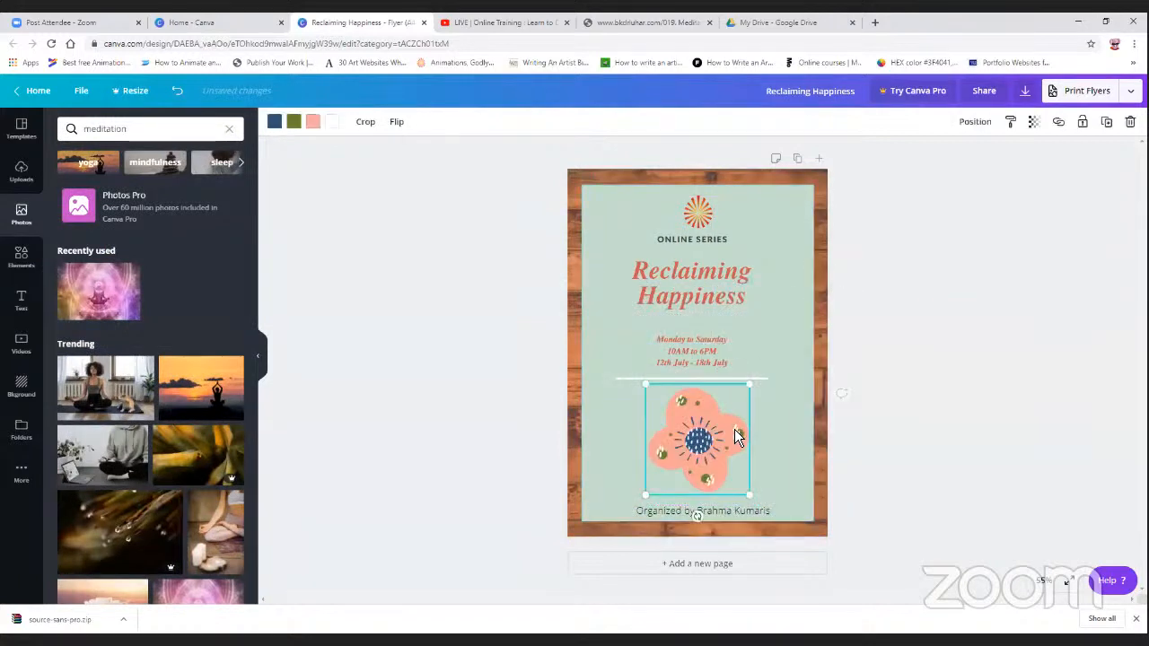
{"action": "left_click", "coordinate": [895, 374]}
{"action": "left_click_drag", "start_coordinate": [811, 406], "coordinate": [804, 409]}
{"action": "left_click_drag", "start_coordinate": [865, 338], "coordinate": [826, 413]}
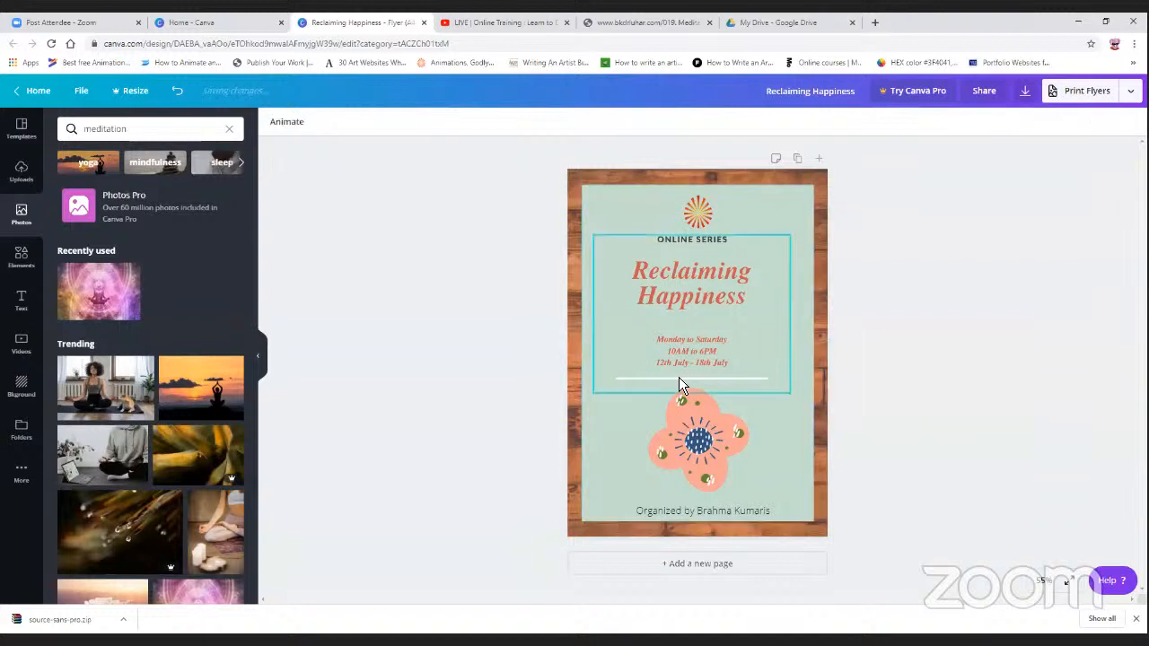
Try the smaller meditation photo over the pink flower, trim its lower edge, and delete the photo
{"action": "left_click_drag", "start_coordinate": [732, 368], "coordinate": [682, 427]}
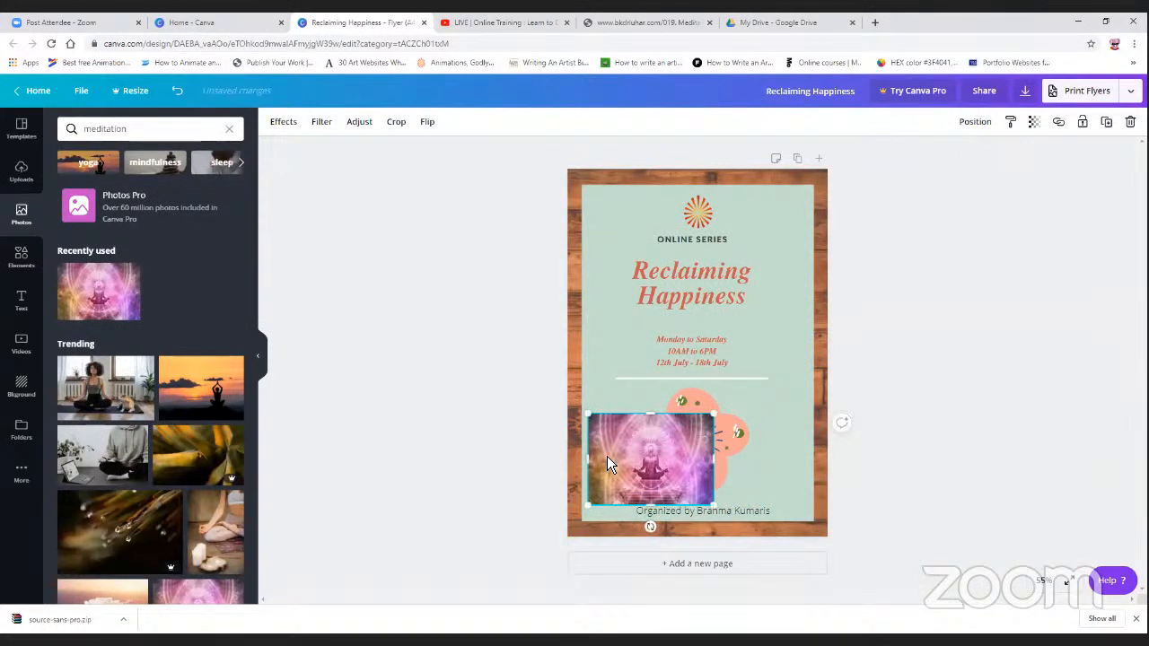
{"action": "left_click_drag", "start_coordinate": [604, 510], "coordinate": [603, 495]}
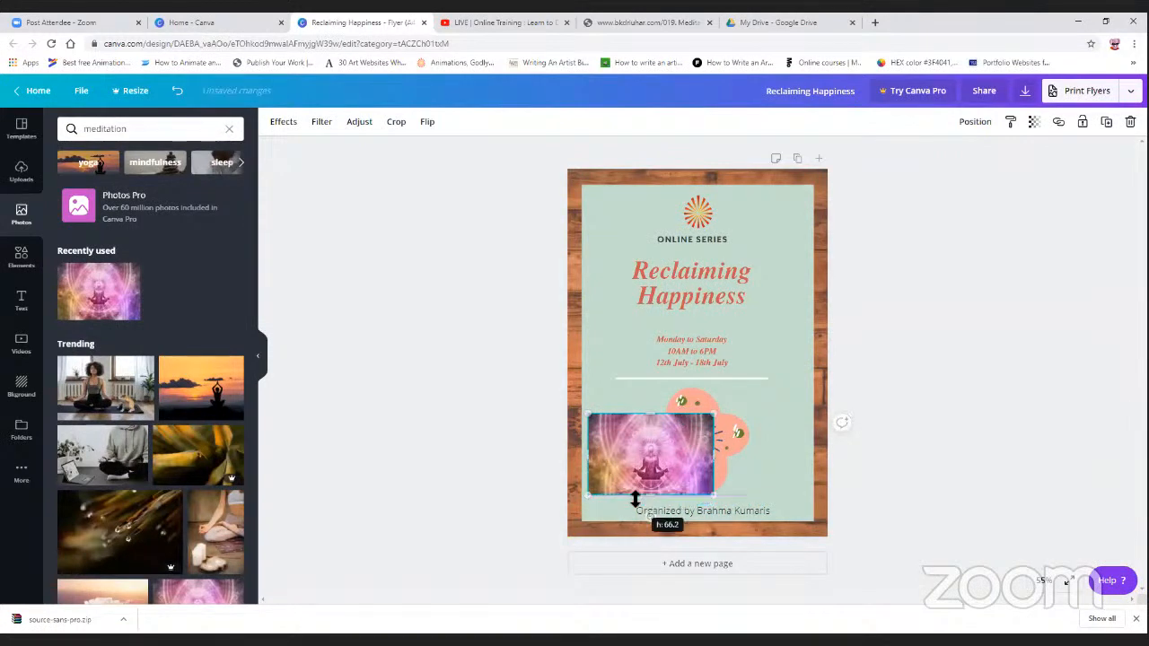
{"action": "left_click_drag", "start_coordinate": [649, 450], "coordinate": [725, 414]}
{"action": "key", "text": "Delete"}
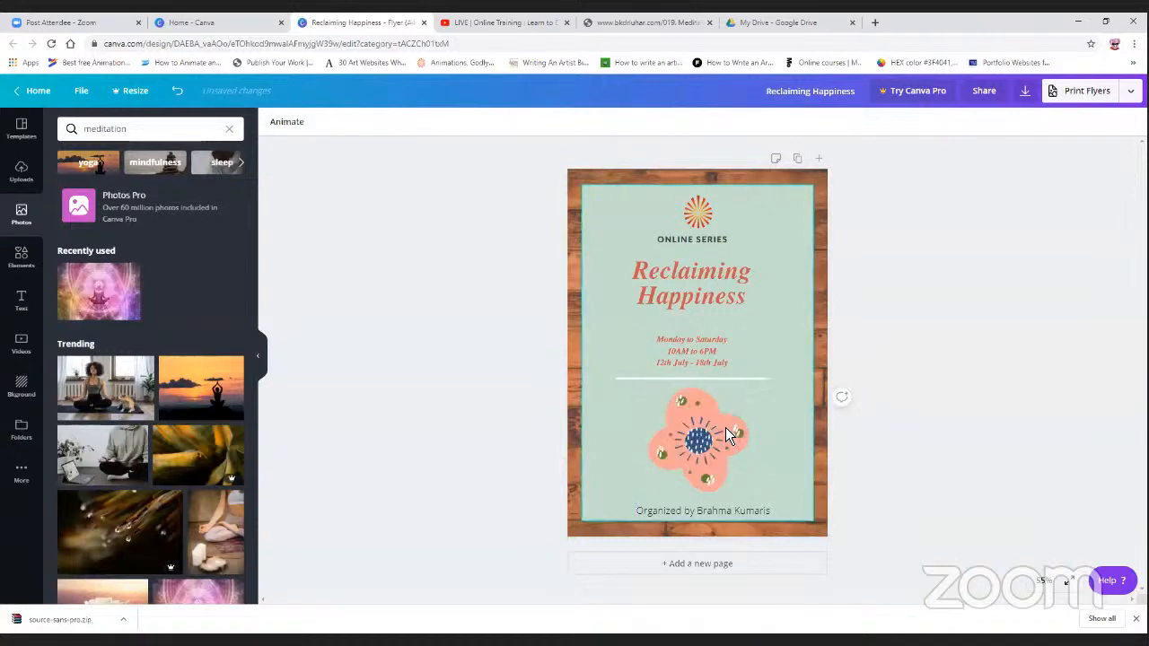
Delete the pink flower from the flyer and undo the deletion
{"action": "left_click", "coordinate": [725, 427]}
{"action": "key", "text": "Delete"}
{"action": "left_click", "coordinate": [707, 345]}
{"action": "left_click", "coordinate": [901, 363]}
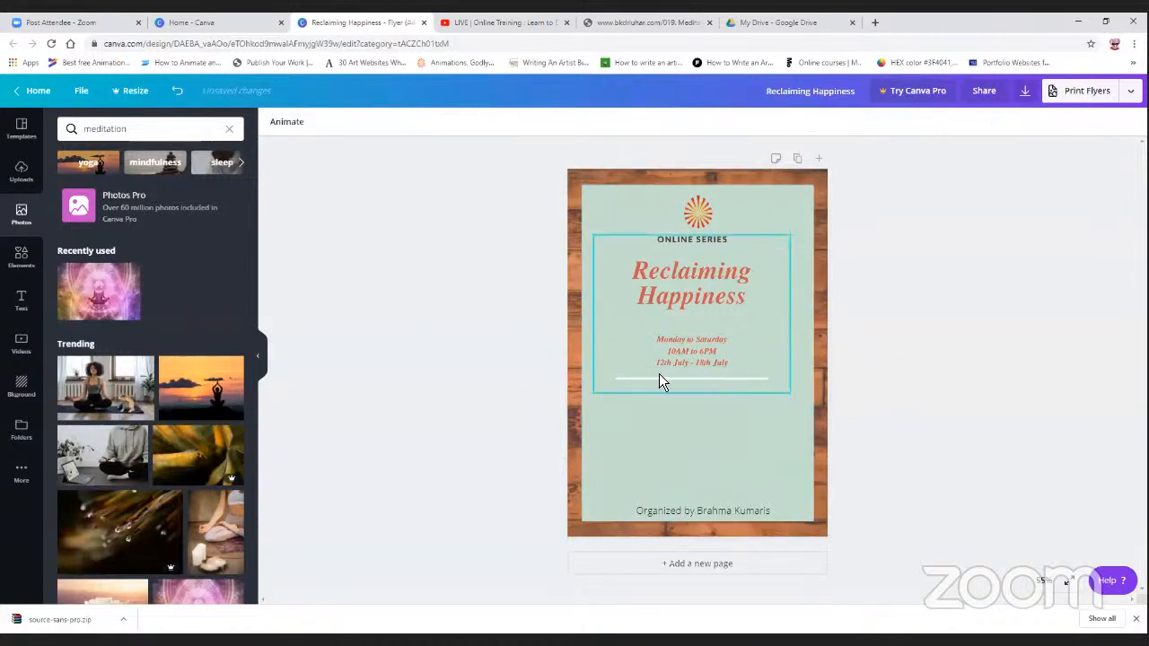
{"action": "key", "text": "ctrl+z"}
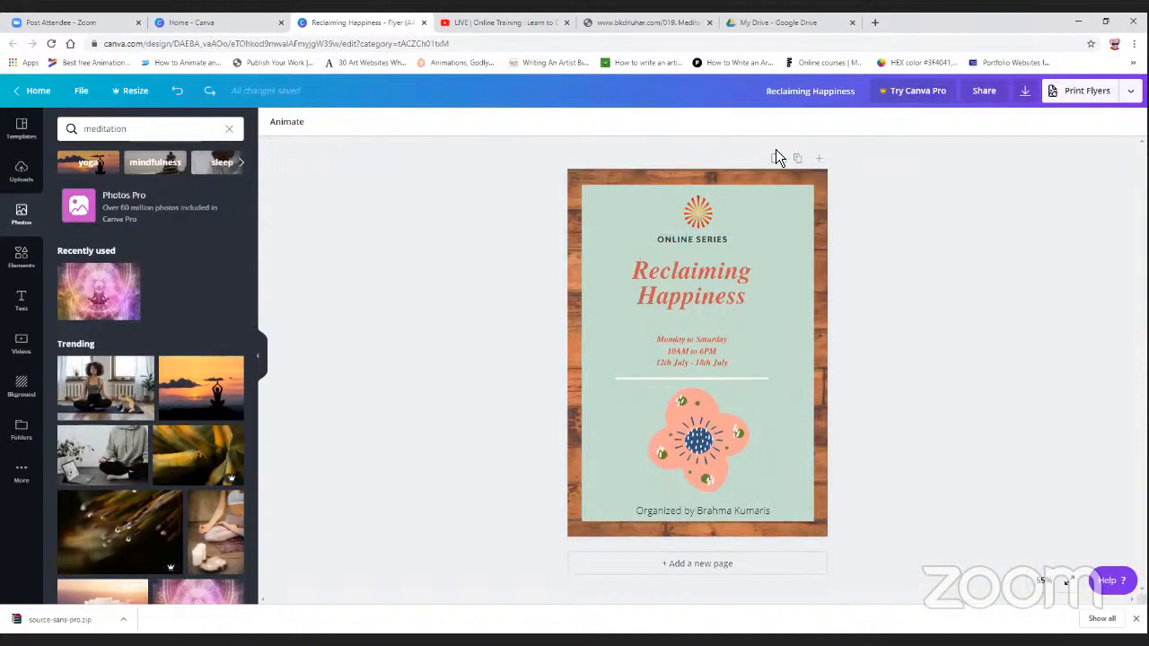
Add a second page after the Reclaiming Happiness flyer page
{"action": "left_click", "coordinate": [822, 160]}
{"action": "scroll", "coordinate": [664, 327], "scroll_direction": "up", "scroll_amount": 4}
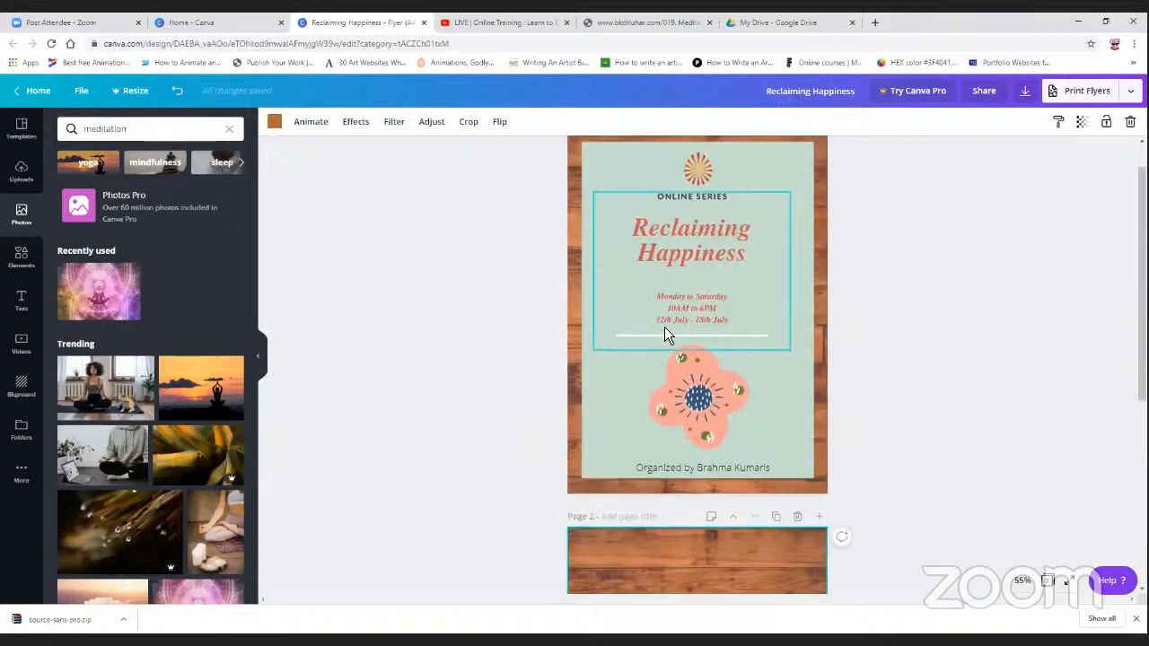
{"action": "scroll", "coordinate": [666, 324], "scroll_direction": "down", "scroll_amount": 4}
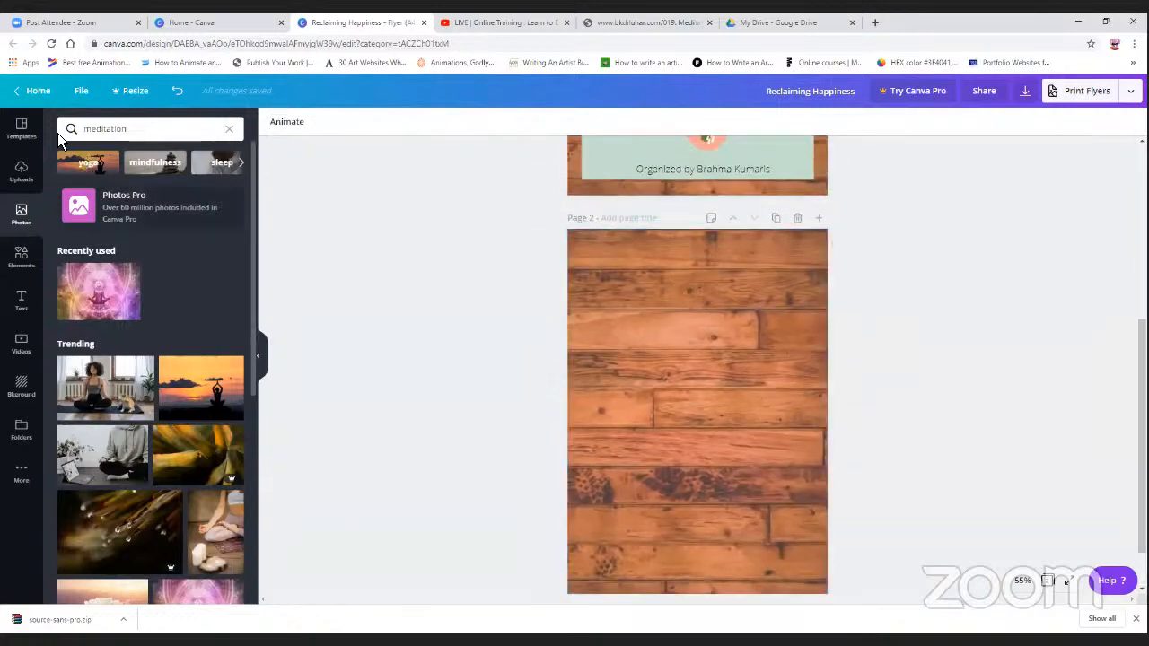
Try the "For every occasion" page of the Painted Flower and Plant Shop template on page 2 and undo it
{"action": "left_click", "coordinate": [21, 128]}
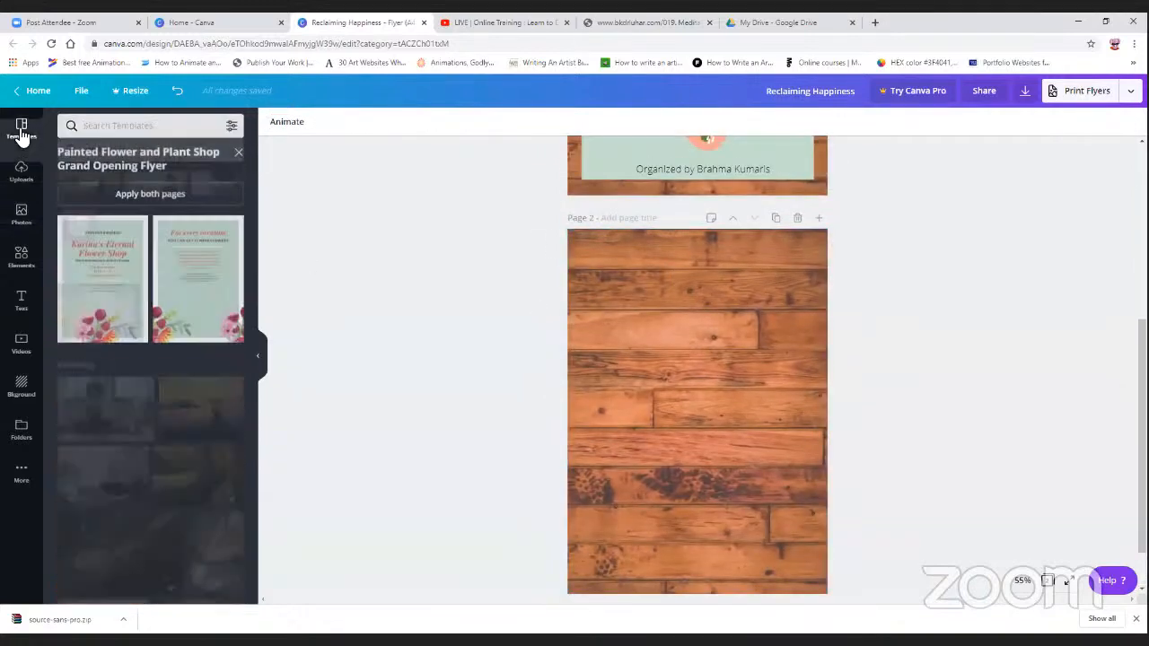
{"action": "left_click", "coordinate": [171, 241]}
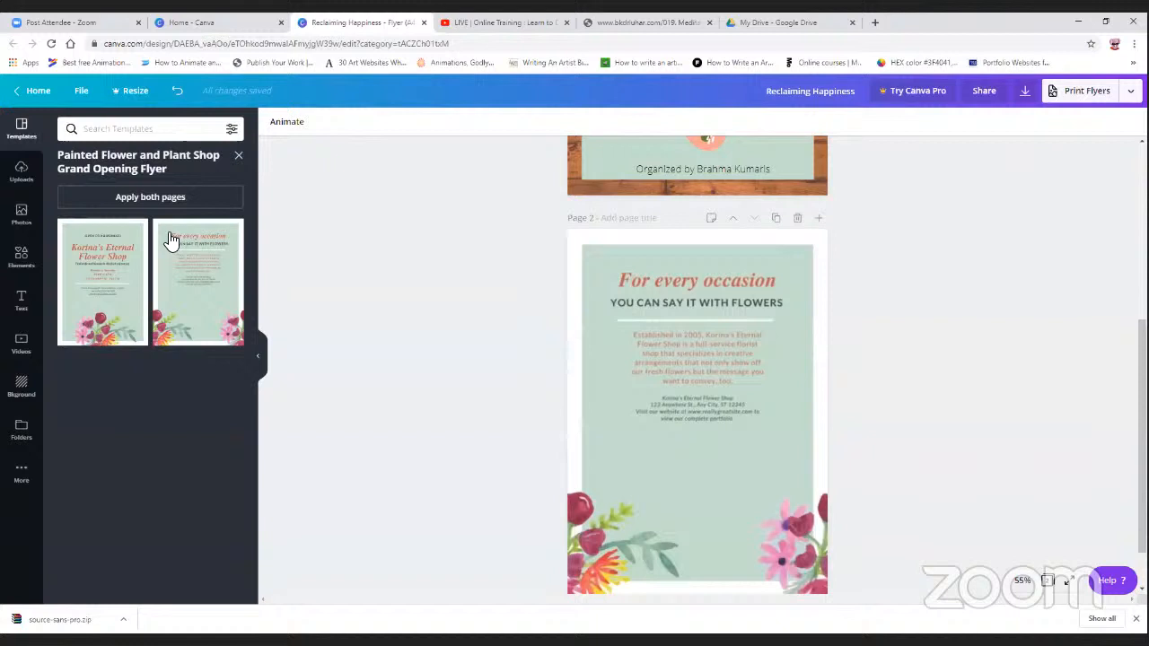
{"action": "scroll", "coordinate": [742, 338], "scroll_direction": "up", "scroll_amount": 5}
{"action": "scroll", "coordinate": [741, 337], "scroll_direction": "down", "scroll_amount": 4}
{"action": "left_click", "coordinate": [742, 337]}
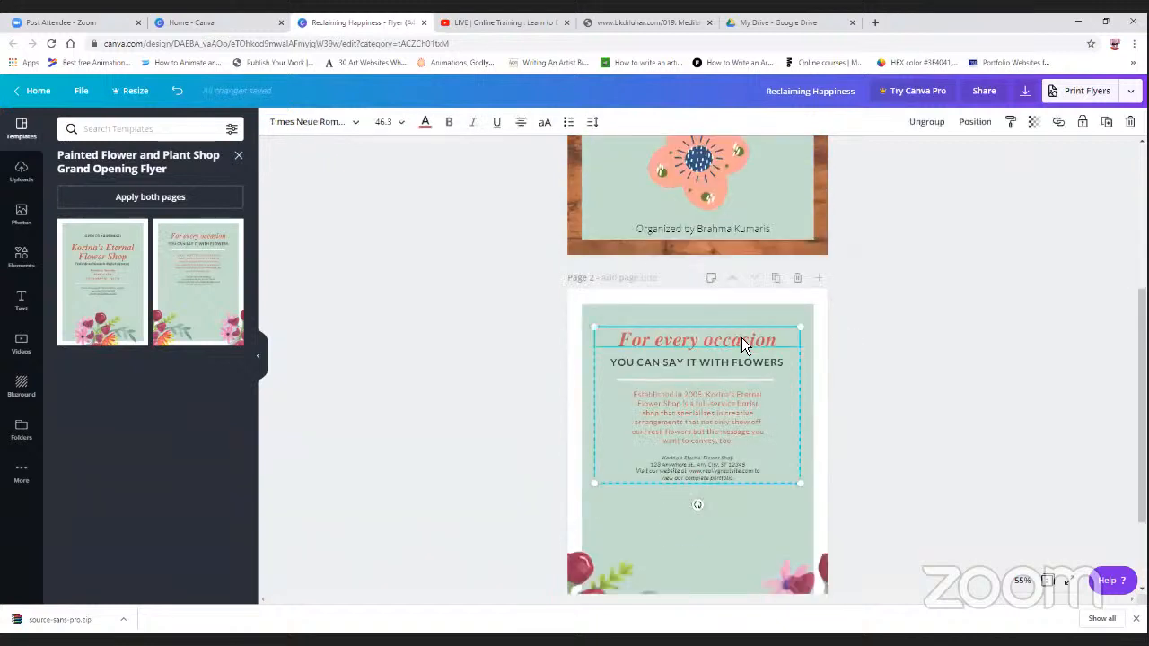
{"action": "left_click", "coordinate": [427, 457]}
{"action": "key", "text": "ctrl+z"}
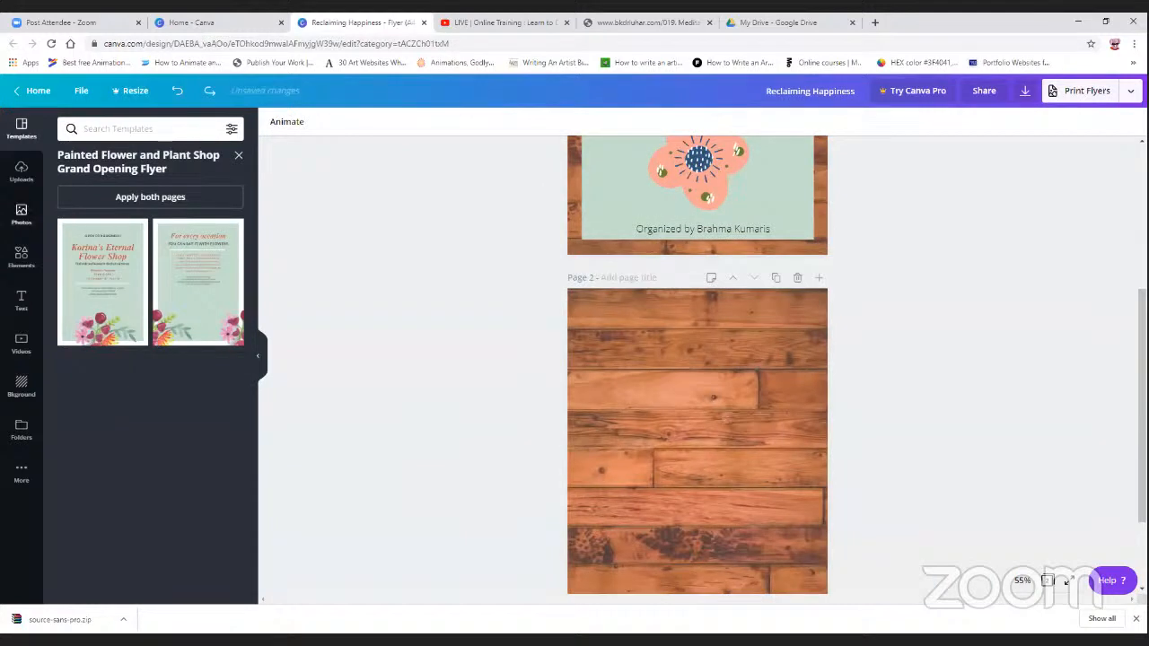
Try the plain yellow background image on page 2 and undo the change
{"action": "left_click", "coordinate": [21, 386]}
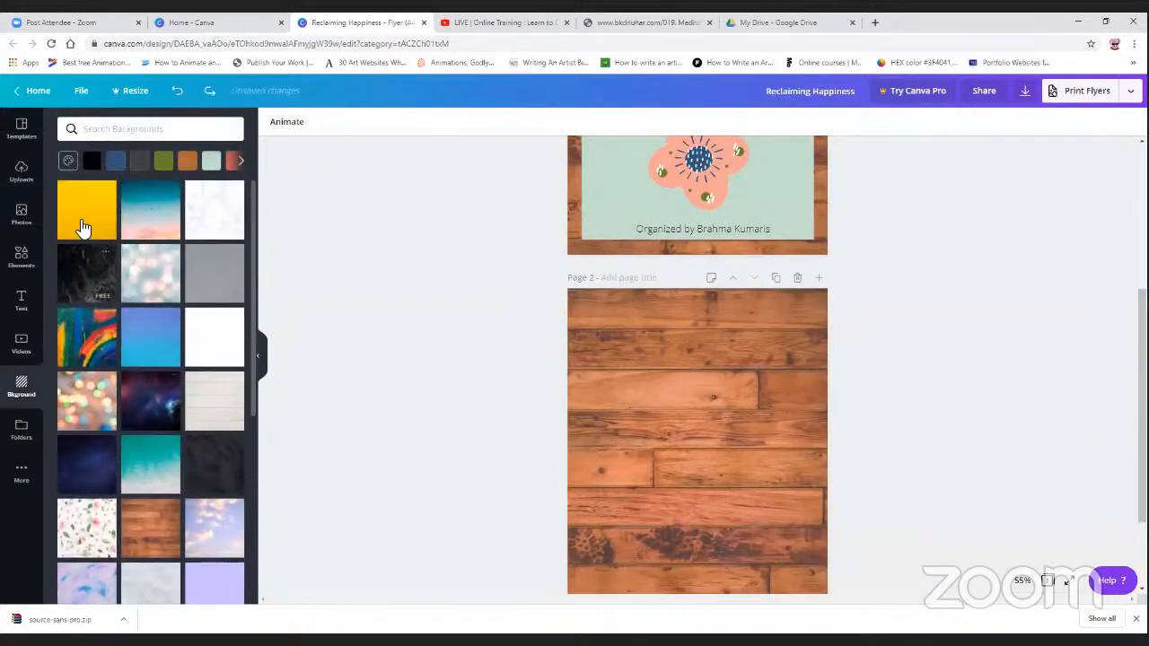
{"action": "left_click", "coordinate": [87, 217]}
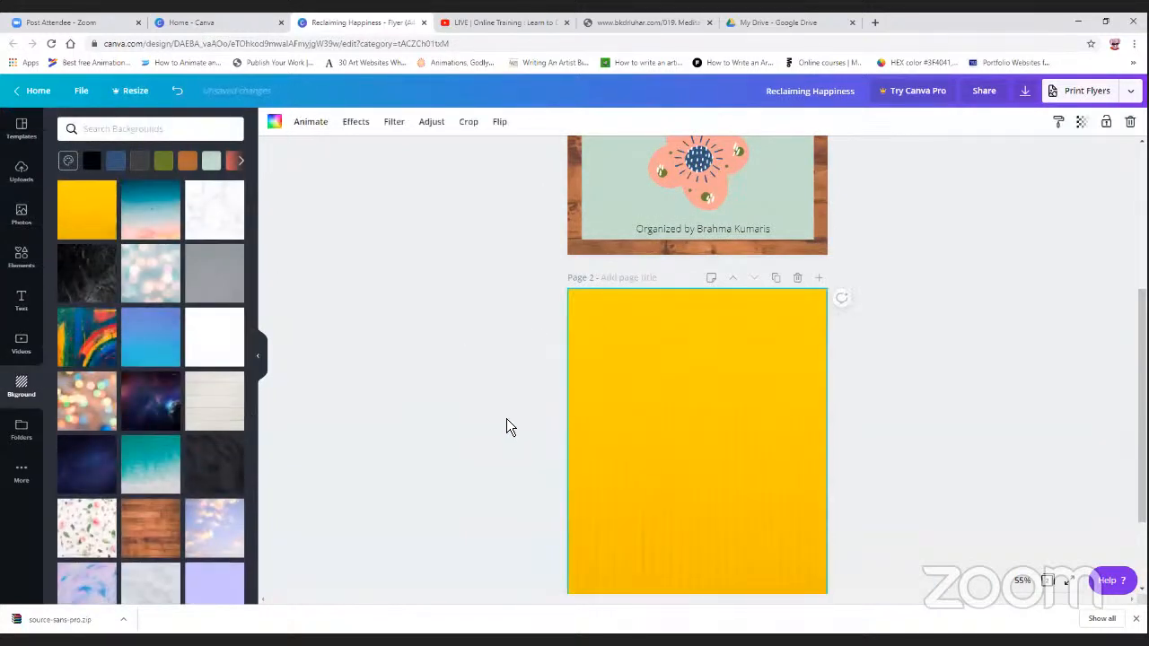
{"action": "scroll", "coordinate": [529, 411], "scroll_direction": "down", "scroll_amount": 2}
{"action": "key", "text": "ctrl+z"}
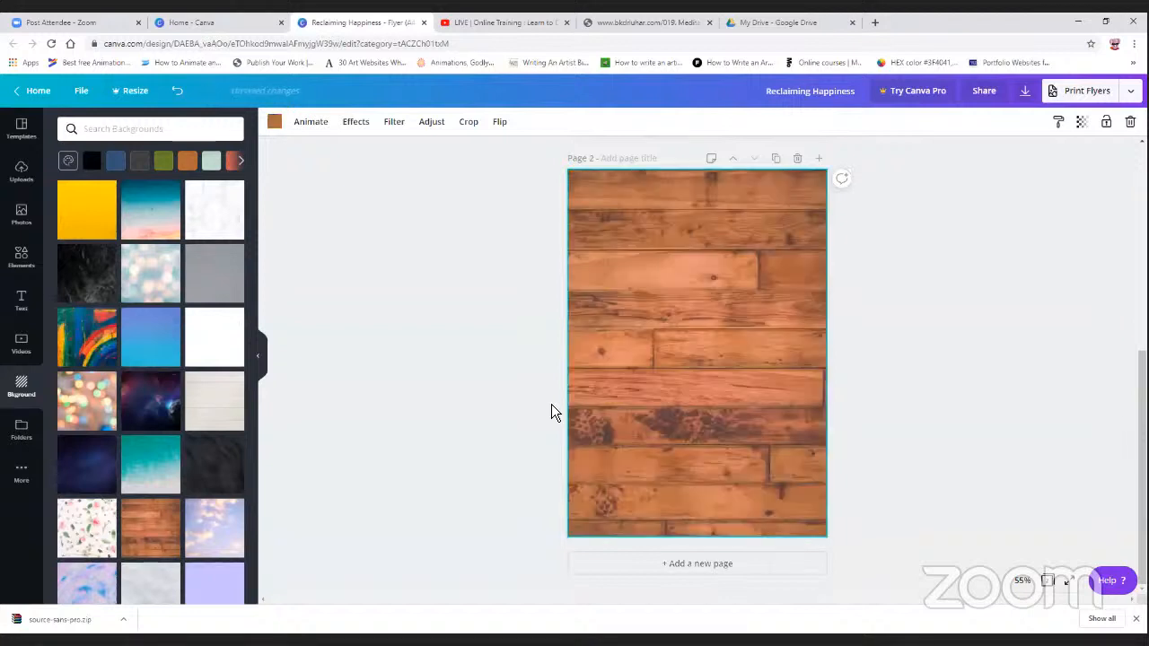
Set page 2's background to the light mint green colour
{"action": "left_click", "coordinate": [215, 165]}
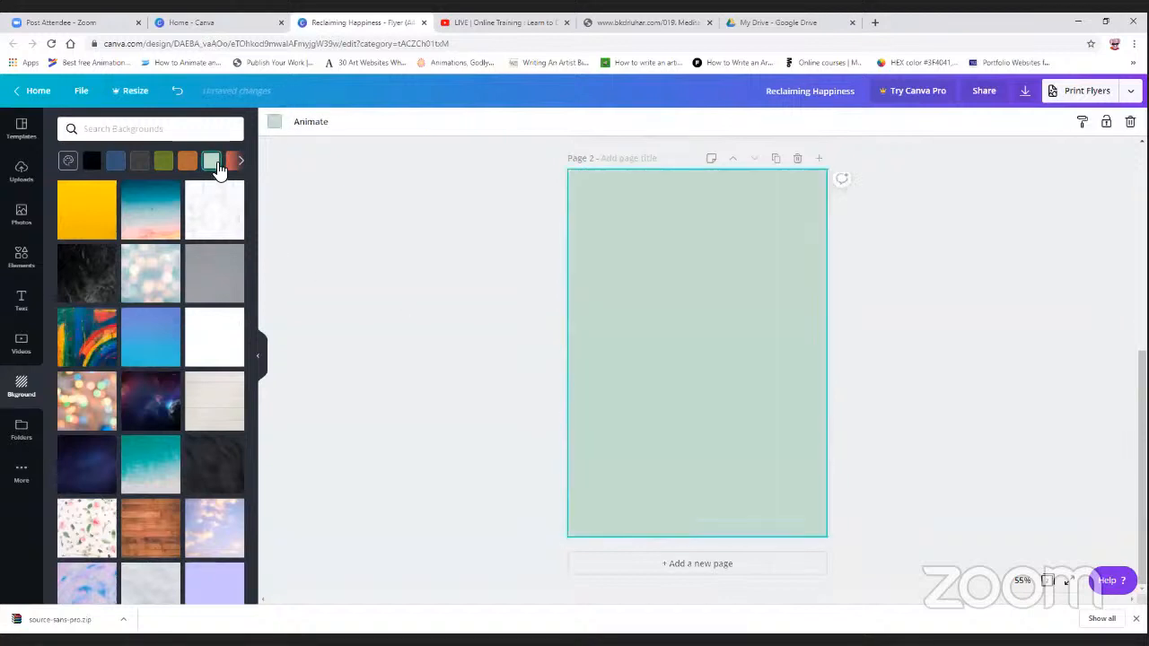
{"action": "left_click", "coordinate": [479, 263]}
{"action": "scroll", "coordinate": [668, 461], "scroll_direction": "up", "scroll_amount": 4}
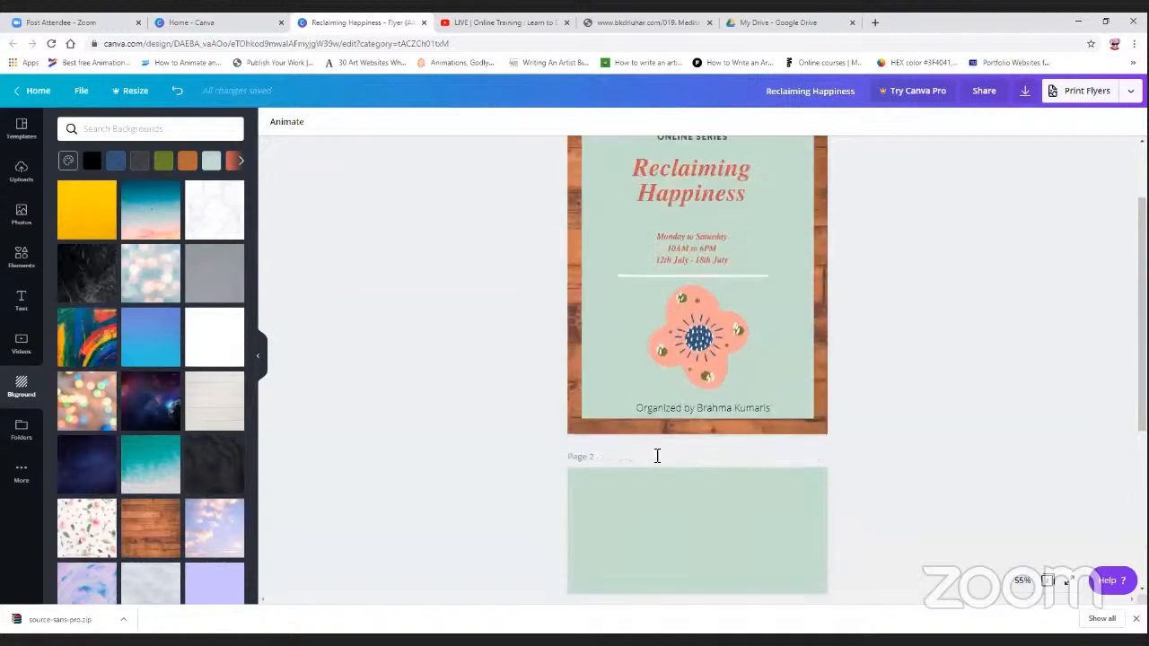
{"action": "scroll", "coordinate": [657, 456], "scroll_direction": "down", "scroll_amount": 3}
Add a diamond outline to page 2's upper left area and the round green Vivid Contrast emblem near its upper right corner
{"action": "left_click", "coordinate": [22, 300]}
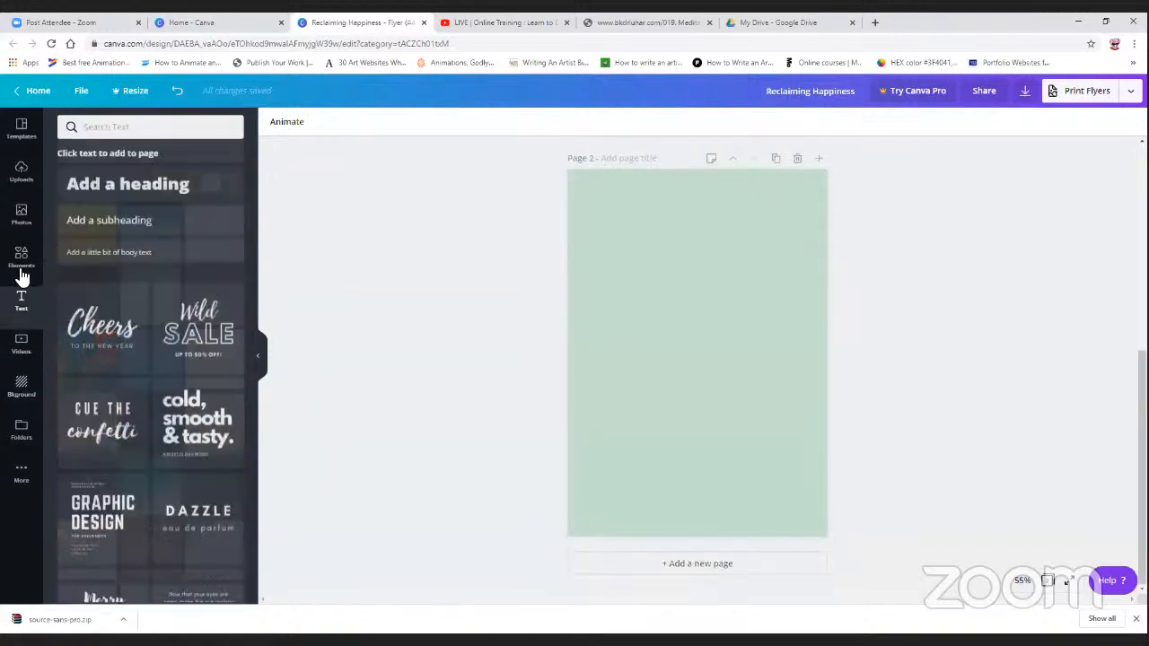
{"action": "left_click", "coordinate": [21, 262]}
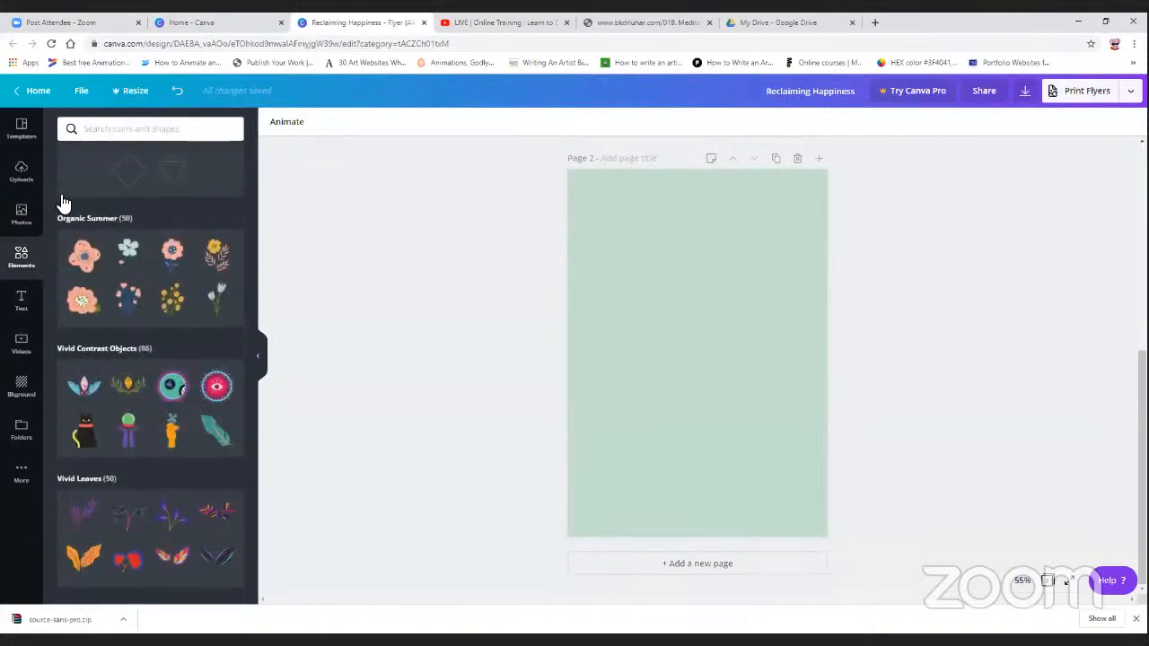
{"action": "left_click", "coordinate": [132, 180]}
{"action": "left_click_drag", "start_coordinate": [698, 321], "coordinate": [652, 269]}
{"action": "left_click_drag", "start_coordinate": [176, 388], "coordinate": [772, 237]}
{"action": "left_click", "coordinate": [643, 397]}
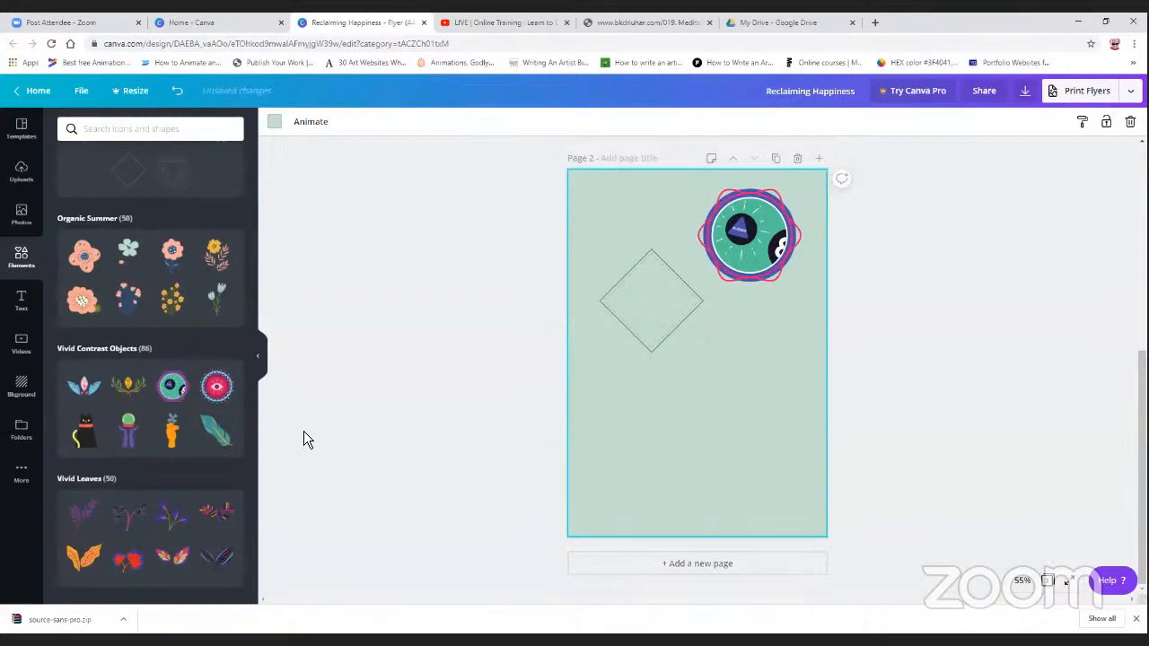
Add the black cat from Vivid Contrast Objects and place it in page 2's lower left corner
{"action": "left_click", "coordinate": [89, 431]}
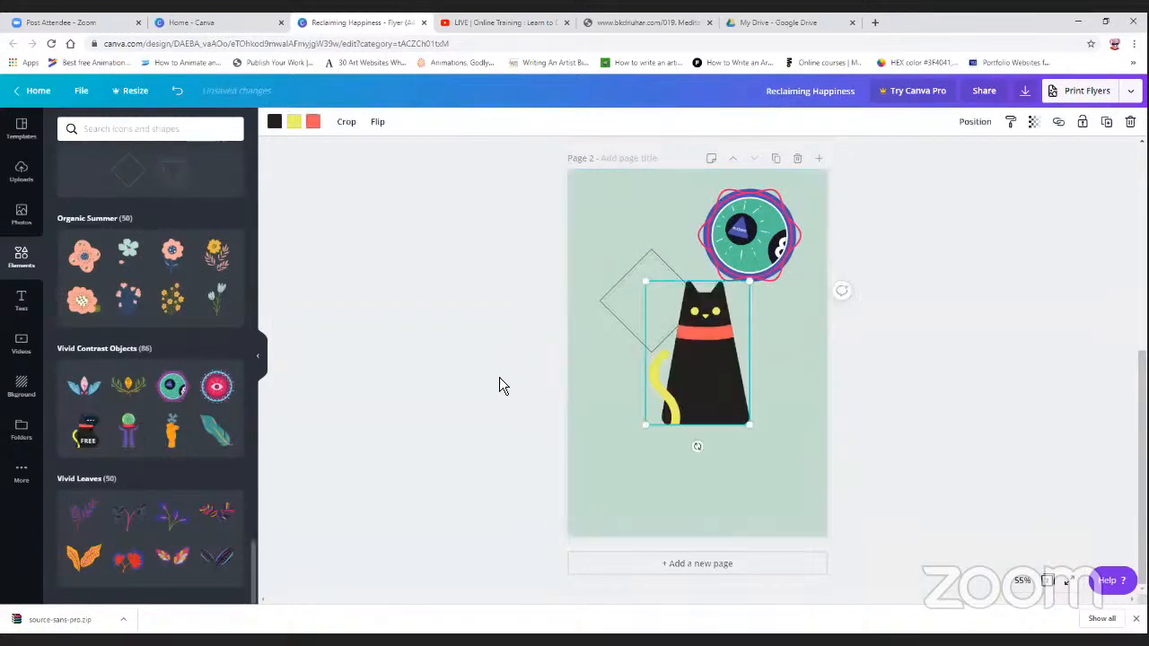
{"action": "left_click_drag", "start_coordinate": [708, 355], "coordinate": [630, 458]}
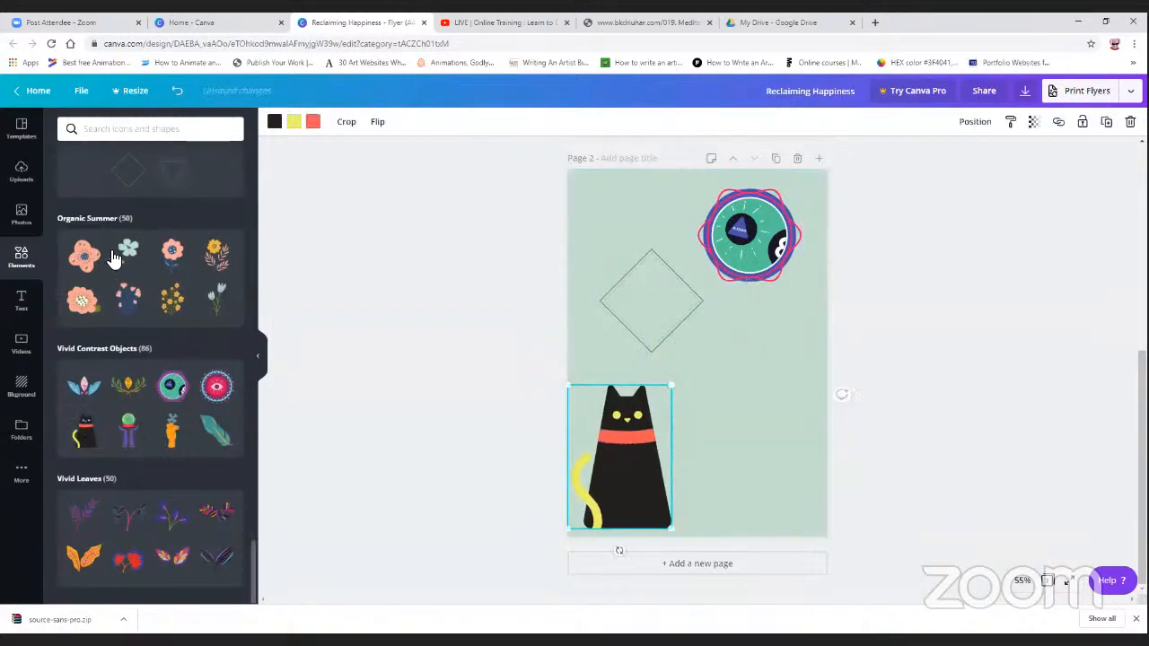
{"action": "left_click", "coordinate": [935, 354]}
{"action": "scroll", "coordinate": [749, 388], "scroll_direction": "up", "scroll_amount": 5}
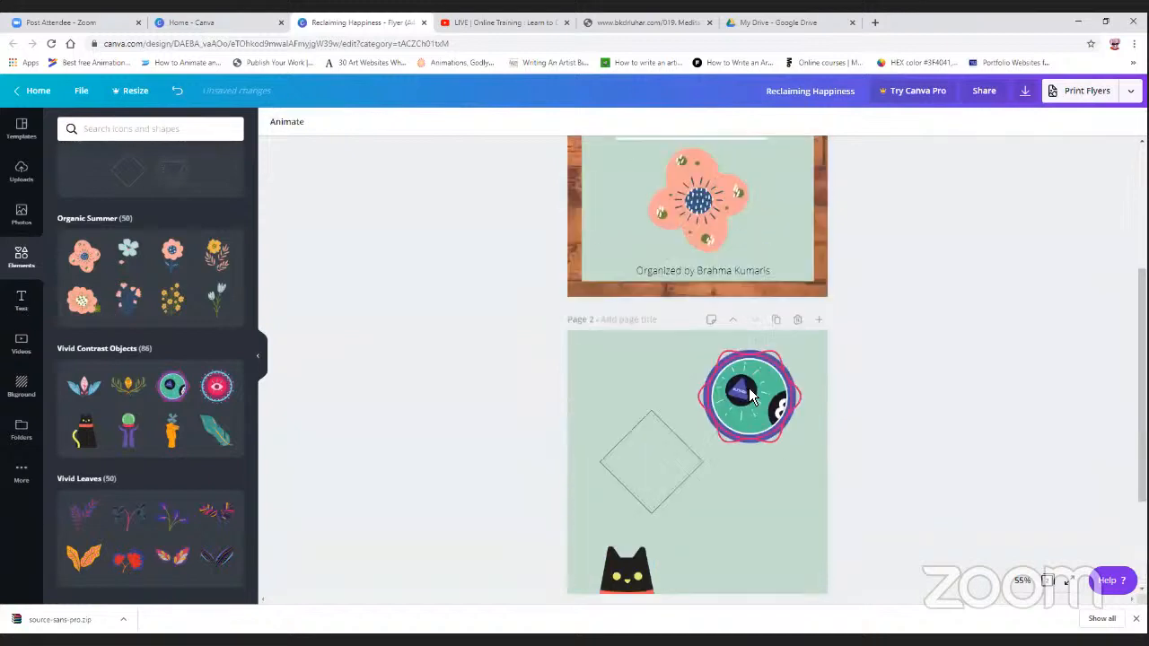
{"action": "scroll", "coordinate": [752, 397], "scroll_direction": "down", "scroll_amount": 2}
{"action": "scroll", "coordinate": [750, 397], "scroll_direction": "up", "scroll_amount": 2}
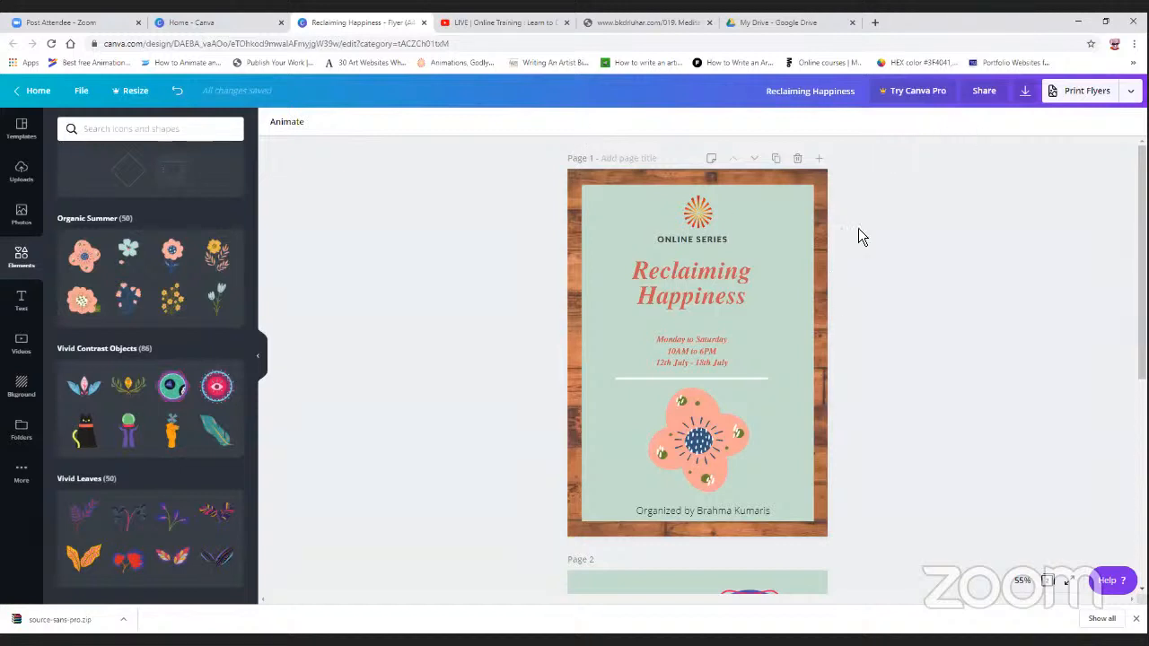
Start downloading all pages of the flyer as PNG, dismissing the Canva Pro trial offer
{"action": "left_click", "coordinate": [1024, 94]}
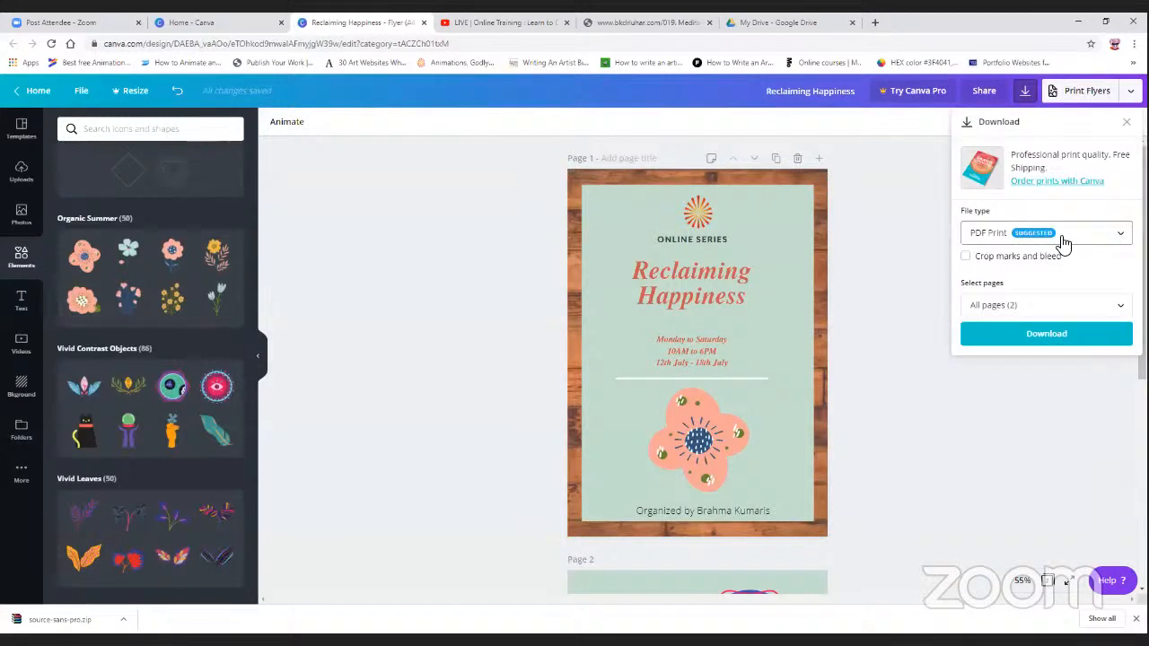
{"action": "left_click", "coordinate": [1119, 238]}
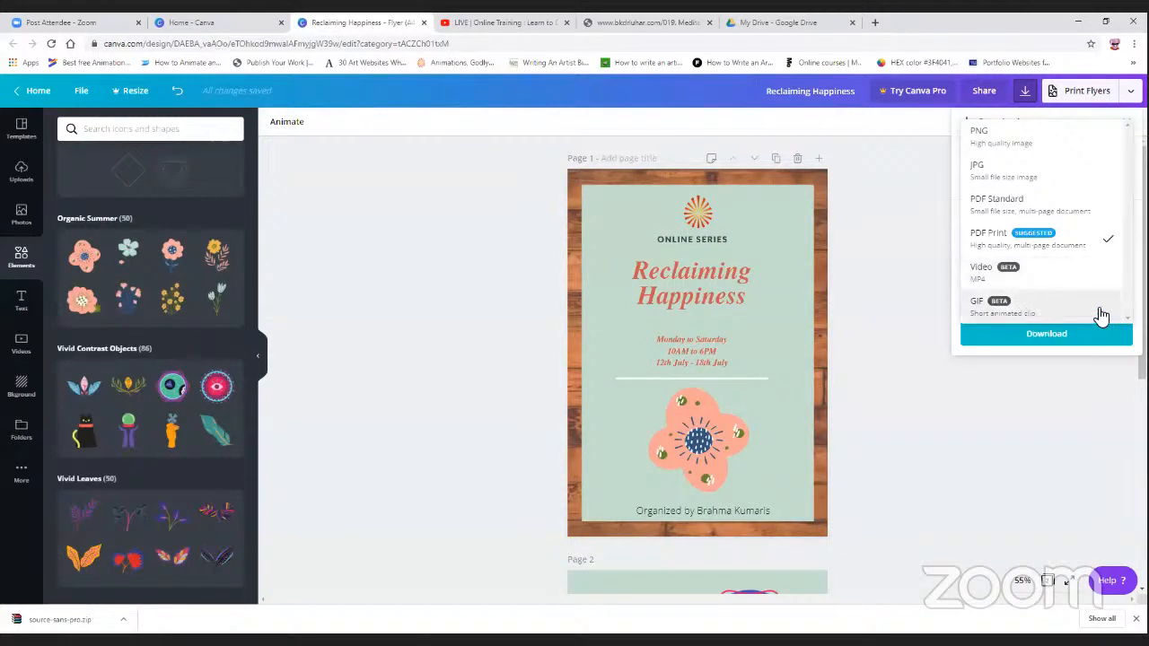
{"action": "left_click", "coordinate": [985, 137]}
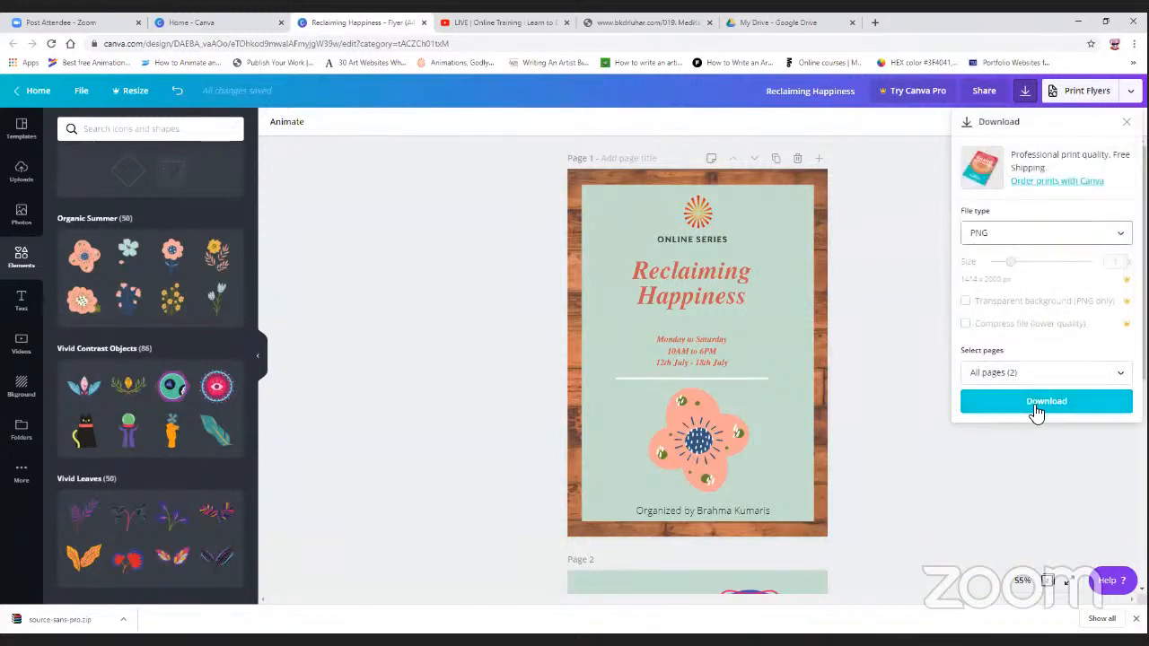
{"action": "left_click", "coordinate": [1059, 261]}
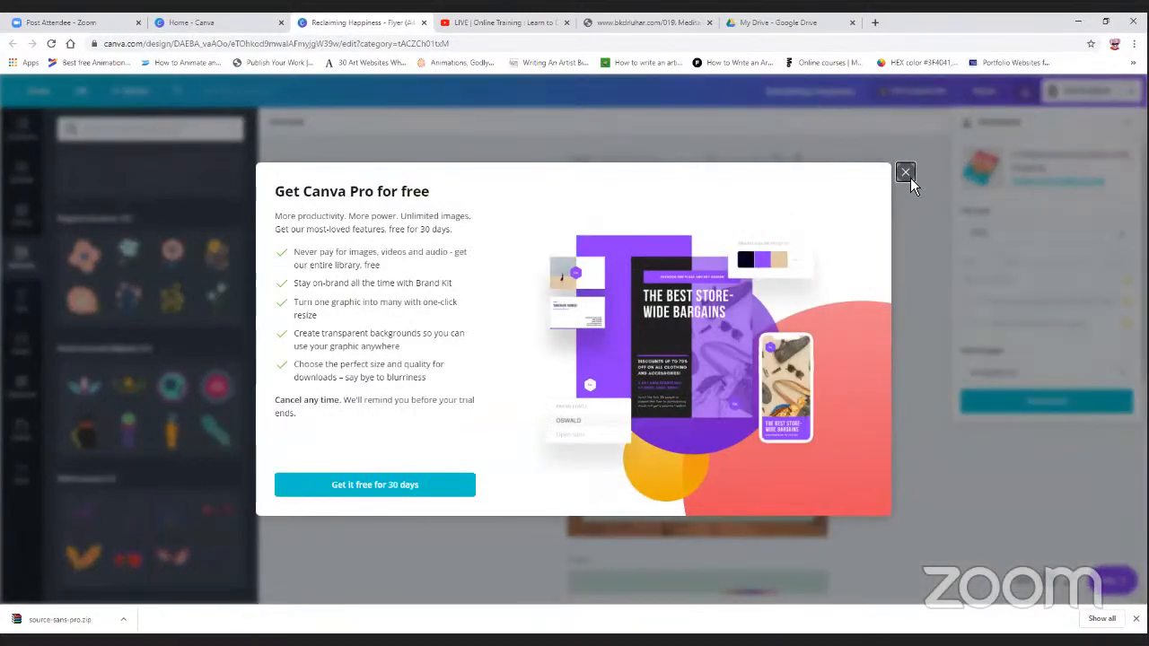
{"action": "left_click", "coordinate": [906, 173]}
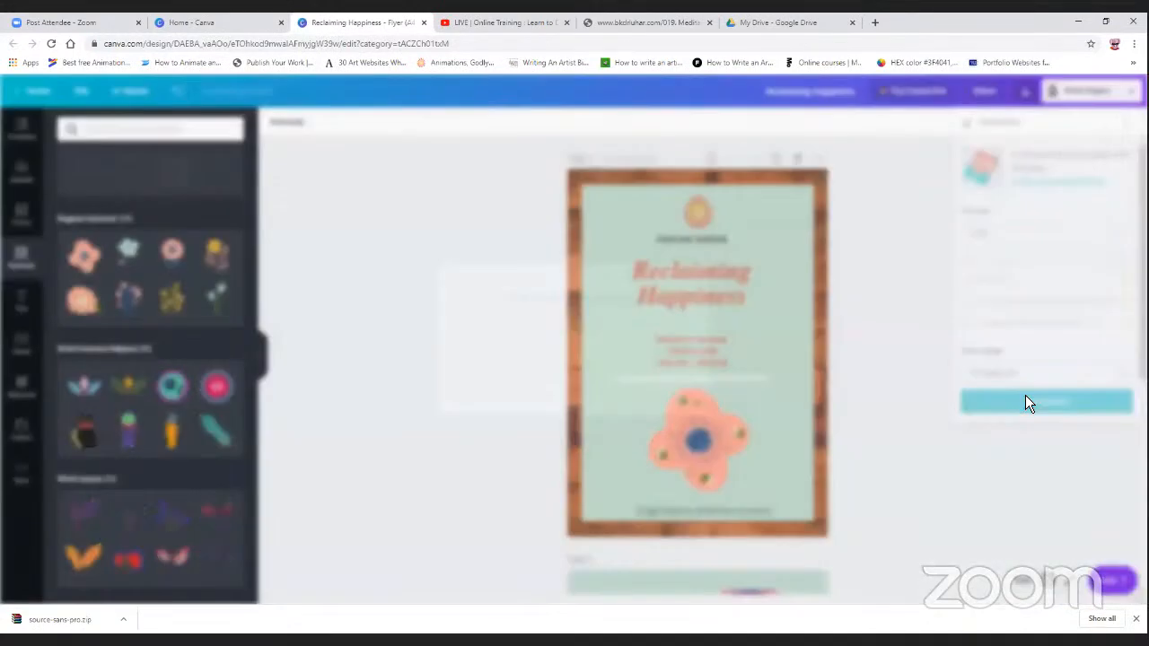
{"action": "left_click", "coordinate": [1025, 403]}
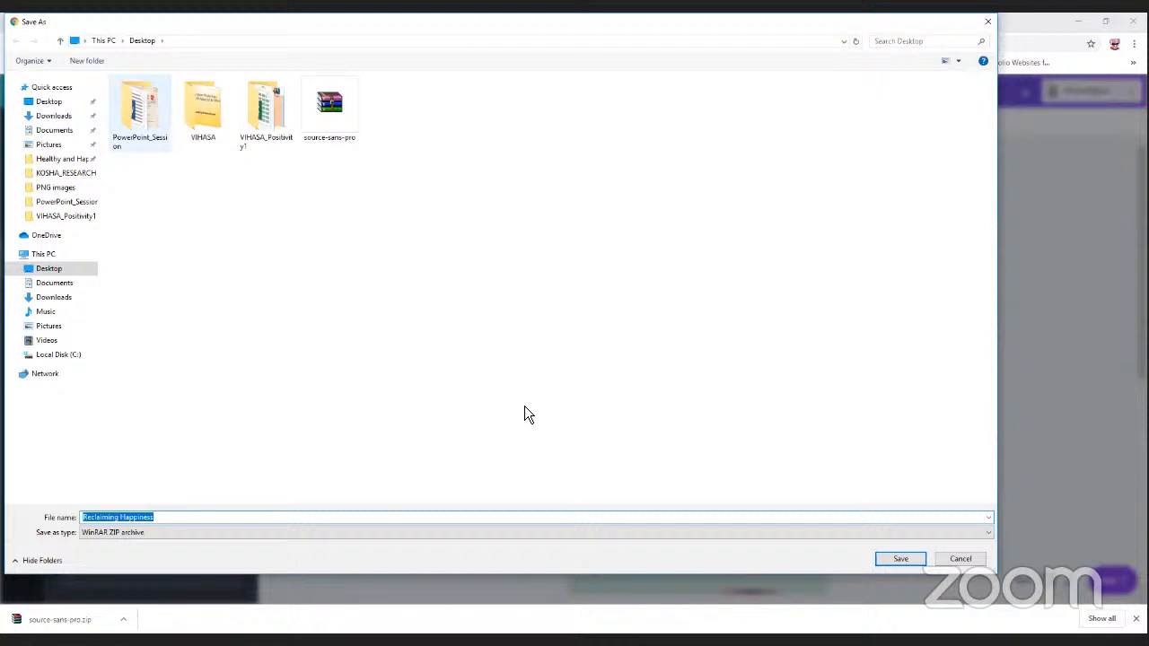
Save the download to the Desktop as the ZIP archive Reclaiming Happiness and open image 1 from its extracted folder
{"action": "left_click", "coordinate": [135, 535]}
{"action": "left_click", "coordinate": [139, 541]}
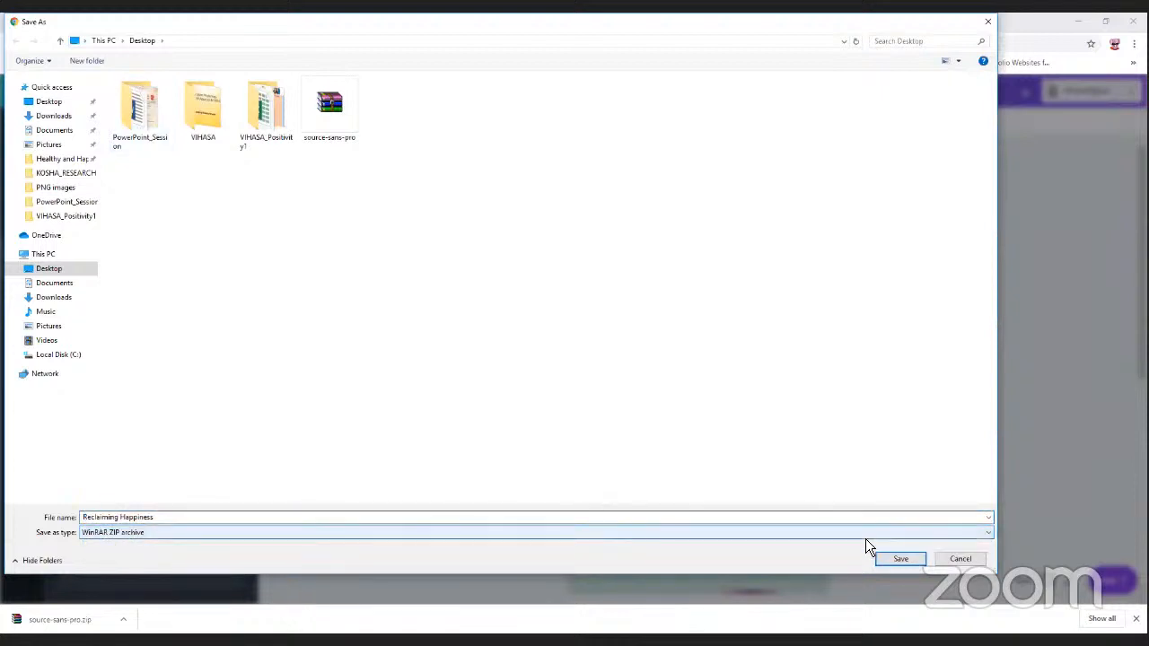
{"action": "left_click", "coordinate": [903, 556]}
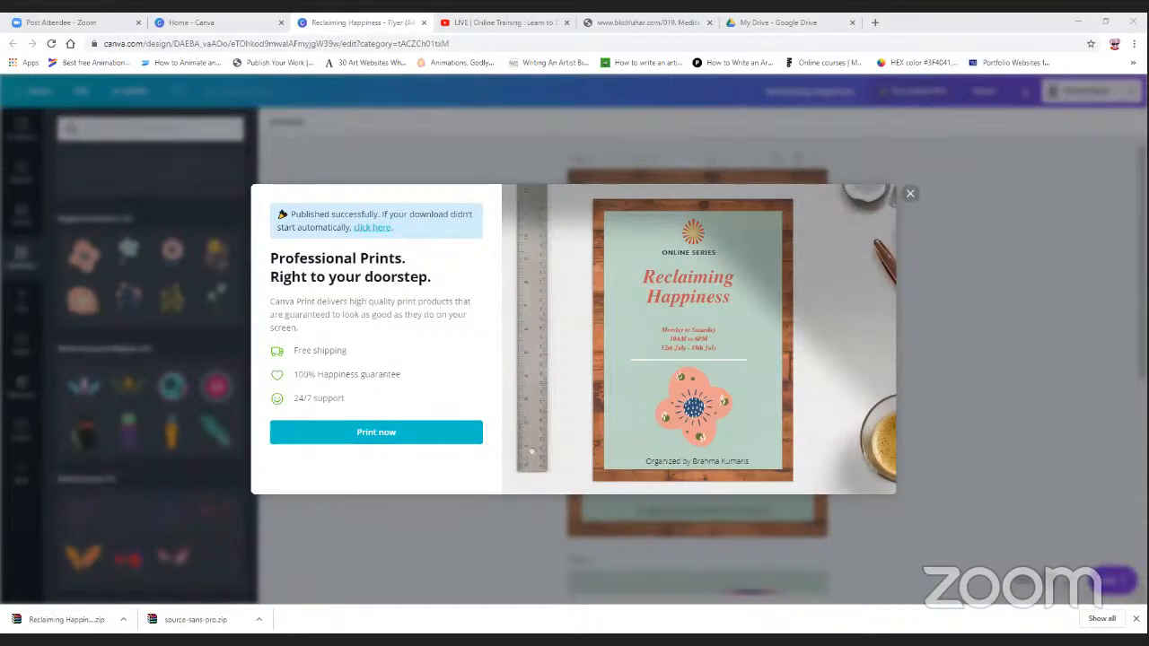
{"action": "key", "text": "alt+Tab"}
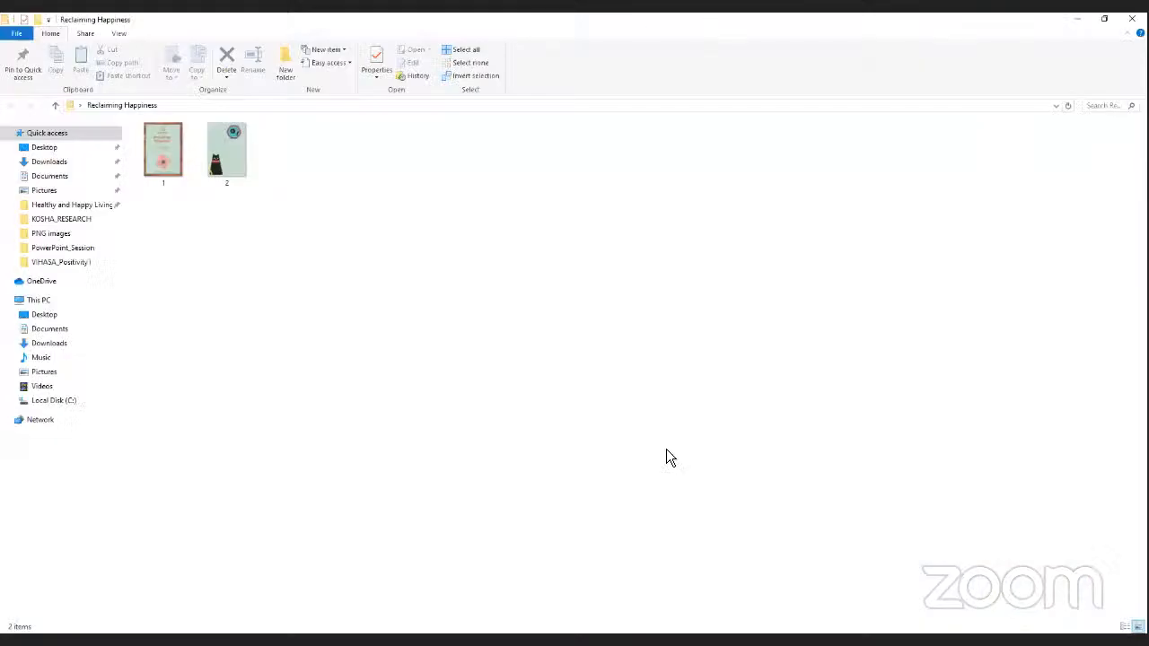
{"action": "double_click", "coordinate": [169, 152]}
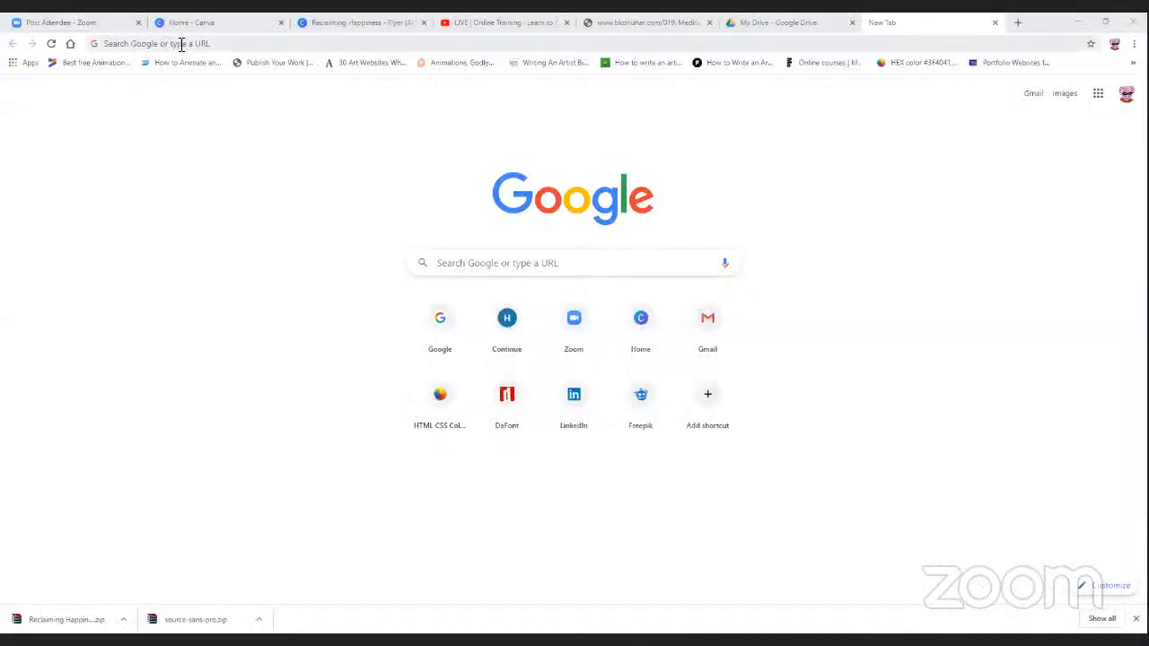
Search Google Images for "backgrounds" in a new browser tab
{"action": "left_click", "coordinate": [179, 43]}
{"action": "type", "text": "ba"}
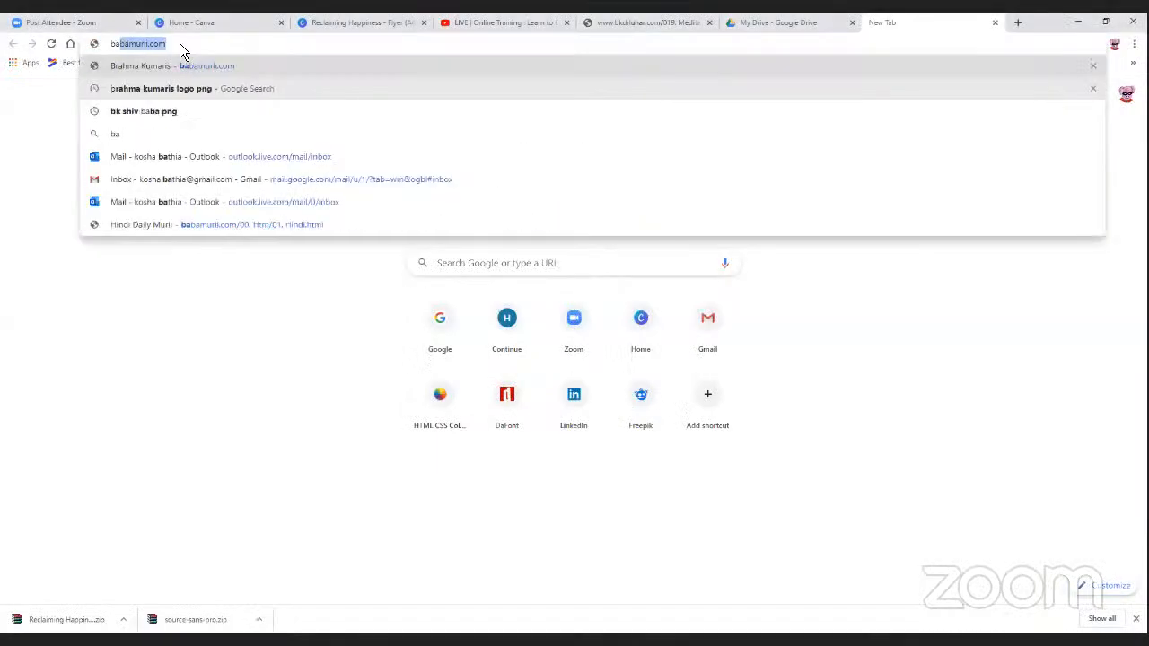
{"action": "type", "text": "ckgrounds"}
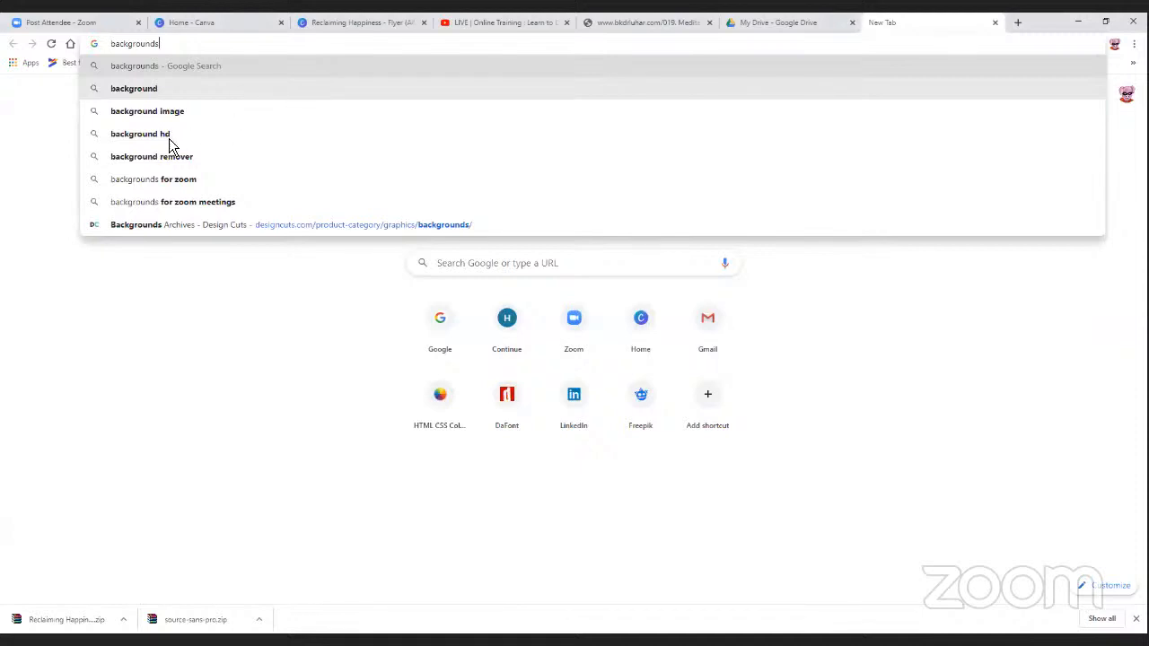
{"action": "key", "text": "Return"}
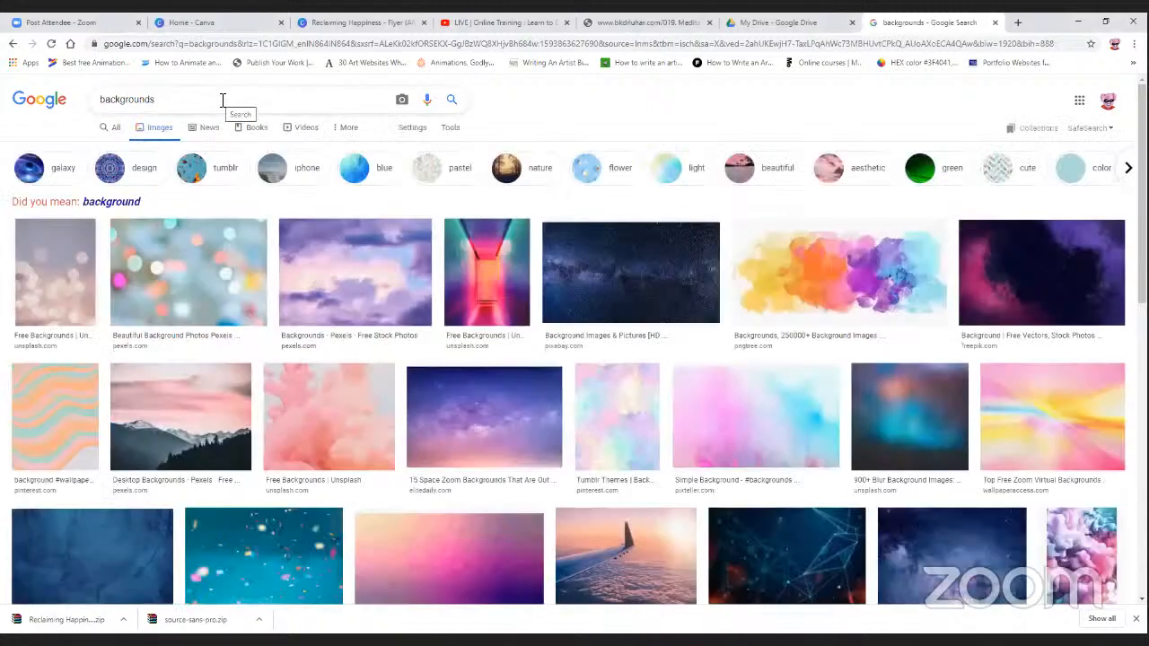
Change the image search to "background of sky"
{"action": "left_click", "coordinate": [223, 99]}
{"action": "key", "text": "BackSpace"}
{"action": "type", "text": "s"}
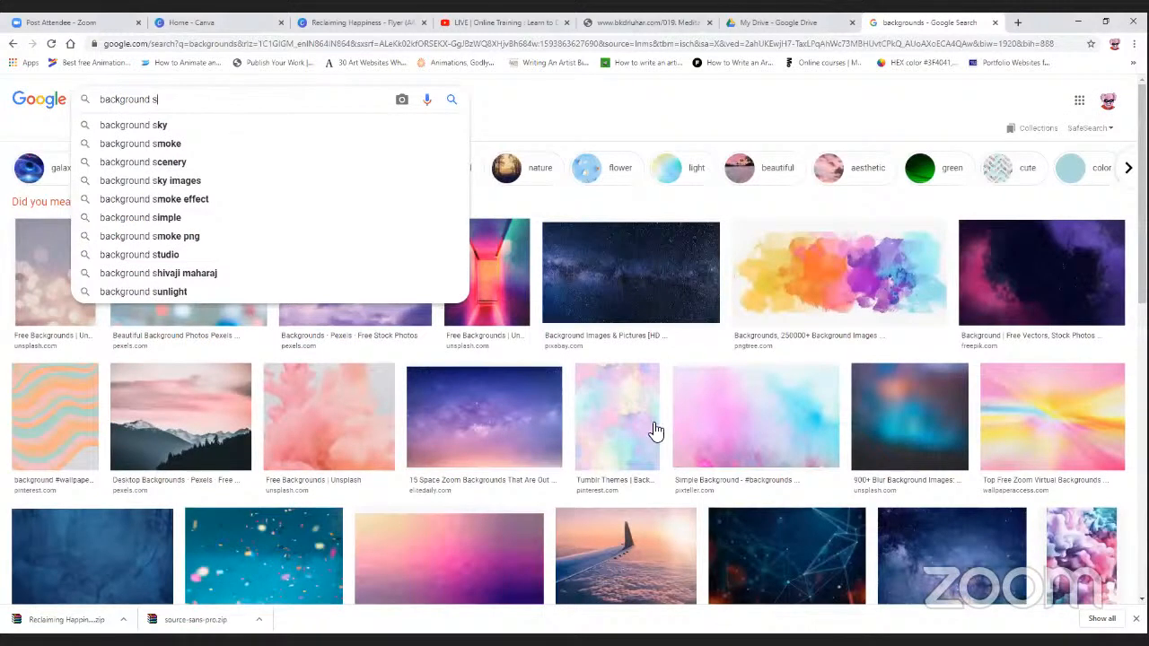
{"action": "key", "text": "BackSpace"}
{"action": "type", "text": "of sky"}
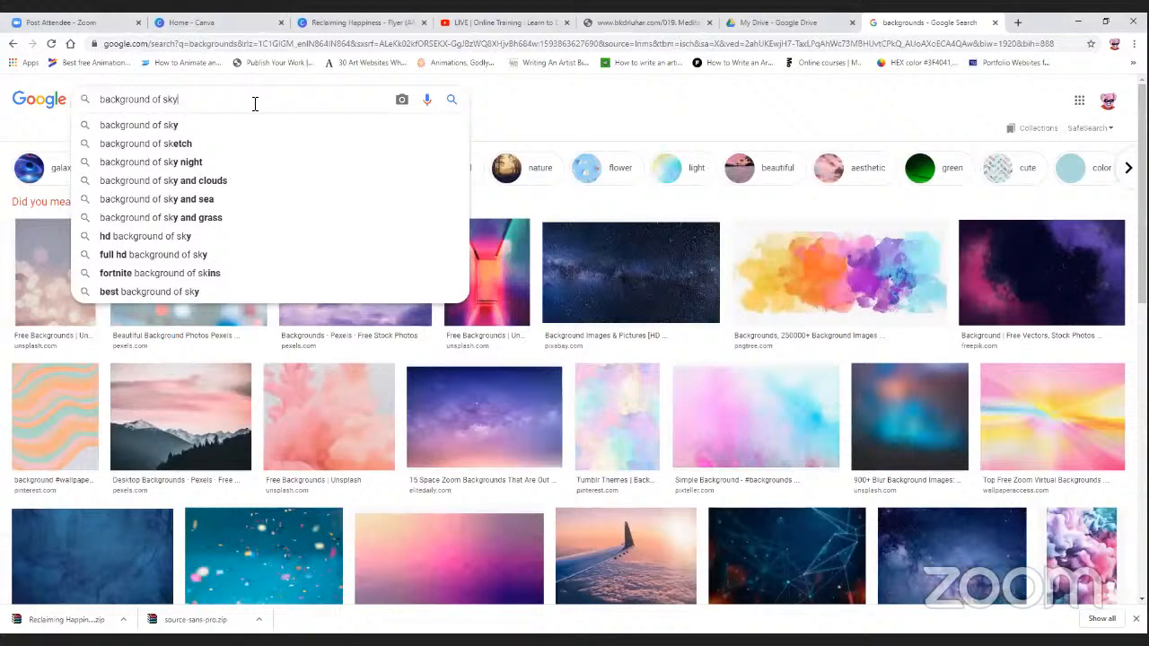
{"action": "key", "text": "Return"}
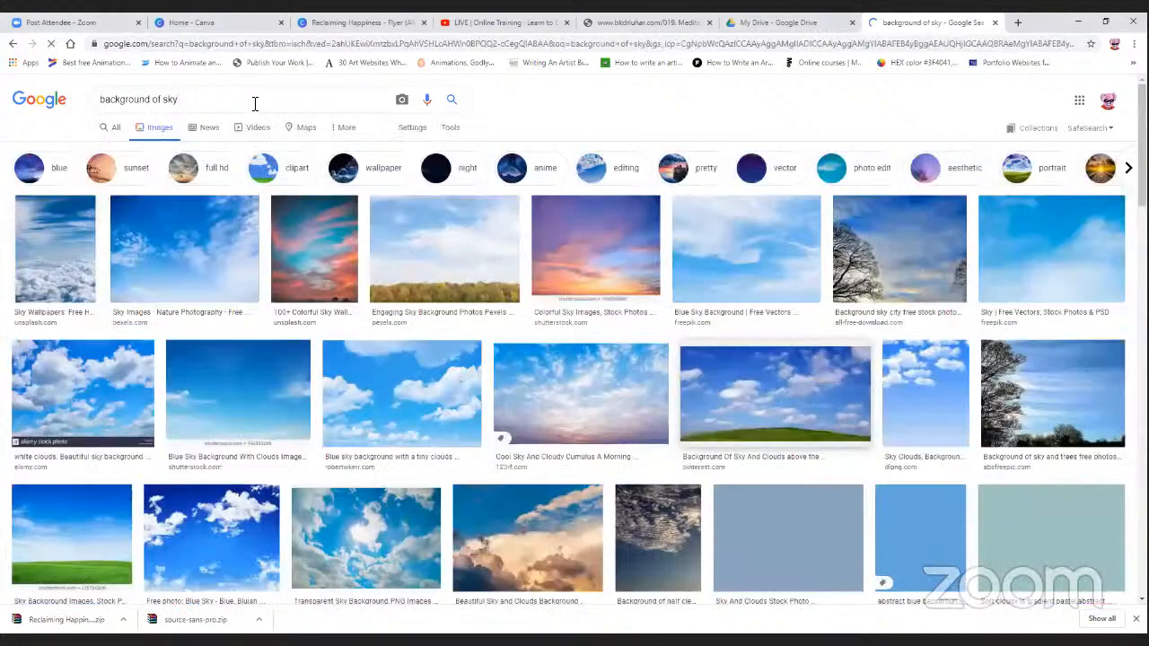
Search for "background textured" images and browse the results
{"action": "left_click", "coordinate": [255, 103]}
{"action": "key", "text": "BackSpace"}
{"action": "key", "text": "BackSpace"}
{"action": "key", "text": "BackSpace"}
{"action": "key", "text": "BackSpace"}
{"action": "key", "text": "BackSpace"}
{"action": "key", "text": "BackSpace"}
{"action": "key", "text": "BackSpace"}
{"action": "type", "text": "textured"}
{"action": "key", "text": "Return"}
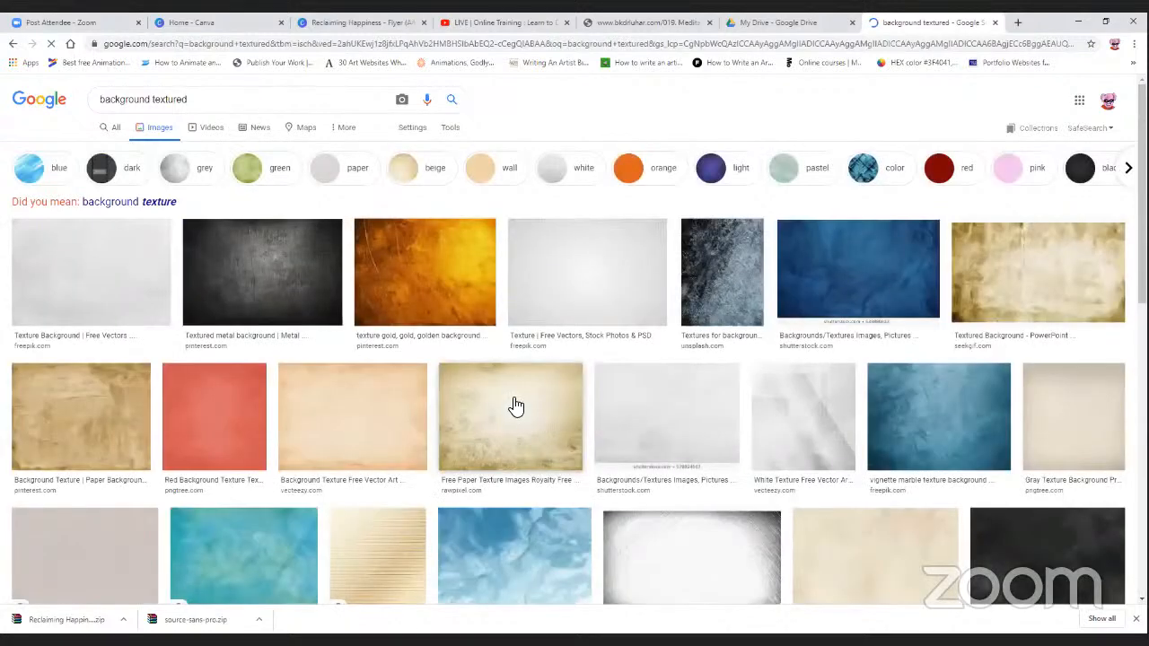
{"action": "scroll", "coordinate": [516, 407], "scroll_direction": "down", "scroll_amount": 2}
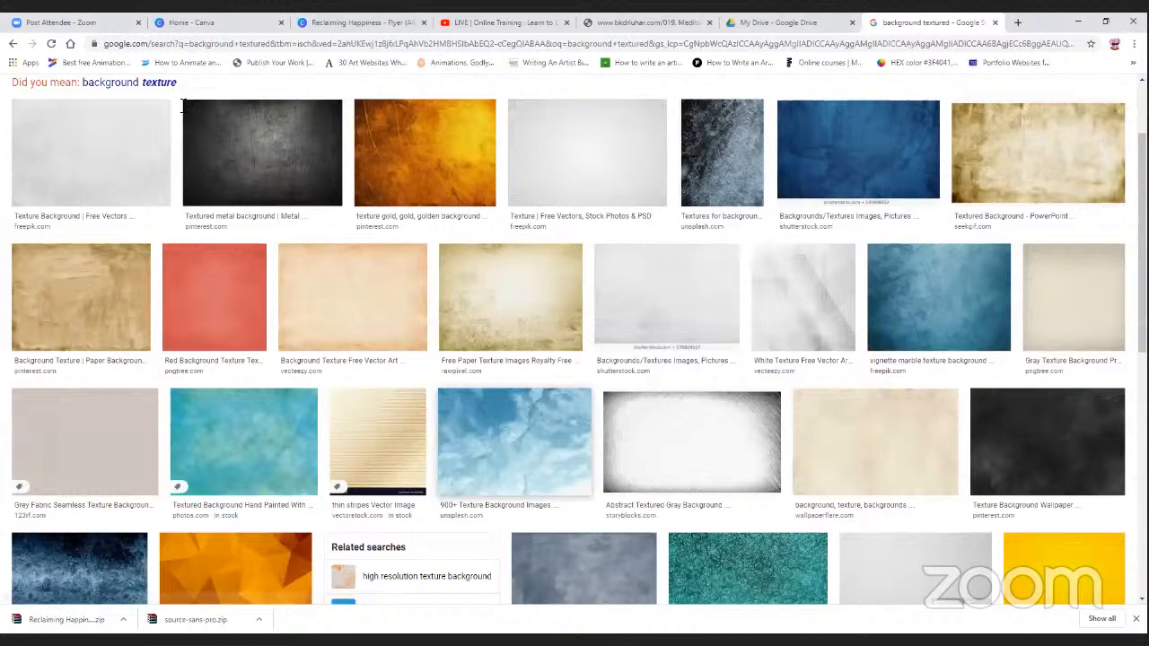
{"action": "scroll", "coordinate": [155, 104], "scroll_direction": "down", "scroll_amount": 2}
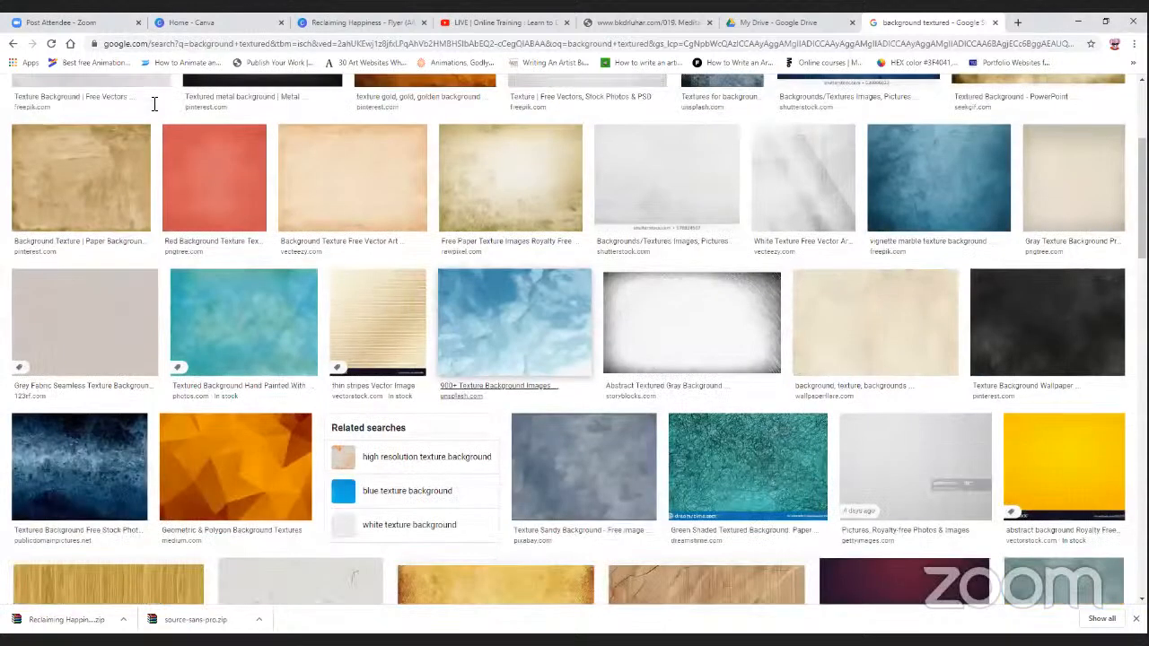
Search for "background spiritual" images, browse the results and preview the white lotus on blue
{"action": "scroll", "coordinate": [154, 104], "scroll_direction": "up", "scroll_amount": 4}
{"action": "double_click", "coordinate": [162, 100]}
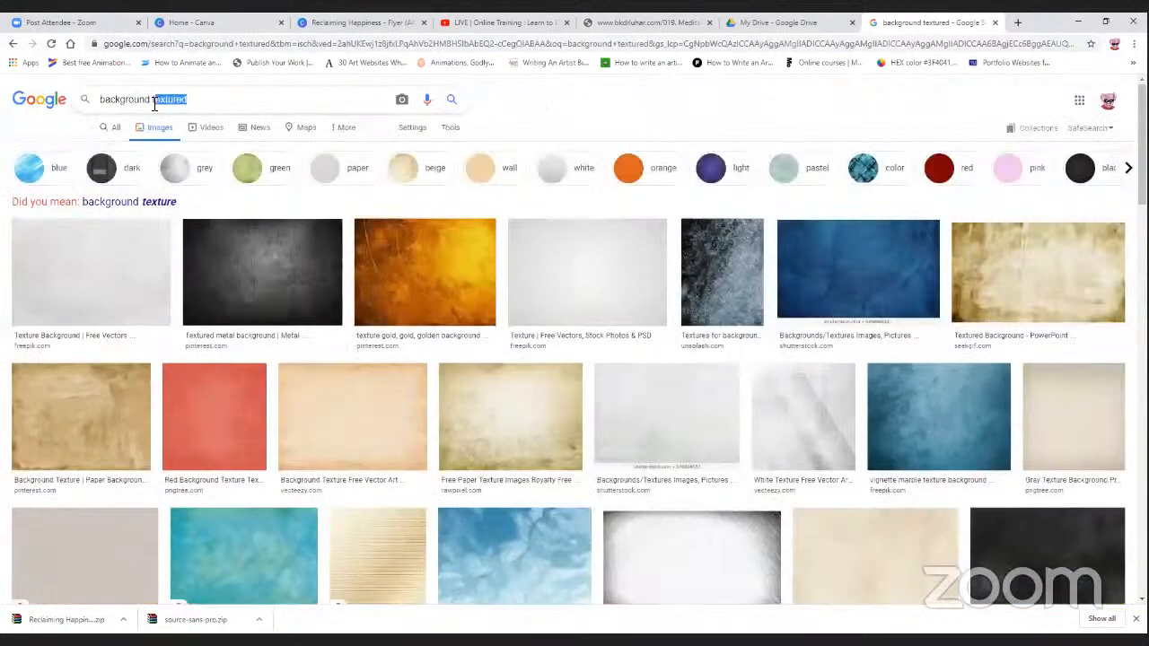
{"action": "type", "text": "spiritual"}
{"action": "key", "text": "Return"}
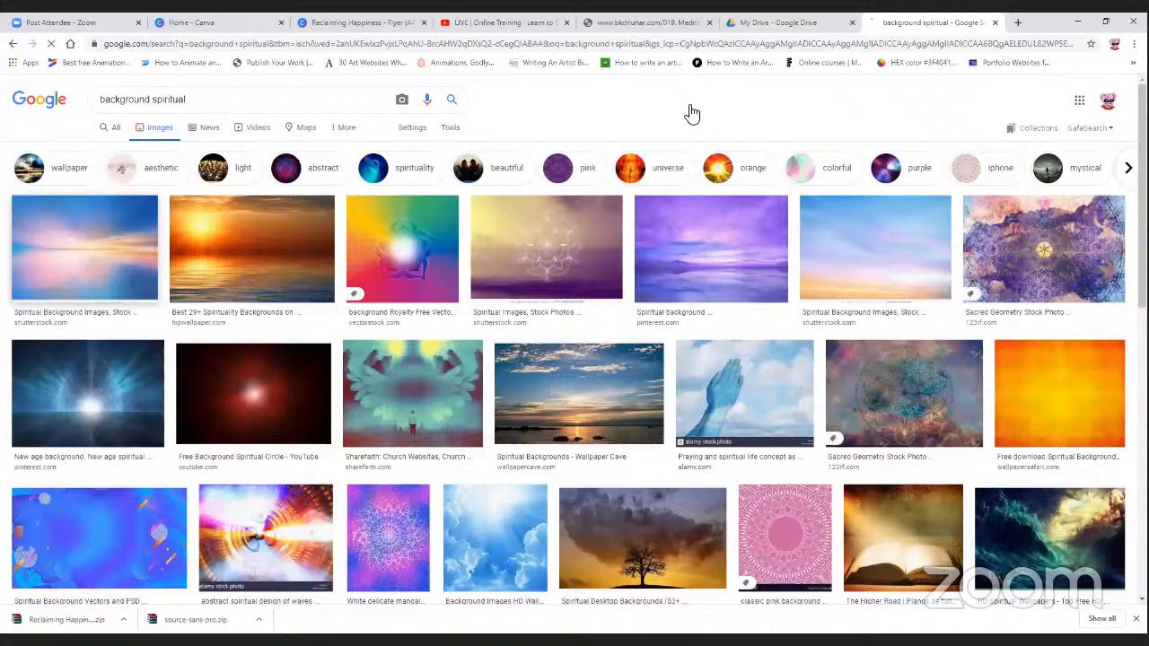
{"action": "scroll", "coordinate": [687, 113], "scroll_direction": "down", "scroll_amount": 5}
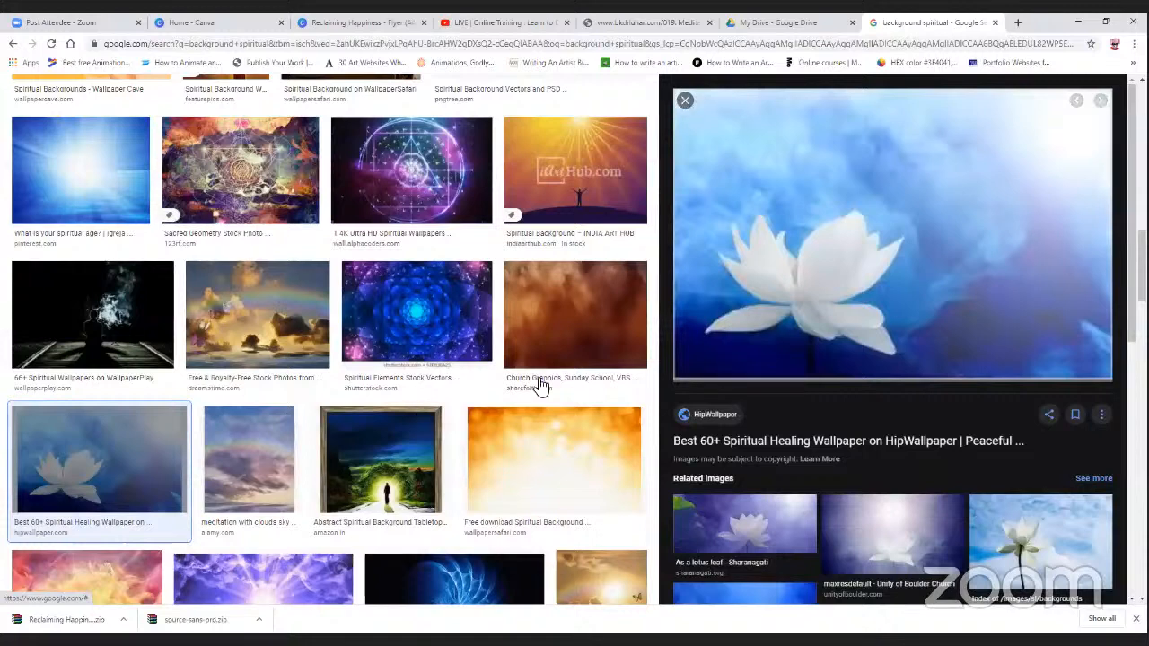
{"action": "key", "text": "Escape"}
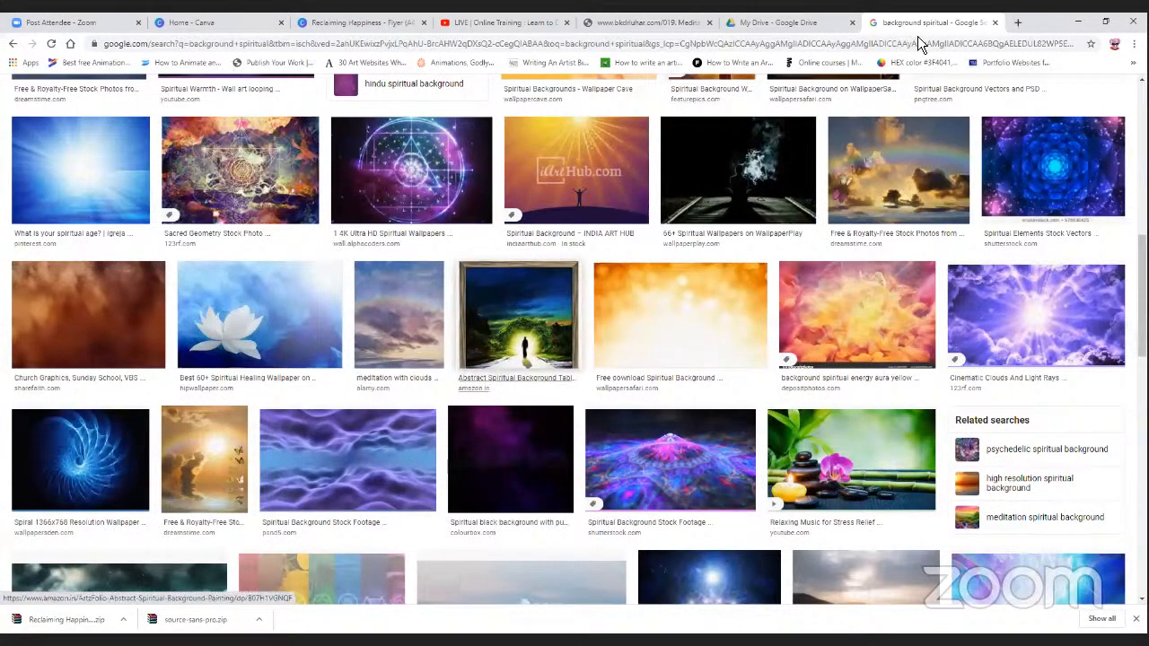
{"action": "scroll", "coordinate": [416, 208], "scroll_direction": "up", "scroll_amount": 10}
Open the Freepik website in a new tab and look over its home page
{"action": "key", "text": "ctrl+t"}
{"action": "type", "text": "free"}
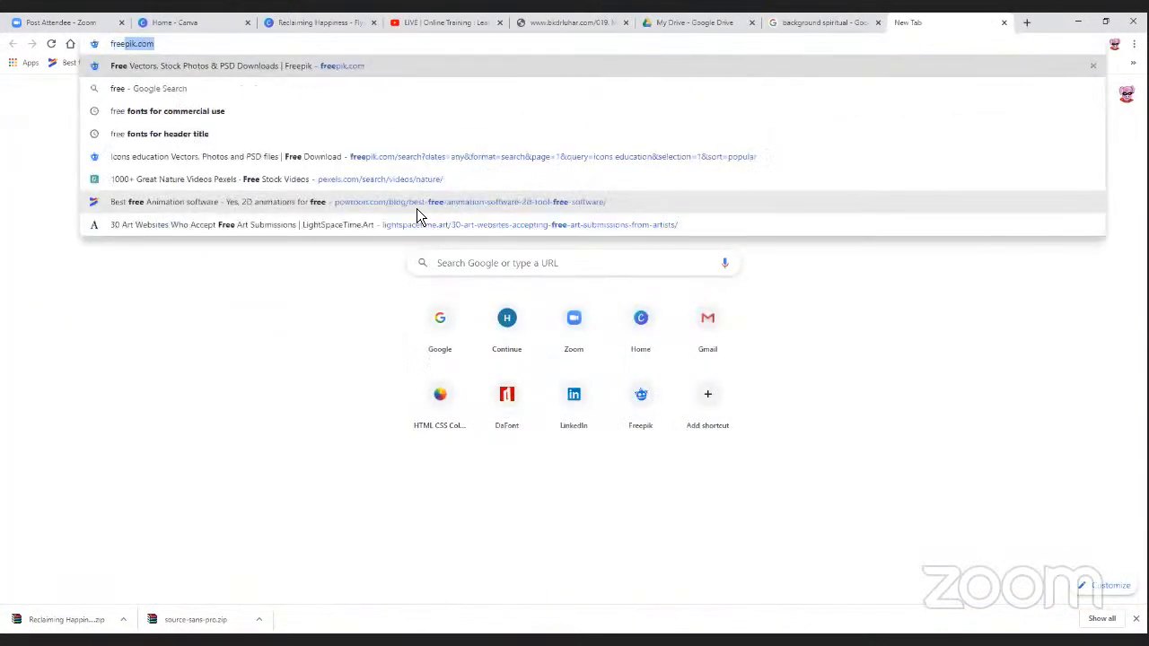
{"action": "type", "text": "pik.co"}
{"action": "key", "text": "Return"}
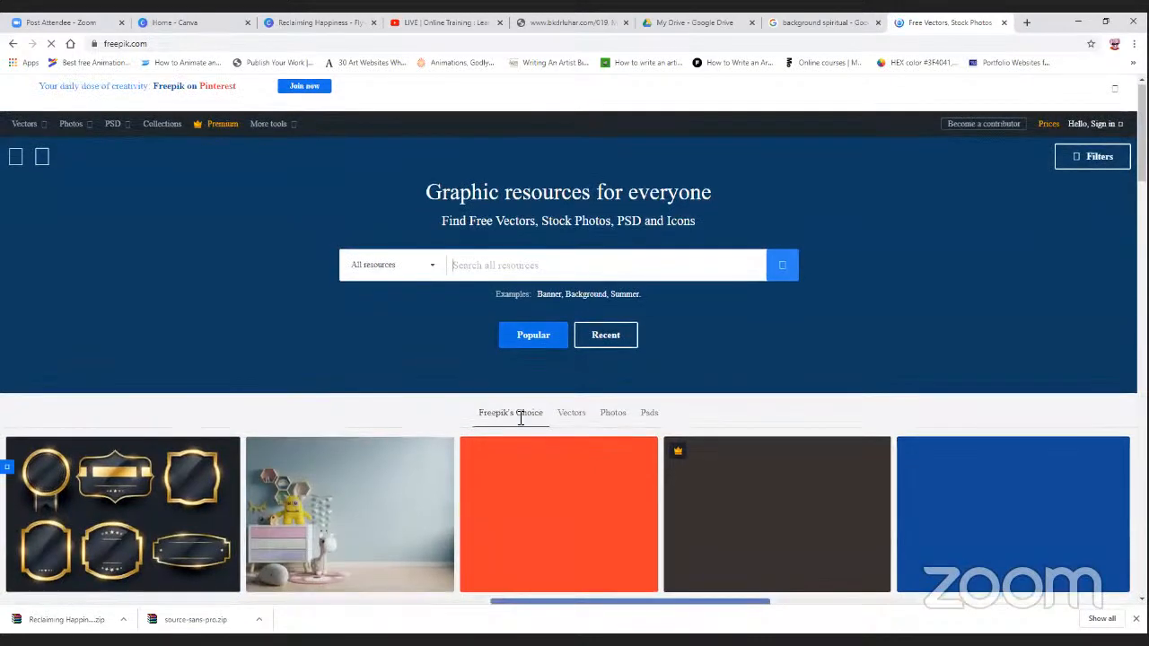
{"action": "scroll", "coordinate": [526, 440], "scroll_direction": "down", "scroll_amount": 2}
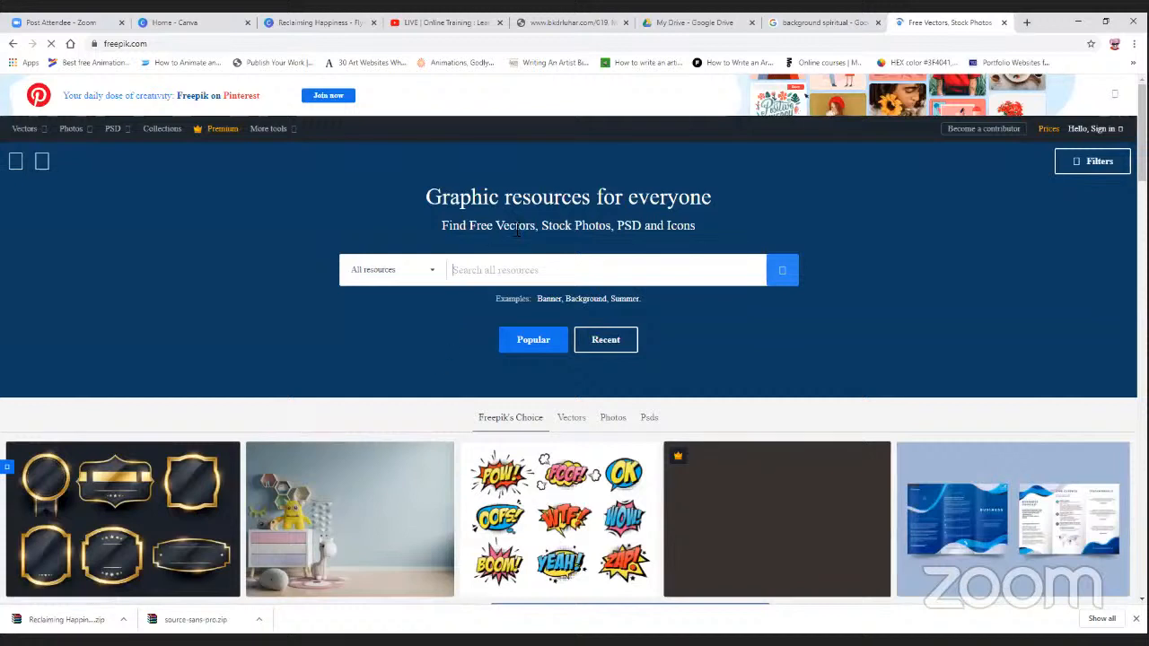
{"action": "scroll", "coordinate": [507, 208], "scroll_direction": "down", "scroll_amount": 1}
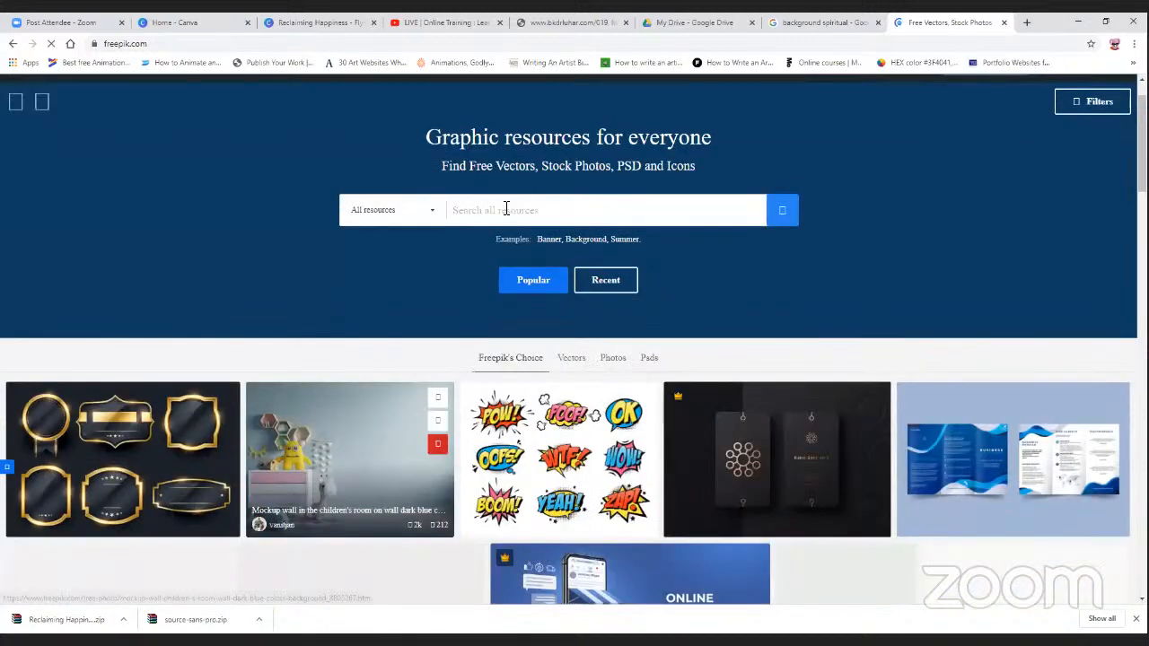
Search Freepik for "background" and browse the resulting graphics and collections
{"action": "left_click", "coordinate": [506, 208]}
{"action": "type", "text": "background"}
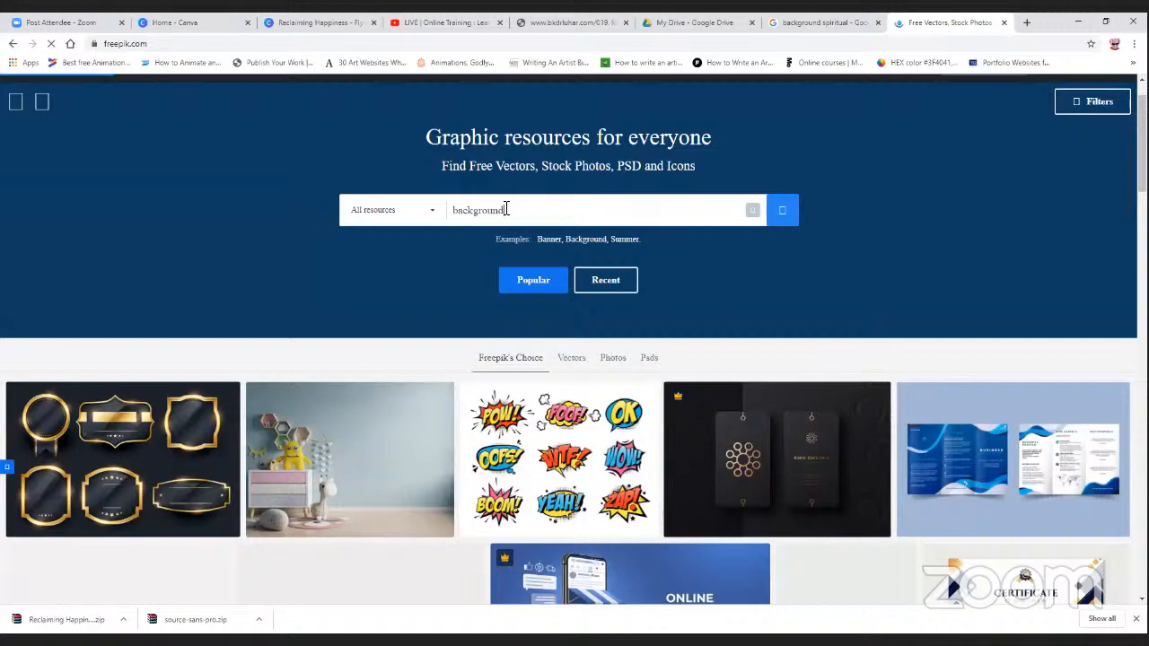
{"action": "key", "text": "Return"}
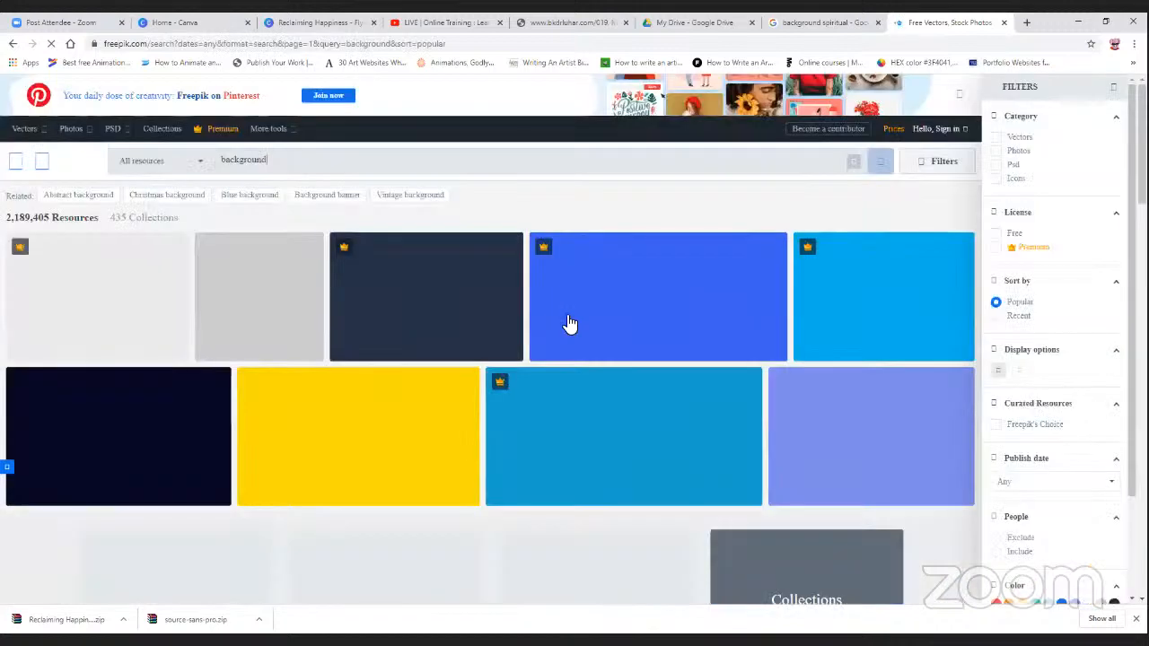
{"action": "scroll", "coordinate": [655, 382], "scroll_direction": "down", "scroll_amount": 3}
{"action": "scroll", "coordinate": [656, 382], "scroll_direction": "up", "scroll_amount": 3}
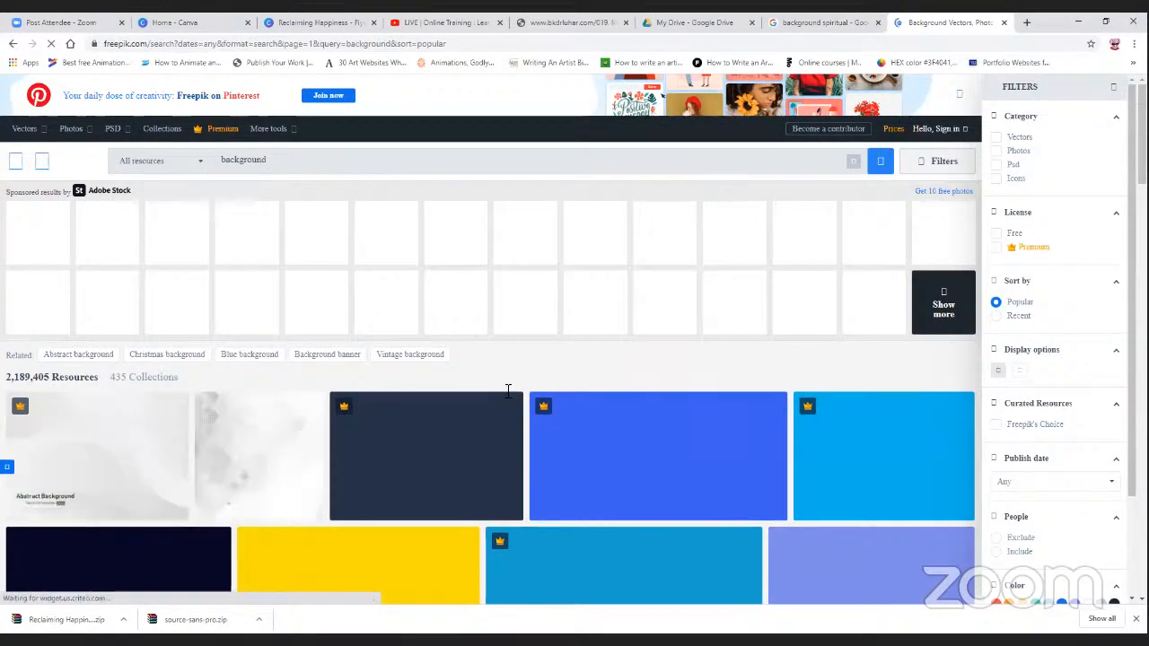
{"action": "scroll", "coordinate": [463, 365], "scroll_direction": "down", "scroll_amount": 1}
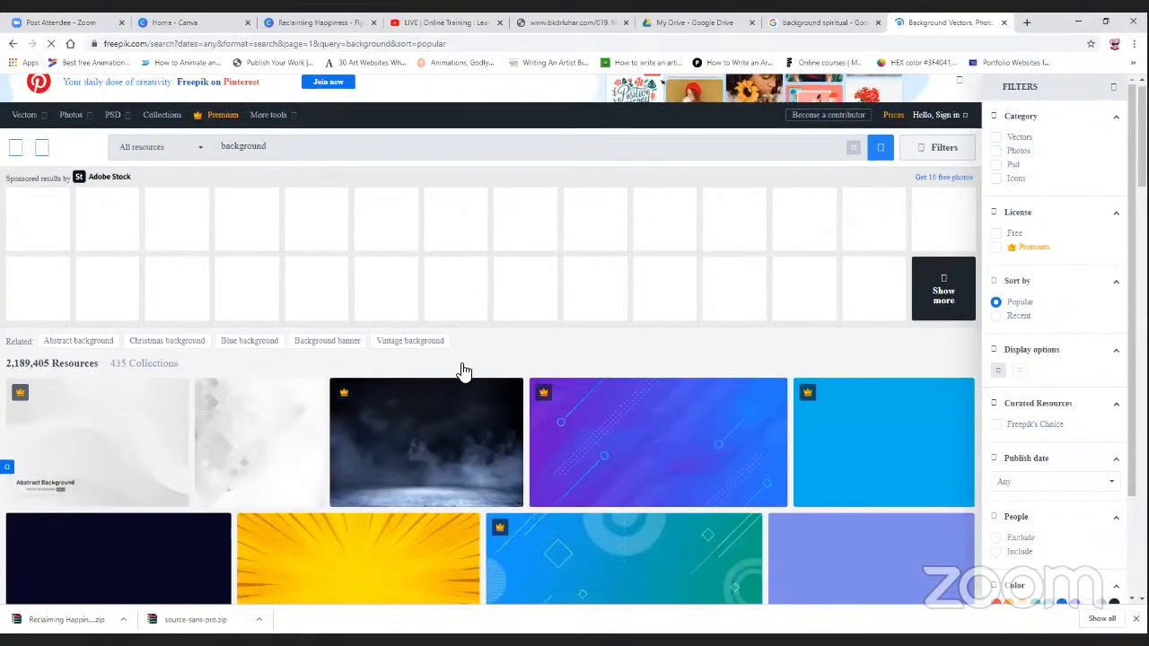
{"action": "scroll", "coordinate": [463, 371], "scroll_direction": "down", "scroll_amount": 3}
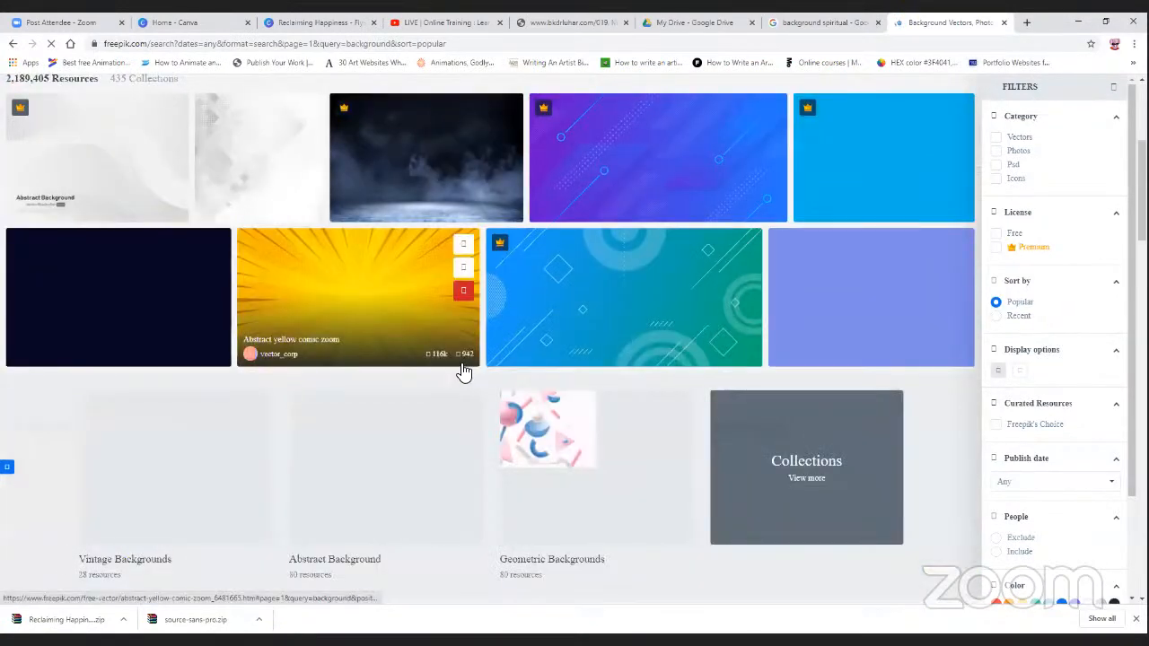
{"action": "scroll", "coordinate": [463, 370], "scroll_direction": "down", "scroll_amount": 2}
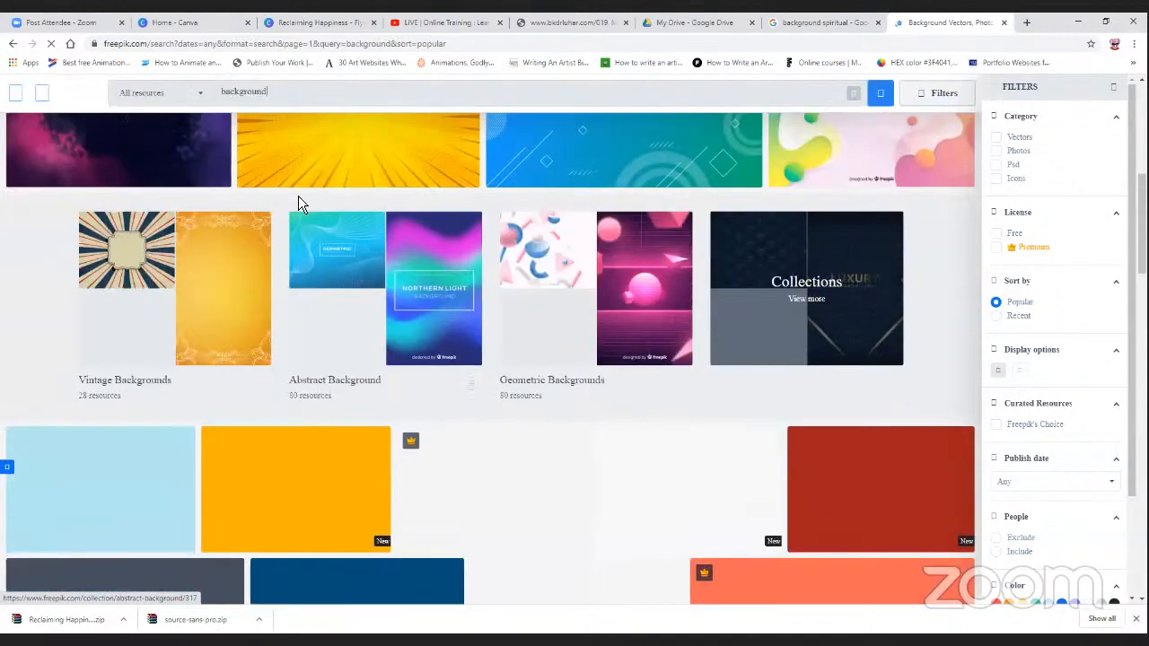
{"action": "scroll", "coordinate": [332, 425], "scroll_direction": "up", "scroll_amount": 2}
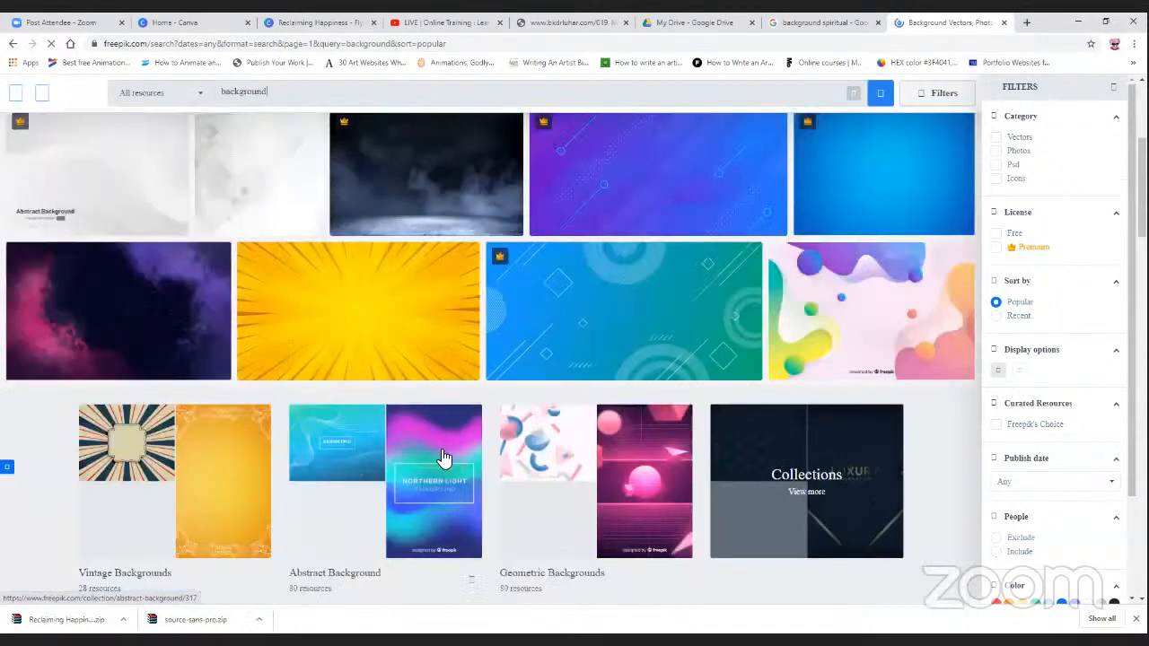
{"action": "scroll", "coordinate": [444, 458], "scroll_direction": "up", "scroll_amount": 3}
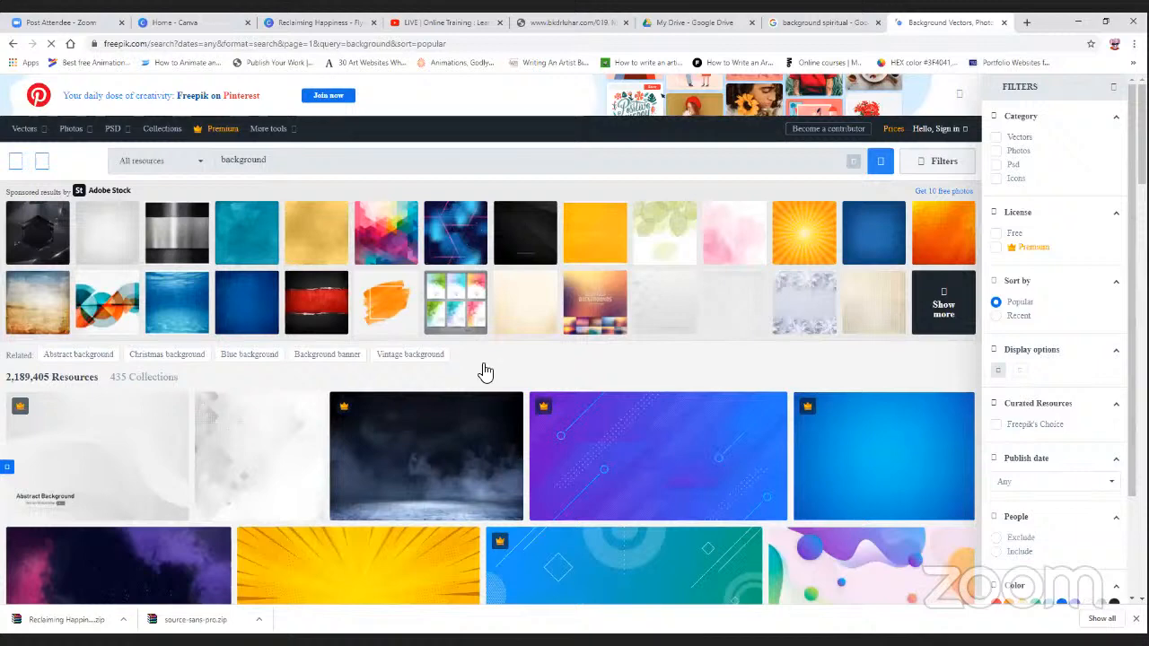
Look over the Freepik results for "background" once more
{"action": "scroll", "coordinate": [494, 238], "scroll_direction": "down", "scroll_amount": 2}
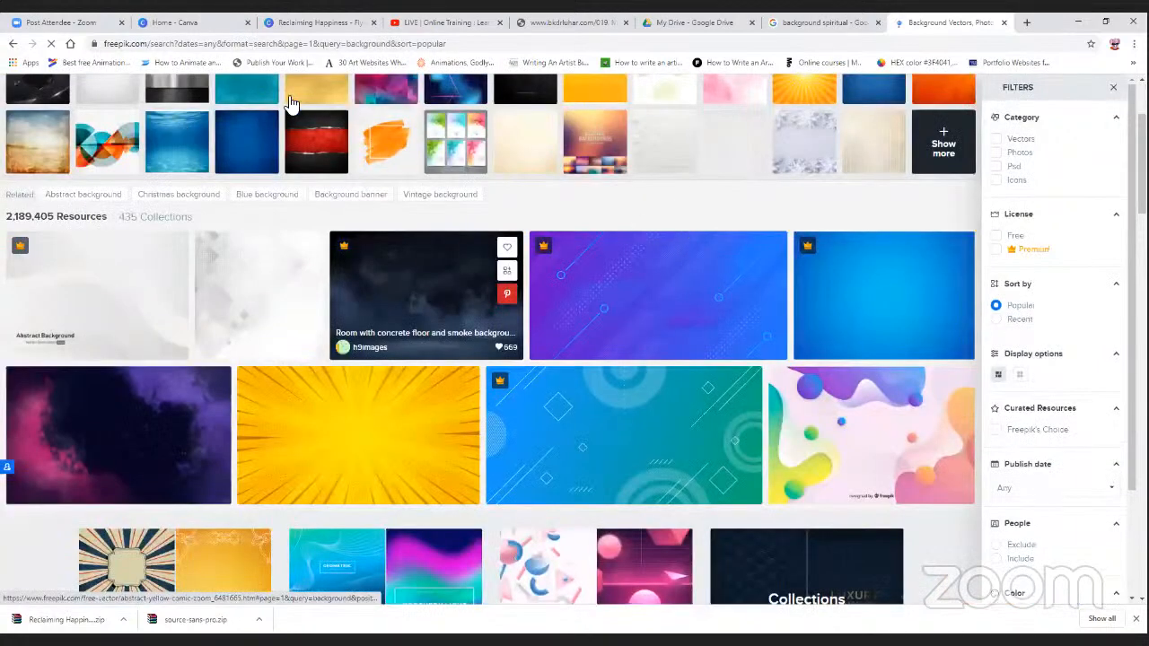
{"action": "scroll", "coordinate": [292, 105], "scroll_direction": "up", "scroll_amount": 2}
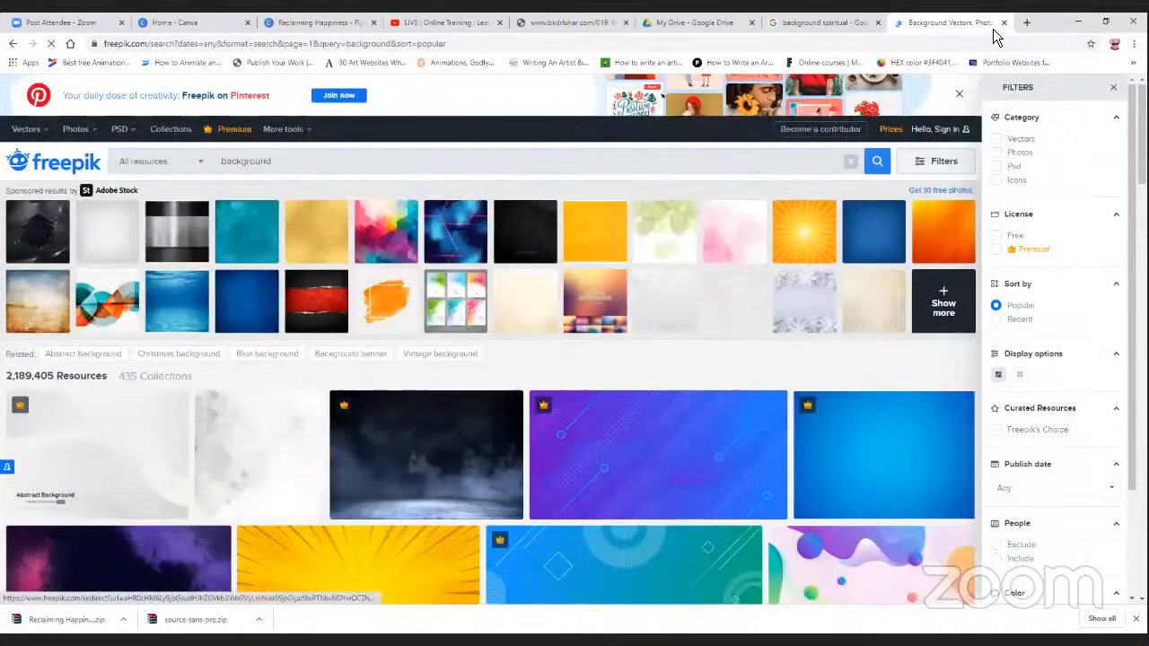
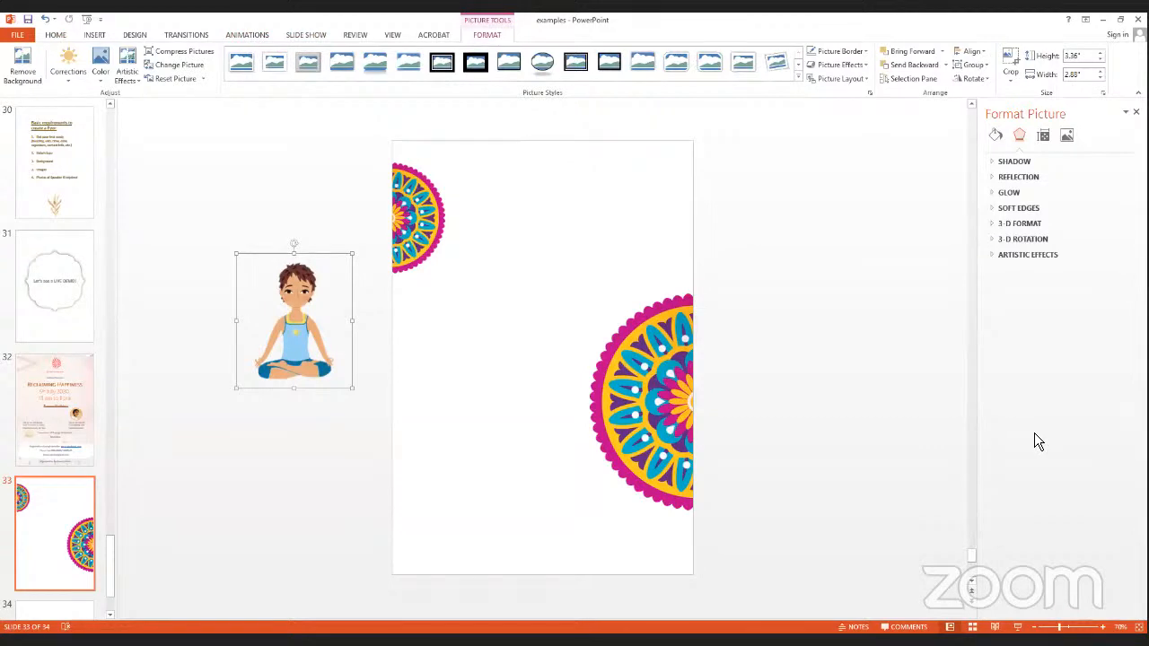
In PowerPoint, move the meditating figure from beside slide 33 onto the slide, below the smaller mandala
{"action": "left_click", "coordinate": [303, 205]}
{"action": "left_click_drag", "start_coordinate": [287, 297], "coordinate": [442, 412]}
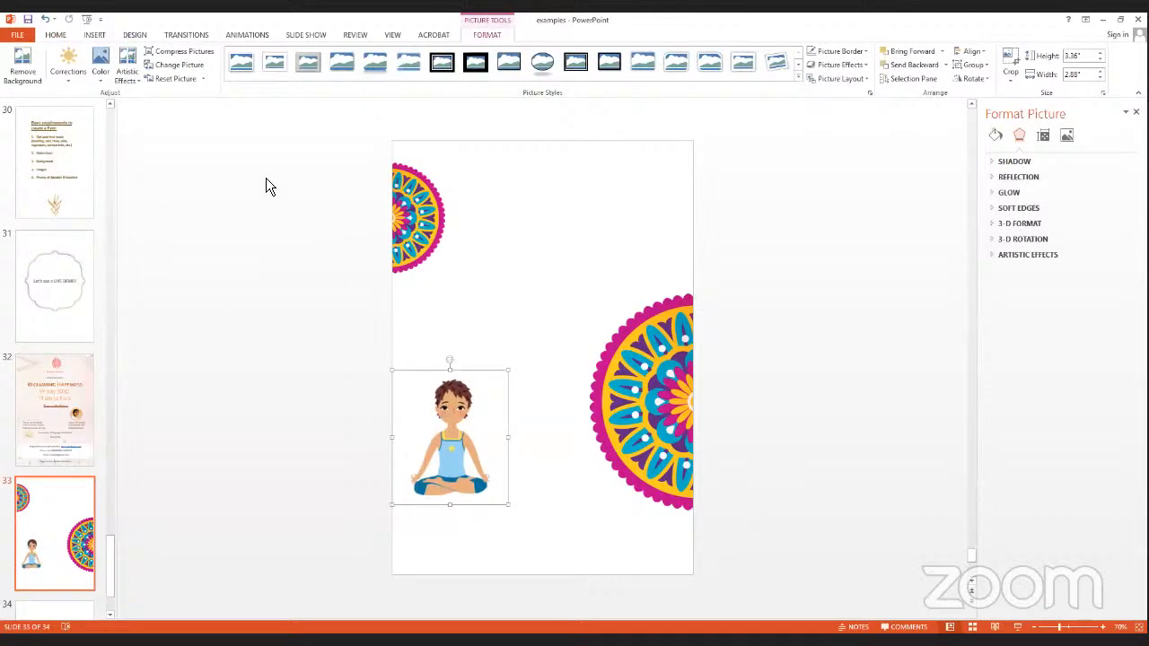
Group all the objects on slide 33, including both mandalas and the meditating figure, and ungroup them again
{"action": "left_click_drag", "start_coordinate": [364, 114], "coordinate": [652, 556]}
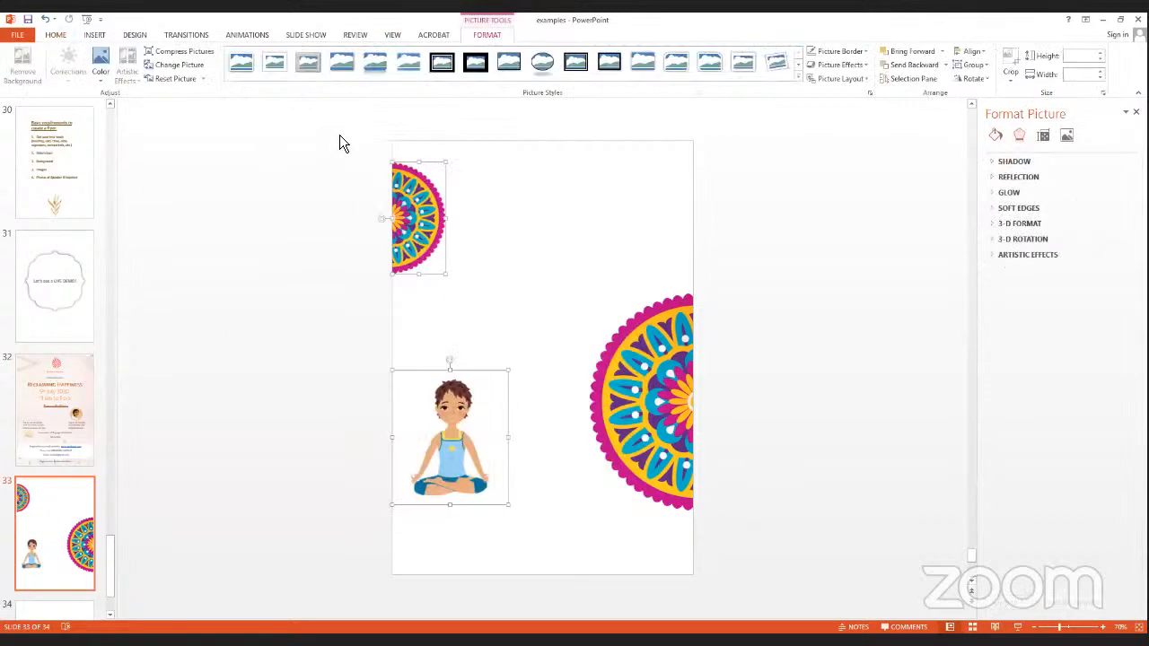
{"action": "left_click", "coordinate": [341, 135]}
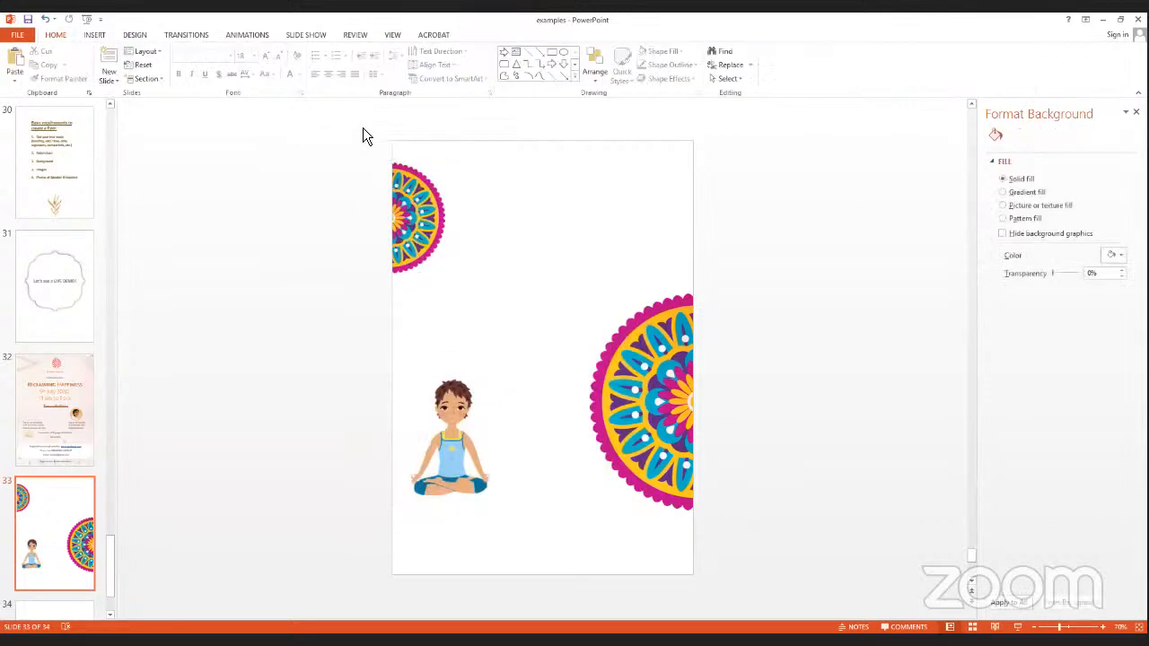
{"action": "left_click_drag", "start_coordinate": [355, 120], "coordinate": [748, 599]}
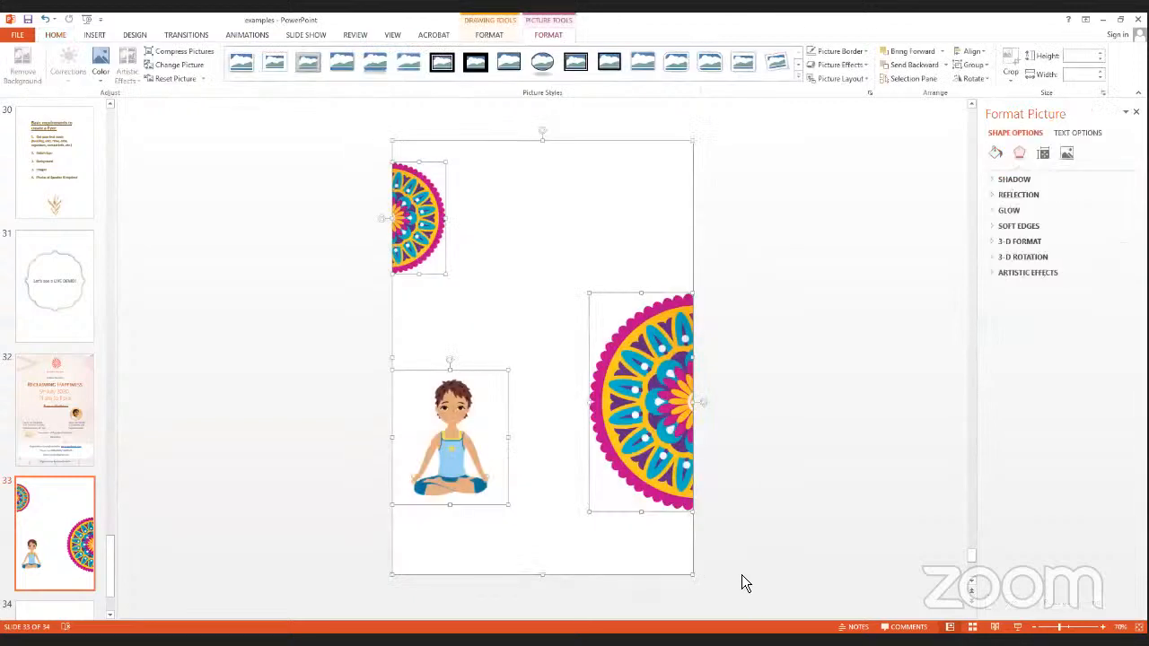
{"action": "key", "text": "ctrl+g"}
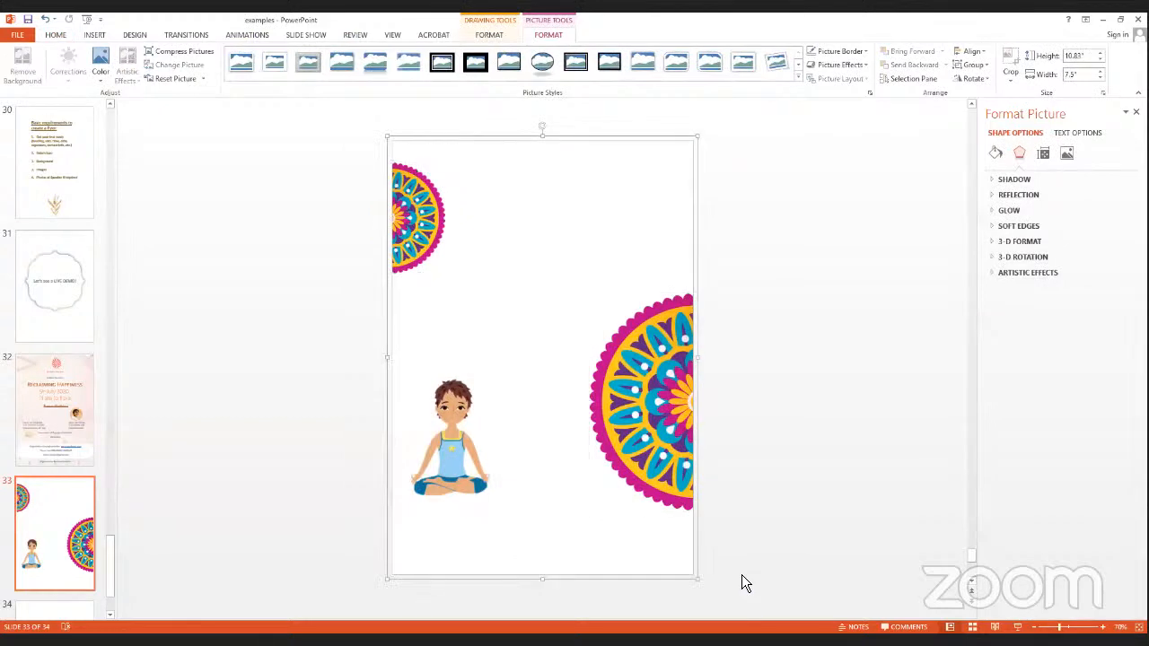
{"action": "key", "text": "ctrl+shift+g"}
{"action": "left_click", "coordinate": [274, 379]}
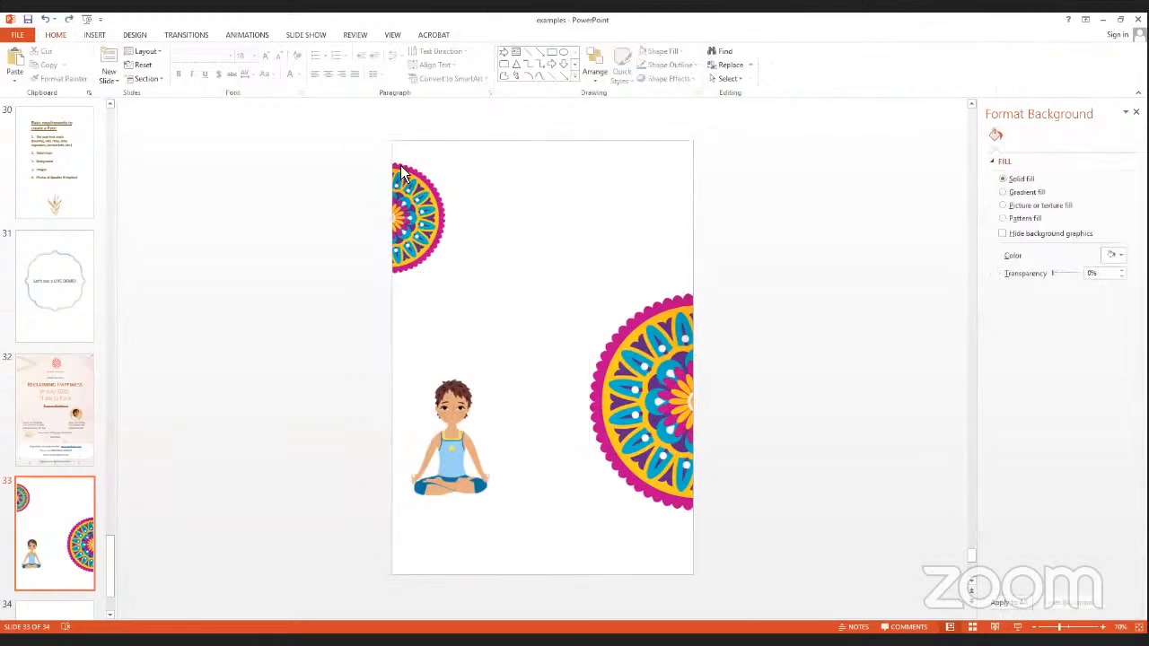
{"action": "left_click", "coordinate": [453, 425]}
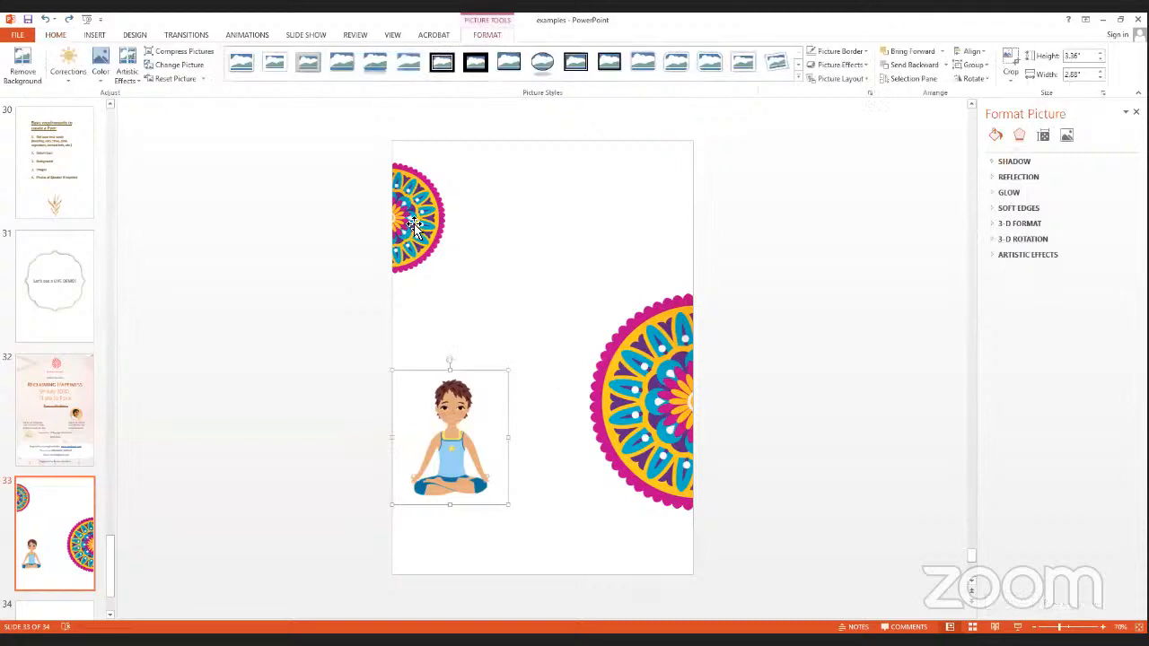
{"action": "left_click", "coordinate": [414, 223], "text": "shift"}
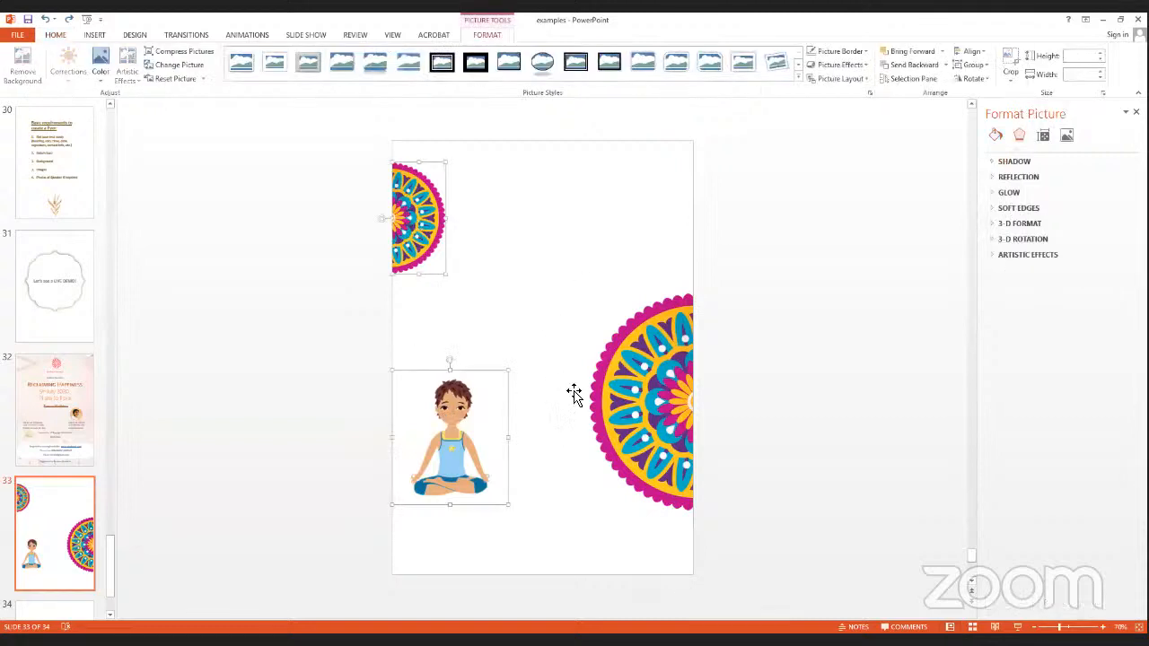
{"action": "left_click", "coordinate": [357, 359]}
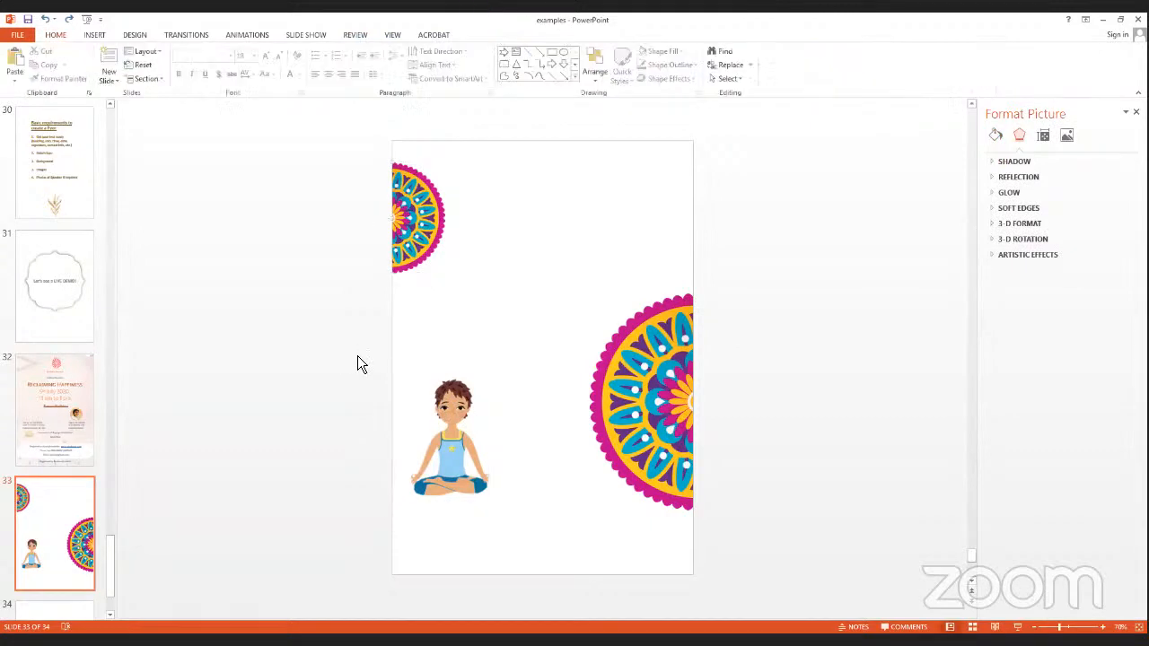
Group the meditating figure with the smaller mandala
{"action": "left_click", "coordinate": [446, 408]}
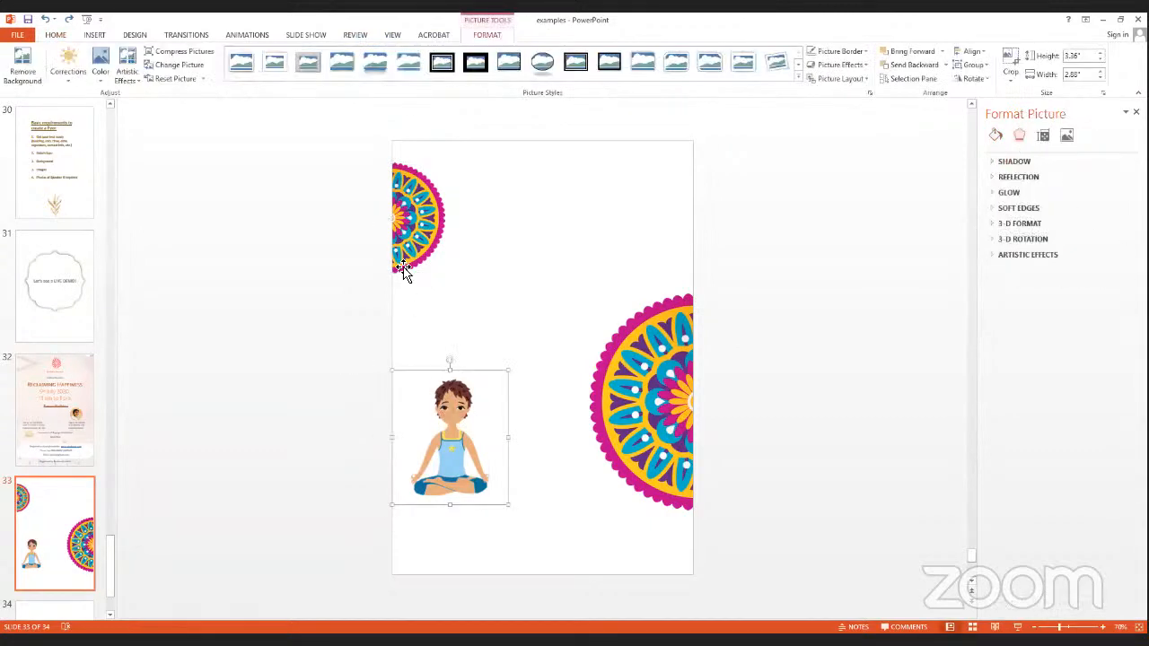
{"action": "left_click", "coordinate": [426, 227], "text": "shift"}
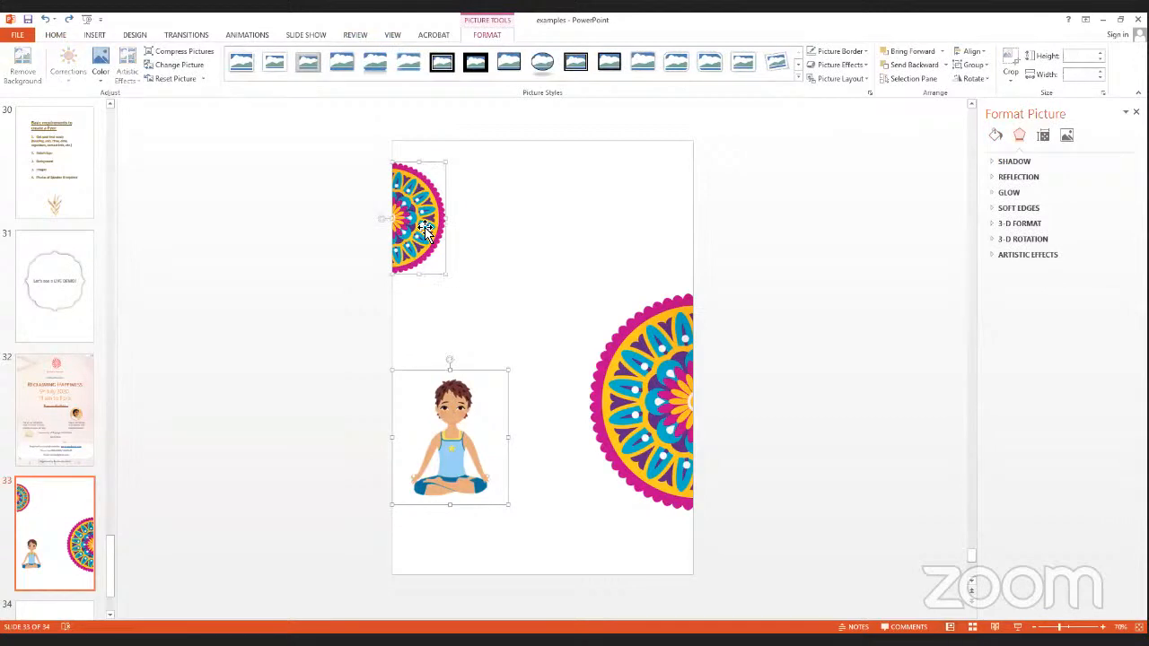
{"action": "right_click", "coordinate": [427, 228]}
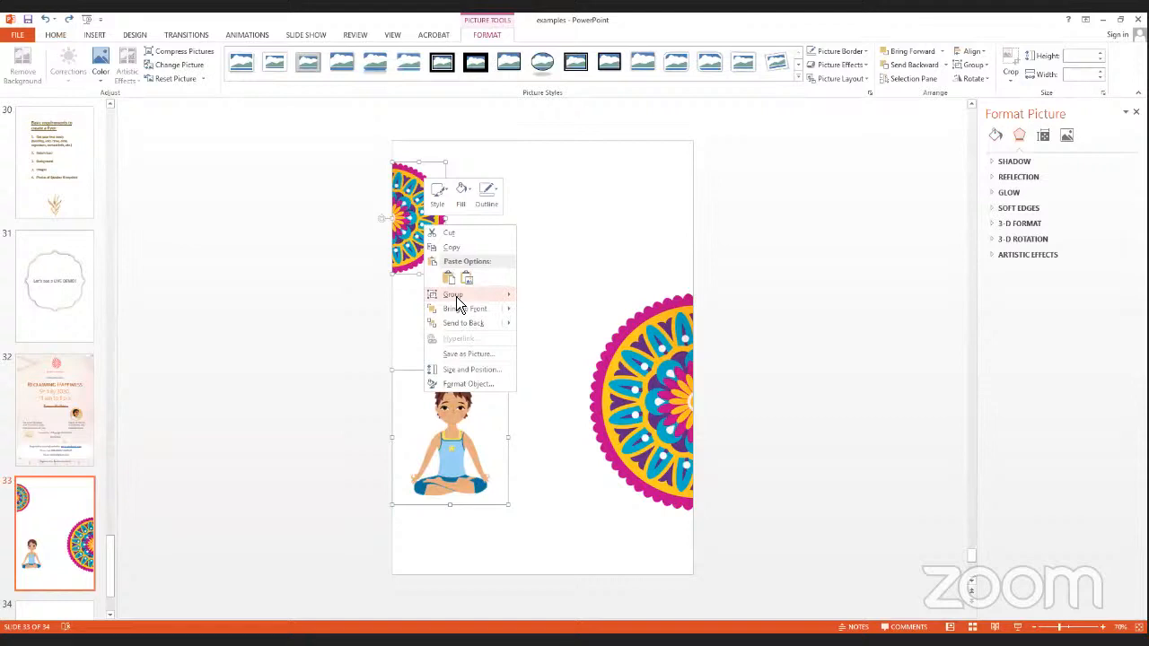
{"action": "mouse_move", "coordinate": [456, 296]}
{"action": "left_click", "coordinate": [538, 299]}
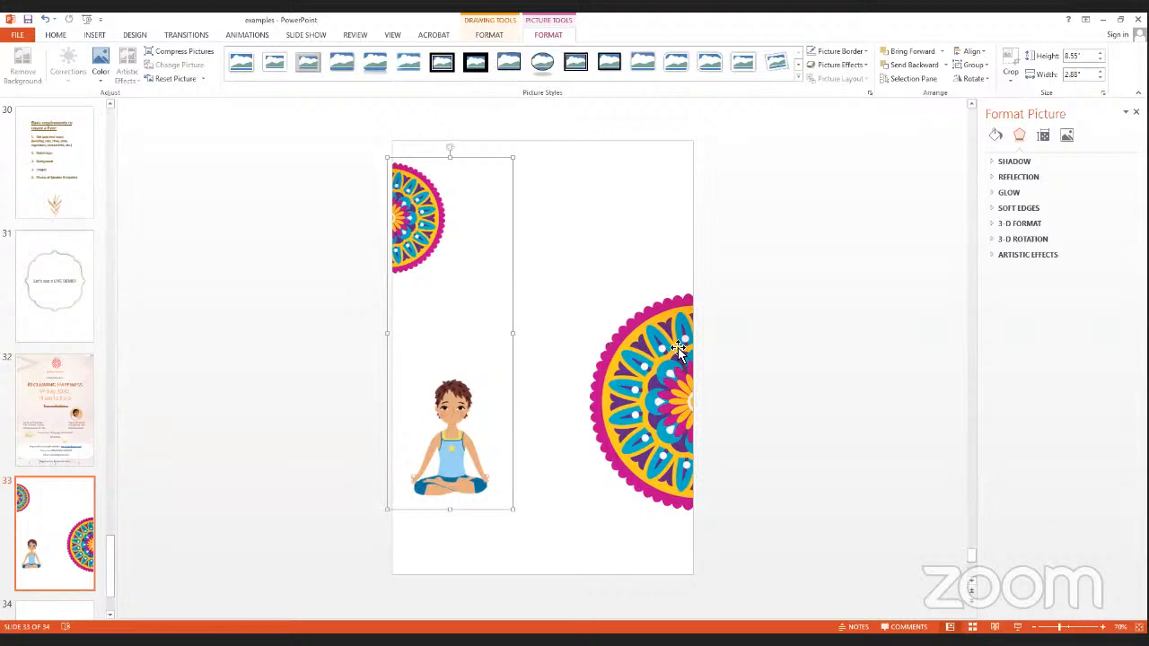
Switch to the Chrome browser and try to open whatsappweb.com in place of the Hindi Fonts page
{"action": "key", "text": "alt+Tab"}
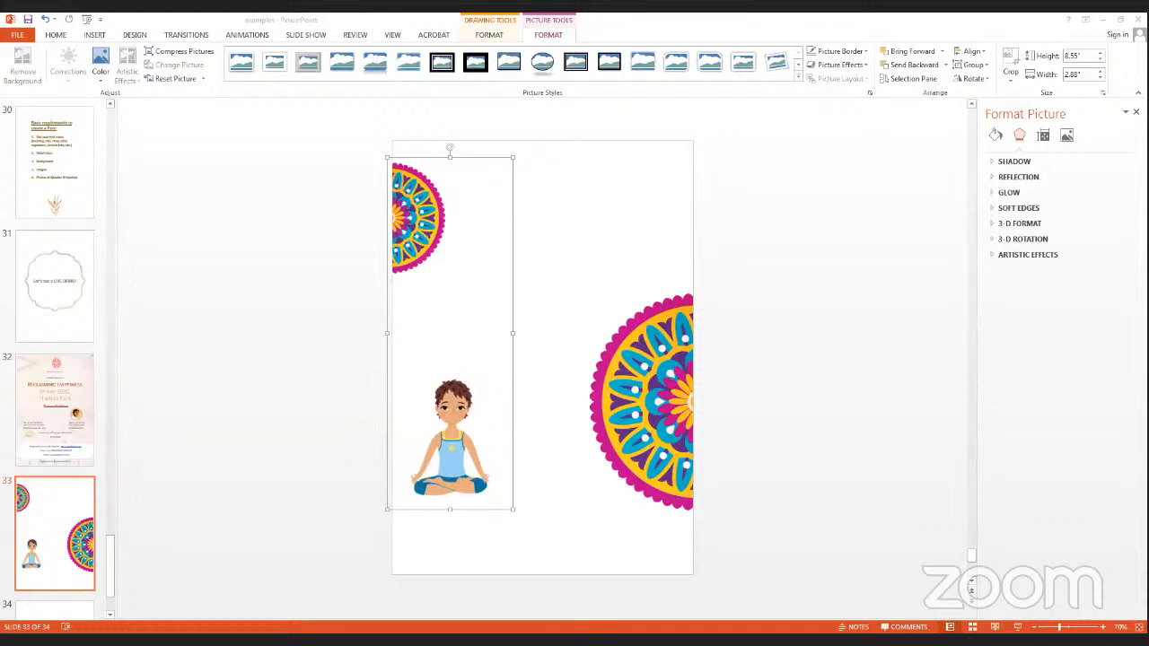
{"action": "key", "text": "alt+Tab"}
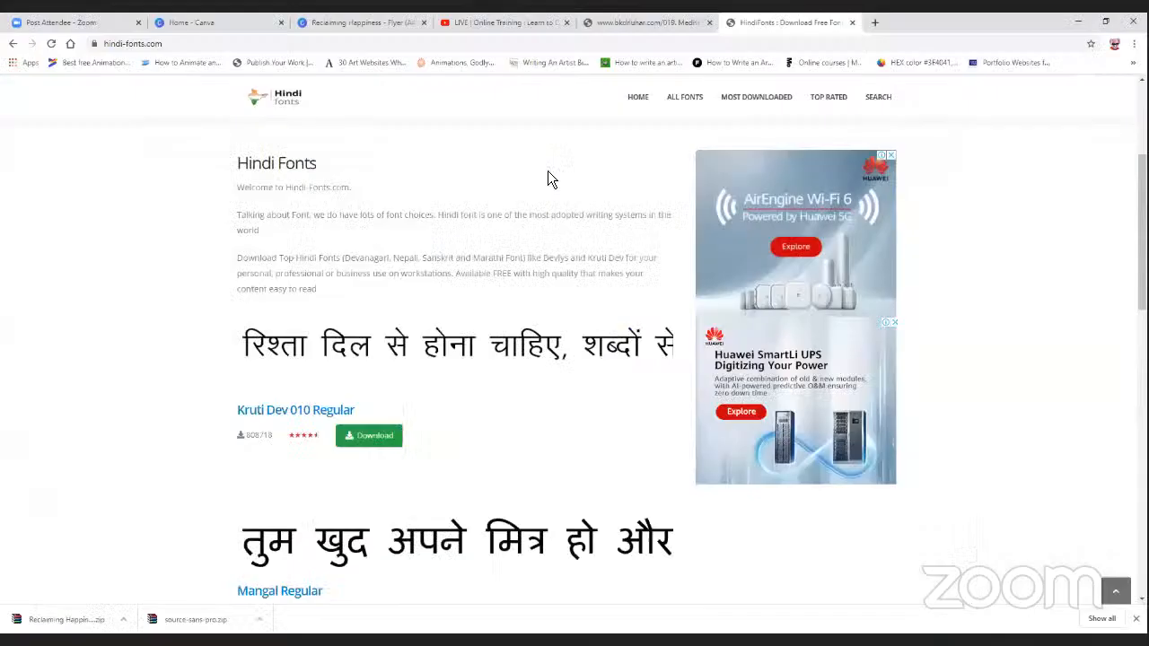
{"action": "left_click", "coordinate": [266, 45]}
{"action": "type", "text": "whatsapp"}
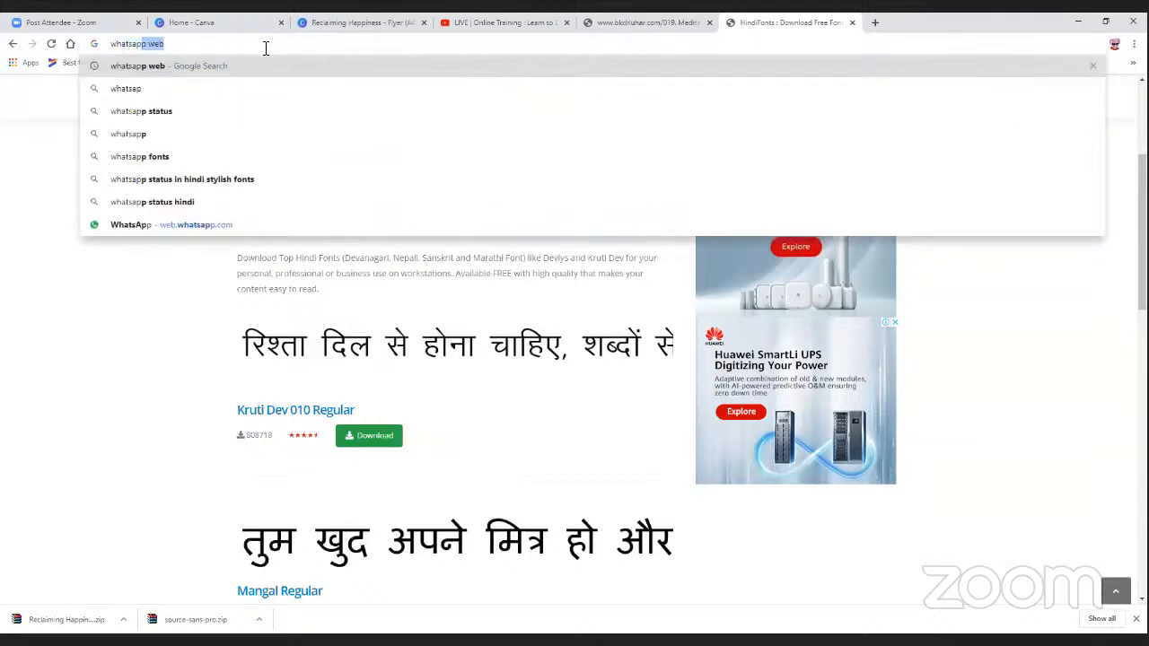
{"action": "type", "text": "web.com"}
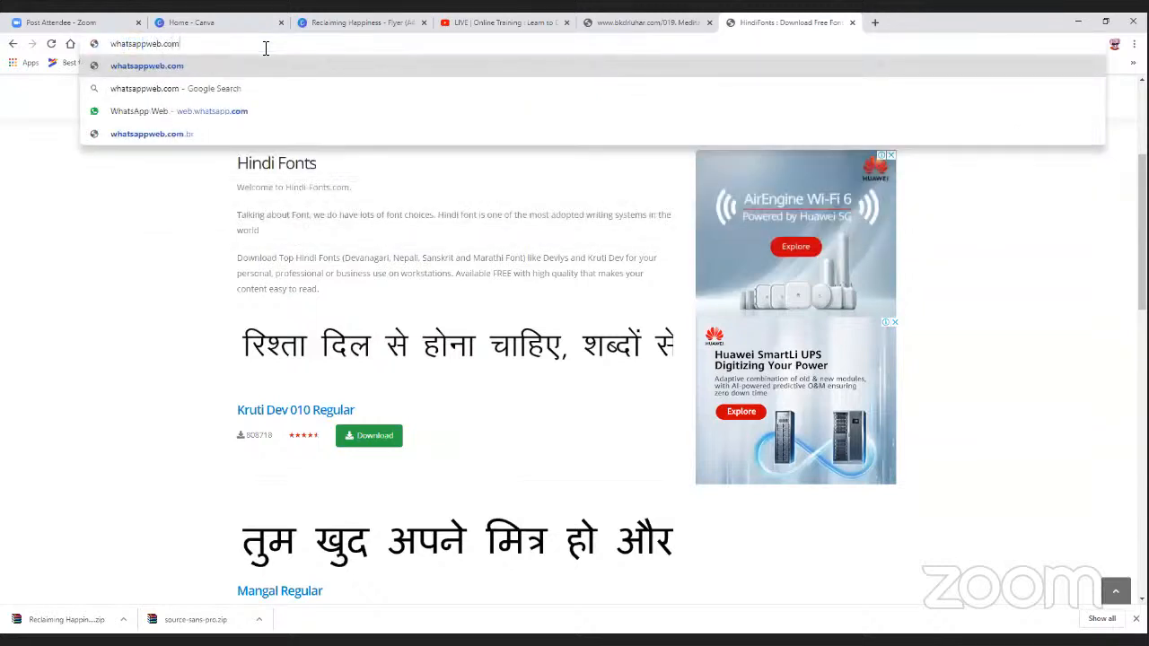
{"action": "key", "text": "Return"}
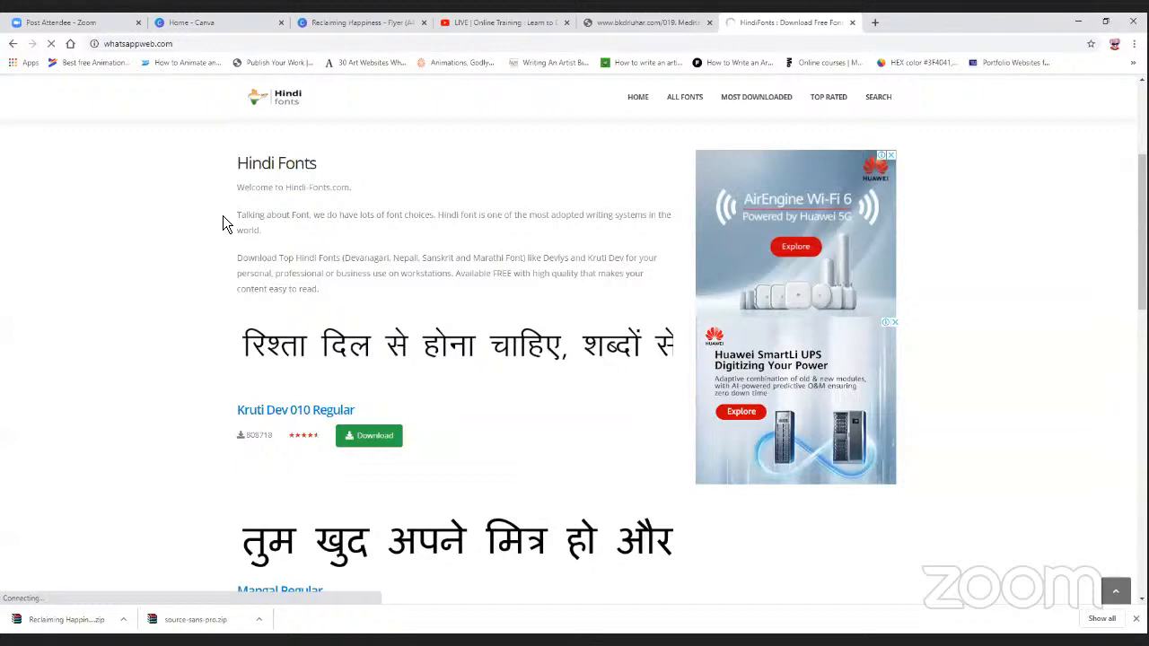
{"action": "left_click", "coordinate": [195, 44]}
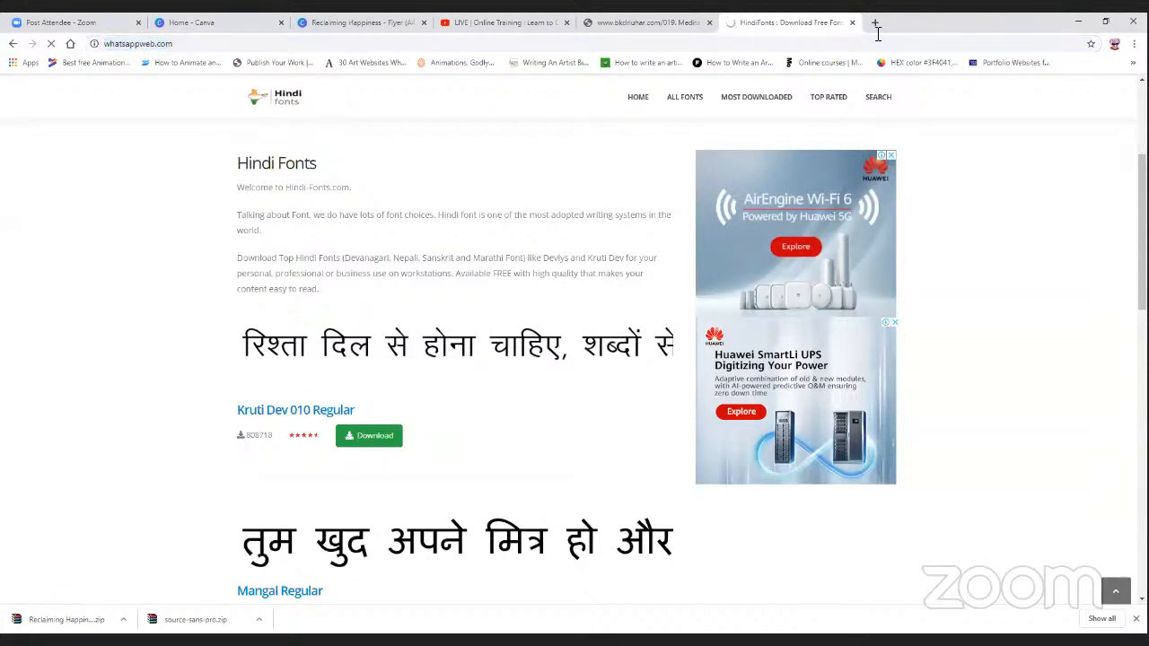
{"action": "left_click", "coordinate": [217, 43]}
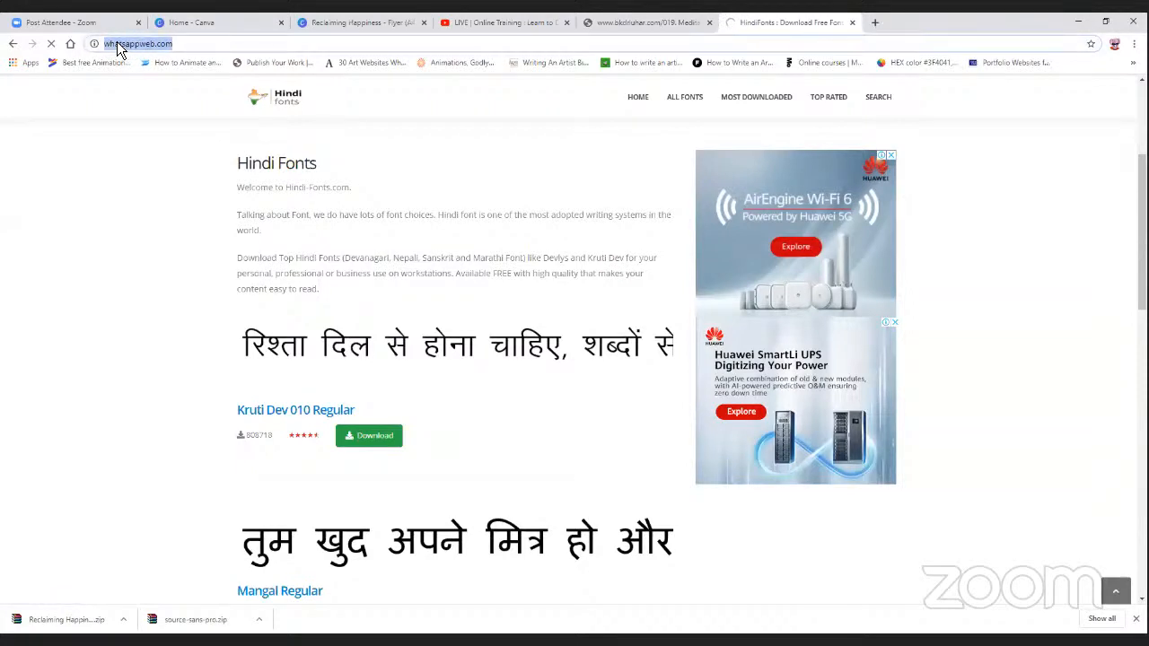
Search for WhatsApp Web in a new tab, open the site and close the tab again
{"action": "left_click", "coordinate": [883, 25]}
{"action": "type", "text": "whats"}
{"action": "key", "text": "Return"}
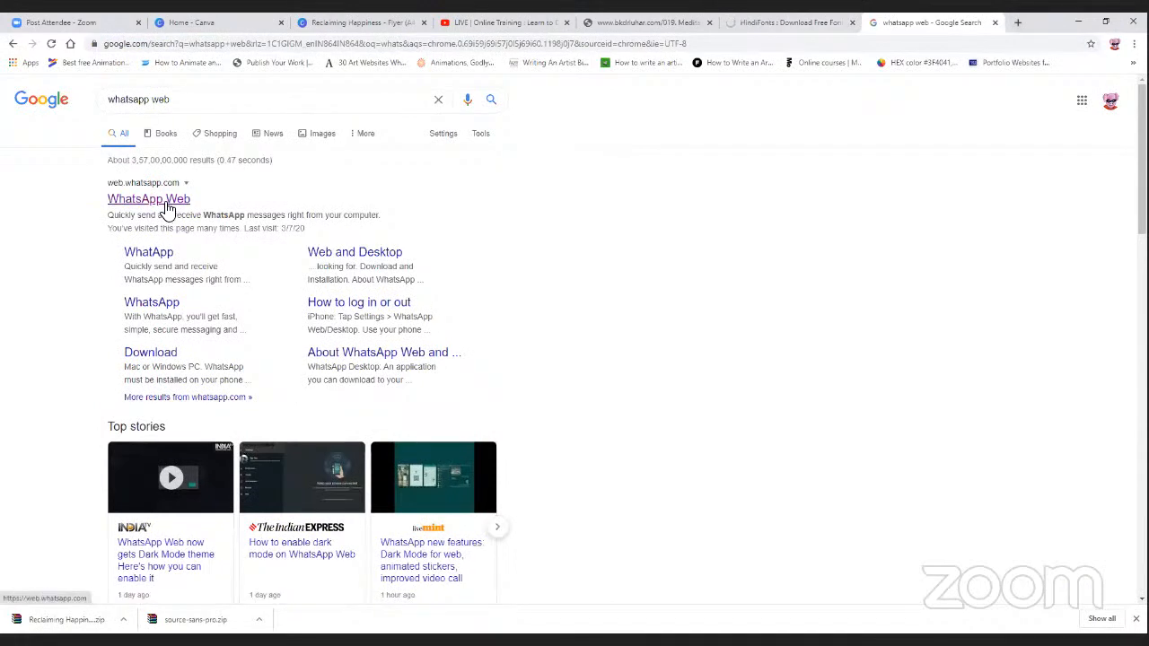
{"action": "left_click", "coordinate": [166, 204]}
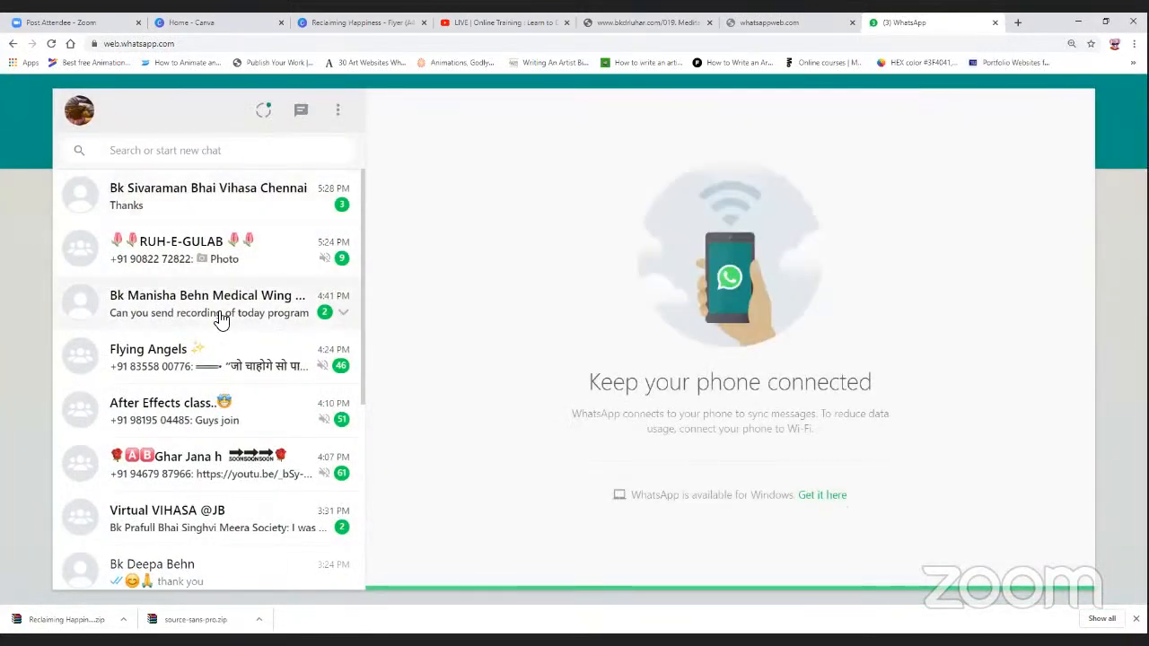
{"action": "left_click", "coordinate": [995, 23]}
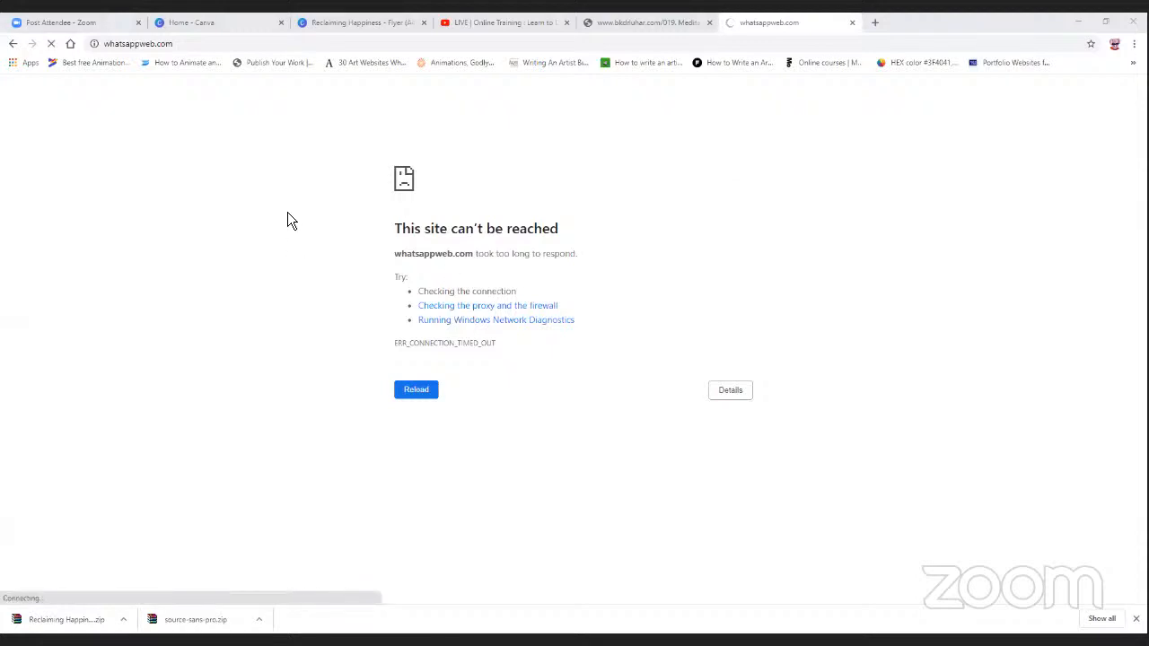
Open pngwing.com and browse the transparent PNG images on its home page
{"action": "left_click", "coordinate": [278, 46]}
{"action": "key", "text": "BackSpace"}
{"action": "type", "text": "p"}
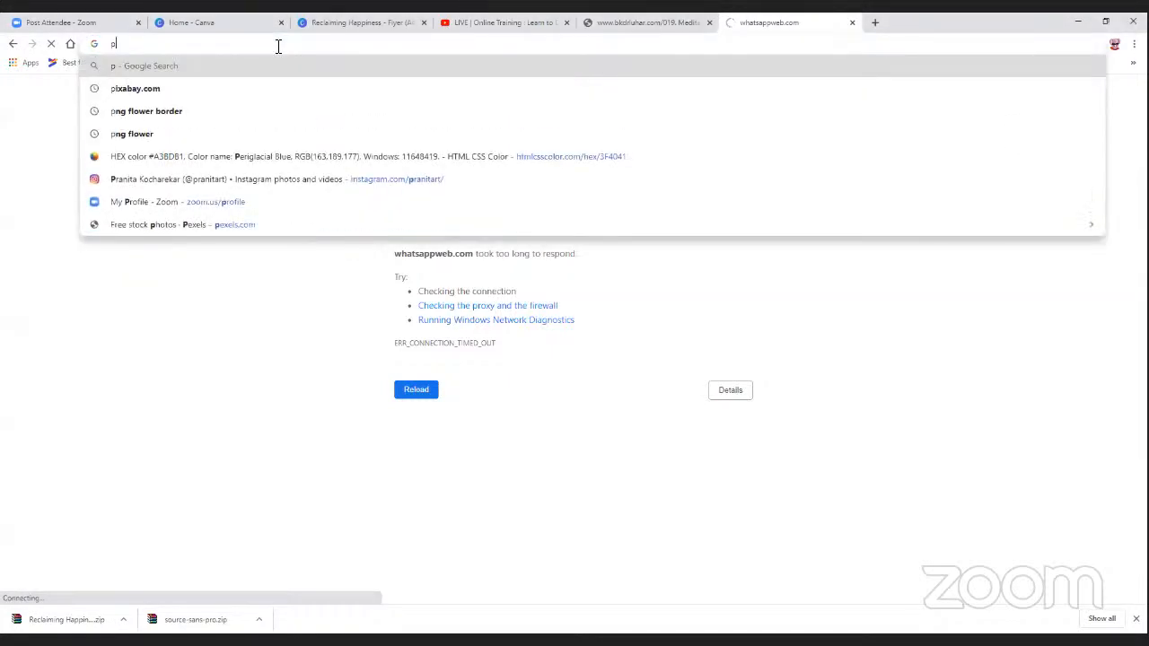
{"action": "type", "text": "ngwing.com"}
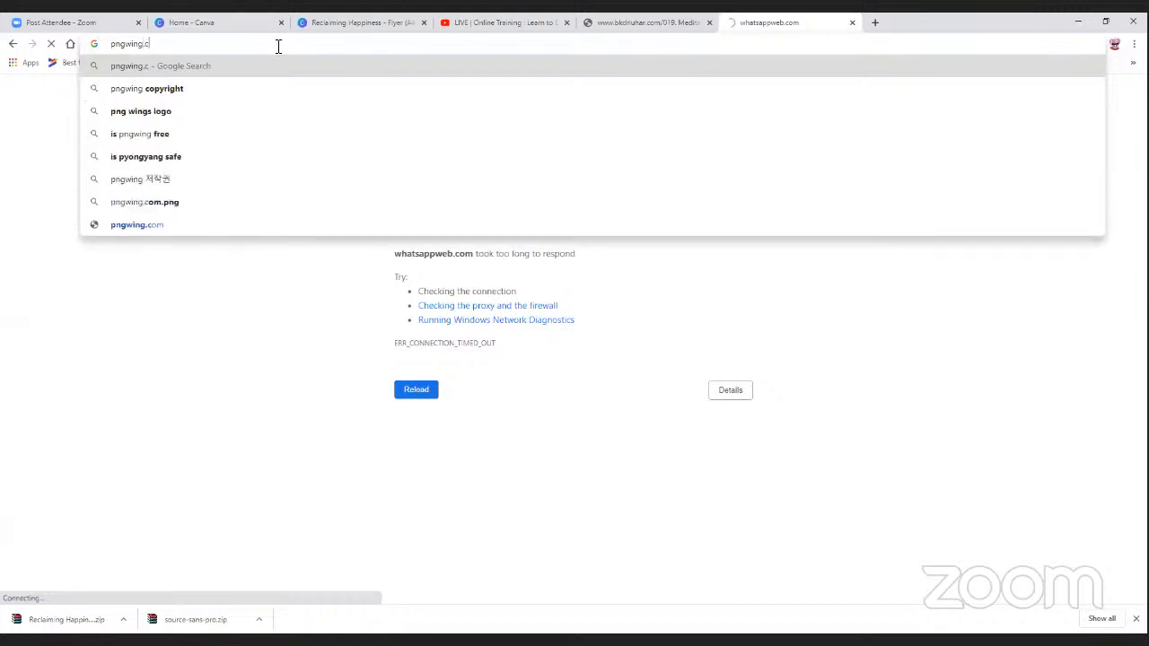
{"action": "key", "text": "Return"}
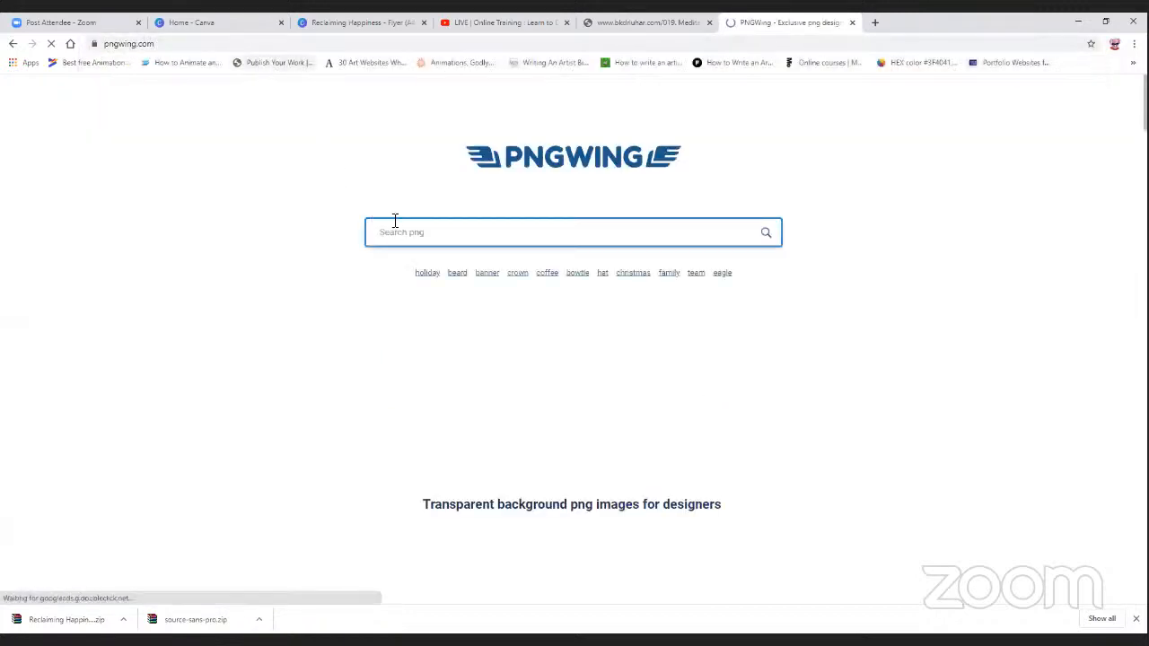
{"action": "scroll", "coordinate": [429, 392], "scroll_direction": "down", "scroll_amount": 5}
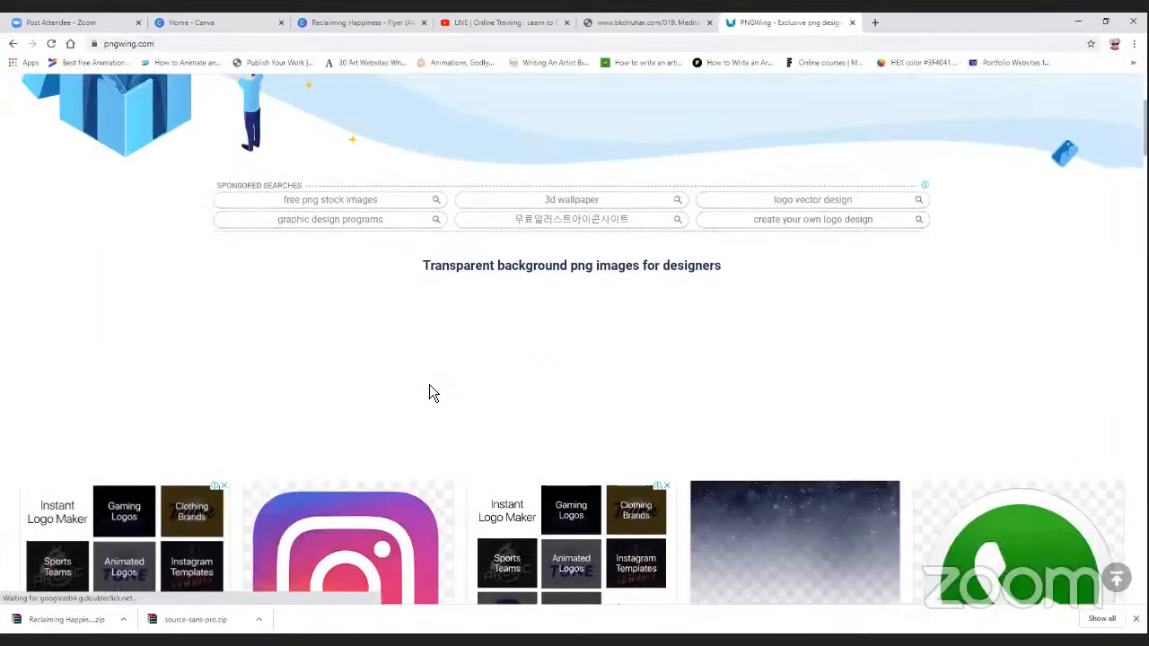
{"action": "scroll", "coordinate": [429, 393], "scroll_direction": "down", "scroll_amount": 3}
{"action": "scroll", "coordinate": [418, 222], "scroll_direction": "down", "scroll_amount": 2}
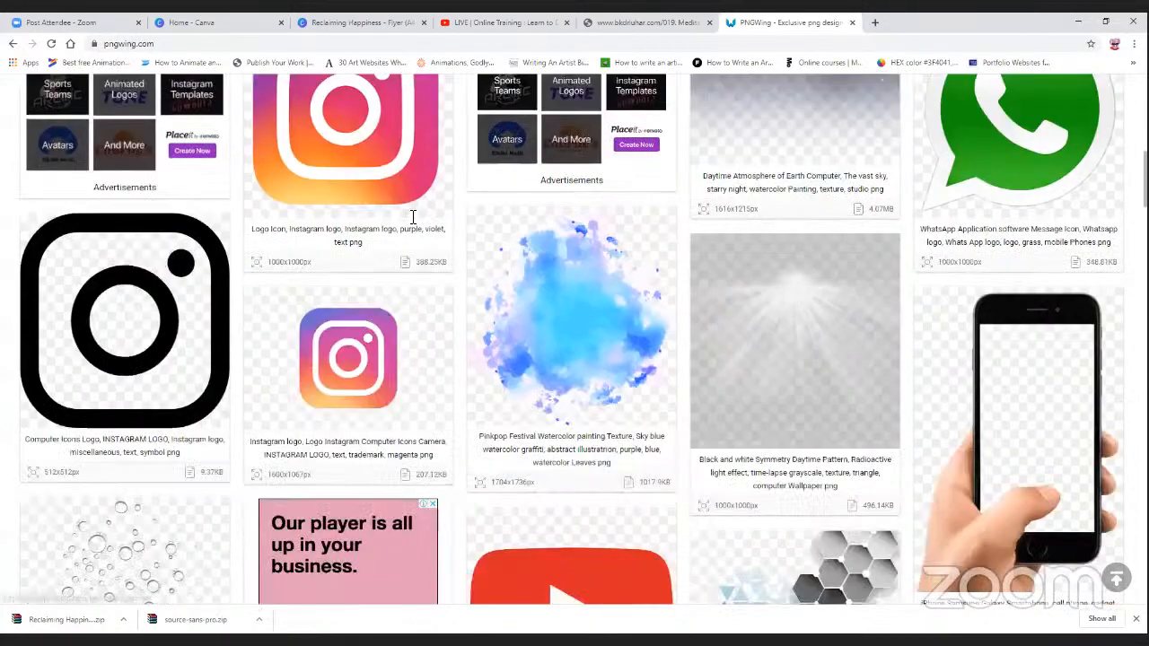
{"action": "scroll", "coordinate": [410, 218], "scroll_direction": "up", "scroll_amount": 10}
Search PNGWing for "illustration" and browse the resulting images
{"action": "left_click", "coordinate": [422, 232]}
{"action": "left_click", "coordinate": [401, 288]}
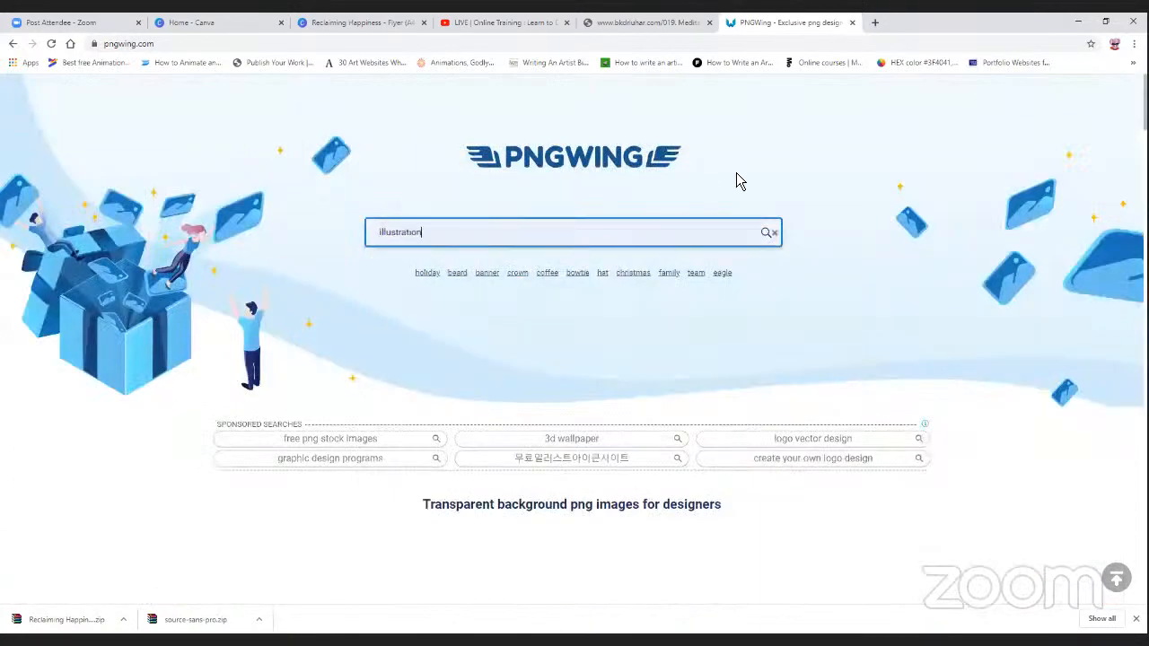
{"action": "left_click", "coordinate": [769, 226]}
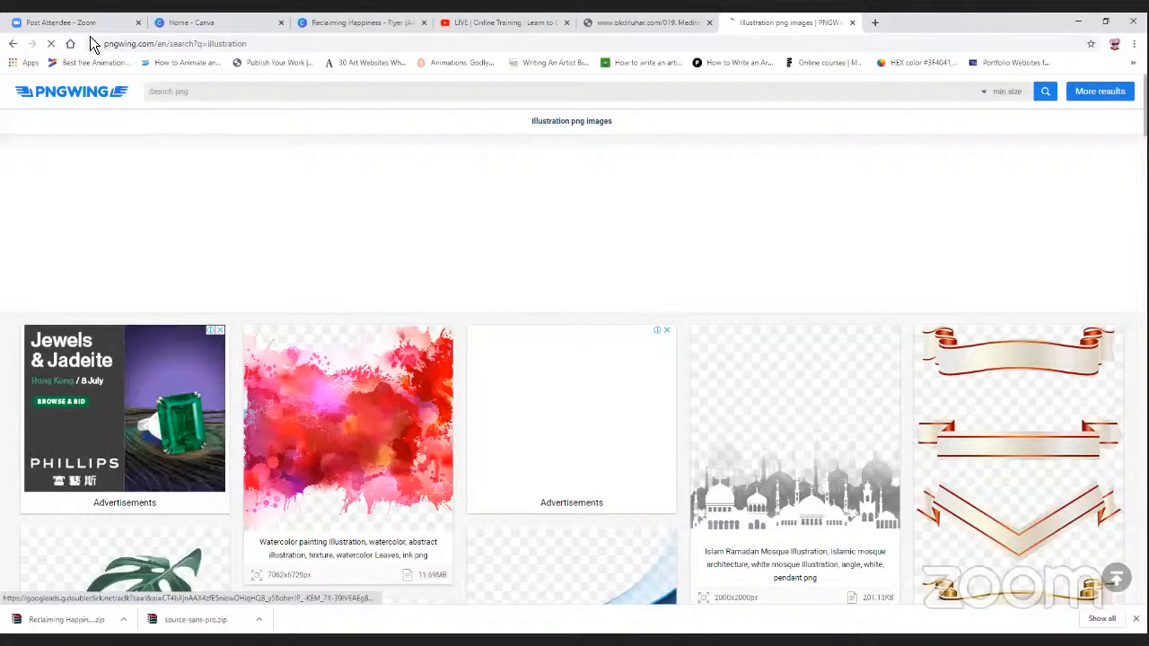
{"action": "scroll", "coordinate": [213, 77], "scroll_direction": "down", "scroll_amount": 3}
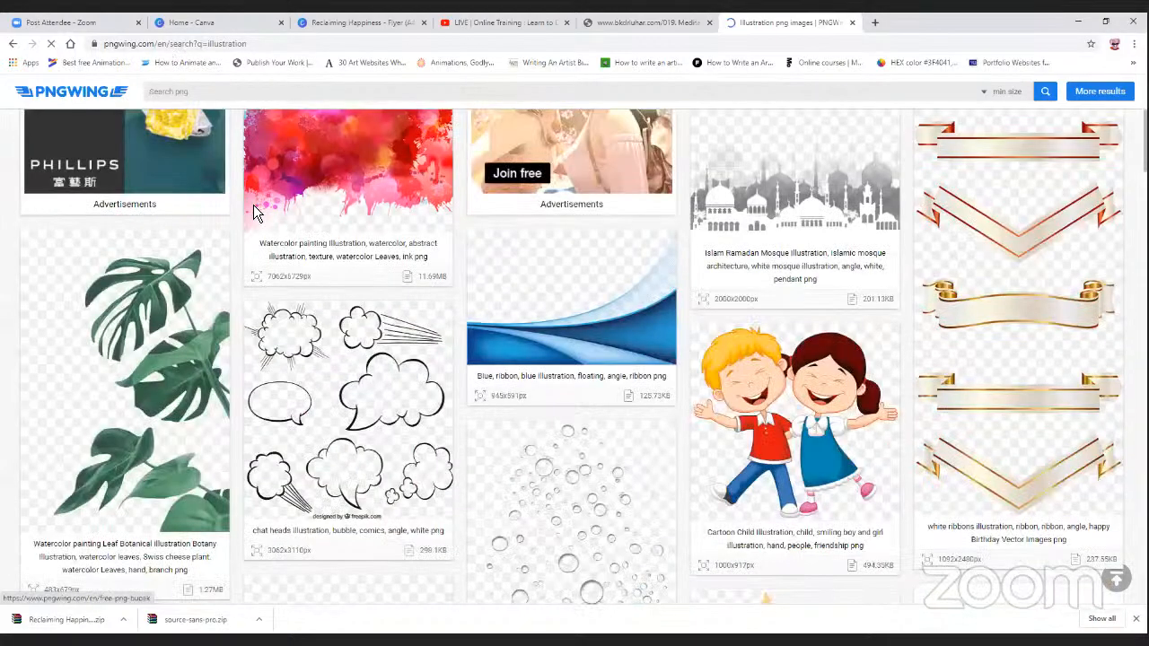
Switch back to the examples presentation in PowerPoint
{"action": "key", "text": "alt+Tab"}
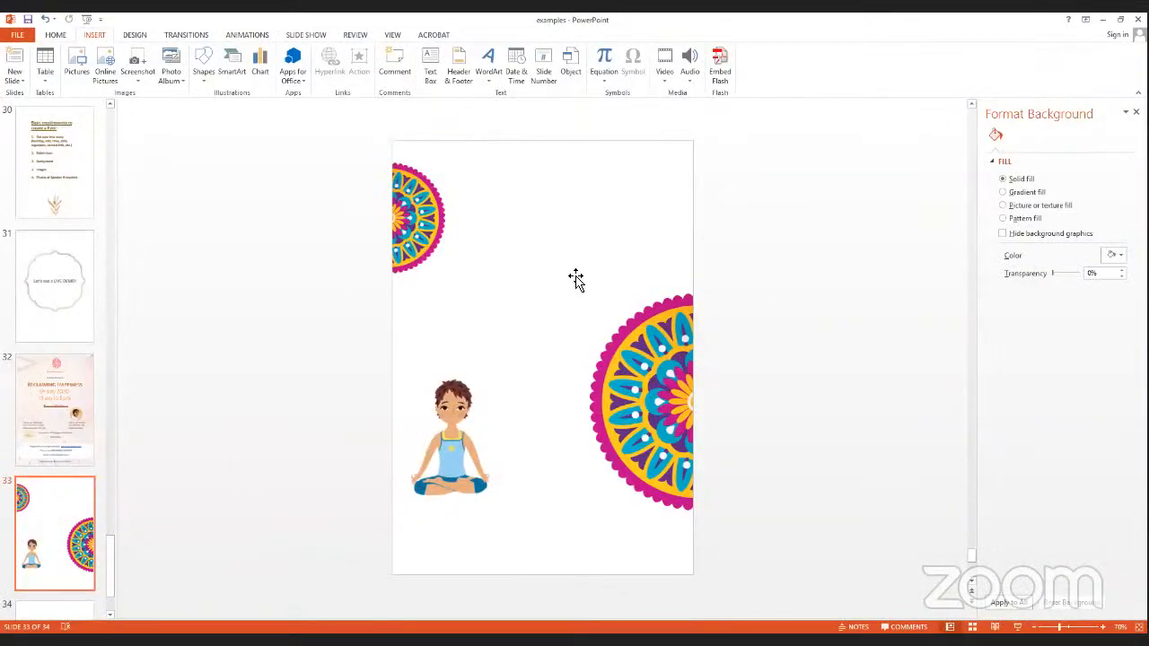
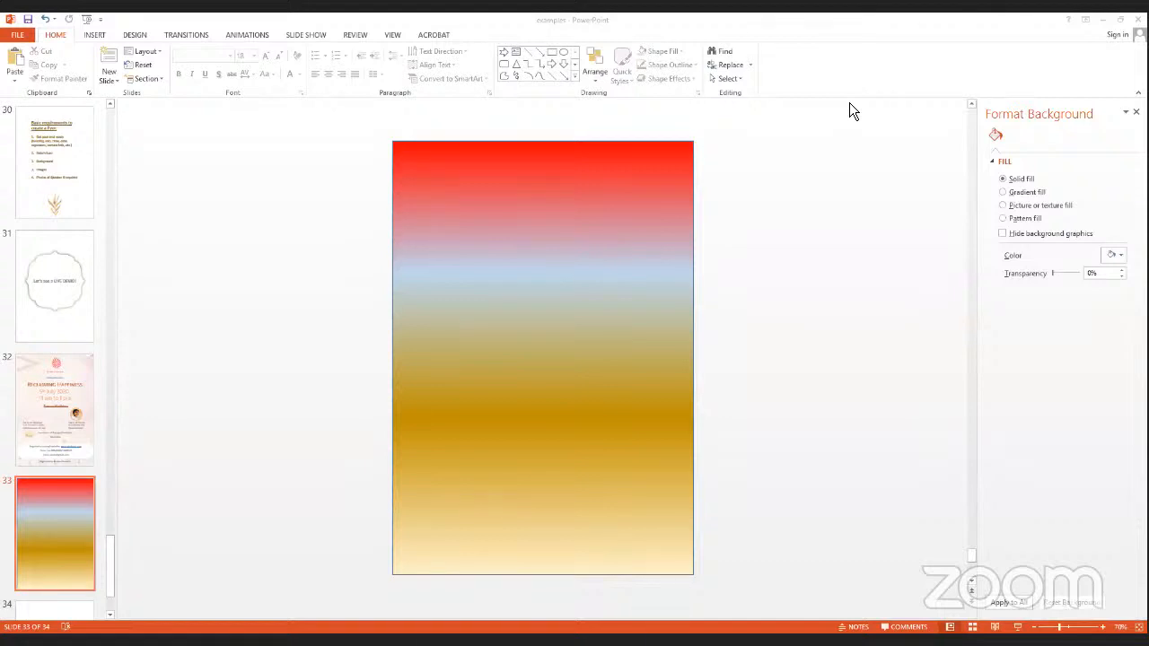
Move the gradient rectangle on slide 33 toward the left so it hangs partly off the slide
{"action": "left_click", "coordinate": [1102, 19]}
{"action": "left_click", "coordinate": [201, 564]}
{"action": "left_click_drag", "start_coordinate": [450, 220], "coordinate": [237, 328]}
{"action": "left_click_drag", "start_coordinate": [454, 333], "coordinate": [341, 554]}
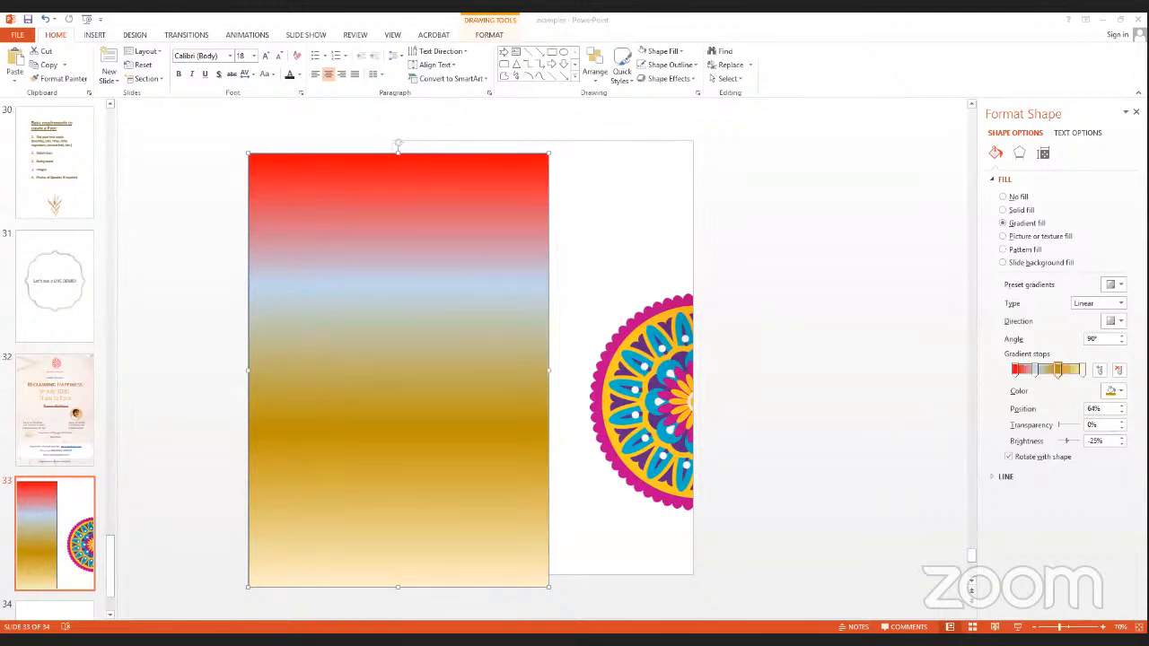
Switch to the Chrome browser and search Google for "shiv baba logo", opening the red-rayed logo from the image results
{"action": "key", "text": "alt+Tab"}
{"action": "left_click", "coordinate": [571, 42]}
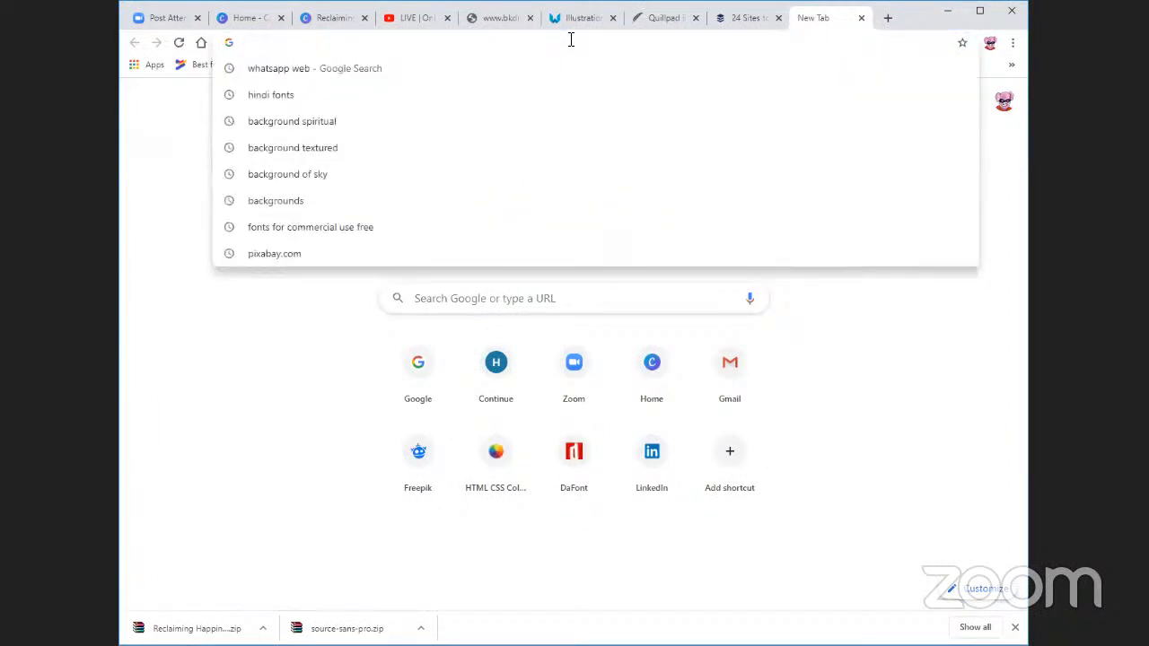
{"action": "type", "text": "shiv baba logo"}
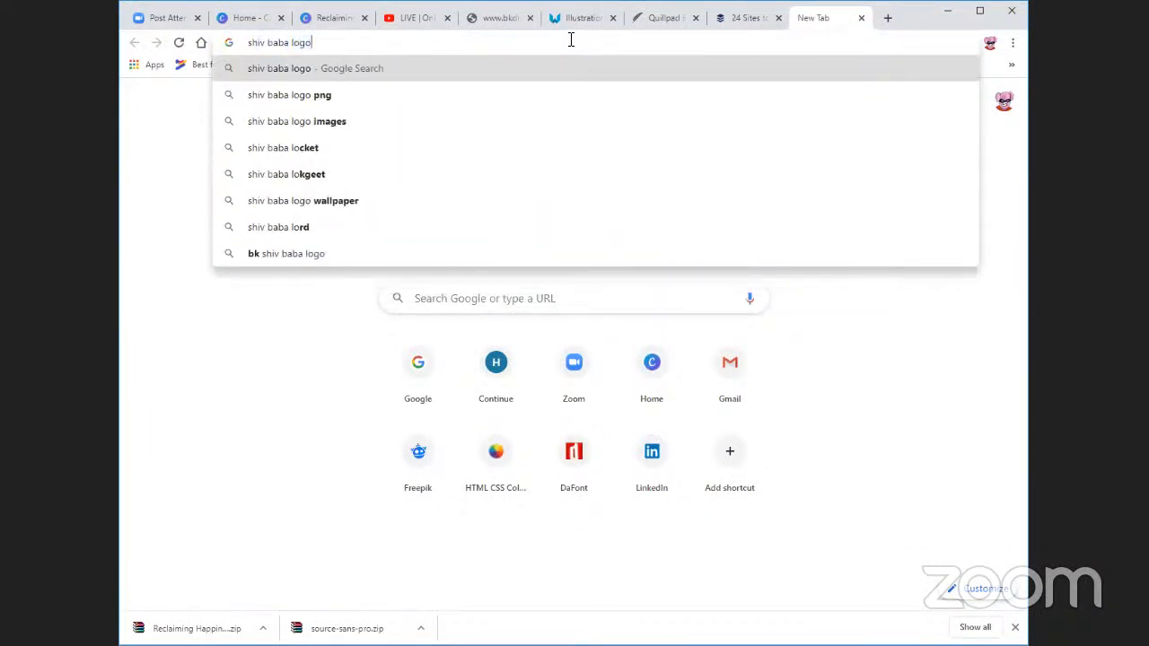
{"action": "key", "text": "Return"}
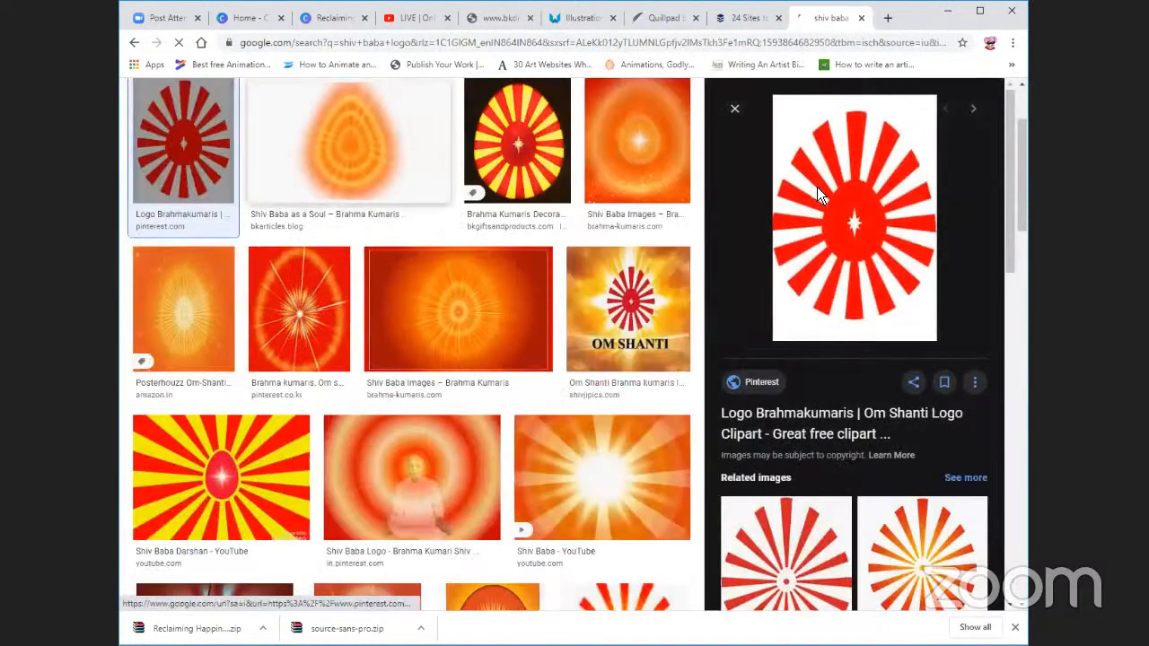
Save the enlarged red-rayed logo image to the Desktop as a PNG image
{"action": "right_click", "coordinate": [868, 316]}
{"action": "left_click", "coordinate": [869, 312]}
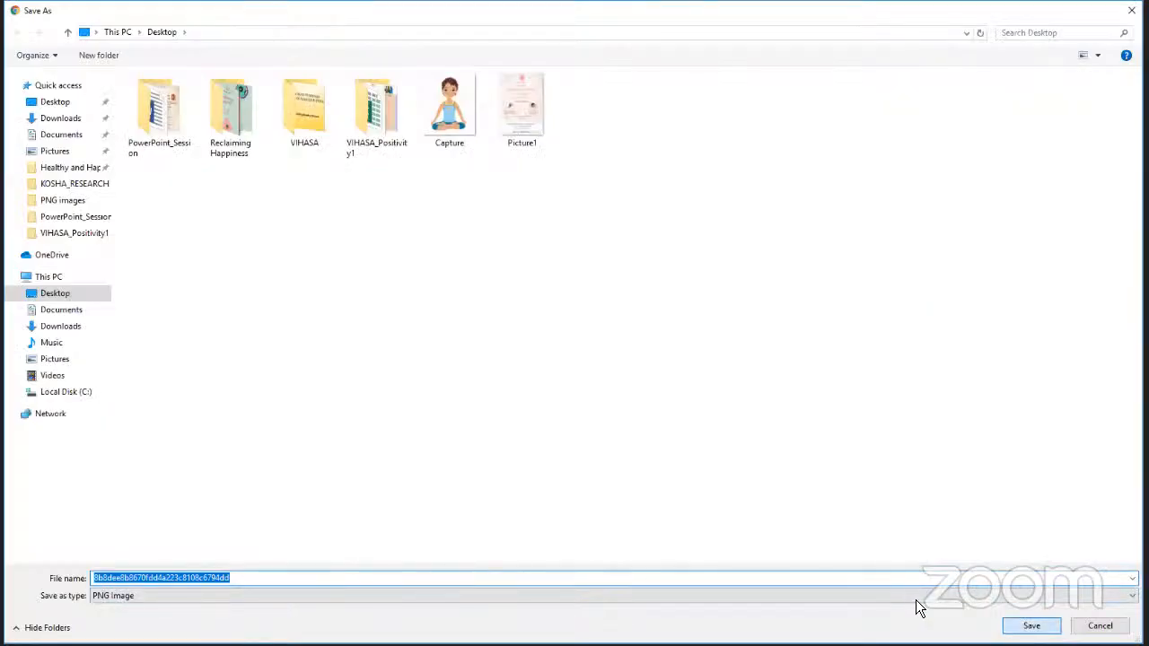
{"action": "key", "text": "Return"}
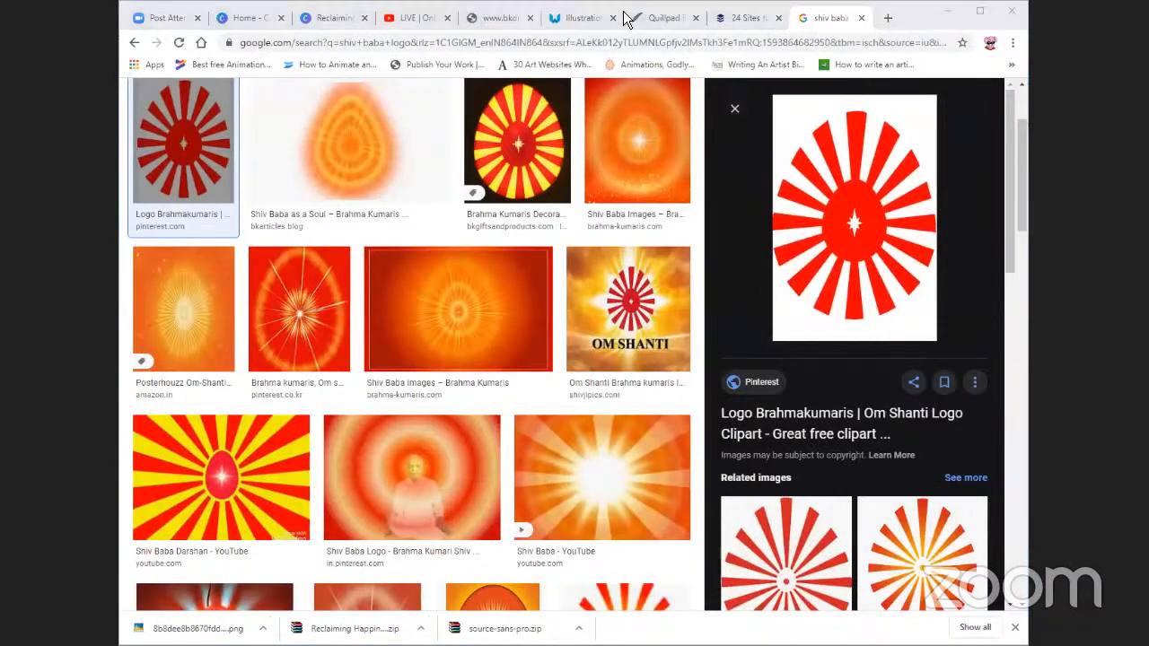
Return to PowerPoint, insert the downloaded red-rayed logo from the Desktop, and place it over the gradient rectangle
{"action": "left_click", "coordinate": [1075, 537]}
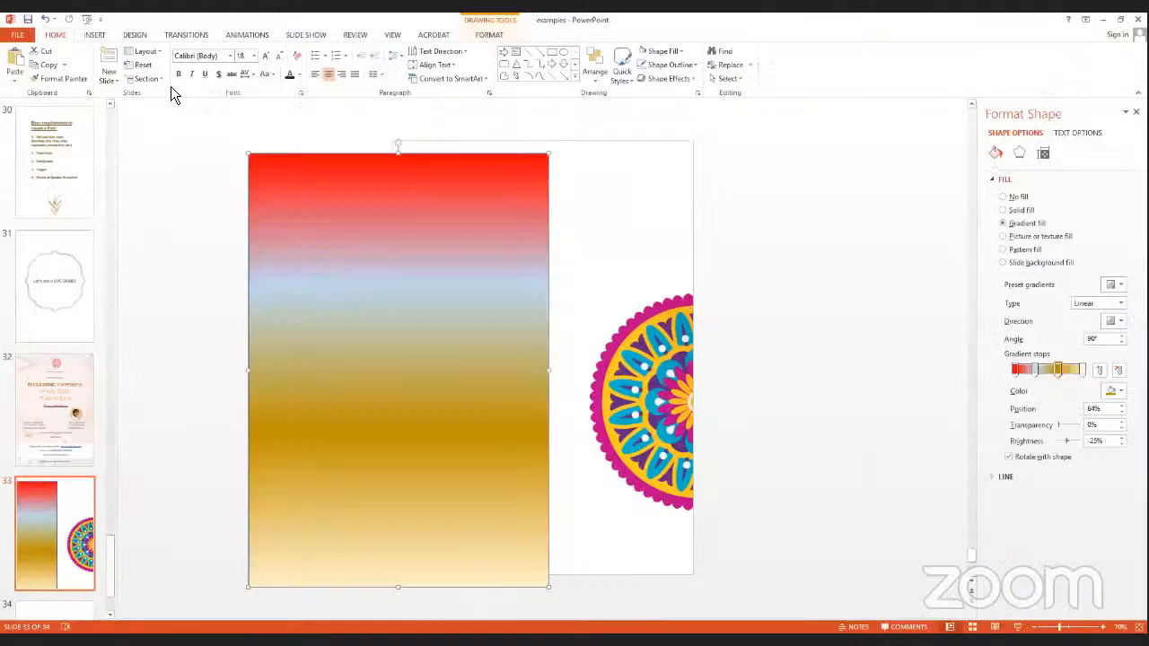
{"action": "left_click", "coordinate": [95, 34]}
{"action": "left_click", "coordinate": [84, 69]}
{"action": "left_click", "coordinate": [370, 133]}
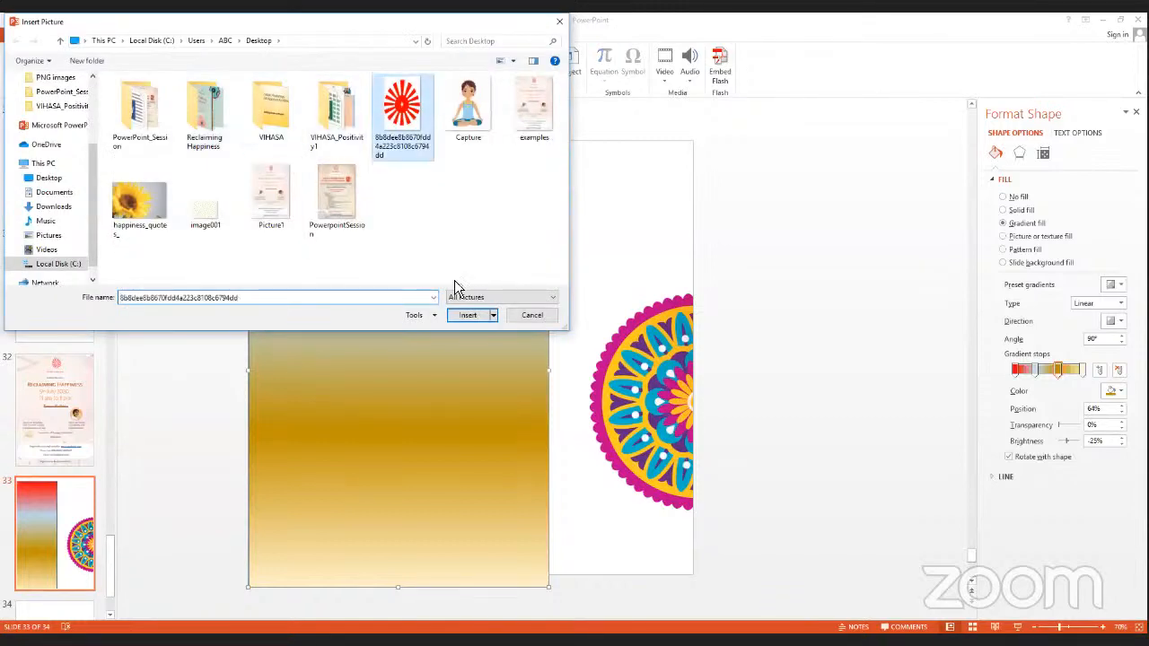
{"action": "left_click", "coordinate": [474, 314]}
{"action": "left_click_drag", "start_coordinate": [453, 303], "coordinate": [406, 290]}
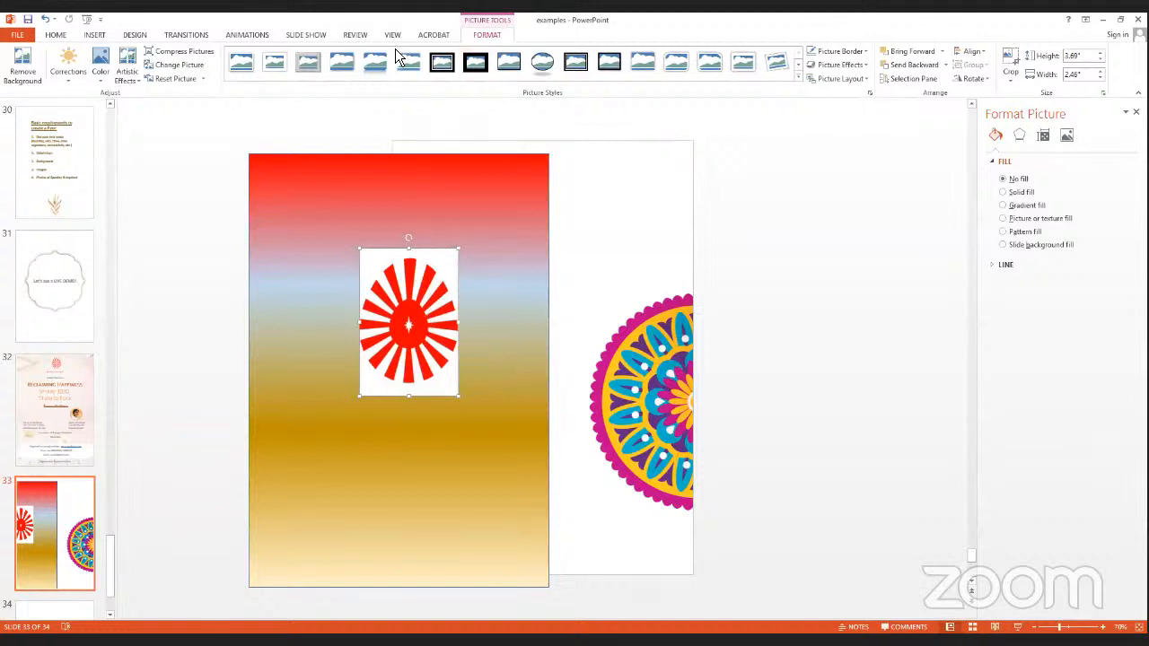
Remove the logo picture's white background, widening the keep area so that it encloses all of the red rays
{"action": "left_click", "coordinate": [23, 68]}
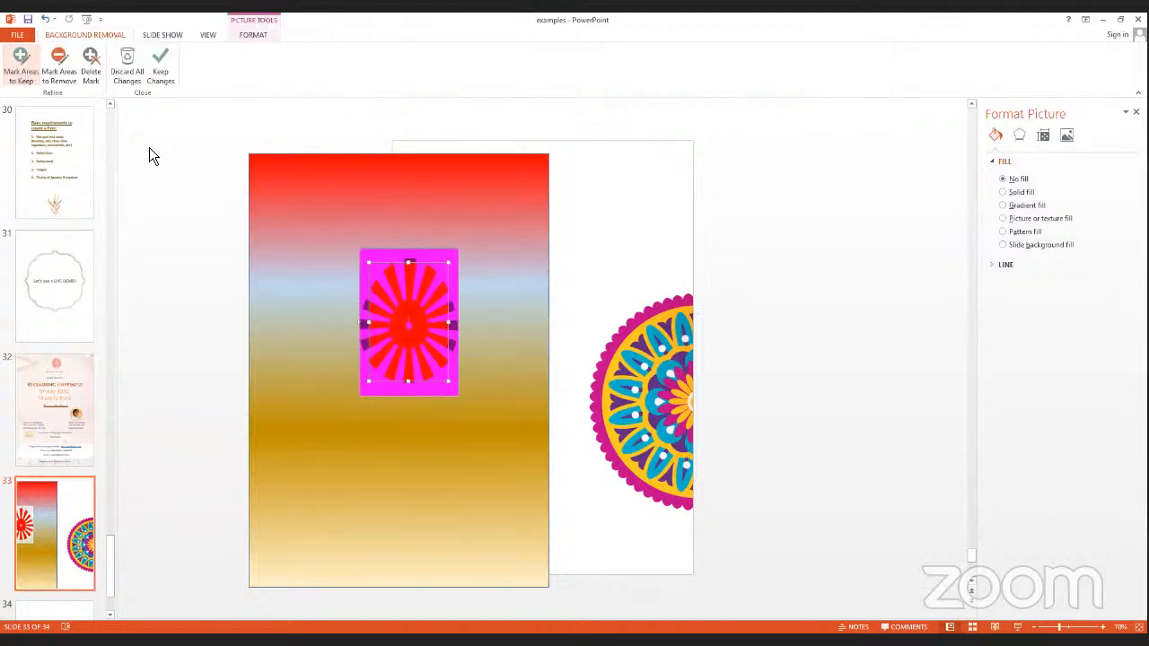
{"action": "left_click_drag", "start_coordinate": [369, 326], "coordinate": [358, 323]}
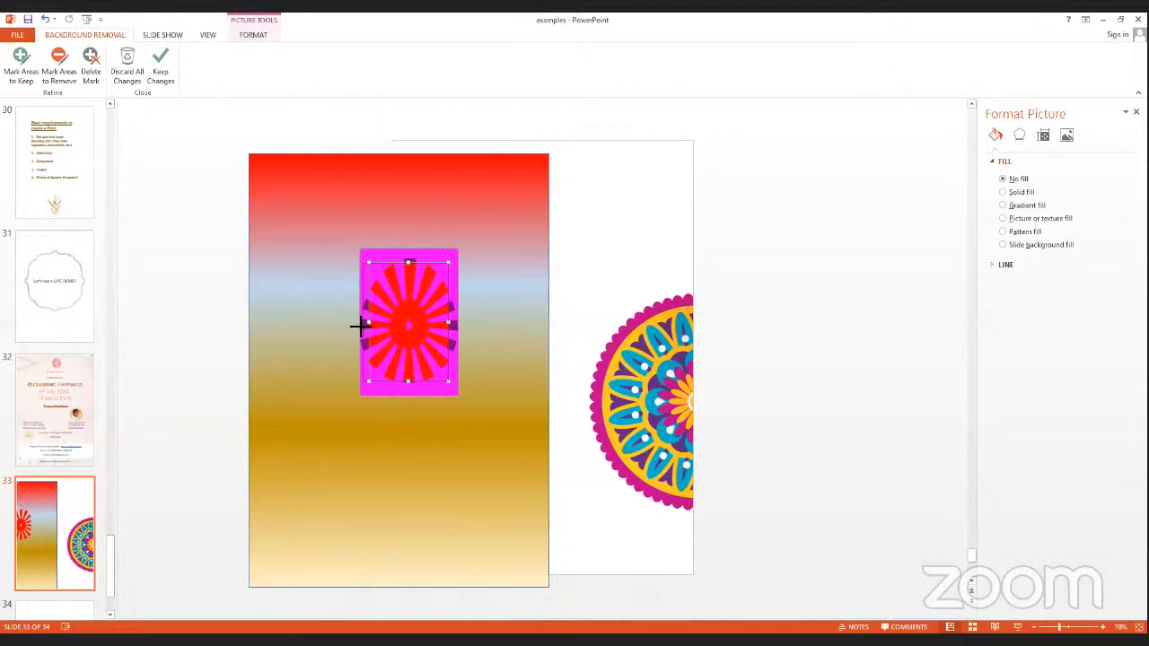
{"action": "left_click_drag", "start_coordinate": [449, 321], "coordinate": [459, 321]}
{"action": "left_click_drag", "start_coordinate": [411, 391], "coordinate": [412, 388]}
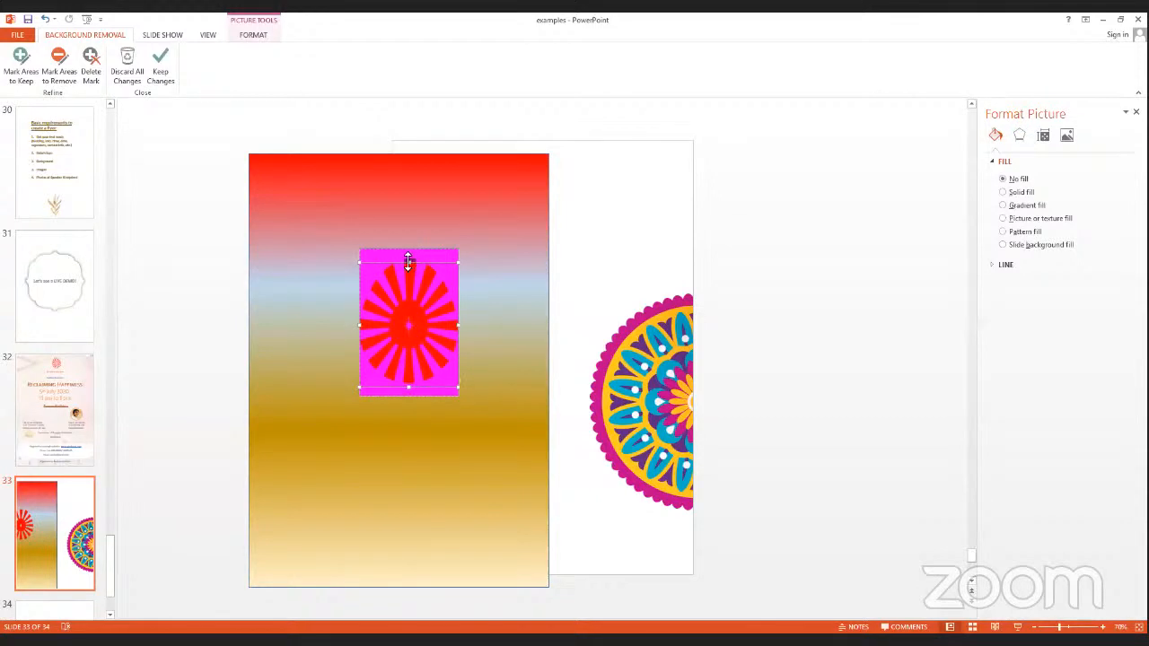
{"action": "left_click_drag", "start_coordinate": [408, 260], "coordinate": [410, 257]}
{"action": "left_click", "coordinate": [767, 224]}
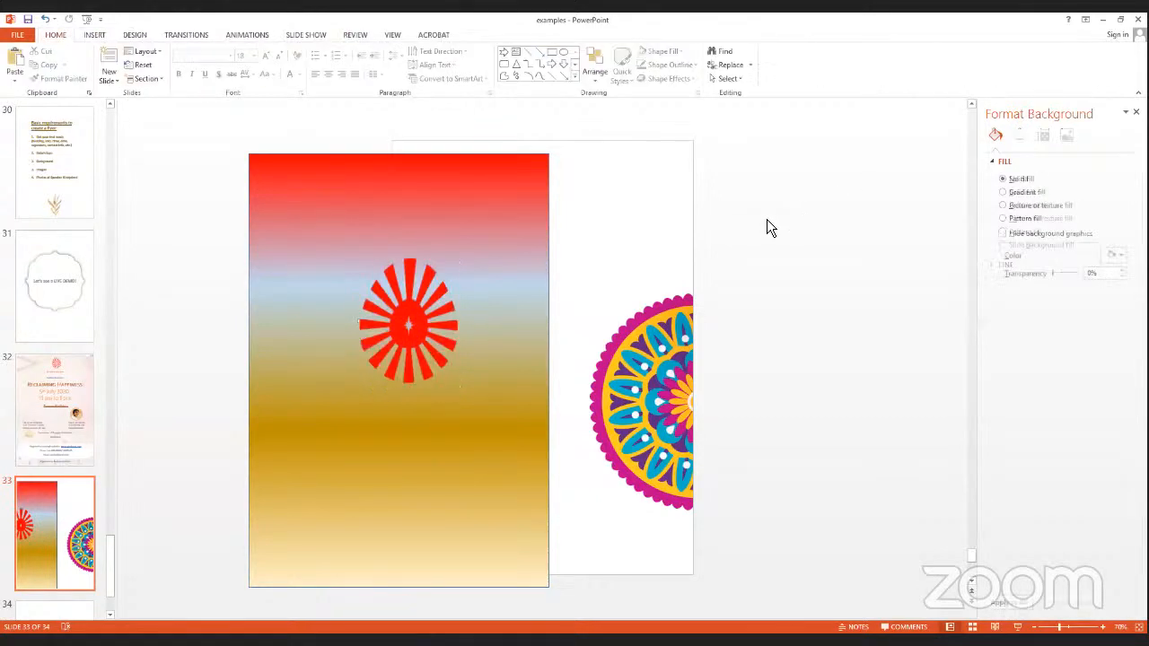
Move the logo straight down onto the golden area of the gradient rectangle
{"action": "left_click", "coordinate": [421, 323]}
{"action": "left_click_drag", "start_coordinate": [413, 323], "coordinate": [413, 412]}
{"action": "left_click", "coordinate": [886, 203]}
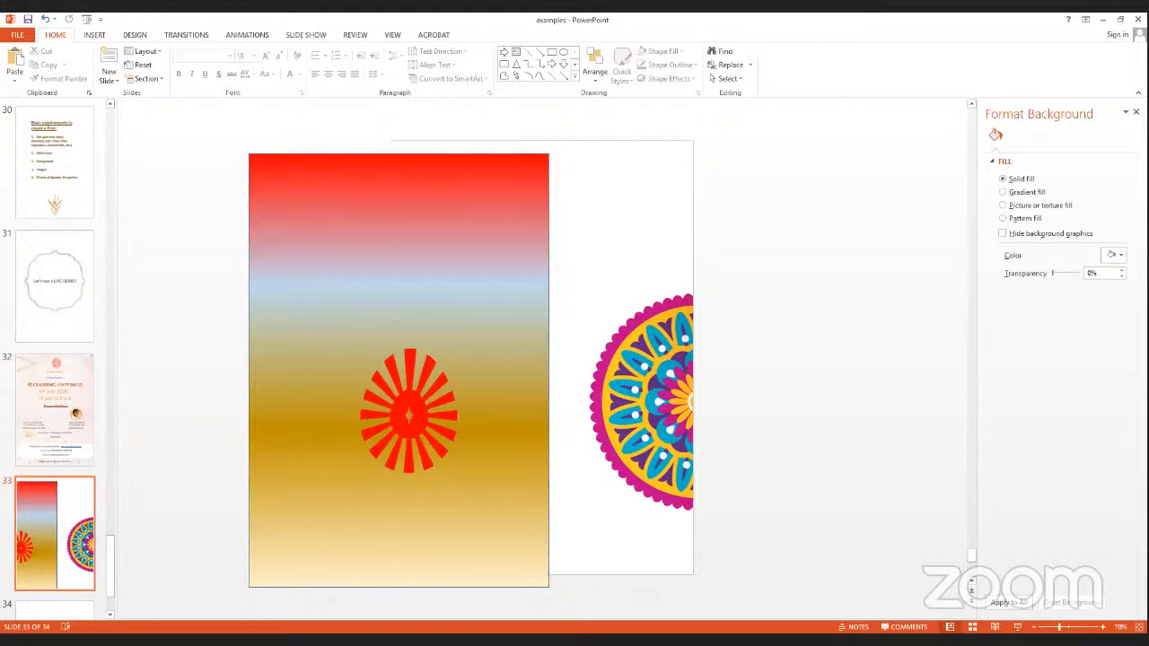
Insert the sun-rays picture from the PNG images folder inside PowerPoint_Session and position it over the red logo
{"action": "left_click", "coordinate": [94, 34]}
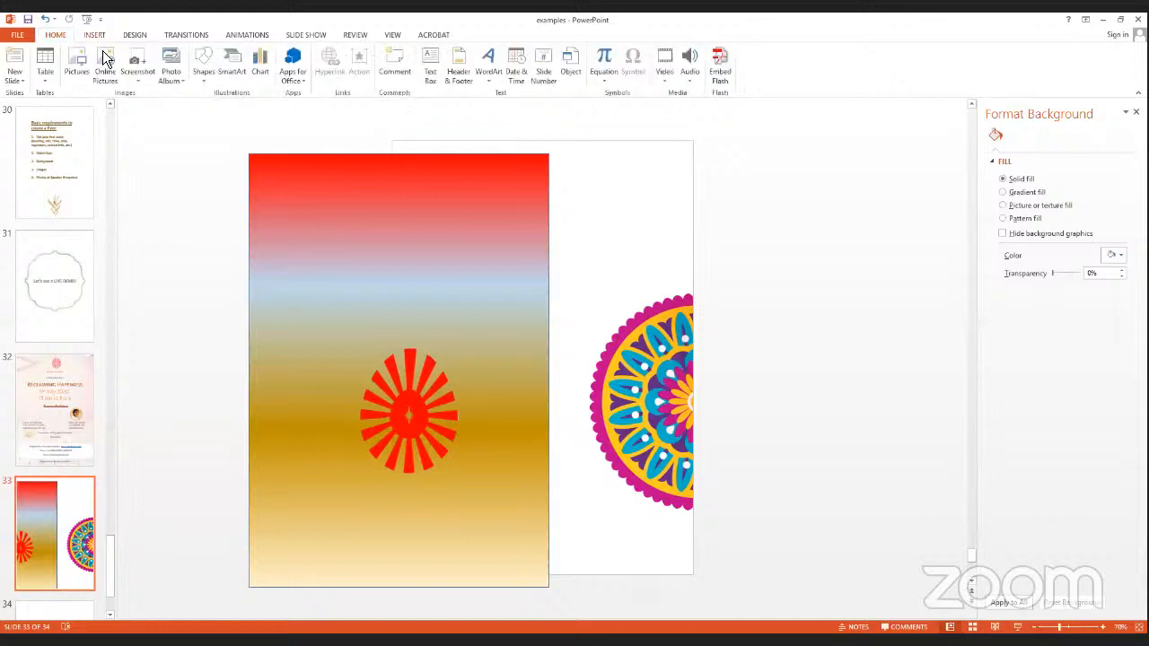
{"action": "left_click", "coordinate": [81, 79]}
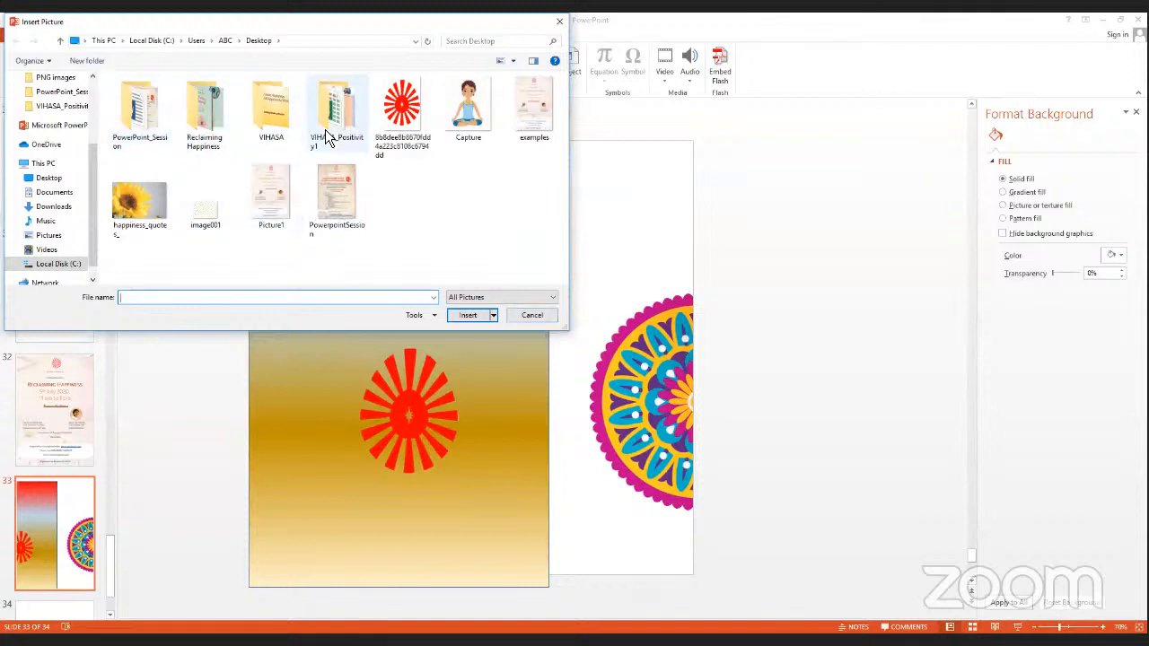
{"action": "double_click", "coordinate": [151, 127]}
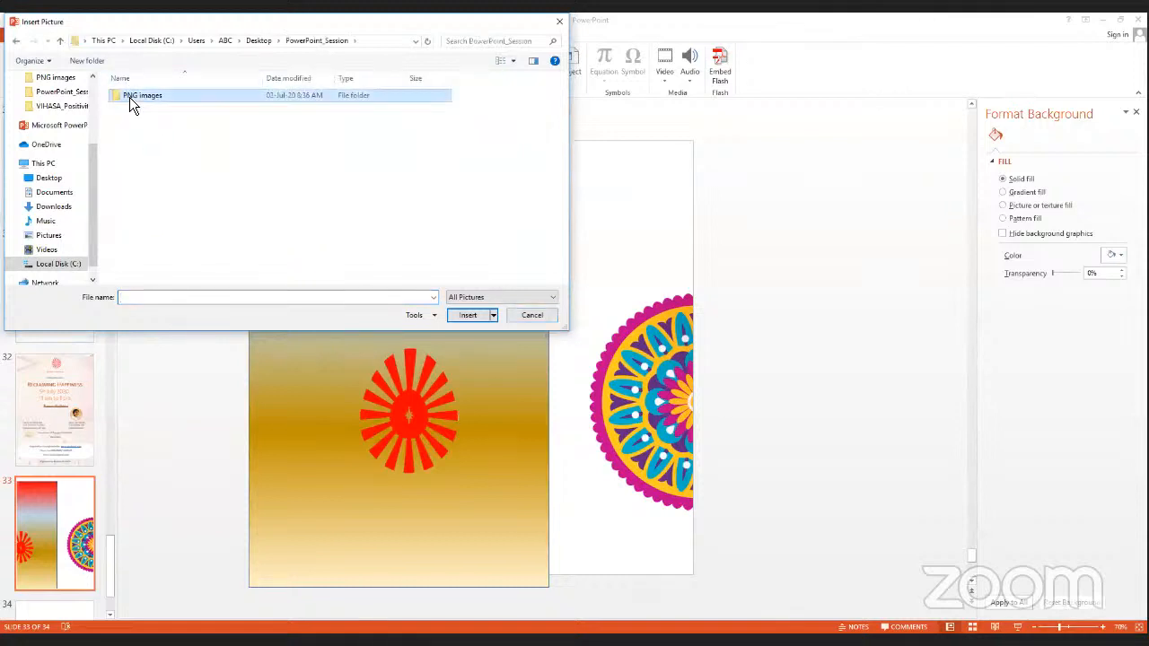
{"action": "double_click", "coordinate": [131, 100]}
{"action": "scroll", "coordinate": [446, 235], "scroll_direction": "down", "scroll_amount": 5}
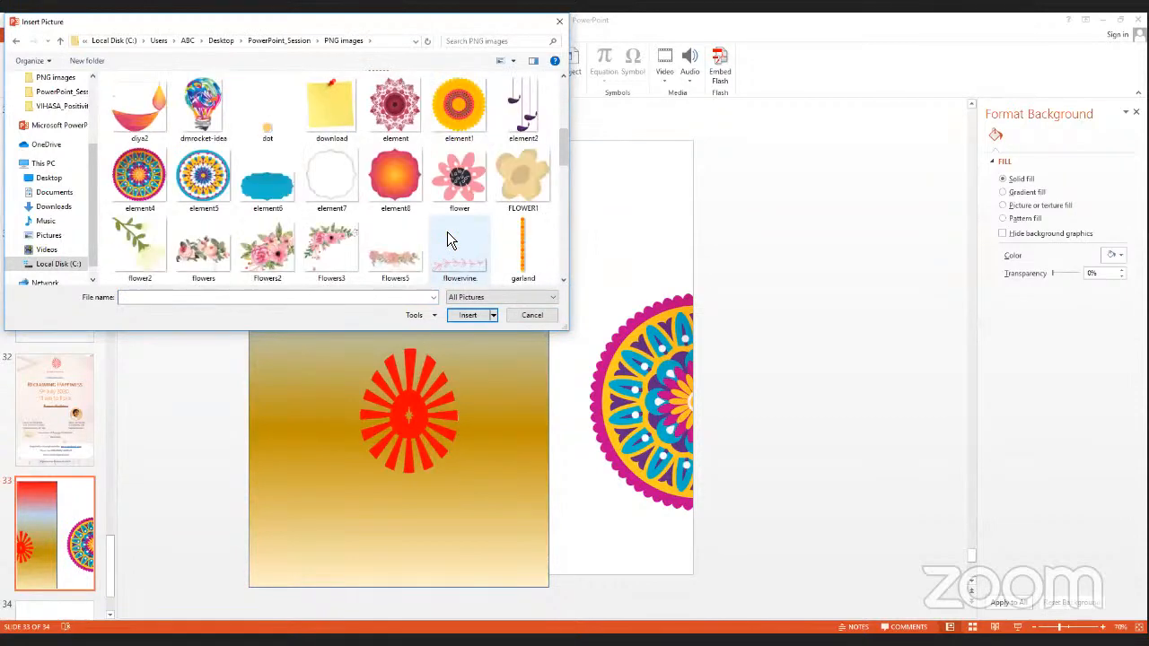
{"action": "scroll", "coordinate": [447, 232], "scroll_direction": "down", "scroll_amount": 8}
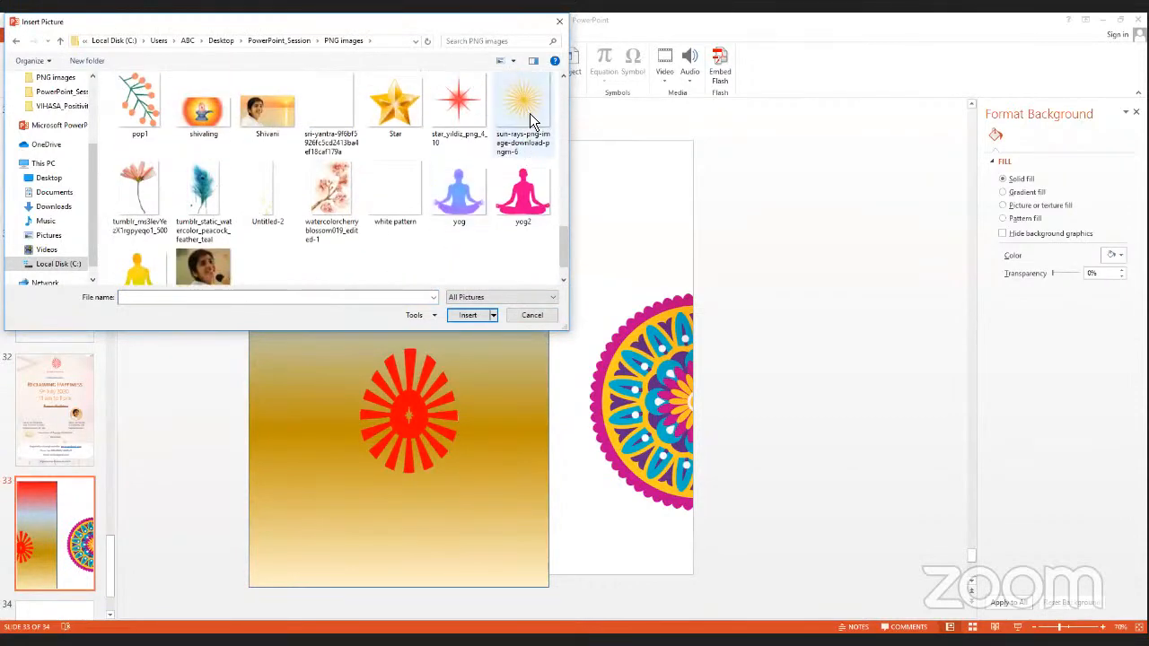
{"action": "left_click", "coordinate": [530, 113]}
{"action": "left_click", "coordinate": [466, 316]}
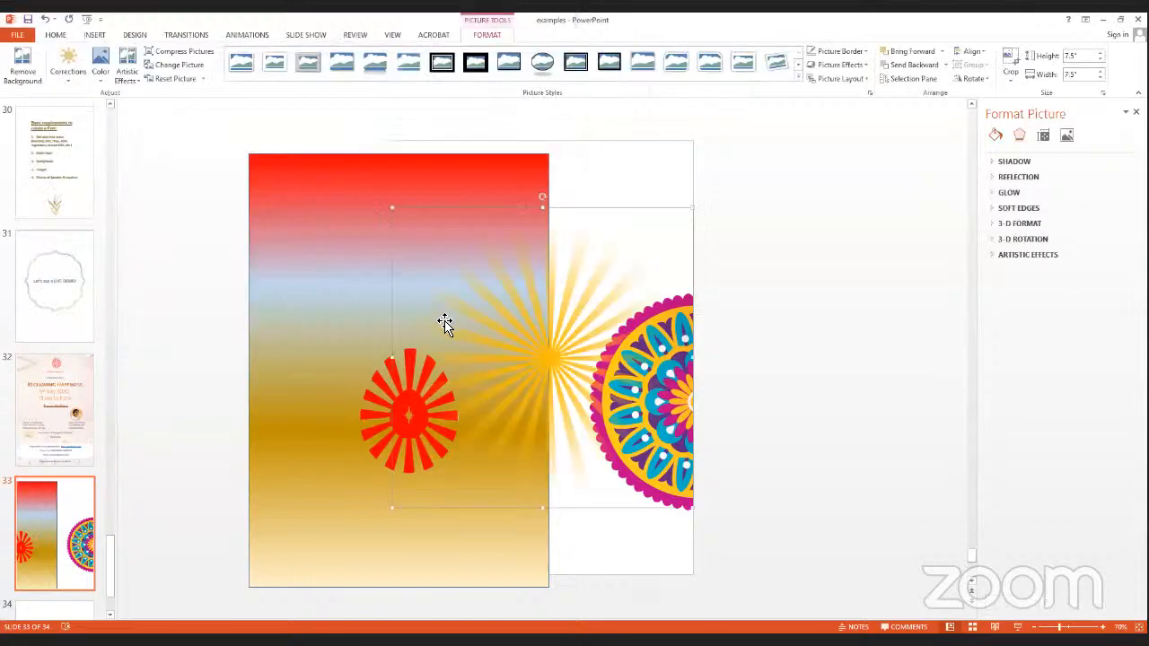
{"action": "left_click_drag", "start_coordinate": [546, 339], "coordinate": [404, 406]}
Move the gradient rectangle to the slide's right side and shift the sun-rays picture left, away from the red logo
{"action": "left_click", "coordinate": [790, 228]}
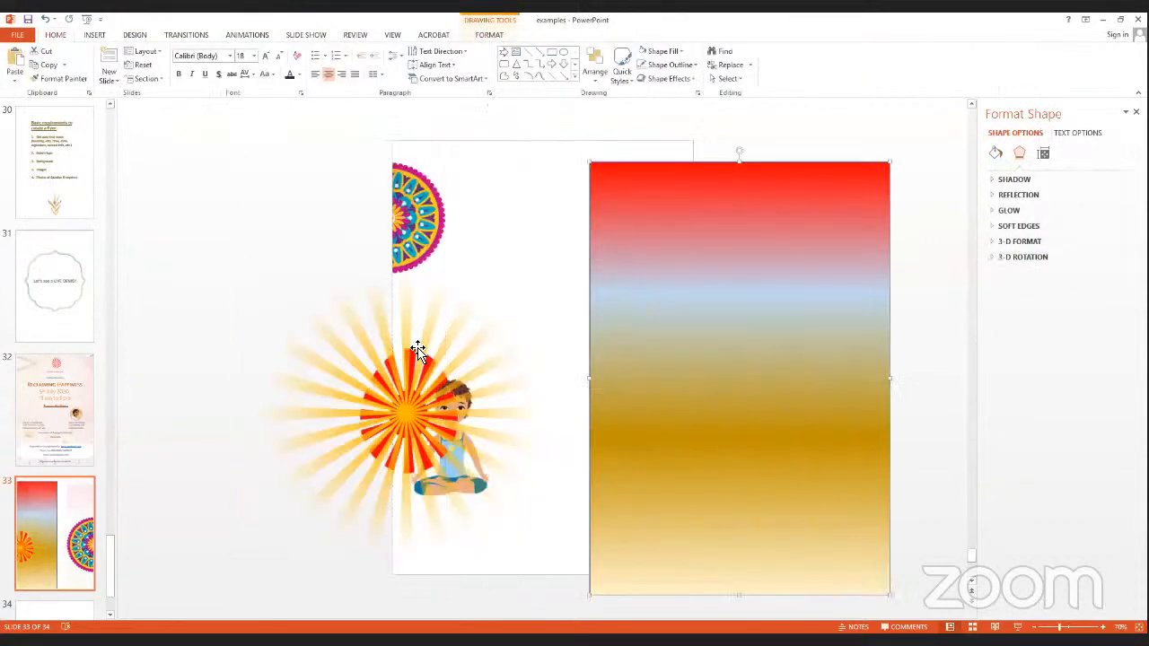
{"action": "left_click", "coordinate": [429, 369]}
{"action": "left_click_drag", "start_coordinate": [328, 353], "coordinate": [228, 332]}
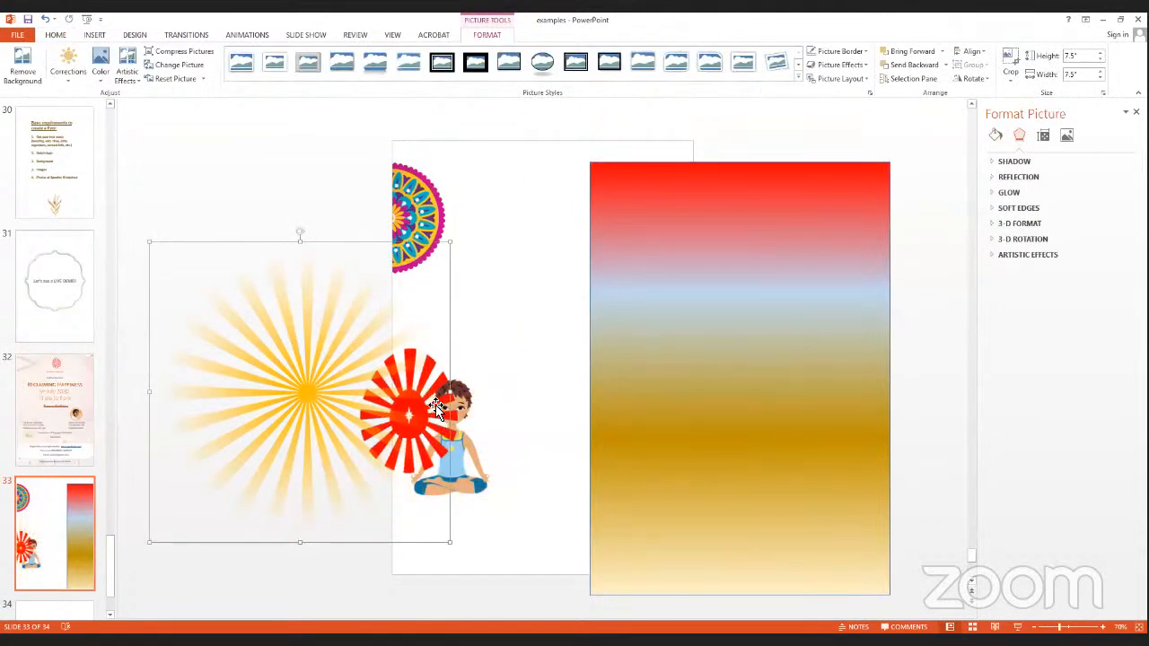
Bring the red logo in front of the sun rays and center it on them beside the slide
{"action": "left_click", "coordinate": [455, 421]}
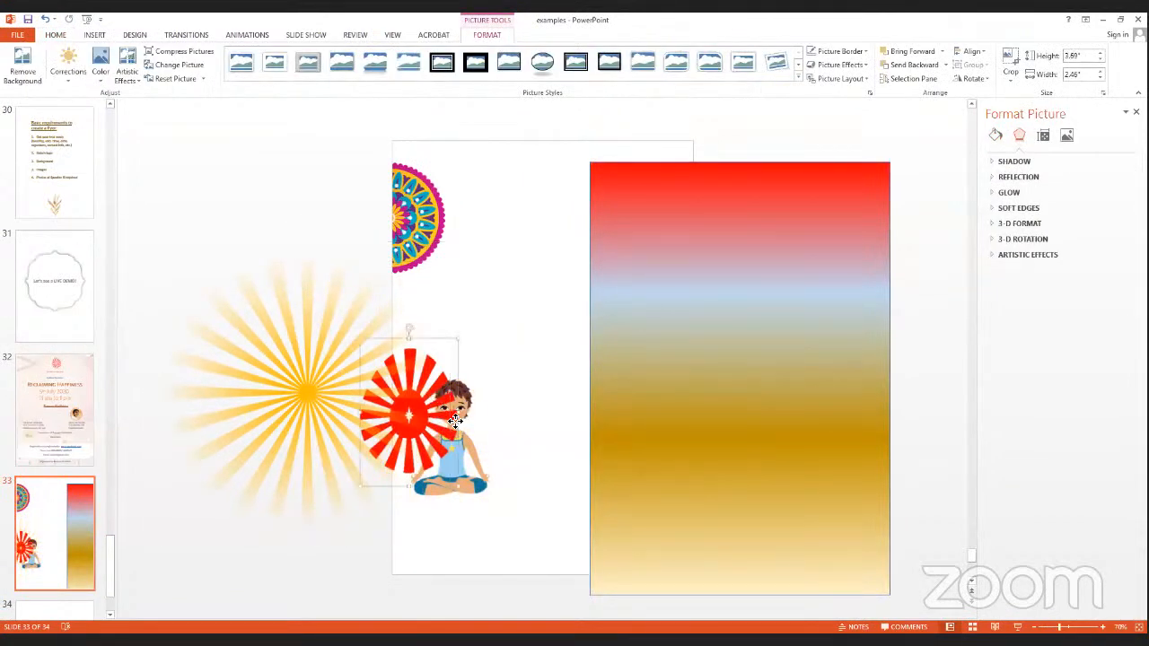
{"action": "right_click", "coordinate": [455, 422]}
{"action": "left_click", "coordinate": [499, 518]}
{"action": "left_click_drag", "start_coordinate": [409, 422], "coordinate": [310, 400]}
{"action": "left_click", "coordinate": [379, 440]}
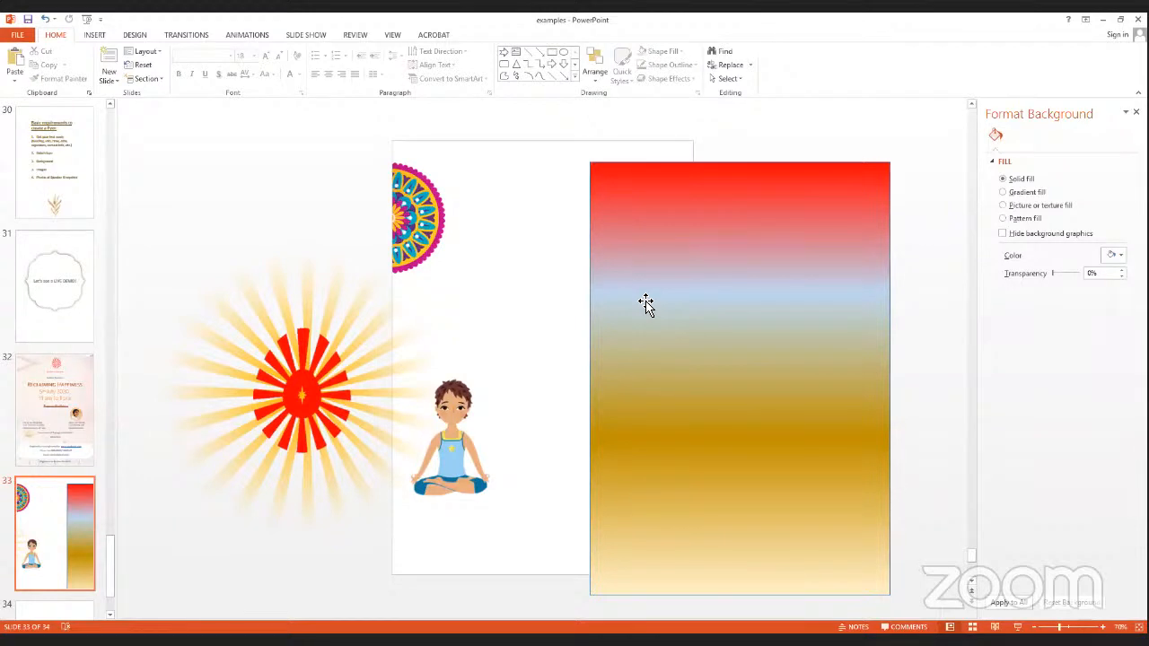
Fit the gradient rectangle over the slide and layer it behind the mandalas and meditating figure, but above the white rectangle
{"action": "left_click_drag", "start_coordinate": [646, 303], "coordinate": [446, 277]}
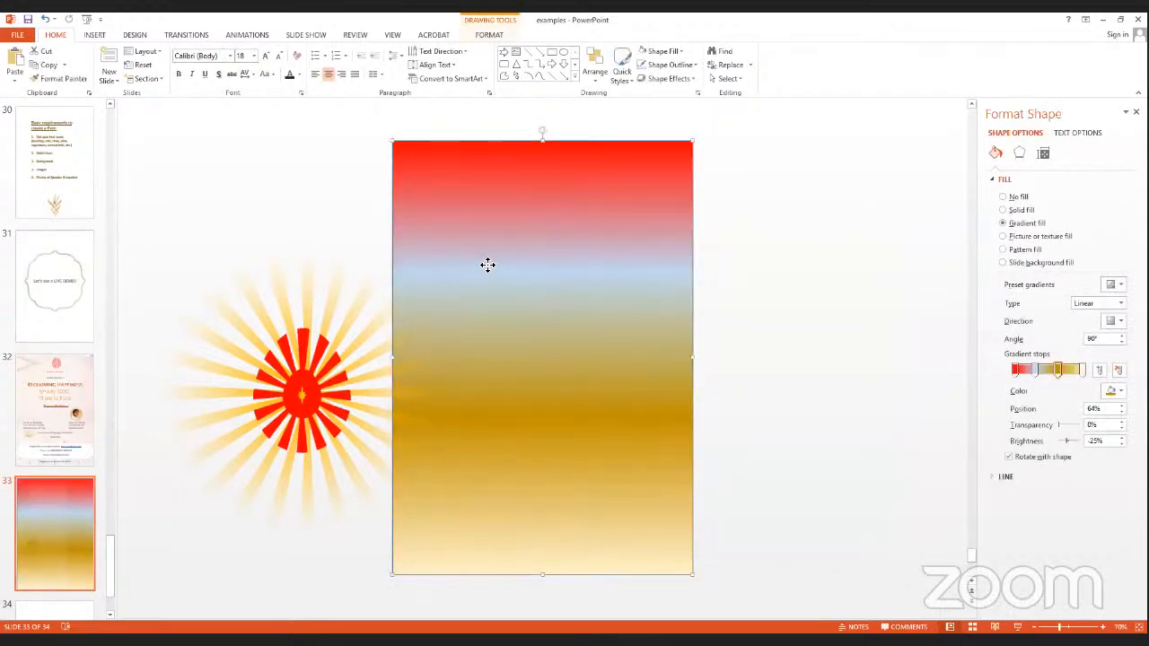
{"action": "key", "text": "Delete"}
{"action": "left_click", "coordinate": [559, 204]}
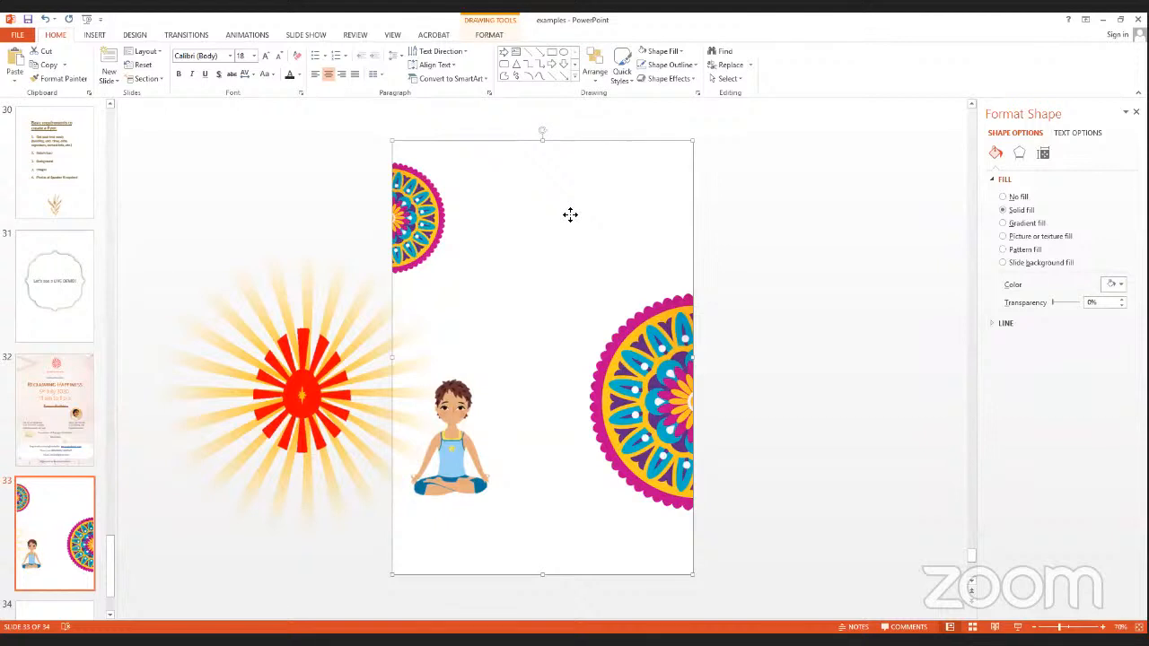
{"action": "key", "text": "ctrl+z"}
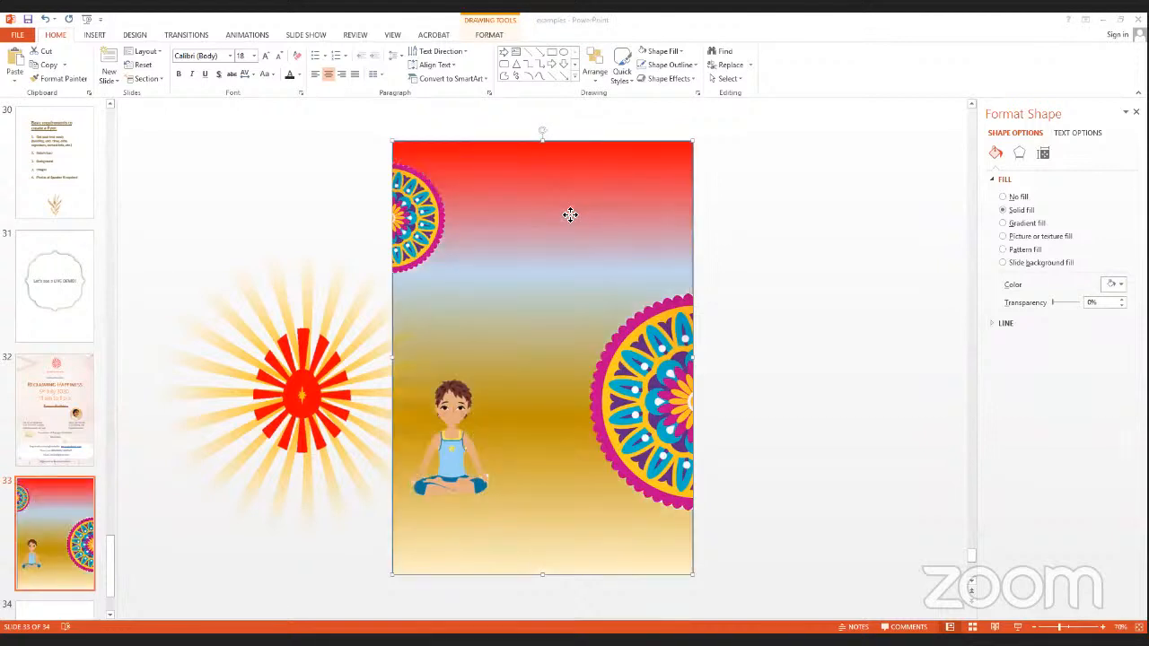
Group the gradient rectangle, white rectangle, mandalas and meditating figure on the slide
{"action": "left_click_drag", "start_coordinate": [332, 116], "coordinate": [781, 617]}
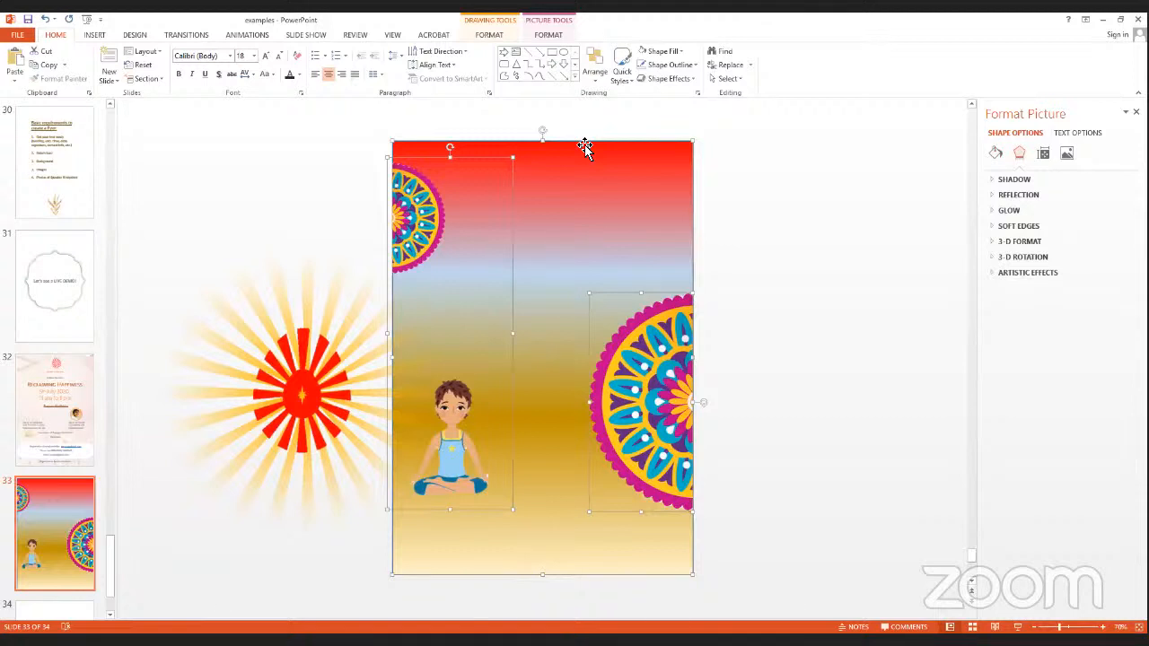
{"action": "key", "text": "ctrl+g"}
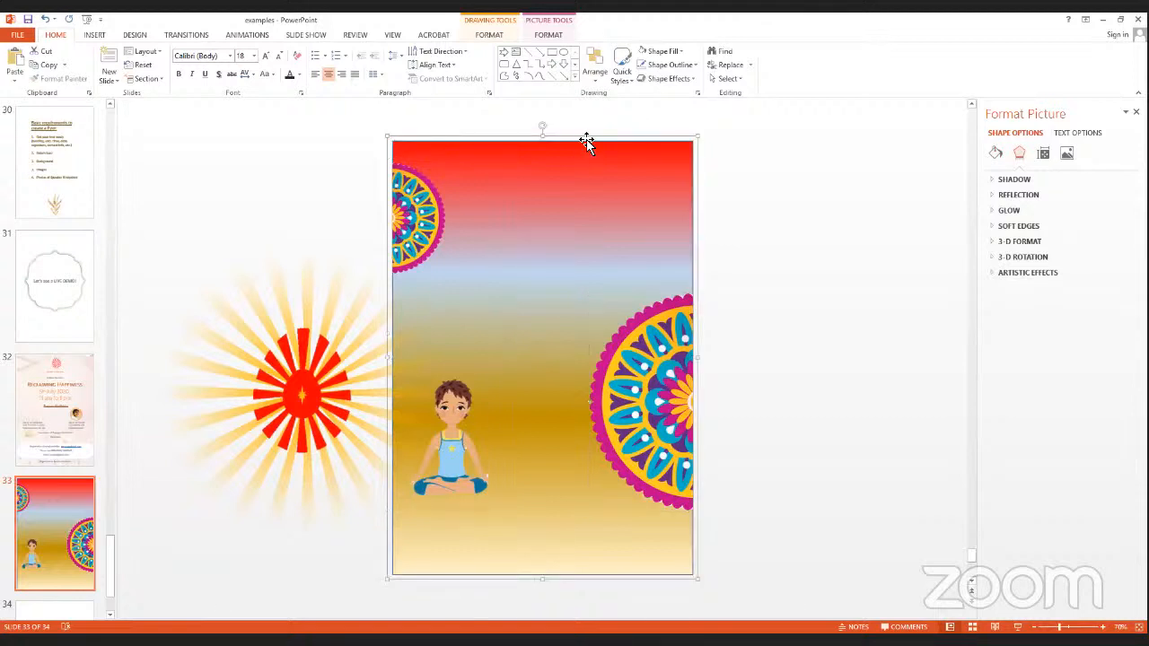
Open the Save as Picture dialog for the grouped artwork, and close it without saving
{"action": "right_click", "coordinate": [588, 146]}
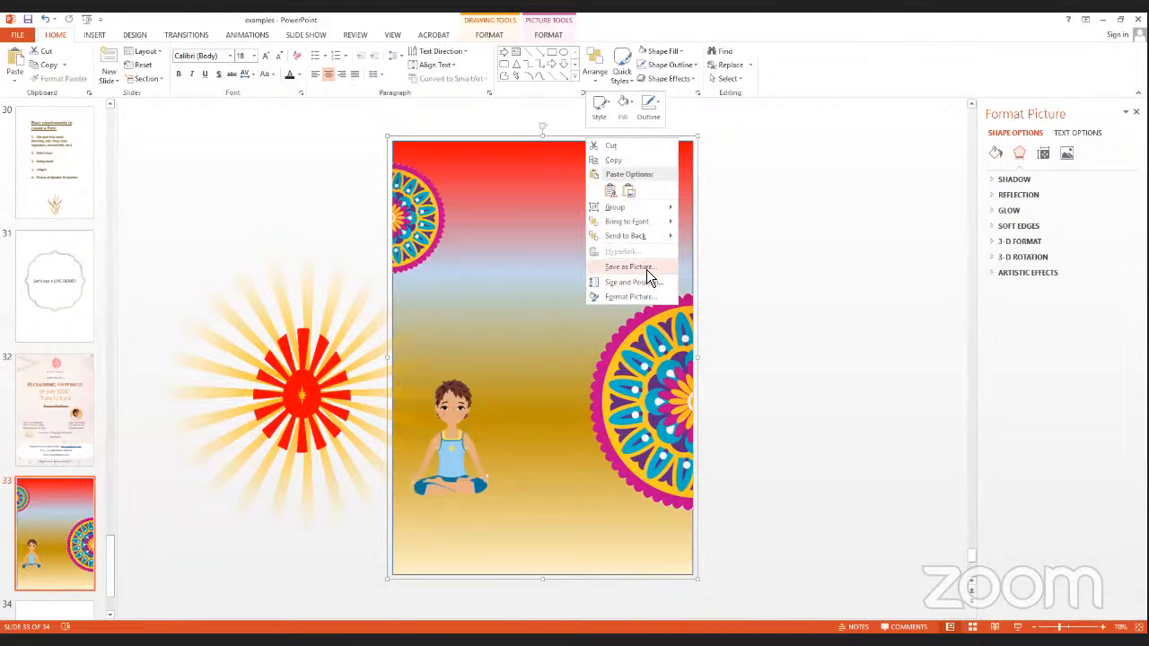
{"action": "left_click", "coordinate": [646, 267]}
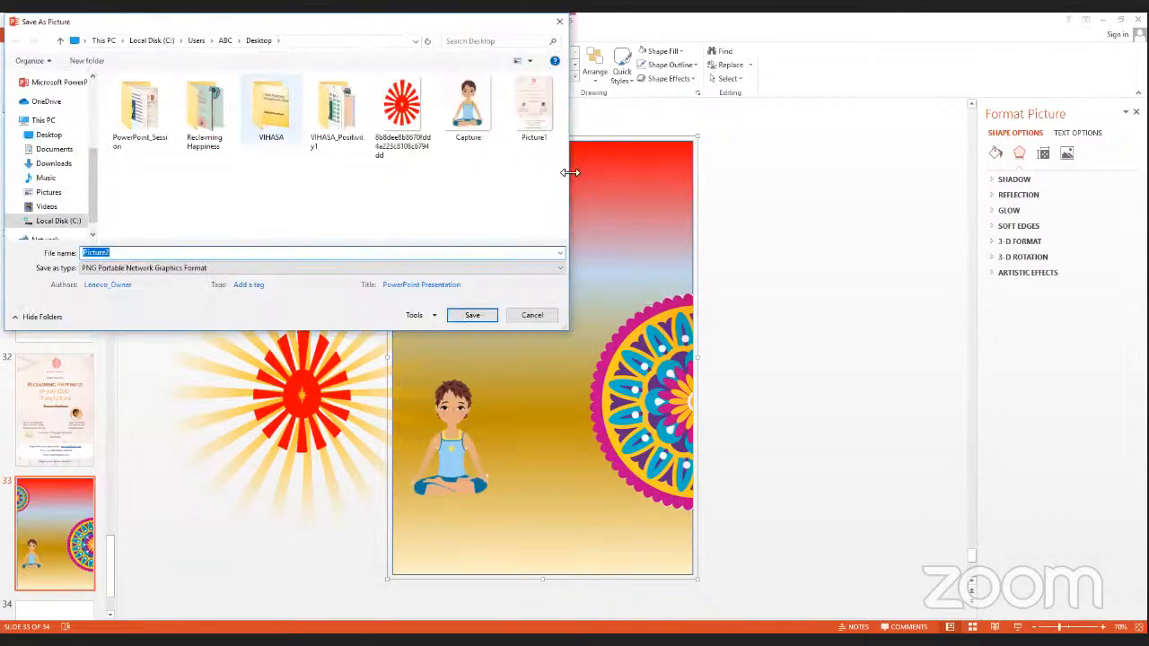
{"action": "left_click", "coordinate": [535, 317]}
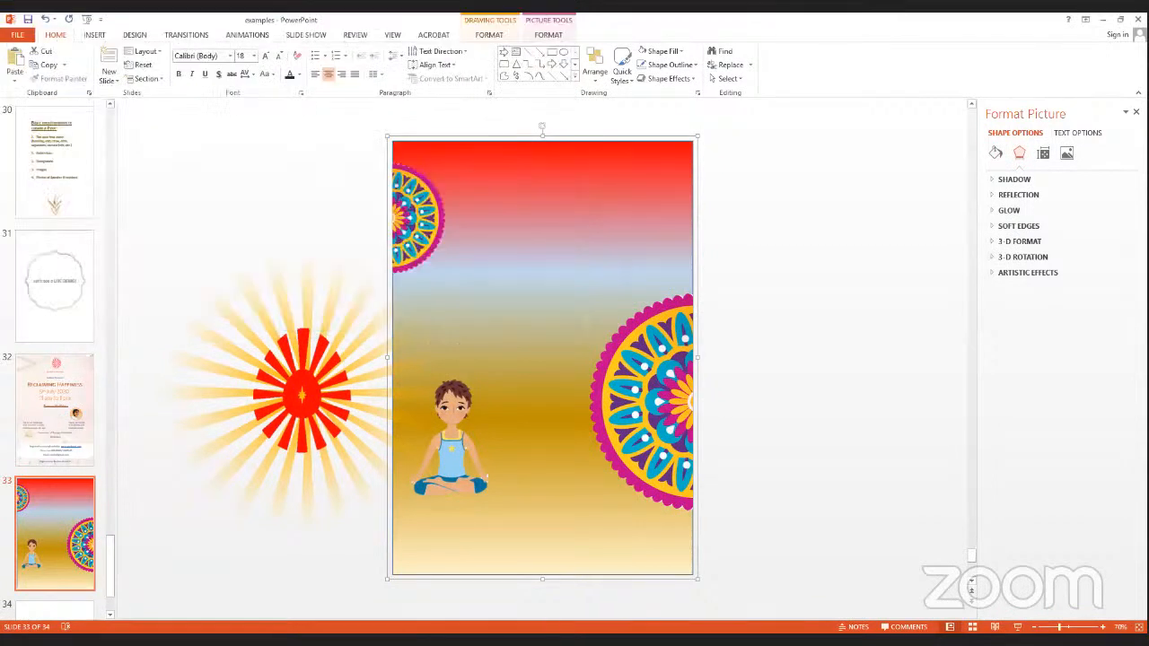